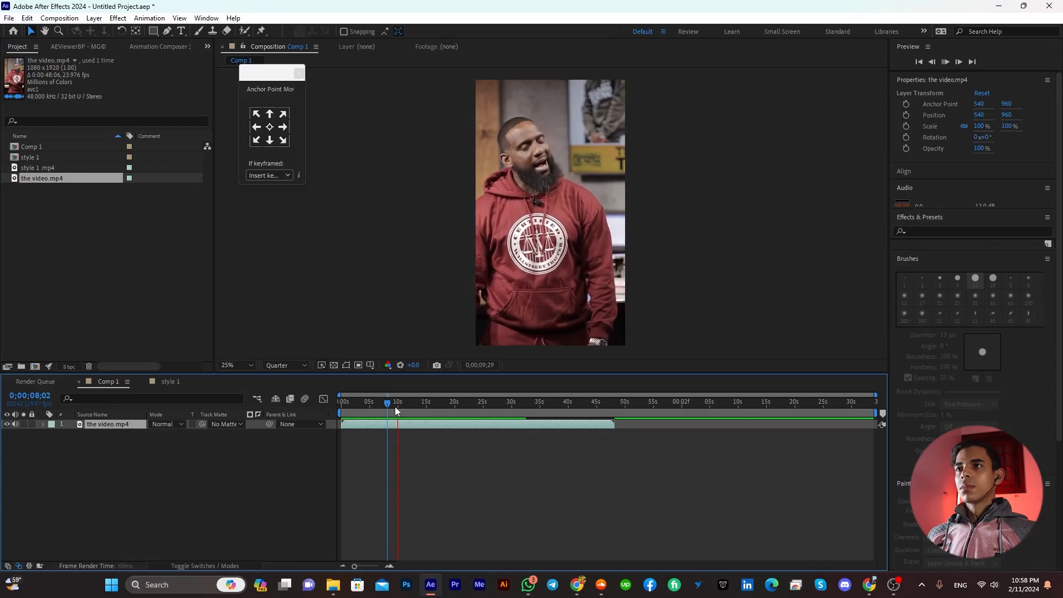
- Examine the caption animation in the opening seconds of the style 1 reference composition
{"action": "key", "text": "space"}
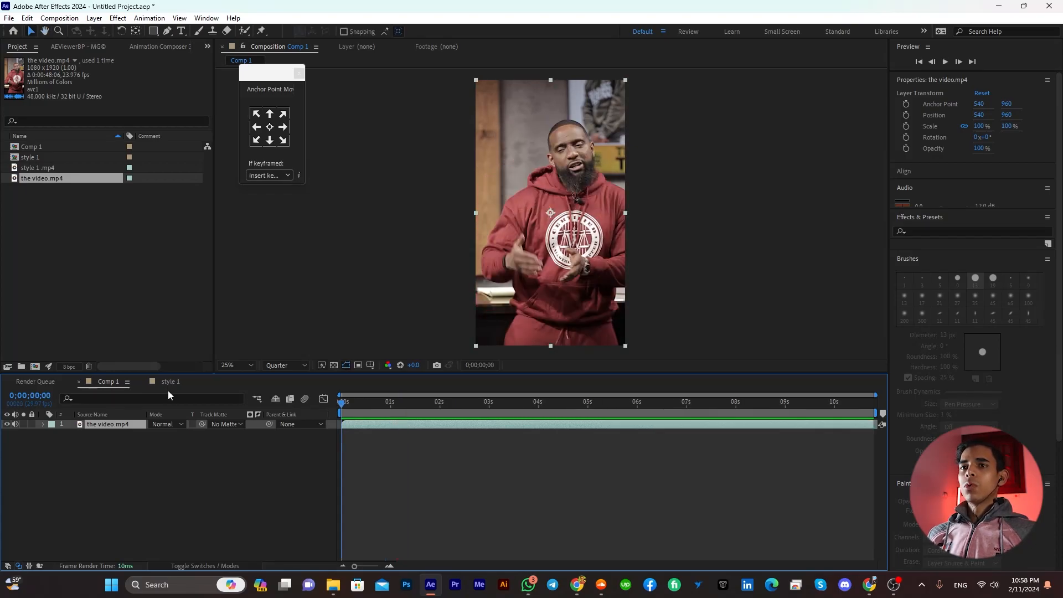
{"action": "left_click", "coordinate": [170, 382]}
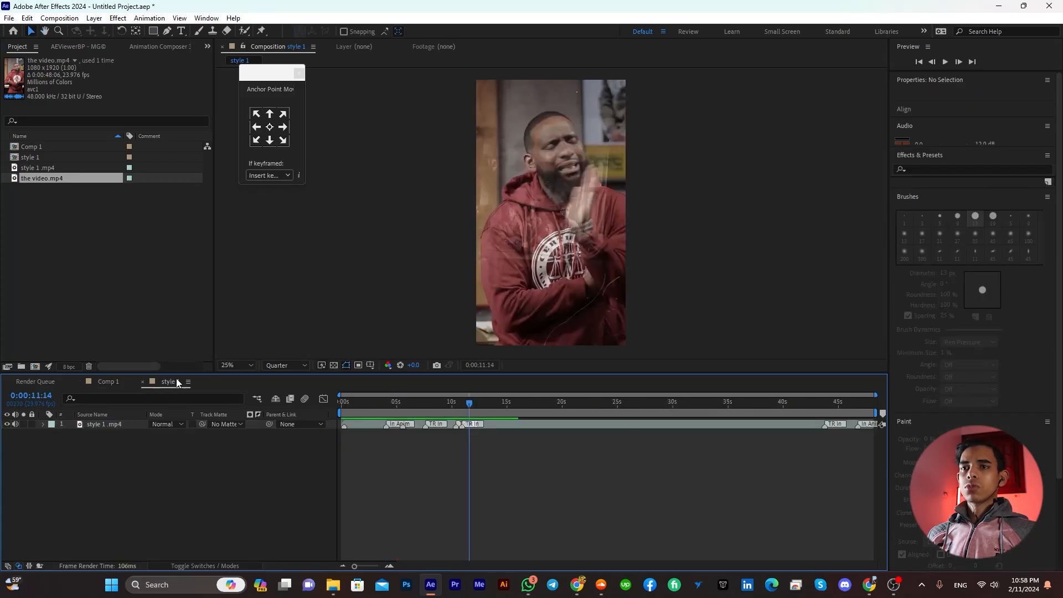
{"action": "left_click_drag", "start_coordinate": [356, 414], "coordinate": [337, 411]}
{"action": "key", "text": "space"}
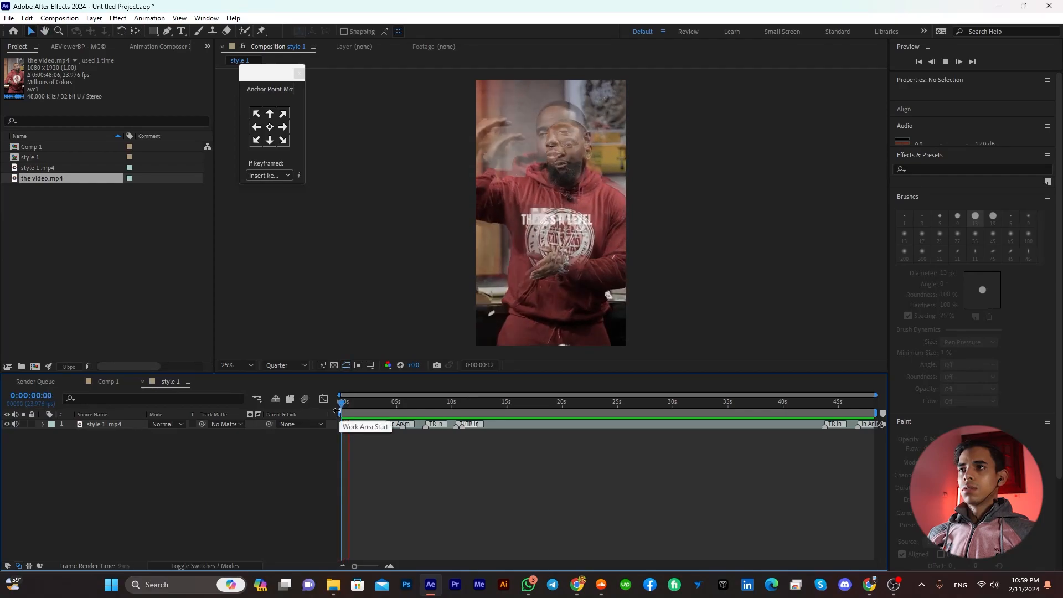
{"action": "left_click", "coordinate": [379, 403]}
{"action": "left_click_drag", "start_coordinate": [380, 403], "coordinate": [357, 413]}
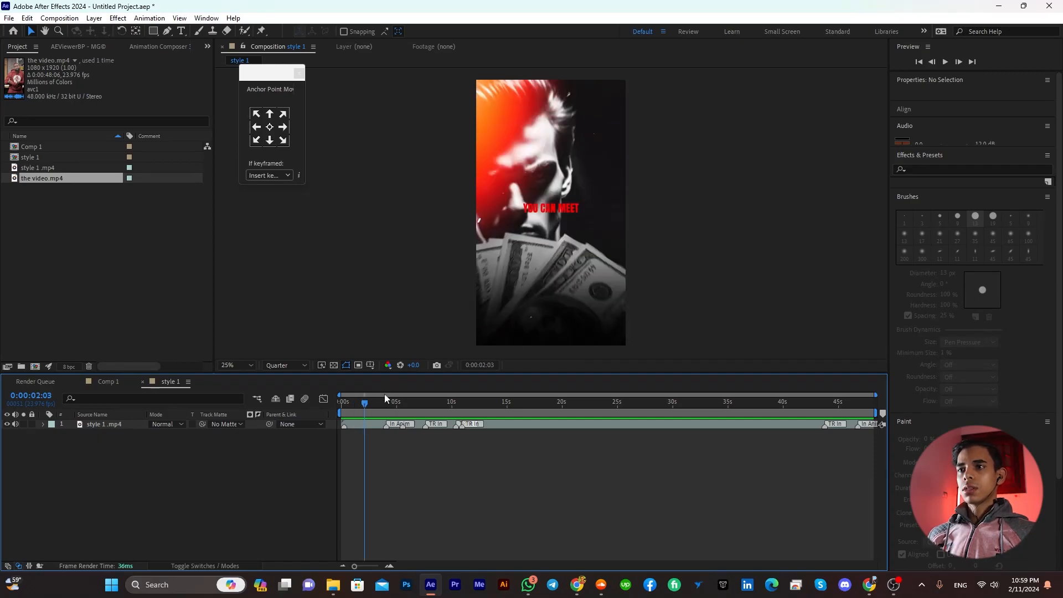
{"action": "left_click_drag", "start_coordinate": [364, 404], "coordinate": [361, 414]}
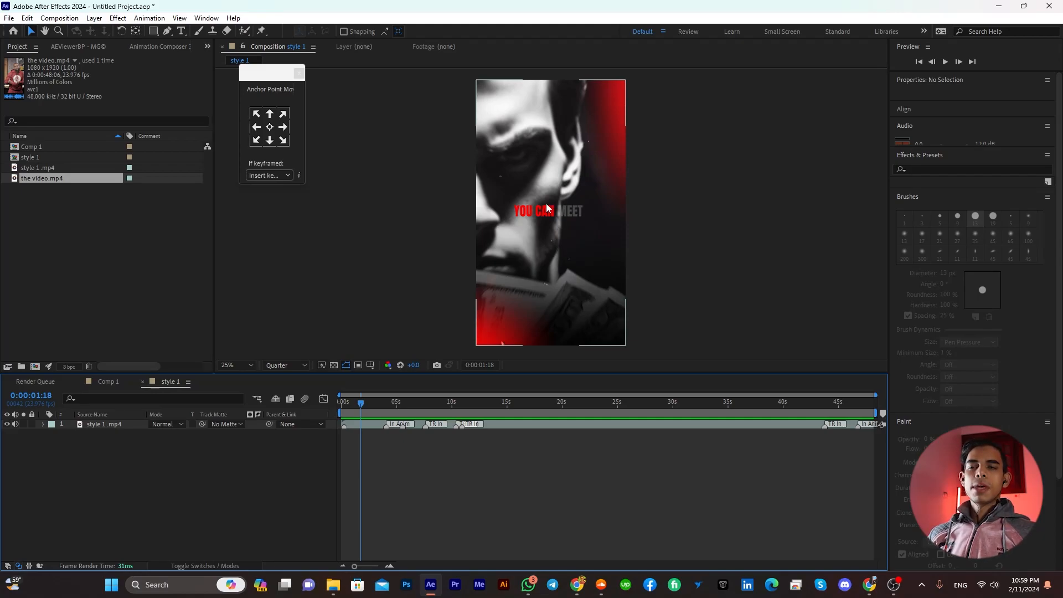
{"action": "mouse_move", "coordinate": [350, 406]}
{"action": "left_mouse_down"}
{"action": "mouse_move", "coordinate": [395, 403]}
{"action": "mouse_move", "coordinate": [353, 412]}
{"action": "left_mouse_up"}
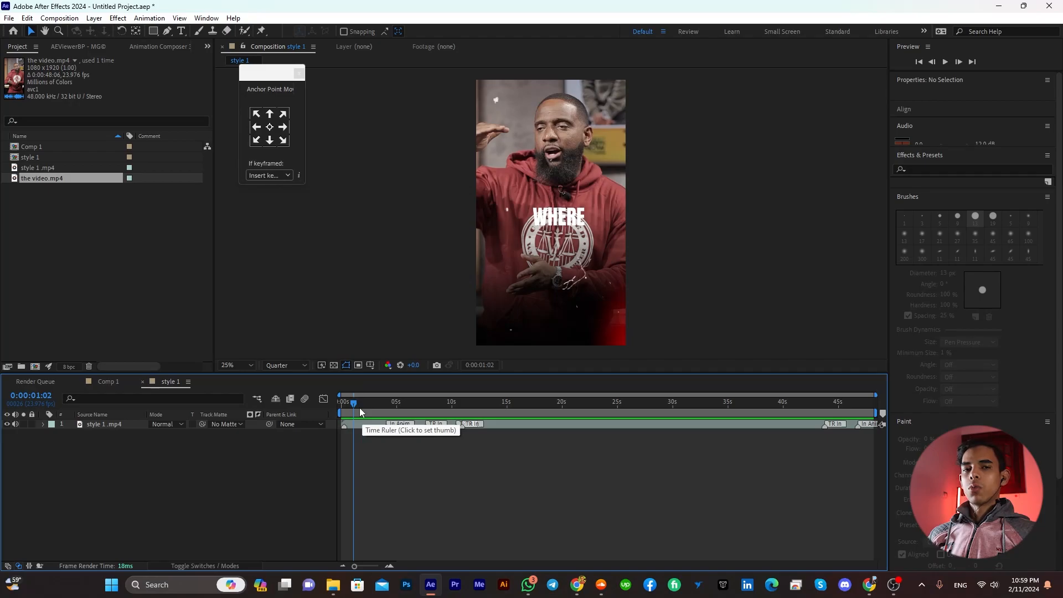
{"action": "left_click_drag", "start_coordinate": [360, 411], "coordinate": [369, 408]}
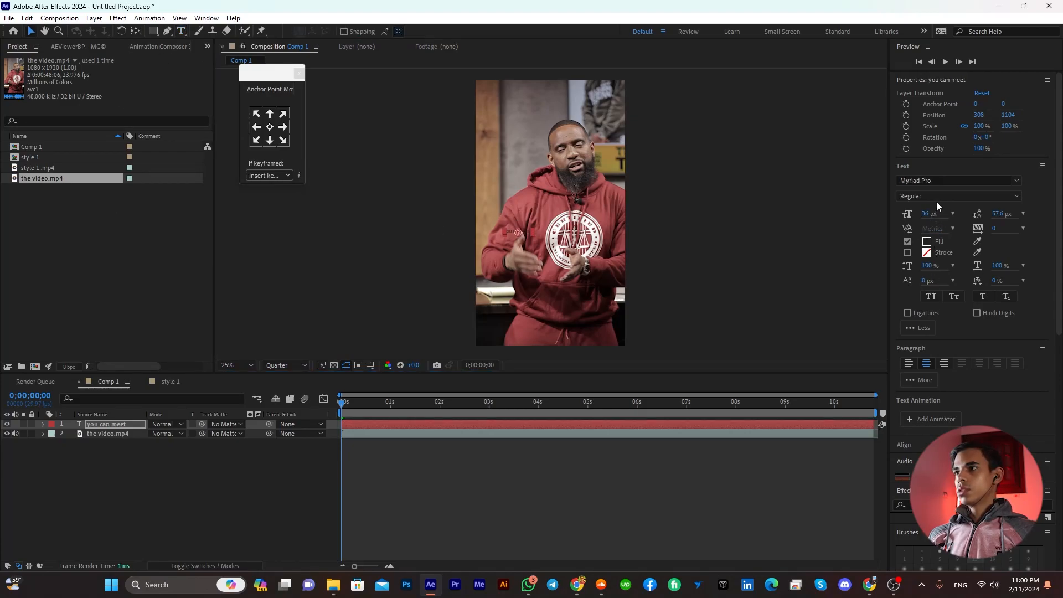
- Format the "you can meet" text in Comp 1 as Anton, 103 px, all caps, with a white FFFFFF fill
{"action": "left_click", "coordinate": [941, 180]}
{"action": "type", "text": "anton"}
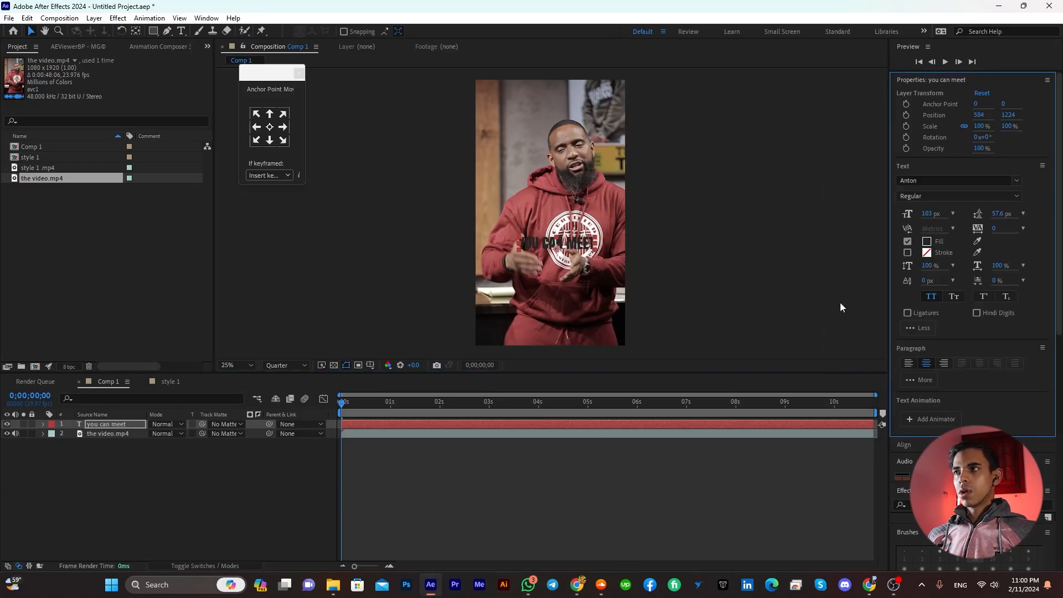
{"action": "left_click", "coordinate": [926, 241]}
{"action": "left_click", "coordinate": [265, 402]}
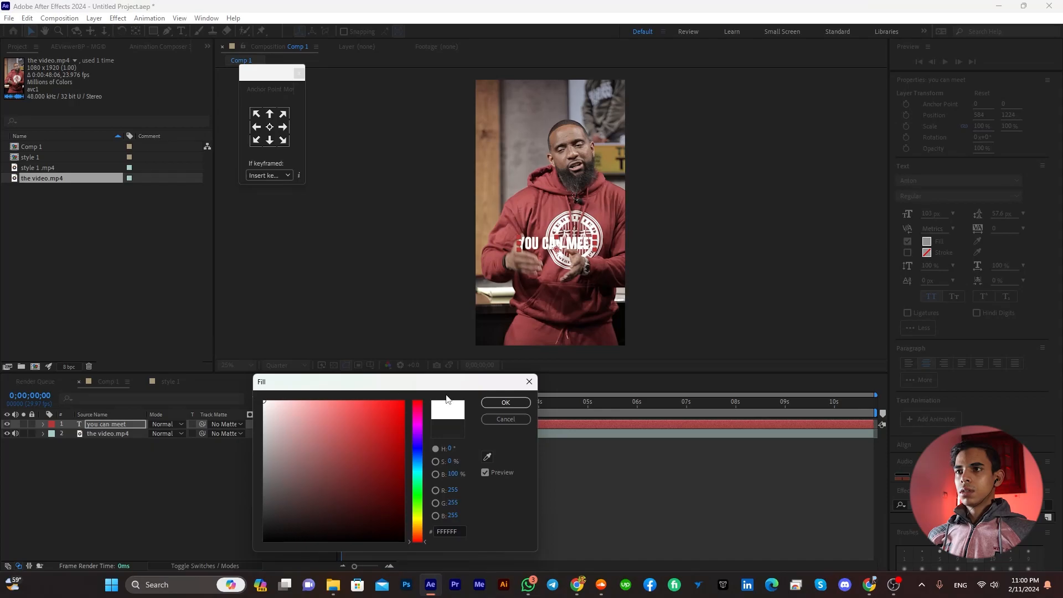
{"action": "left_click", "coordinate": [504, 403]}
- Duplicate the "you can meet" text layer and link the original's Source Text to the duplicate's Source Text
{"action": "left_click", "coordinate": [107, 424]}
{"action": "key", "text": "ctrl+d"}
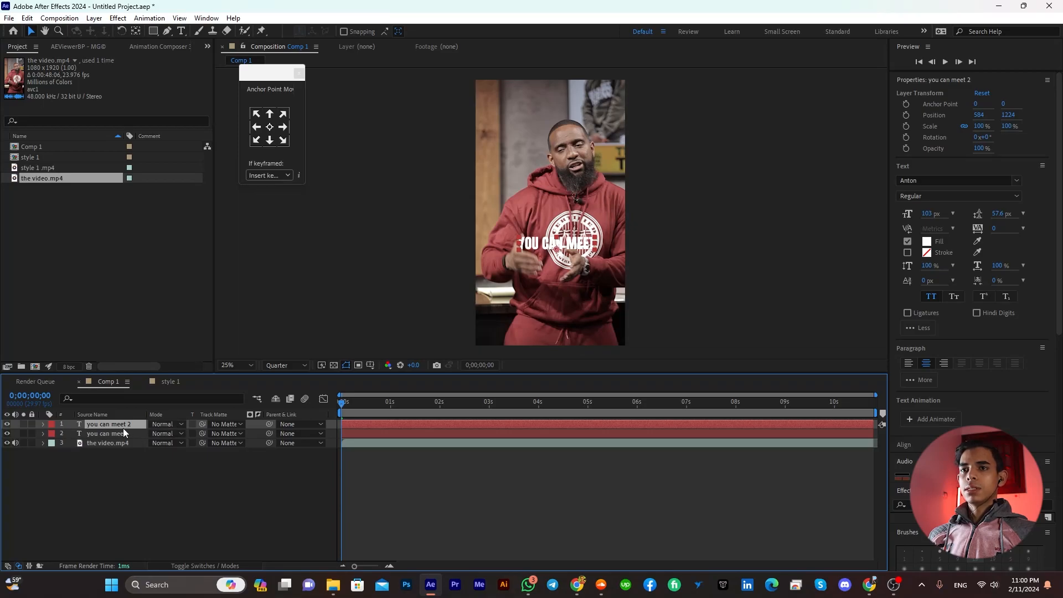
{"action": "left_click", "coordinate": [43, 424]}
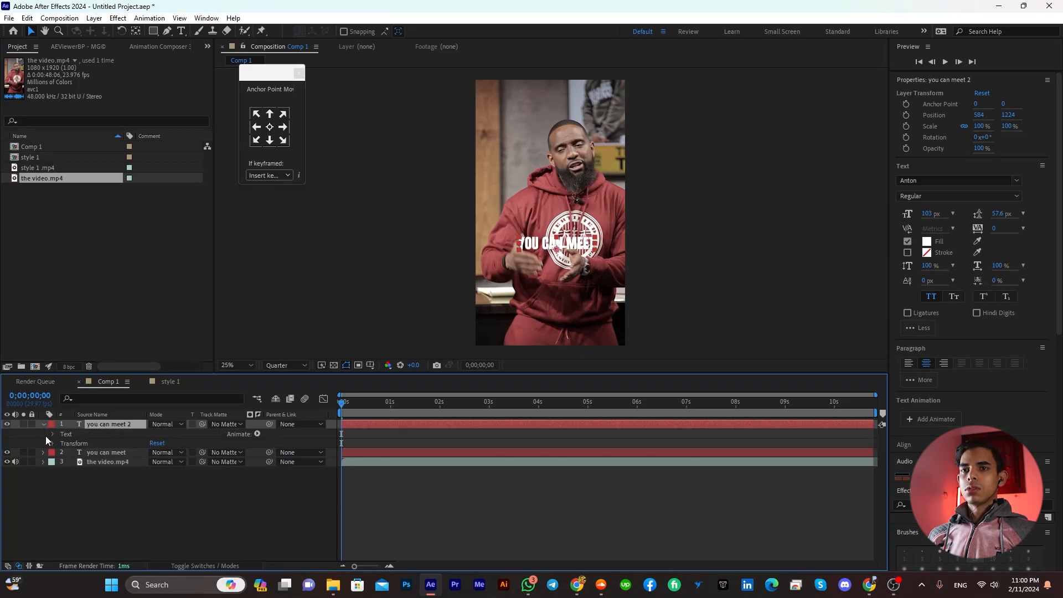
{"action": "left_click", "coordinate": [43, 452]}
{"action": "left_click", "coordinate": [54, 434]}
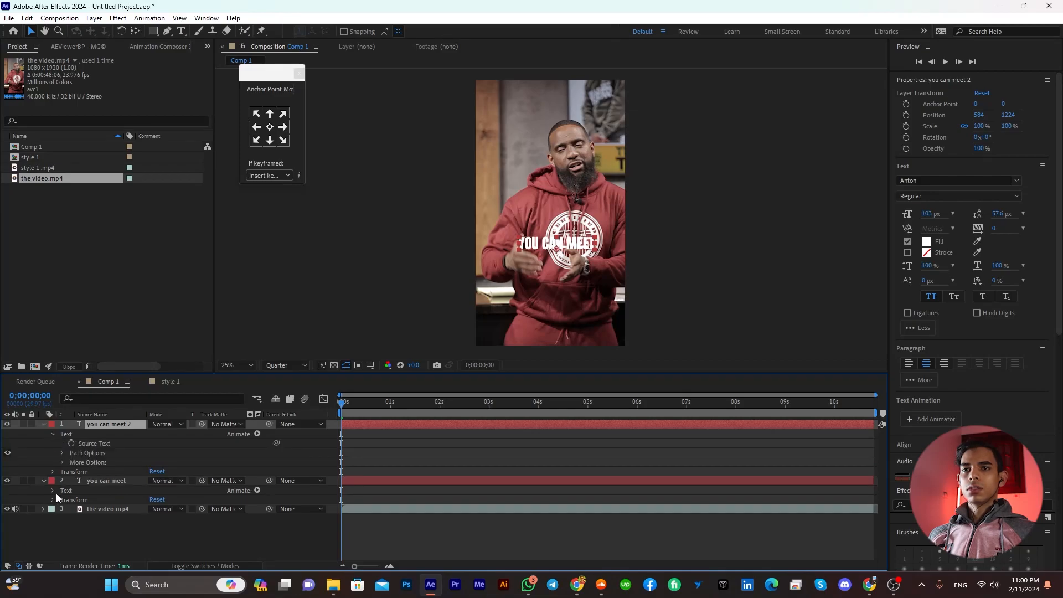
{"action": "left_click", "coordinate": [53, 491]}
{"action": "left_click", "coordinate": [96, 500]}
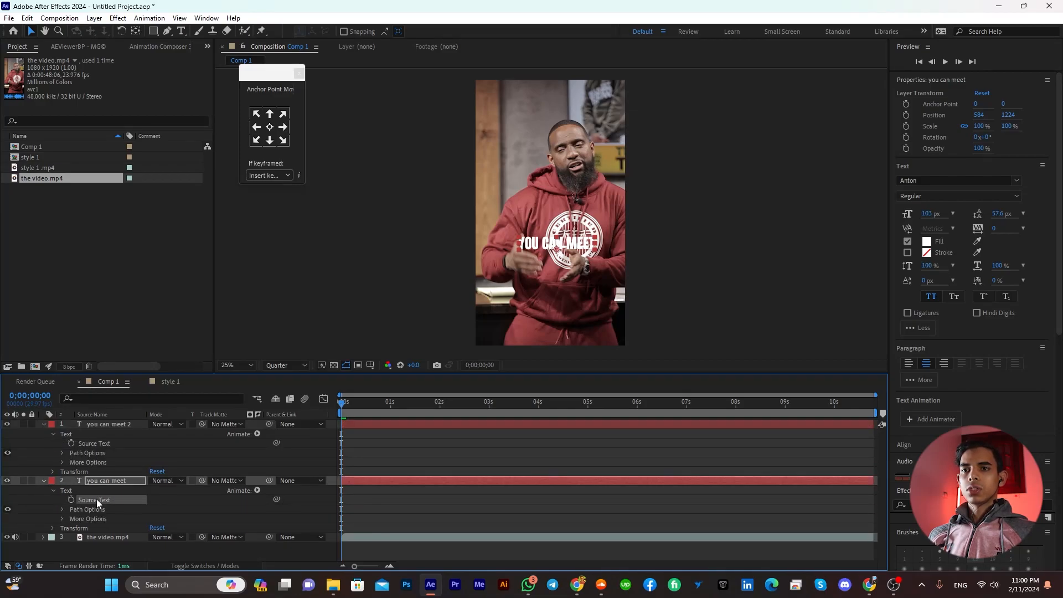
{"action": "left_click_drag", "start_coordinate": [276, 499], "coordinate": [94, 444]}
- Replace the duplicate layer's text with "text change" to test the Source Text link
{"action": "left_click", "coordinate": [107, 424]}
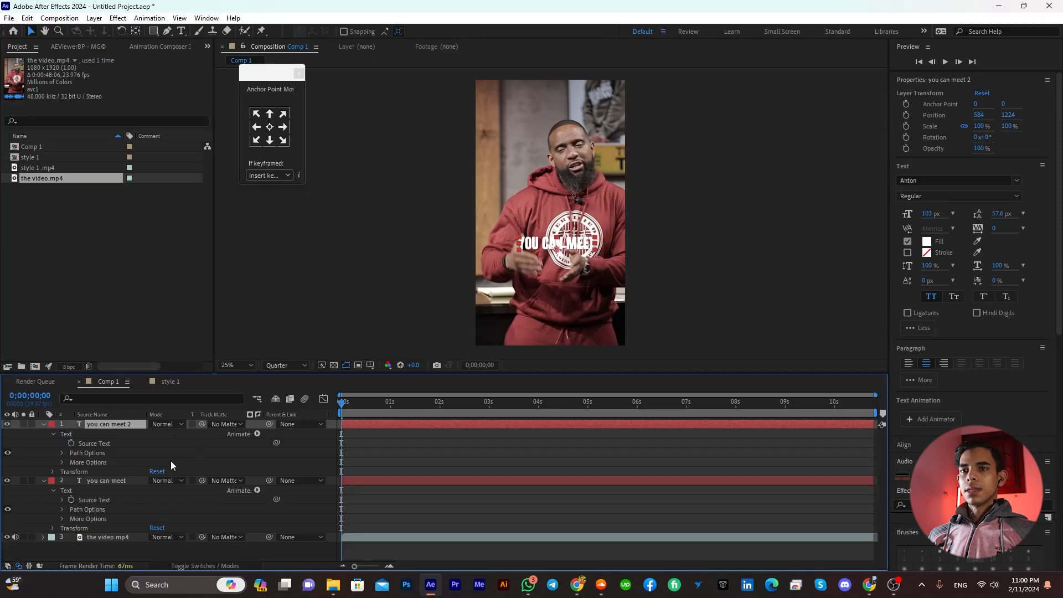
{"action": "left_click", "coordinate": [131, 481]}
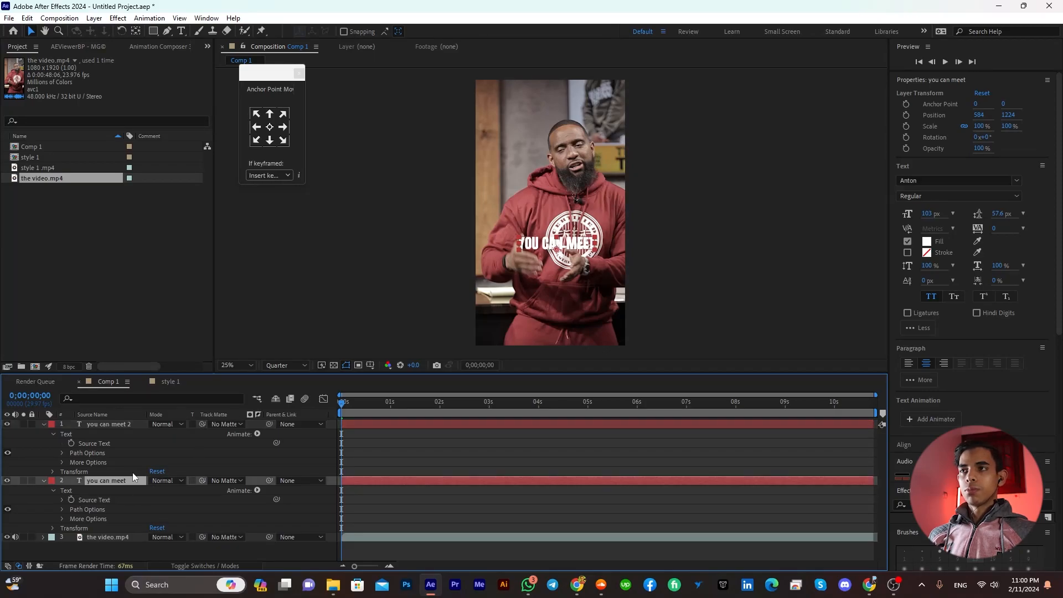
{"action": "left_click", "coordinate": [117, 425]}
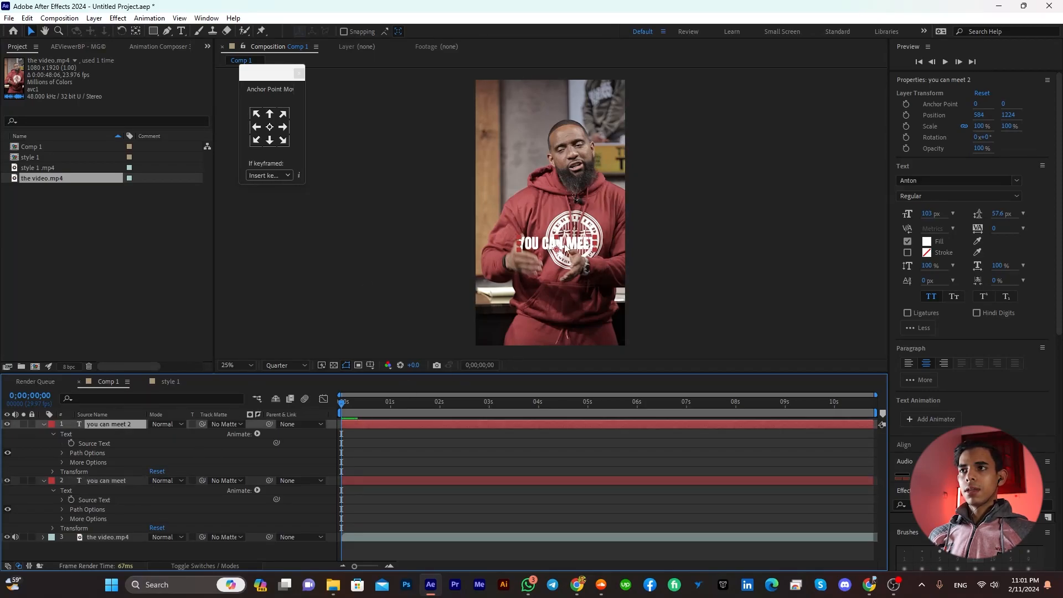
{"action": "key", "text": "ctrl+t"}
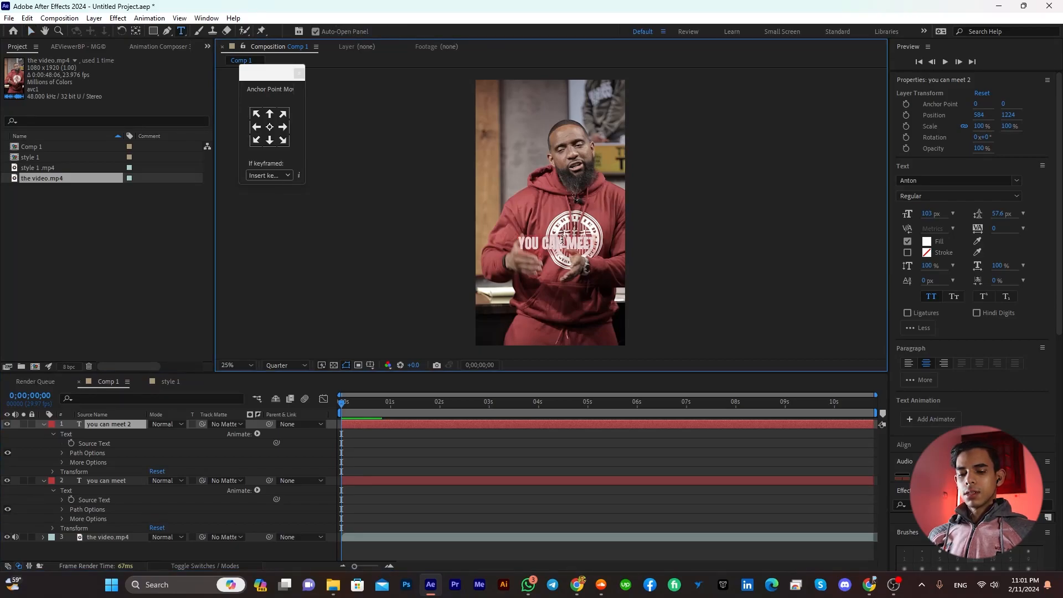
{"action": "type", "text": "text change"}
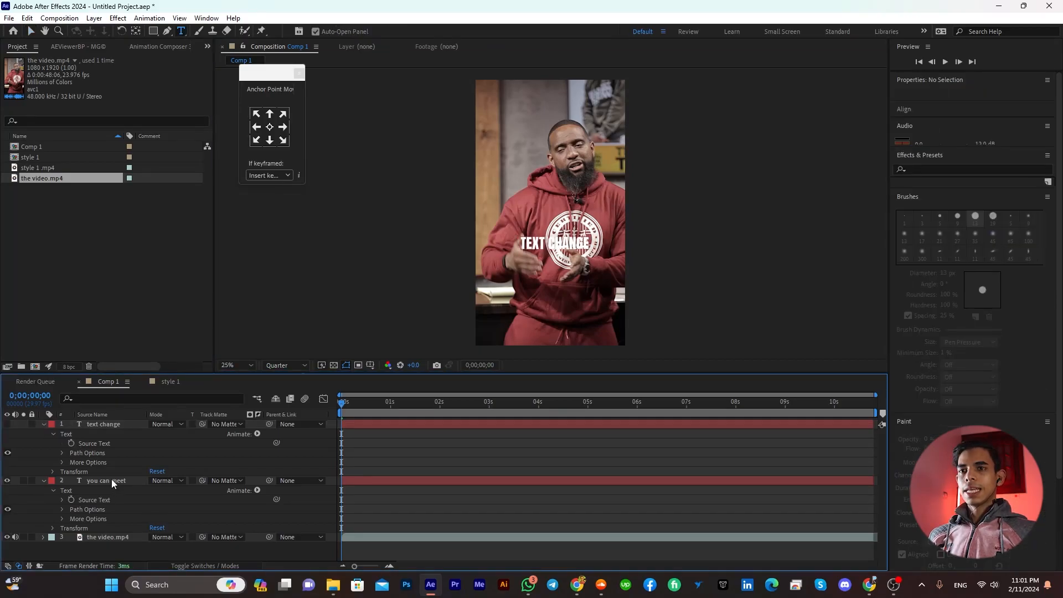
- Set the opacity of the original "you can meet" text layer to 17%
{"action": "left_click", "coordinate": [111, 480]}
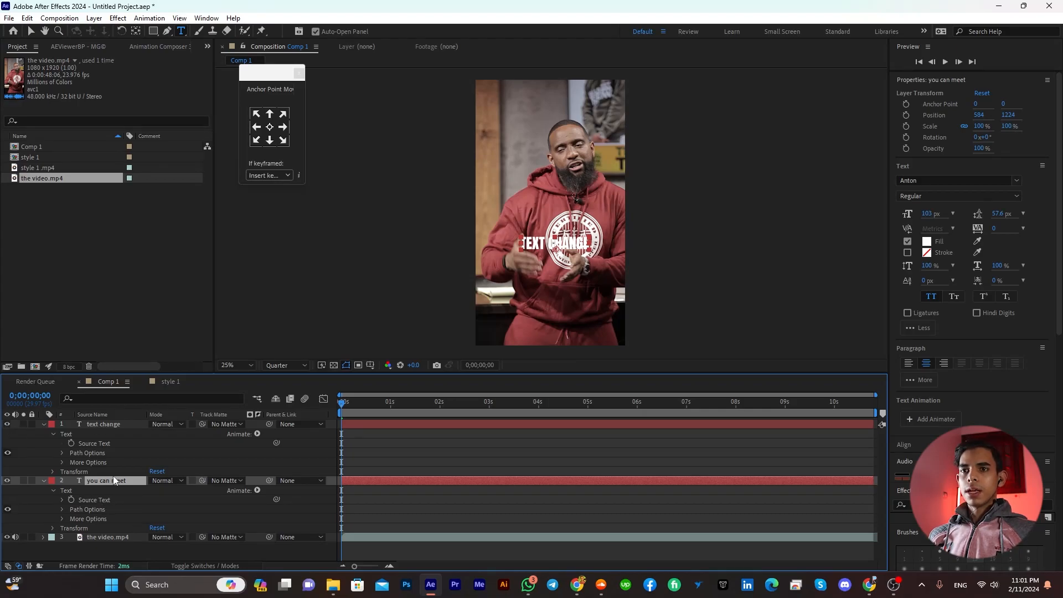
{"action": "key", "text": "t"}
{"action": "left_click_drag", "start_coordinate": [158, 489], "coordinate": [123, 499]}
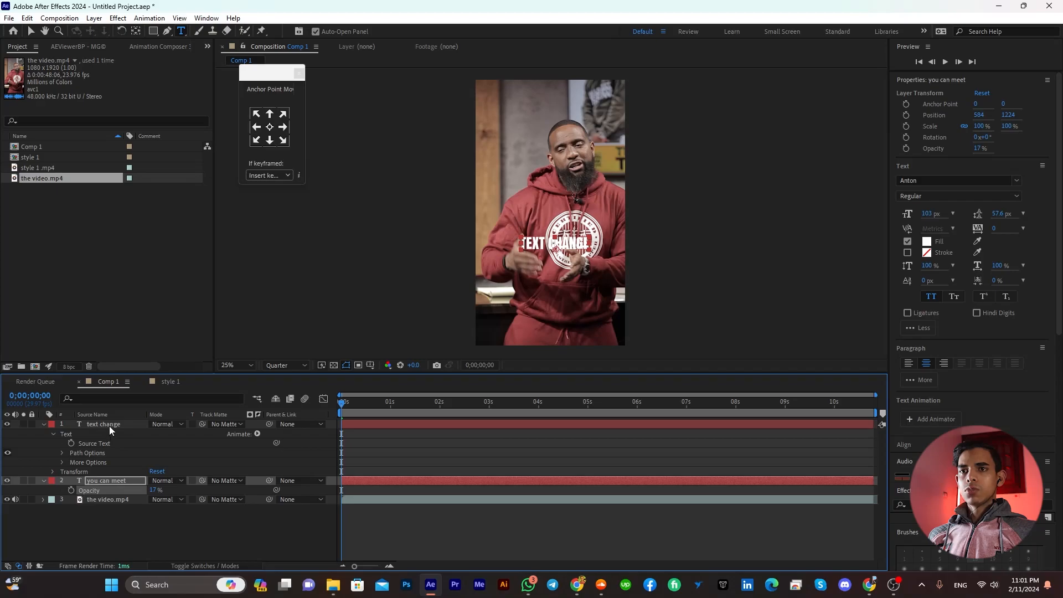
- Save the project as style 1.aep in the editing style folder
{"action": "left_click", "coordinate": [109, 425]}
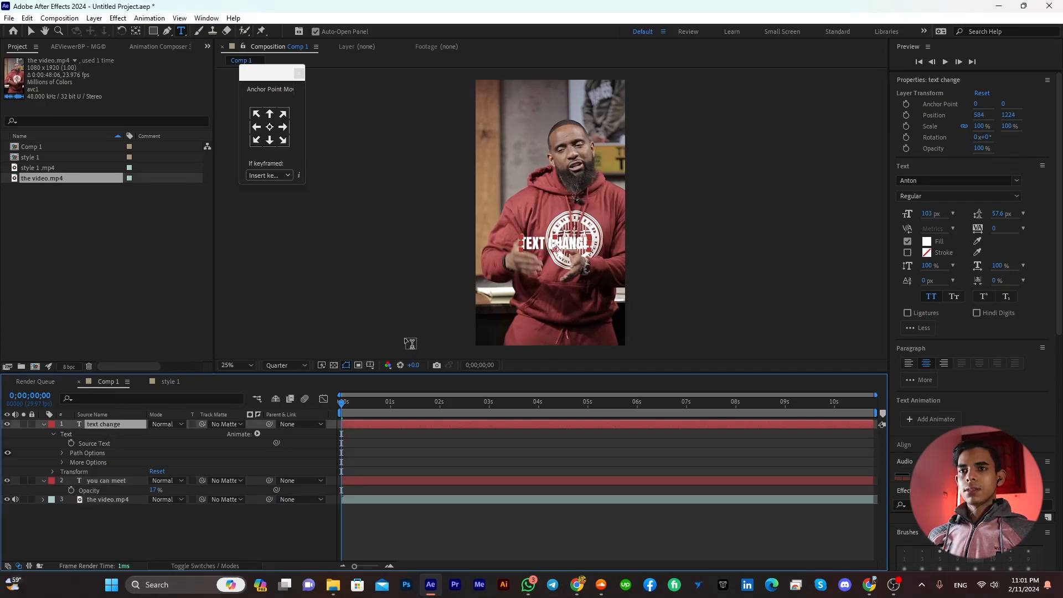
{"action": "scroll", "coordinate": [974, 277], "scroll_direction": "down", "scroll_amount": 5}
{"action": "left_click", "coordinate": [936, 306]}
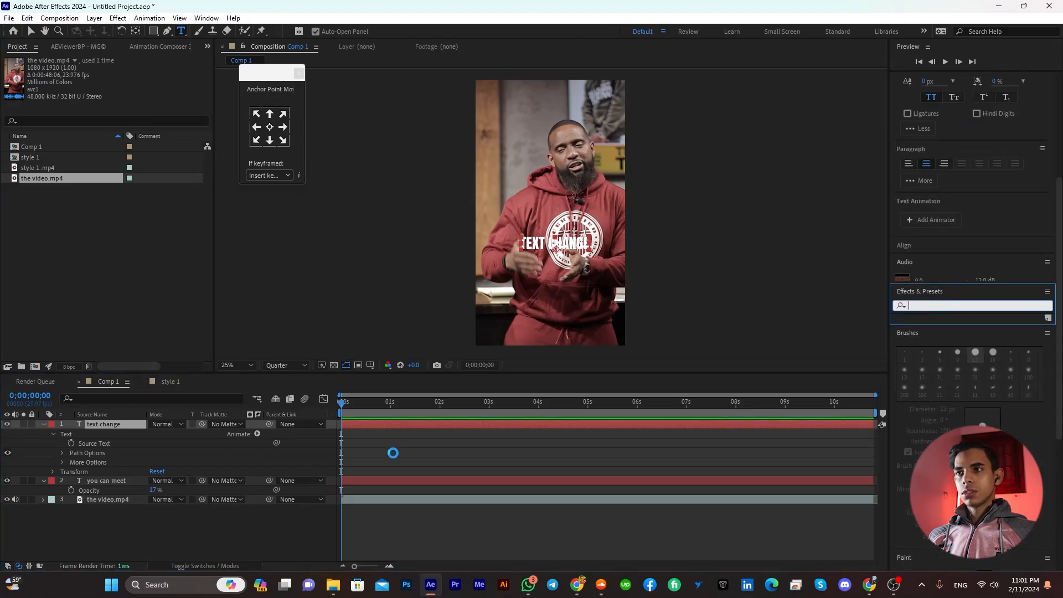
{"action": "key", "text": "ctrl+s"}
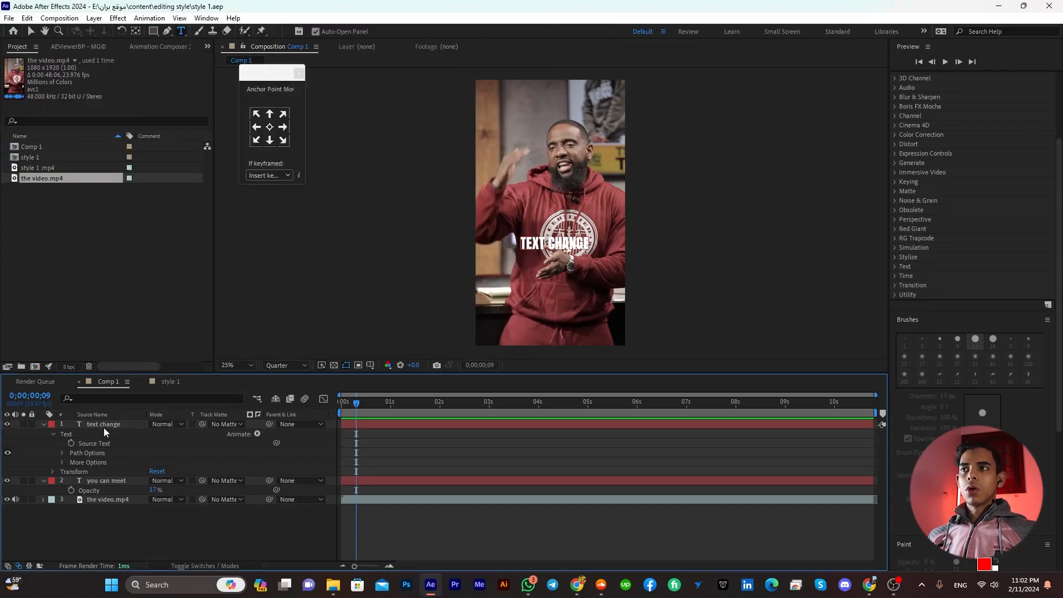
- Apply the Fade Up Words animation preset to the "text change" layer at 0;00;00;09 and preview it from the start
{"action": "left_click", "coordinate": [104, 424]}
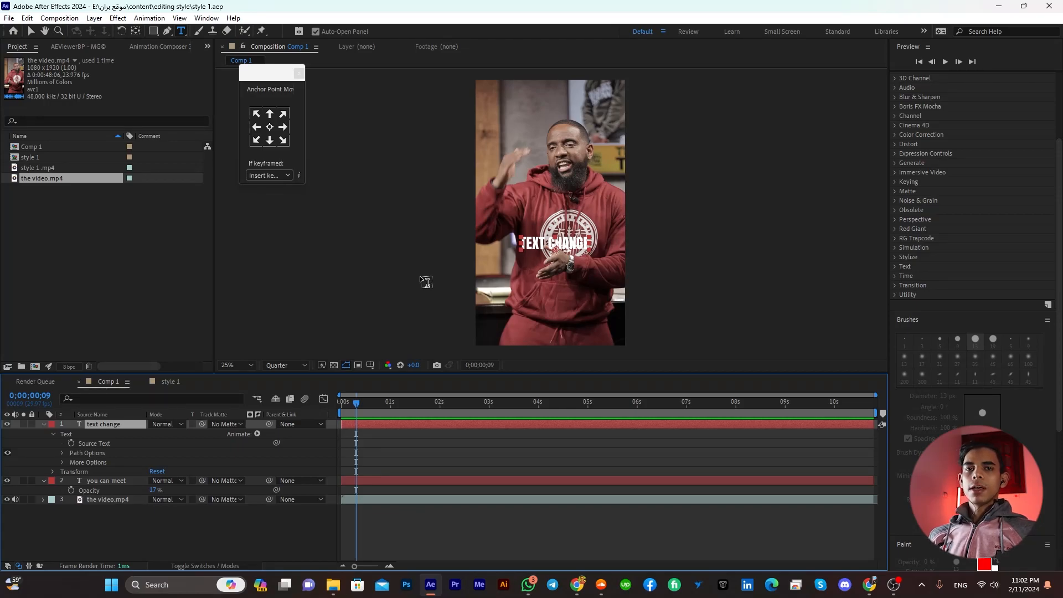
{"action": "key", "text": "v"}
{"action": "left_click", "coordinate": [964, 170]}
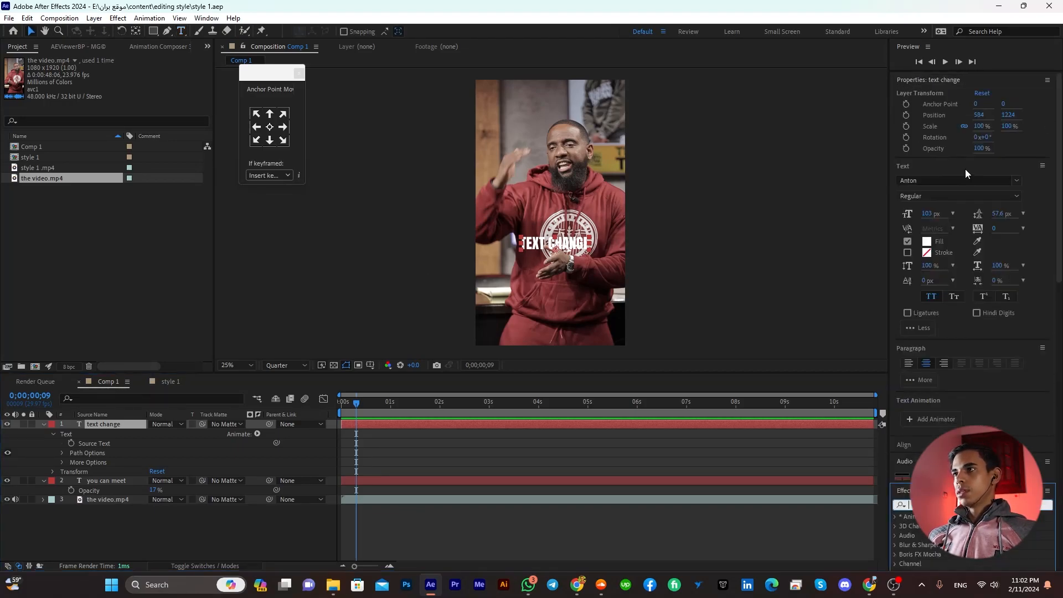
{"action": "type", "text": "fade"}
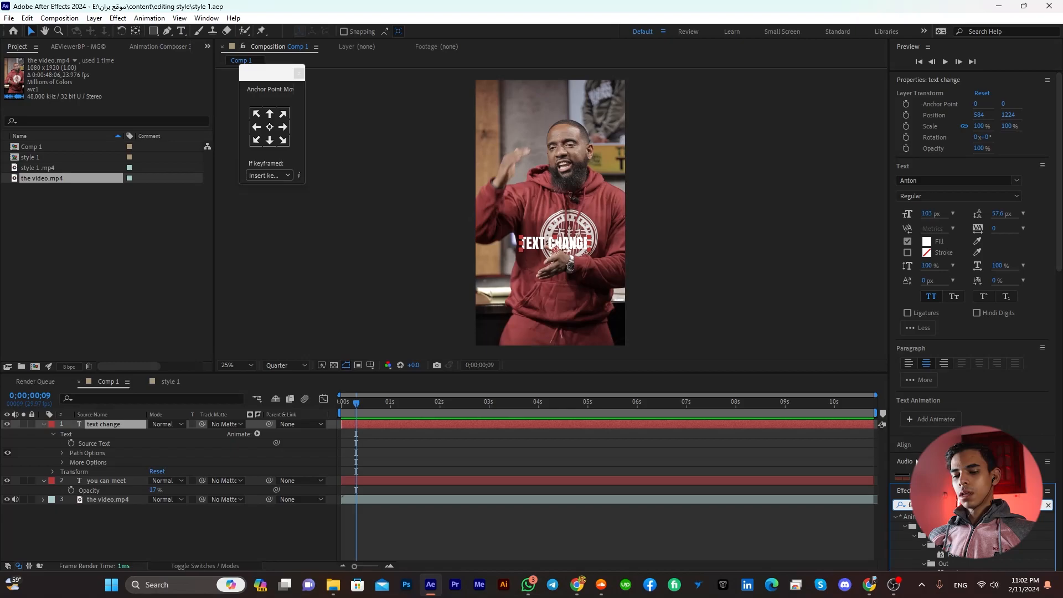
{"action": "scroll", "coordinate": [975, 465], "scroll_direction": "down", "scroll_amount": 3}
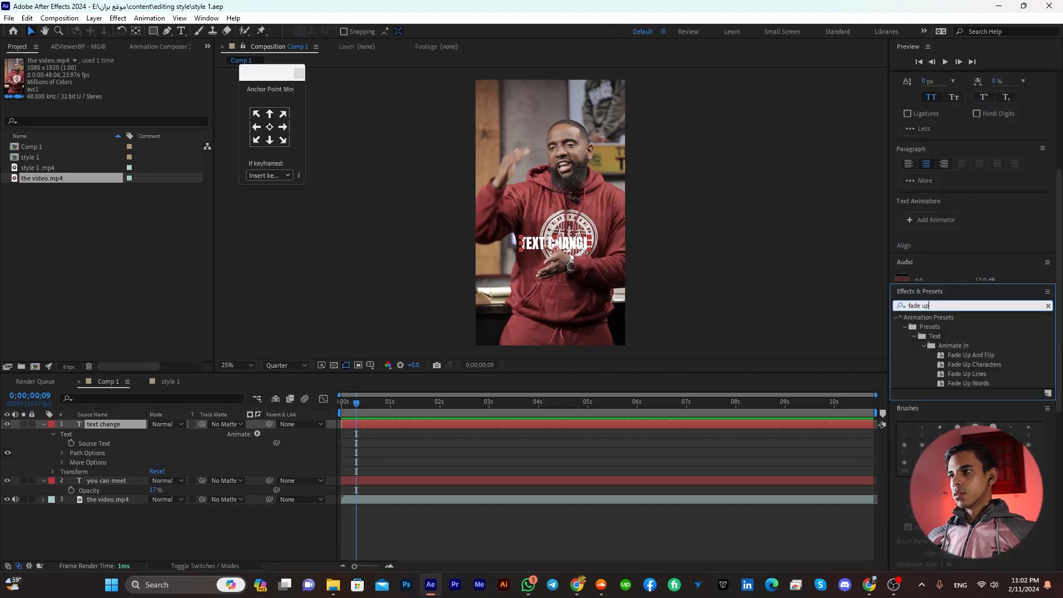
{"action": "left_click_drag", "start_coordinate": [967, 383], "coordinate": [414, 429]}
{"action": "left_click_drag", "start_coordinate": [347, 405], "coordinate": [339, 407]}
{"action": "key", "text": "space"}
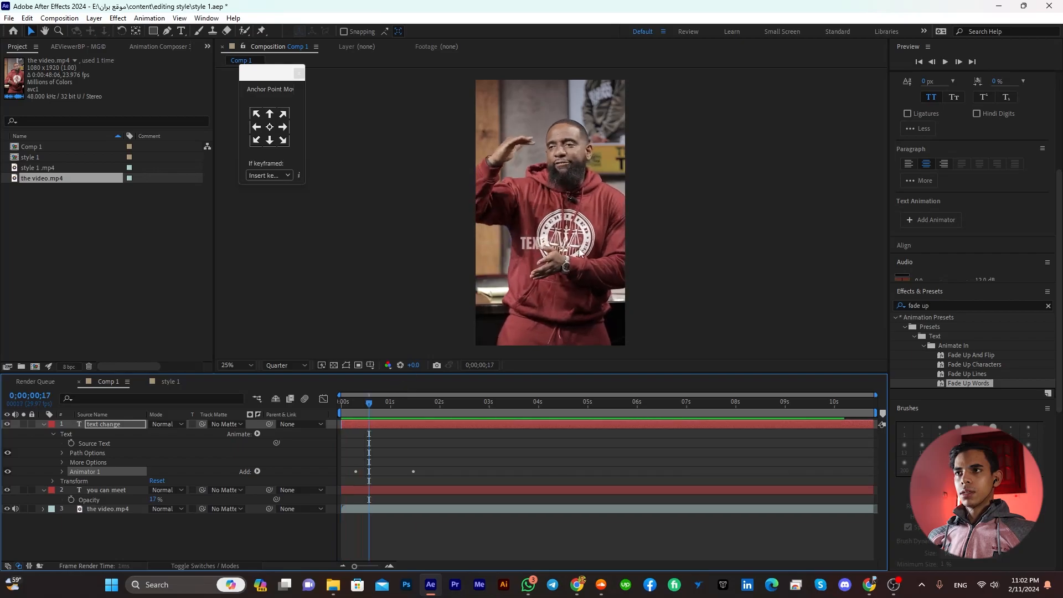
{"action": "key", "text": "space"}
- Replace the animated layer's text with "you can meet"
{"action": "left_click", "coordinate": [111, 425]}
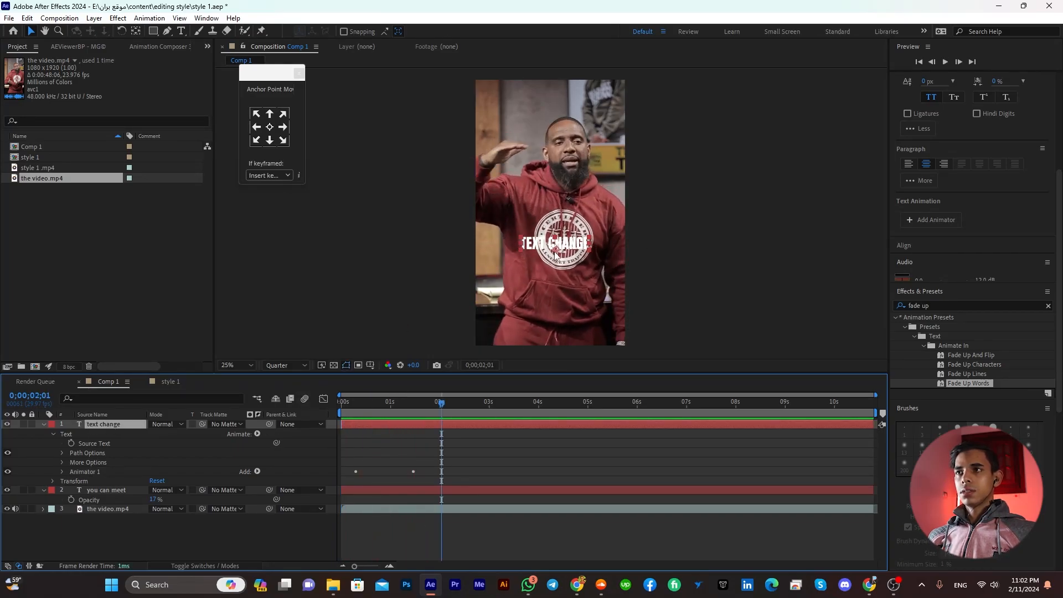
{"action": "double_click", "coordinate": [558, 245]}
{"action": "type", "text": "you"}
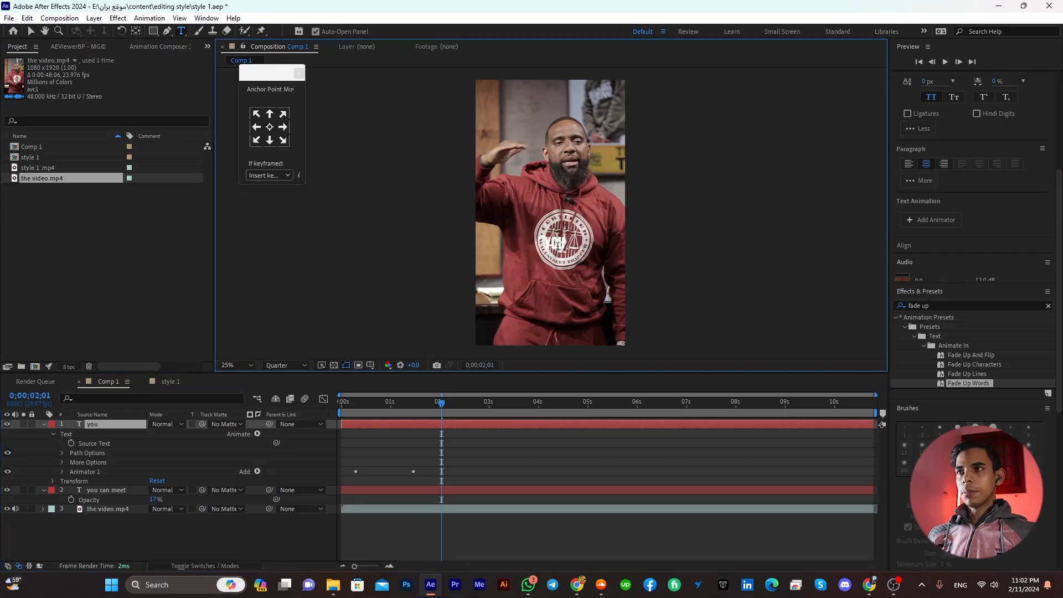
{"action": "type", "text": " can mee"}
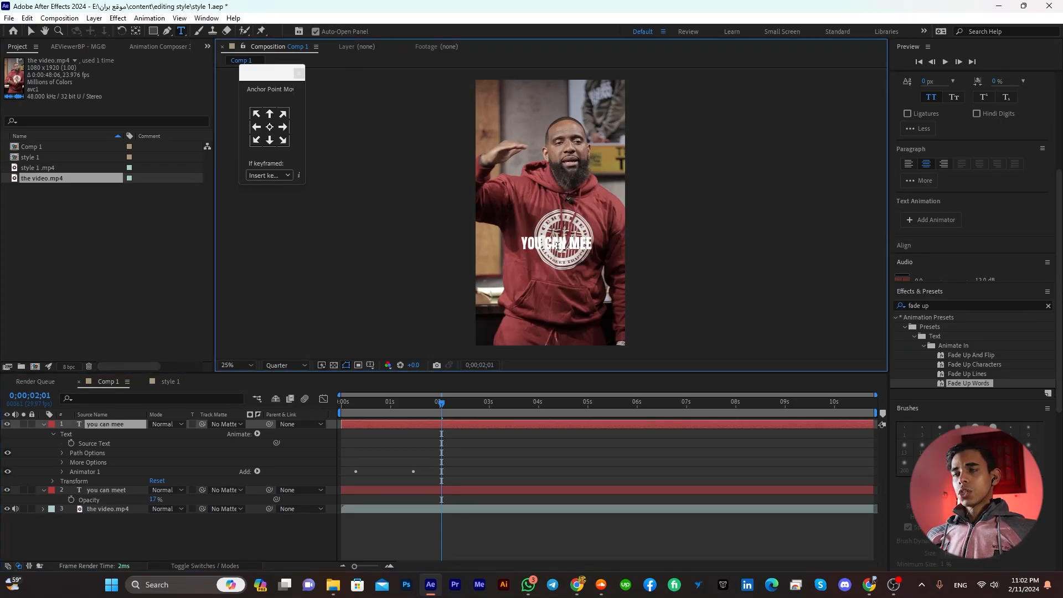
{"action": "type", "text": "t"}
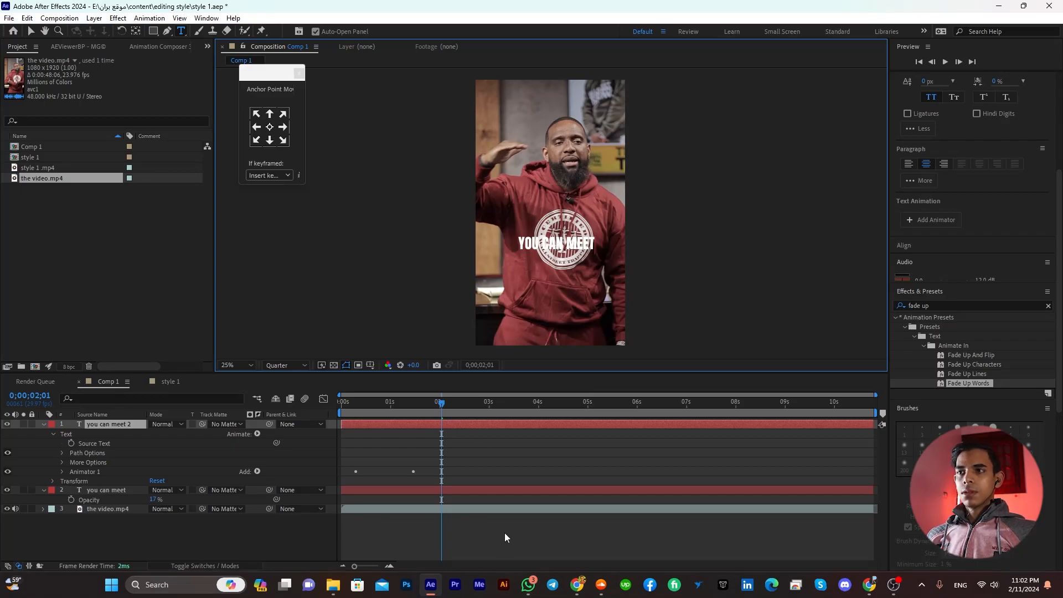
{"action": "left_click", "coordinate": [504, 530]}
- Set the fill of the animated "you can meet" text layer to red and check the word fade-in near the start
{"action": "left_click", "coordinate": [512, 427]}
{"action": "left_click", "coordinate": [31, 31]}
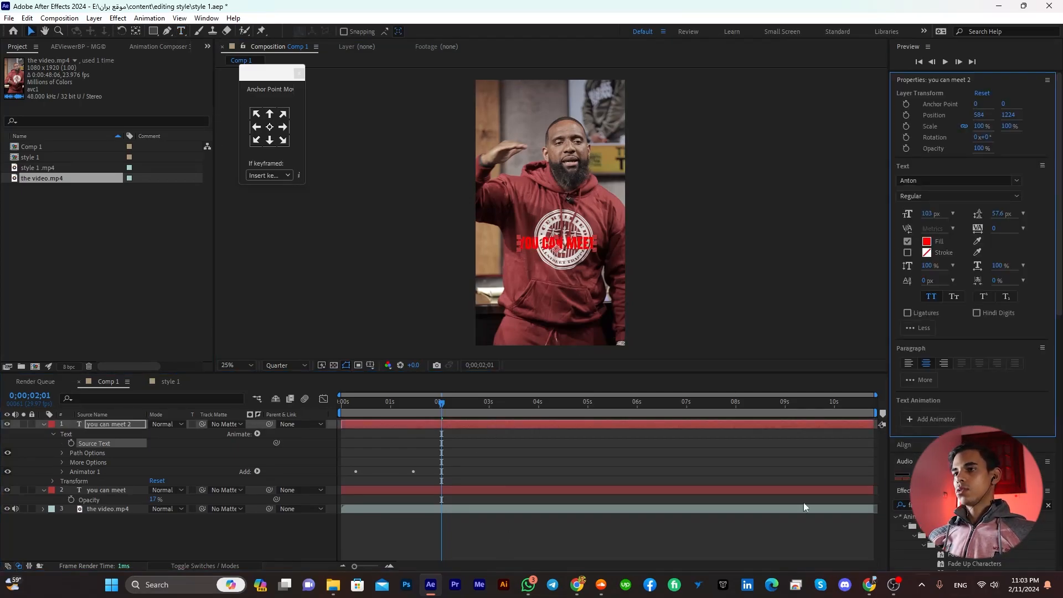
{"action": "left_click", "coordinate": [506, 459]}
{"action": "left_click_drag", "start_coordinate": [412, 408], "coordinate": [351, 413]}
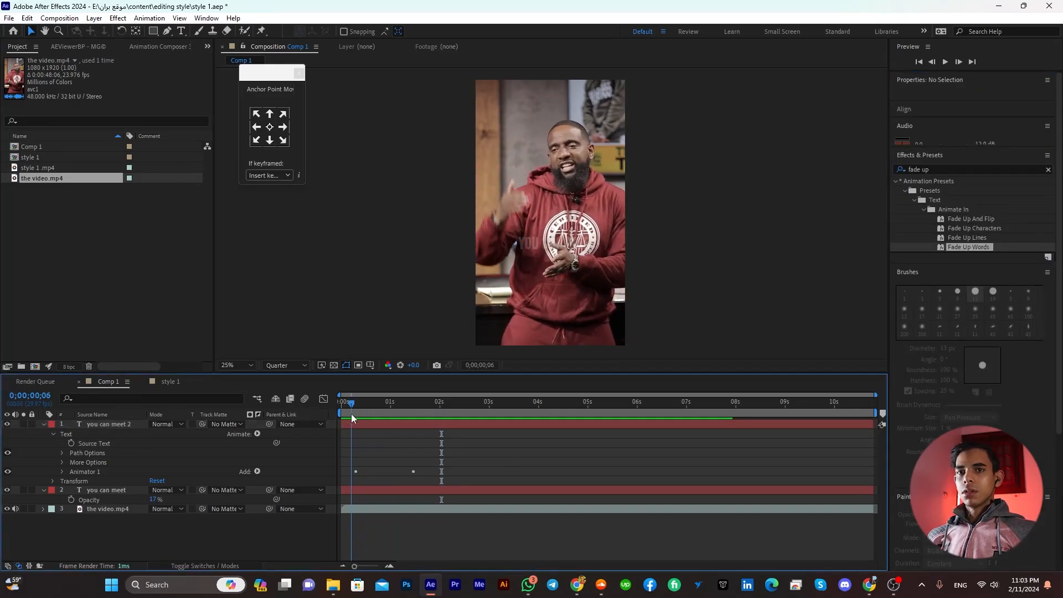
{"action": "scroll", "coordinate": [547, 291], "scroll_direction": "up", "scroll_amount": 2}
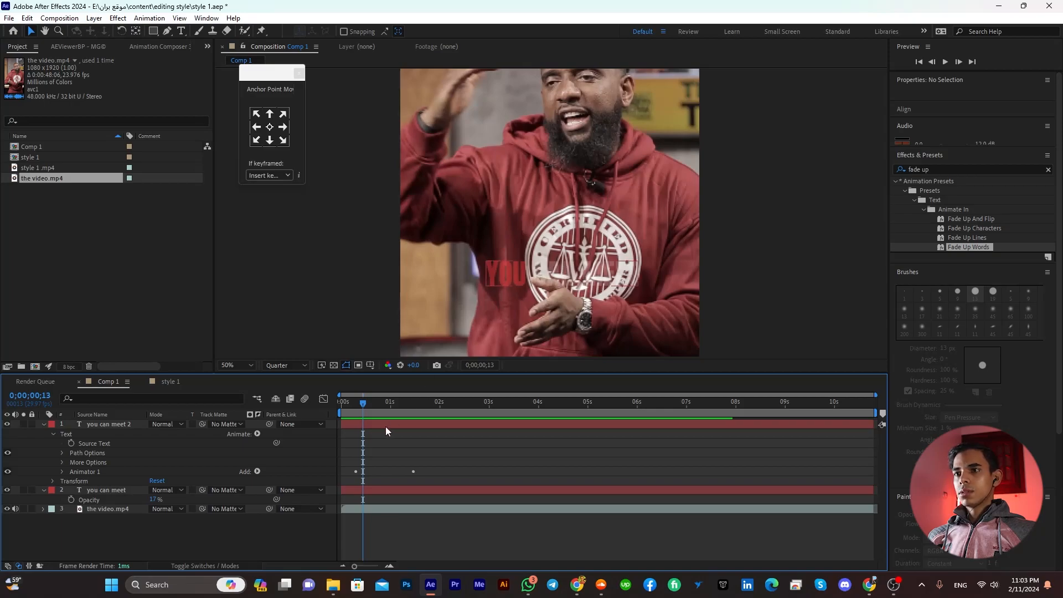
- Shift the animated "you can meet 2" text layer so it starts shortly before one second, and preview its word fade-in
{"action": "left_click_drag", "start_coordinate": [361, 406], "coordinate": [346, 413]}
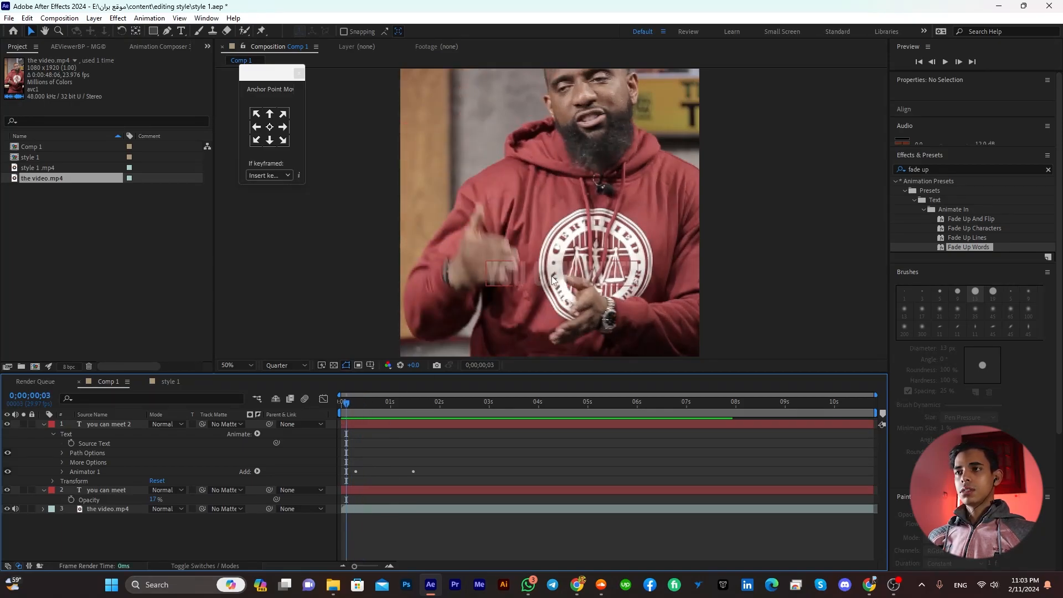
{"action": "key", "text": "space"}
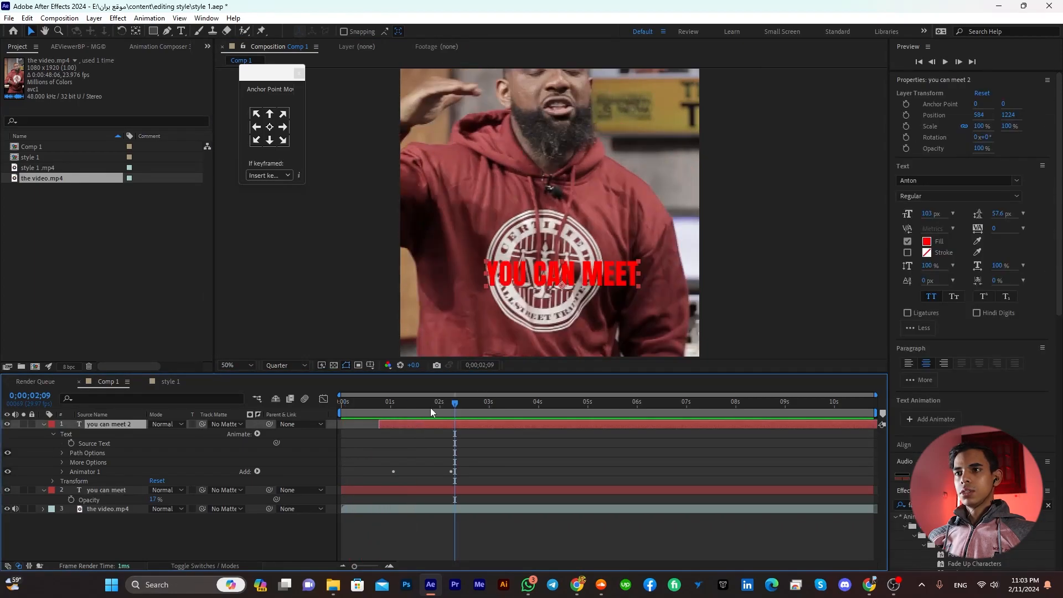
{"action": "mouse_move", "coordinate": [413, 408]}
{"action": "left_mouse_down"}
{"action": "mouse_move", "coordinate": [407, 418]}
{"action": "mouse_move", "coordinate": [429, 401]}
{"action": "mouse_move", "coordinate": [408, 409]}
{"action": "mouse_move", "coordinate": [417, 409]}
{"action": "left_mouse_up"}
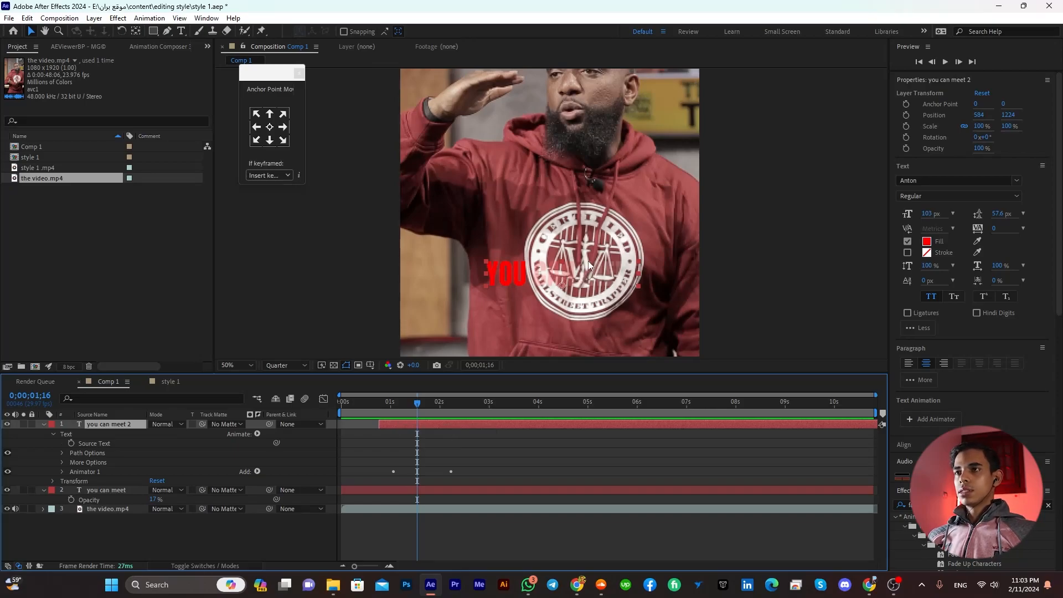
- Set the smoothness of Range Selector 1 on the "you can meet 2" layer to 0% and preview the word reveal
{"action": "left_click", "coordinate": [63, 472]}
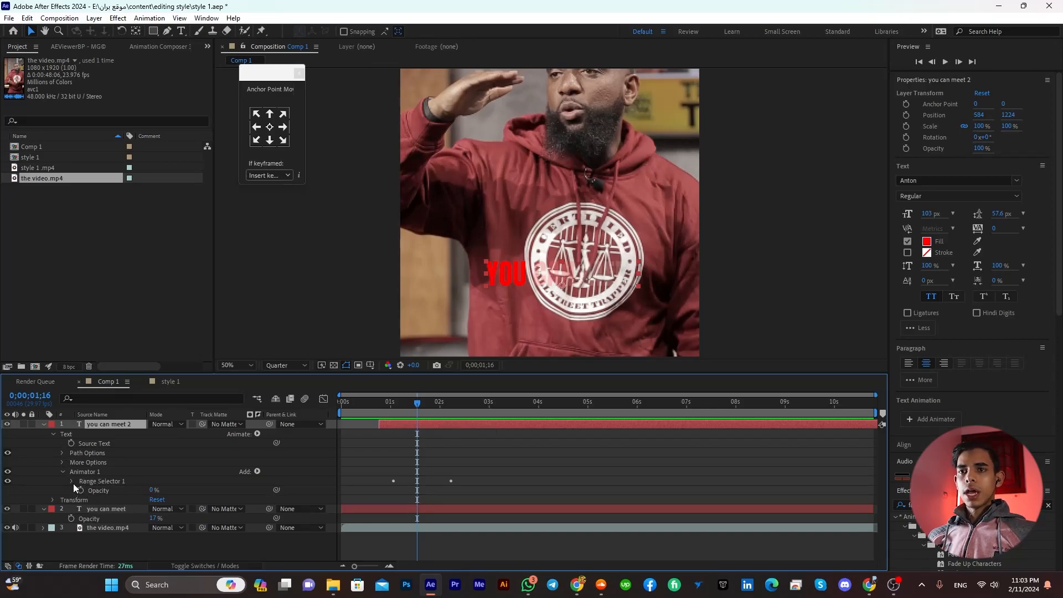
{"action": "left_click", "coordinate": [71, 482]}
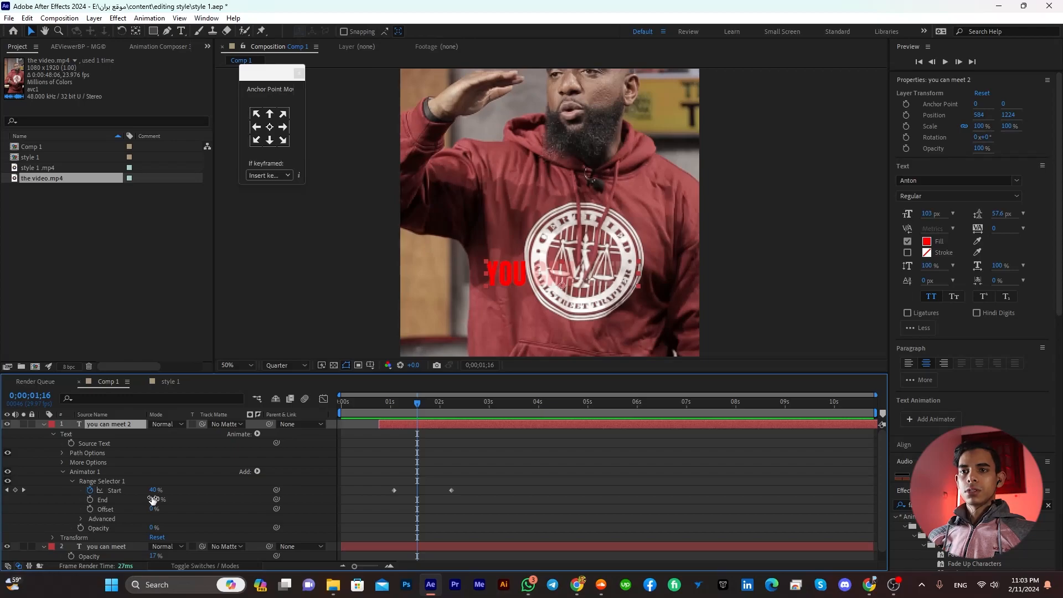
{"action": "left_click", "coordinate": [81, 518]}
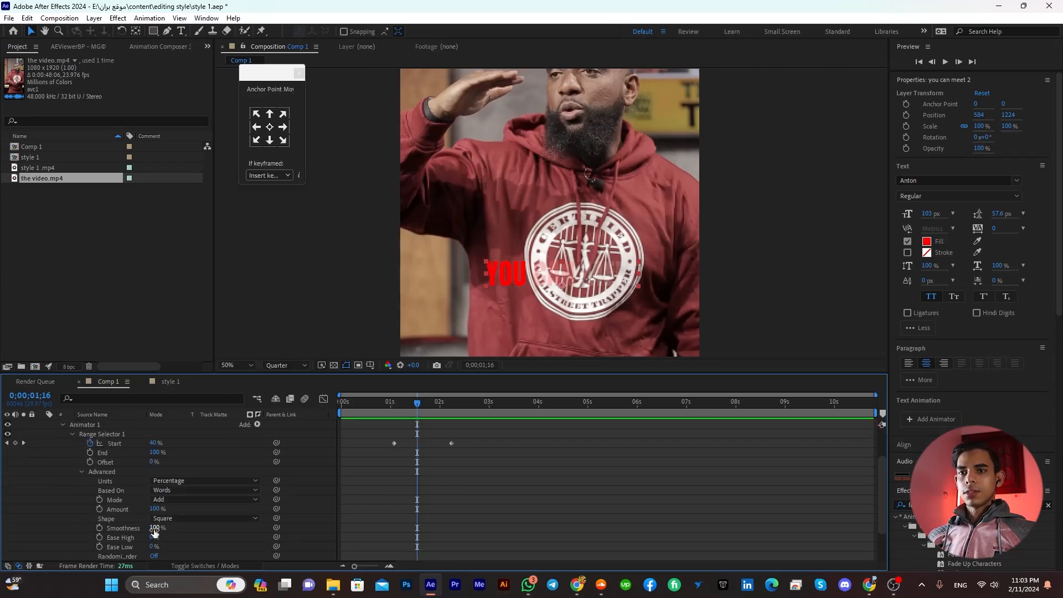
{"action": "left_click", "coordinate": [155, 528]}
{"action": "type", "text": "0"}
{"action": "key", "text": "Return"}
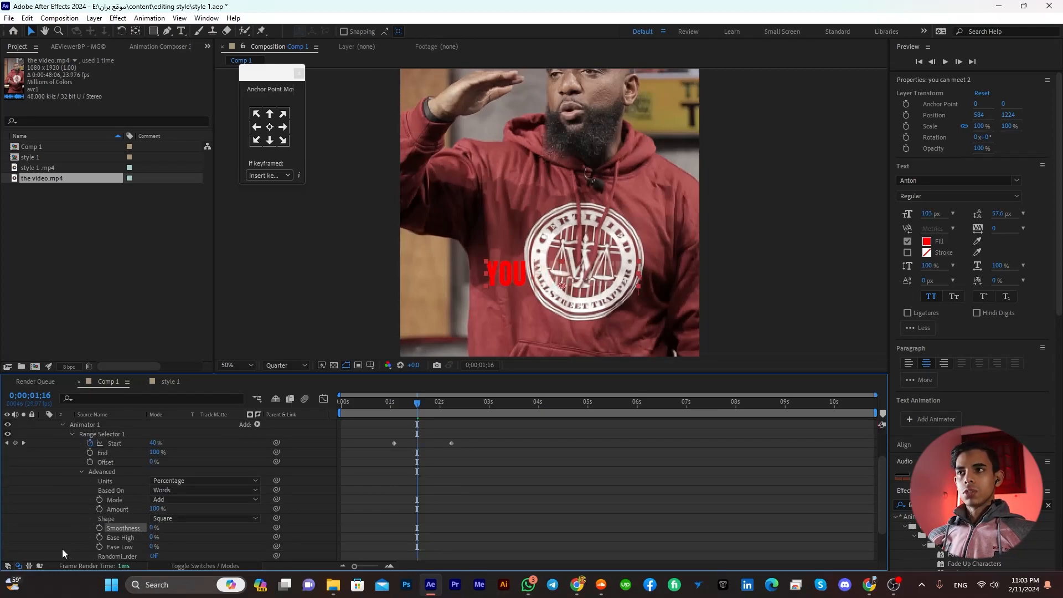
{"action": "left_click", "coordinate": [523, 437]}
{"action": "key", "text": "space"}
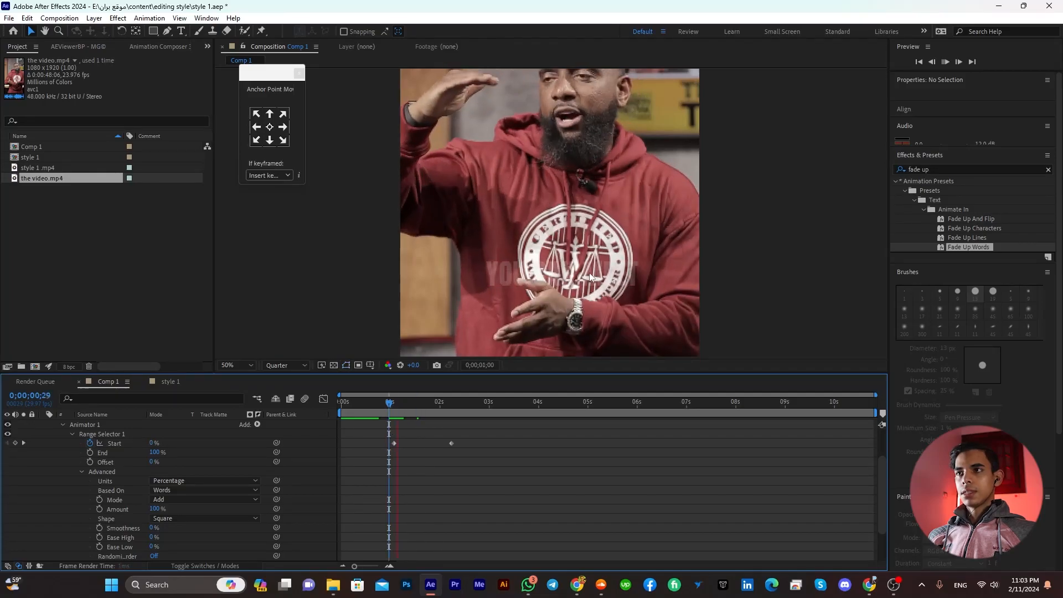
{"action": "key", "text": "space"}
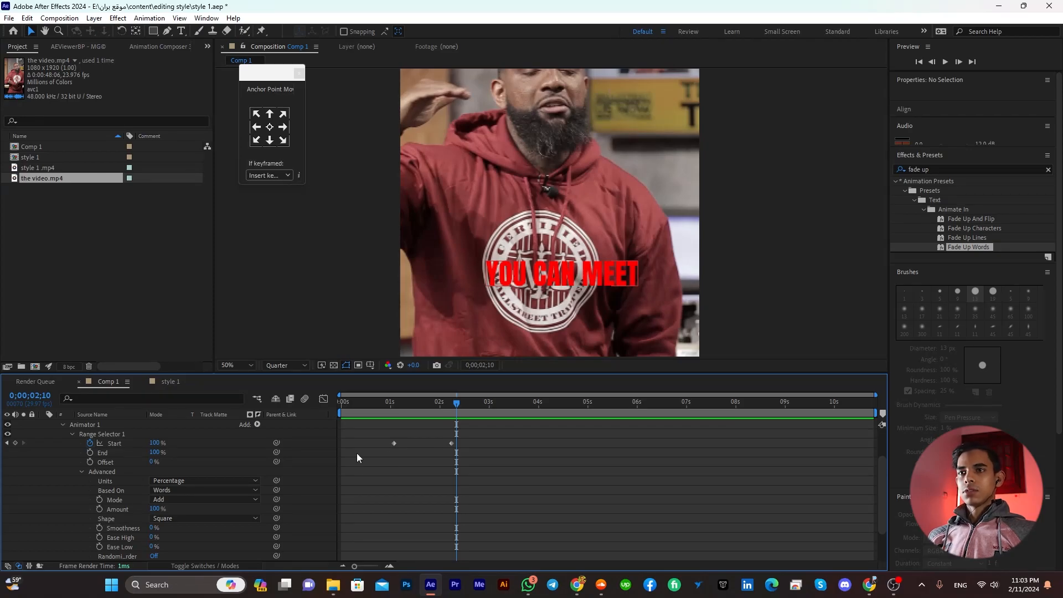
- Move the last Range Selector Start keyframe to 0;00;01;18, preview the faster reveal and display its speed graph
{"action": "scroll", "coordinate": [356, 453], "scroll_direction": "up", "scroll_amount": 3}
{"action": "left_click", "coordinate": [421, 410]}
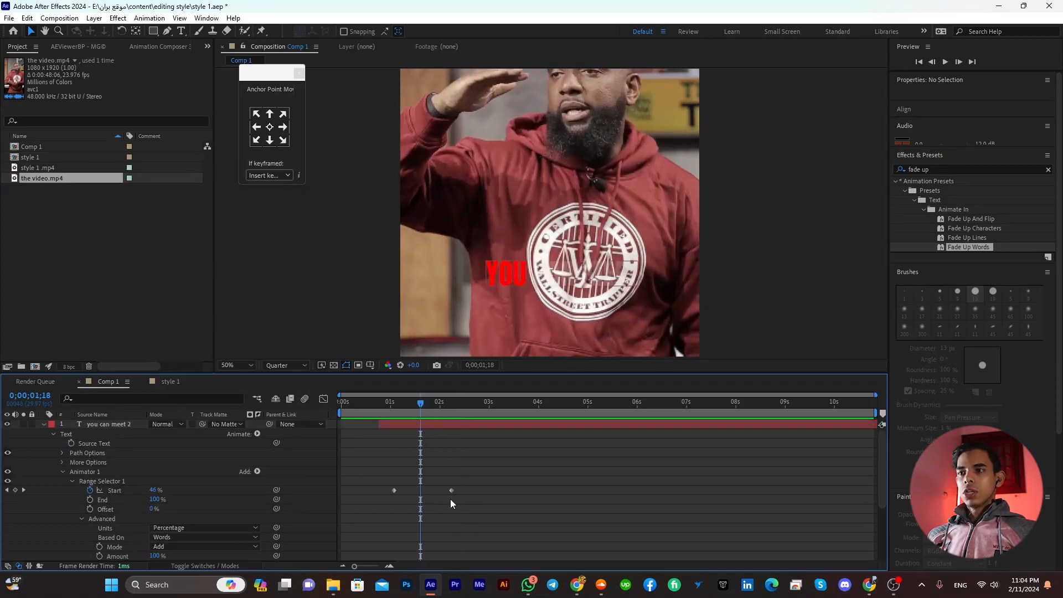
{"action": "left_click_drag", "start_coordinate": [450, 491], "coordinate": [420, 496]}
{"action": "key", "text": "space"}
{"action": "left_click", "coordinate": [324, 399]}
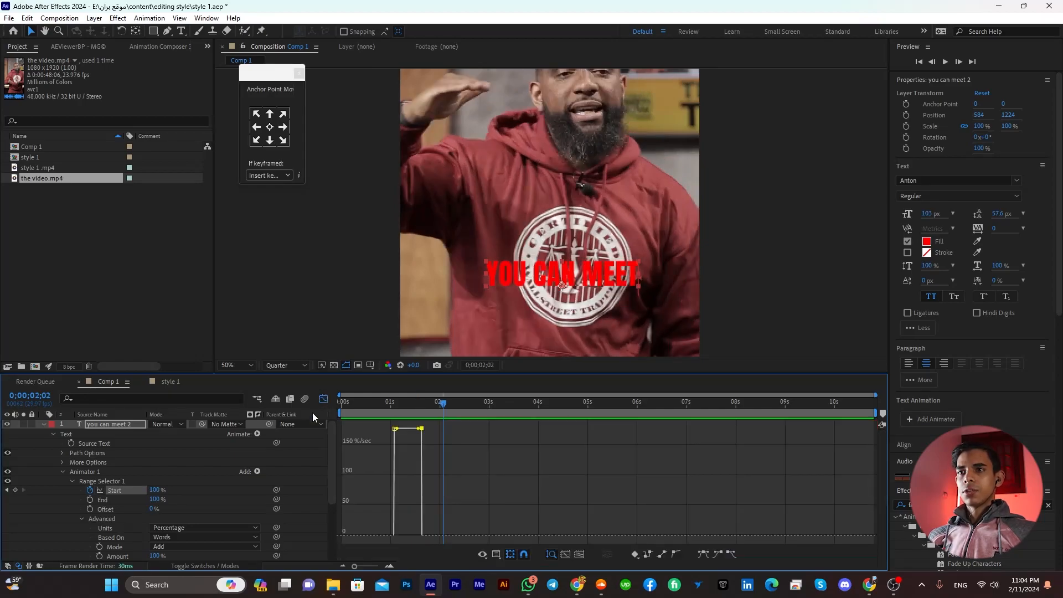
- Examine the opening seconds of the style 1 reference for its text and overlay effects
{"action": "left_click", "coordinate": [171, 381]}
{"action": "mouse_move", "coordinate": [383, 407]}
{"action": "left_mouse_down"}
{"action": "mouse_move", "coordinate": [371, 419]}
{"action": "mouse_move", "coordinate": [393, 414]}
{"action": "mouse_move", "coordinate": [382, 414]}
{"action": "left_mouse_up"}
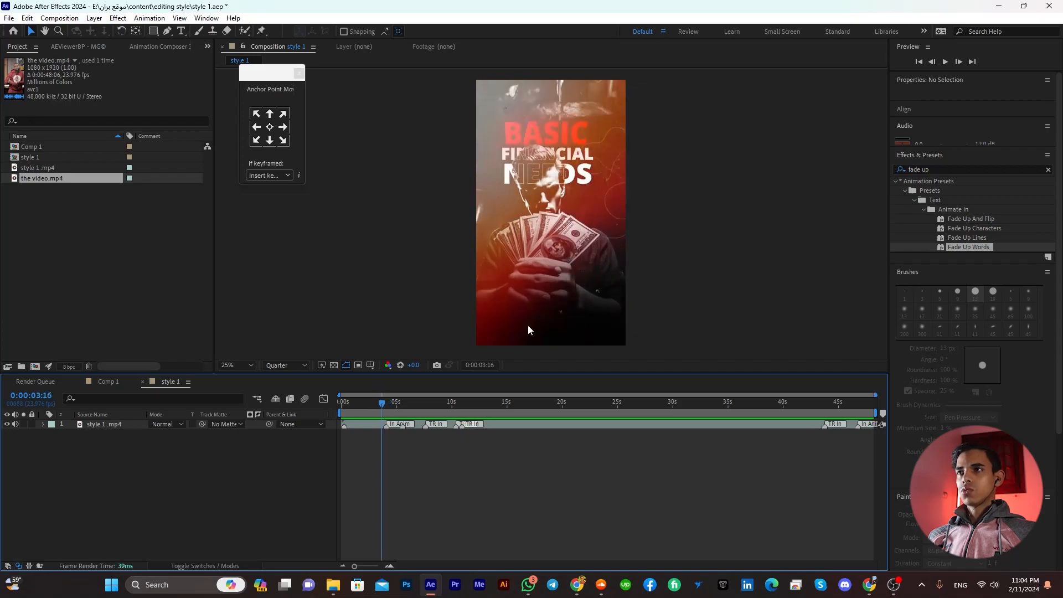
{"action": "left_click", "coordinate": [377, 413]}
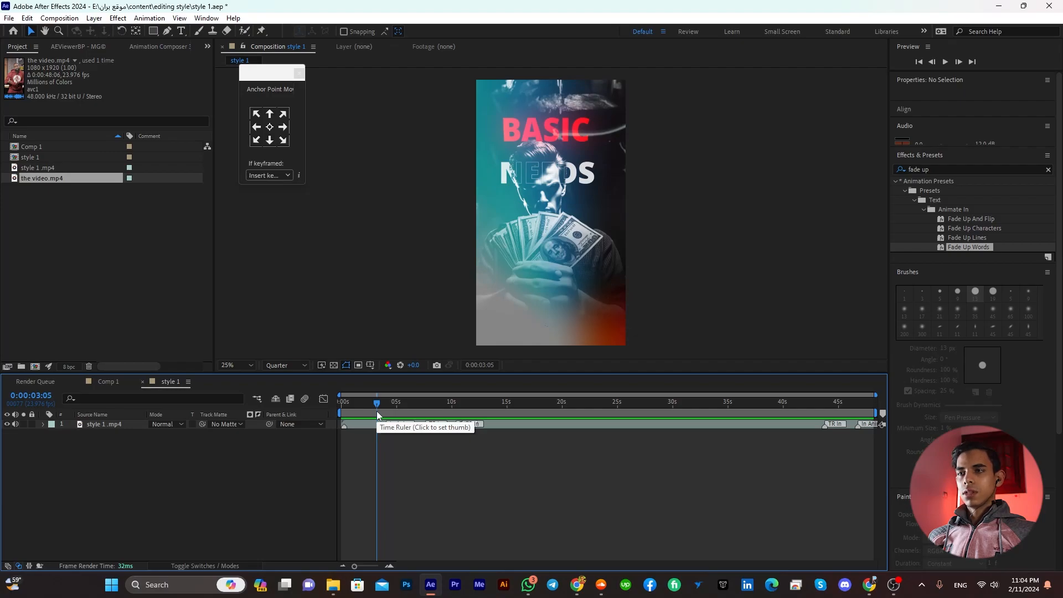
- Import Retro Film Overlay.mp4 into Comp 1 as the uppermost layer and rotate it 90°
{"action": "left_click_drag", "start_coordinate": [773, 257], "coordinate": [113, 422]}
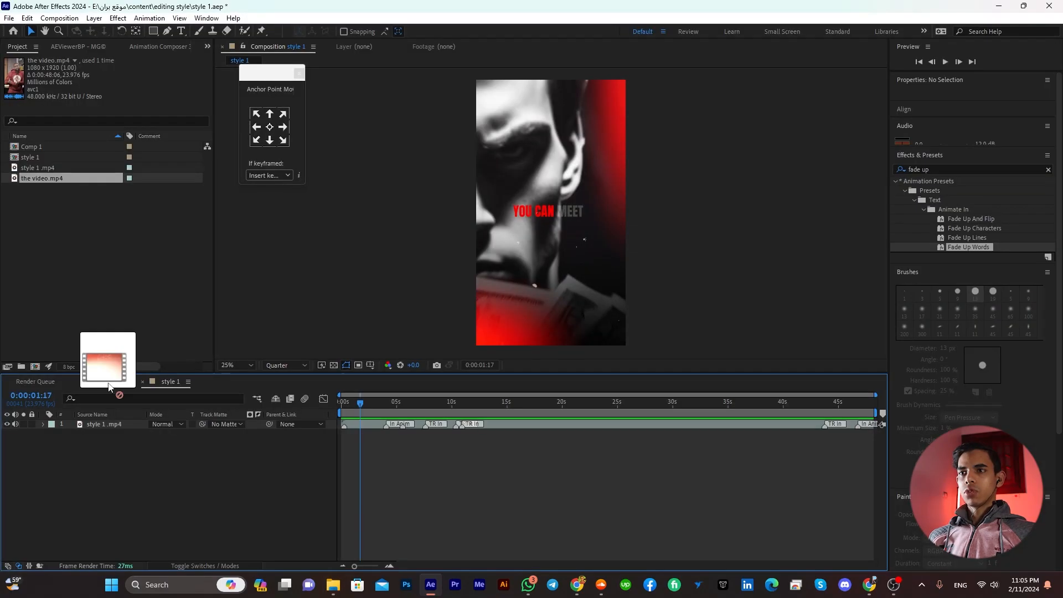
{"action": "key", "text": "r"}
{"action": "left_click", "coordinate": [158, 434]}
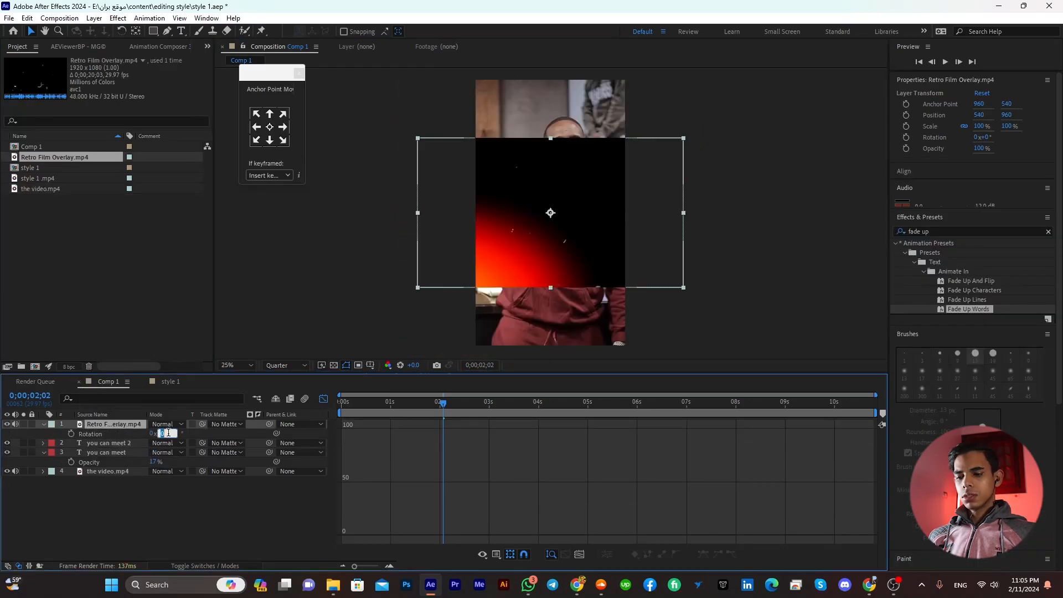
{"action": "type", "text": "90"}
{"action": "key", "text": "Return"}
{"action": "left_click", "coordinate": [149, 540]}
- Set the film overlay layer's blending mode to Screen, check it over the video, and return to the layer bar view at the start
{"action": "left_click", "coordinate": [170, 423]}
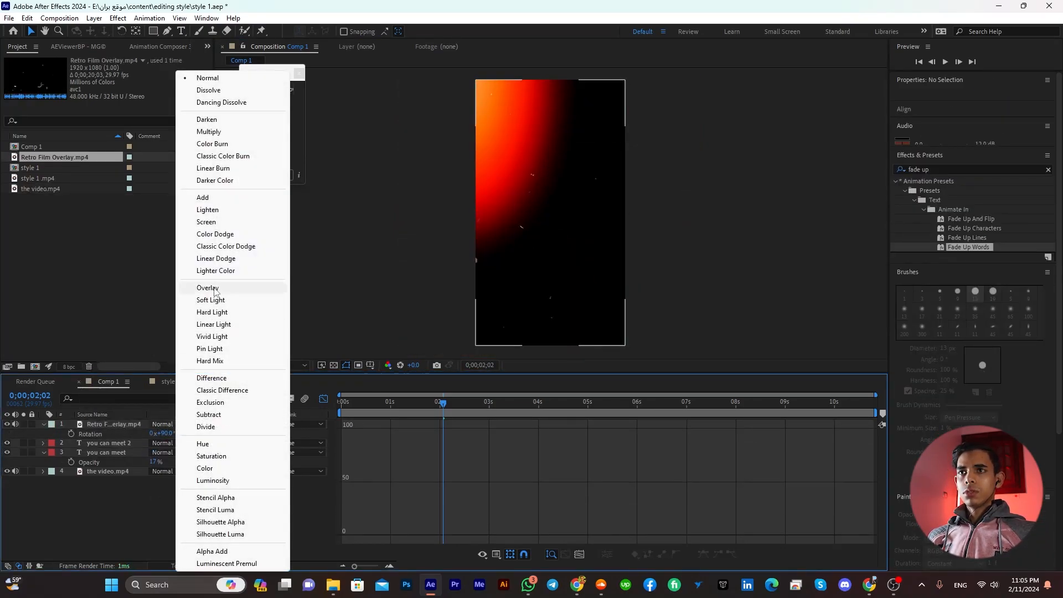
{"action": "left_click", "coordinate": [237, 224]}
{"action": "left_click_drag", "start_coordinate": [419, 404], "coordinate": [351, 410]}
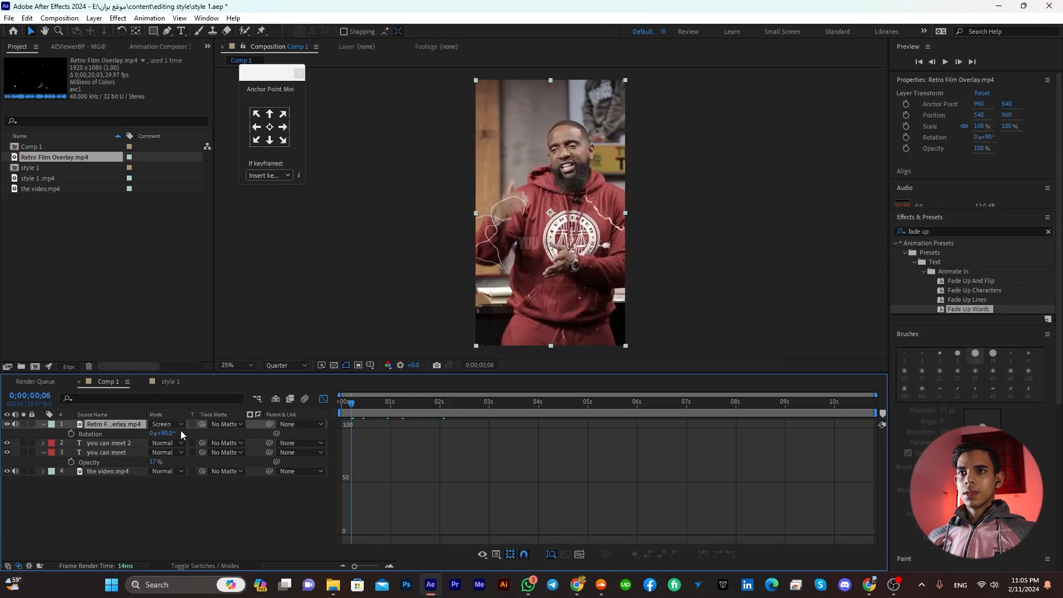
{"action": "left_click", "coordinate": [45, 427]}
{"action": "key", "text": "shift+F3"}
{"action": "key", "text": "Home"}
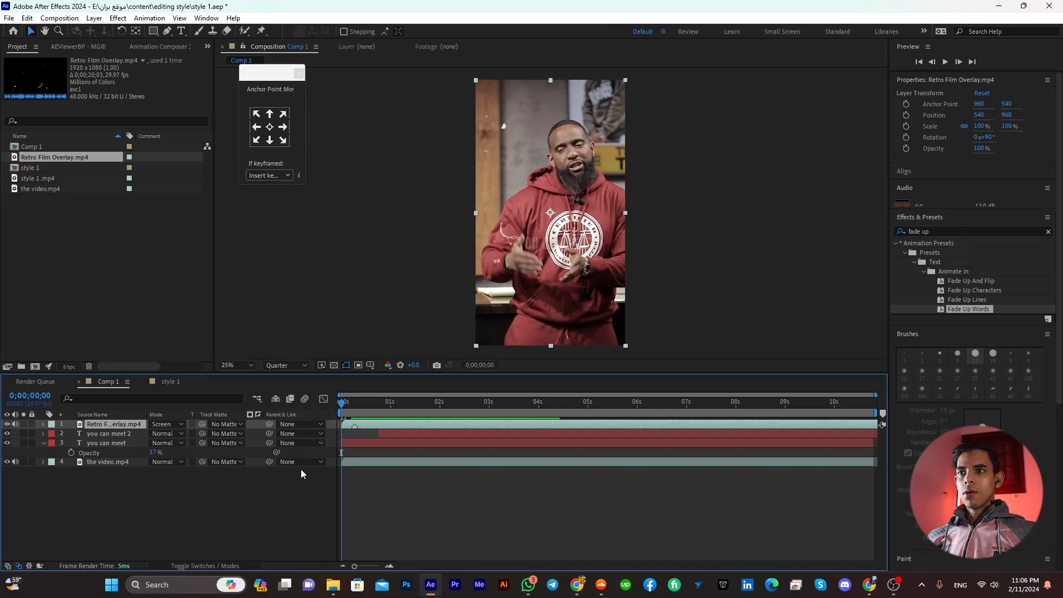
- Compare the motion around the caption in Comp 1 with the same moment in the style 1 reference
{"action": "left_click_drag", "start_coordinate": [343, 409], "coordinate": [435, 402]}
{"action": "left_click", "coordinate": [170, 381]}
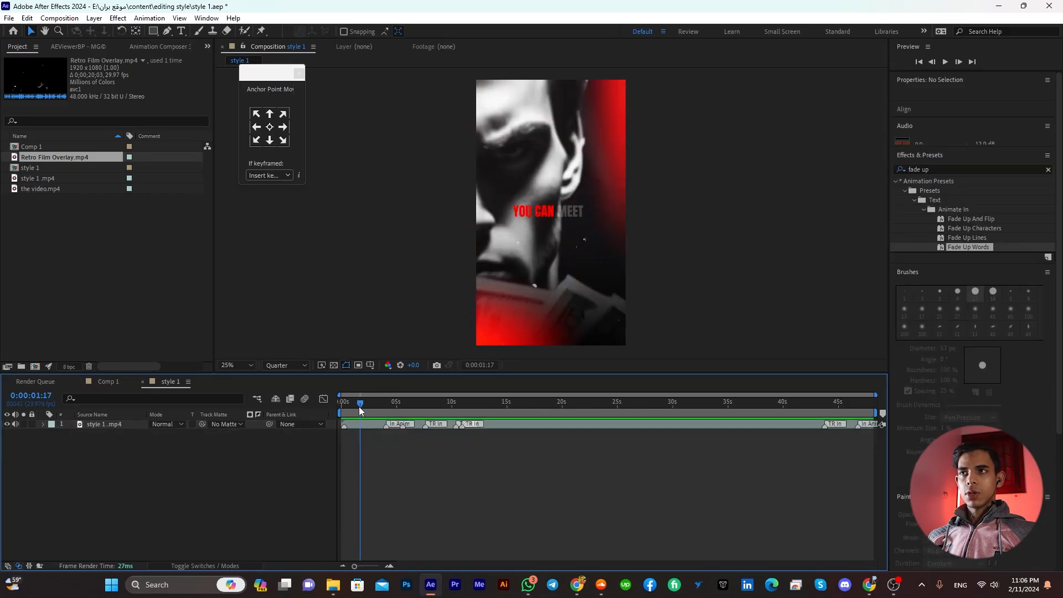
{"action": "mouse_move", "coordinate": [365, 411]}
{"action": "left_mouse_down"}
{"action": "mouse_move", "coordinate": [335, 413]}
{"action": "mouse_move", "coordinate": [355, 410]}
{"action": "left_mouse_up"}
{"action": "left_click", "coordinate": [105, 381]}
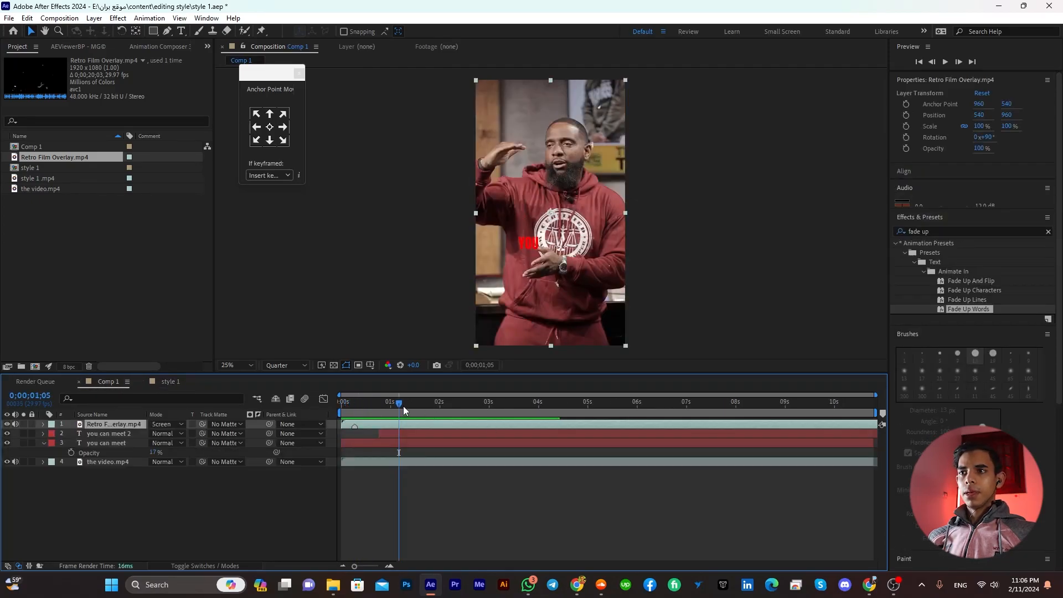
- Try zooming the composition with an adjustment layer carrying a Transform effect at scale 132, and delete that layer
{"action": "key", "text": "Home"}
{"action": "right_click", "coordinate": [60, 498]}
{"action": "mouse_move", "coordinate": [133, 361]}
{"action": "left_click", "coordinate": [239, 453]}
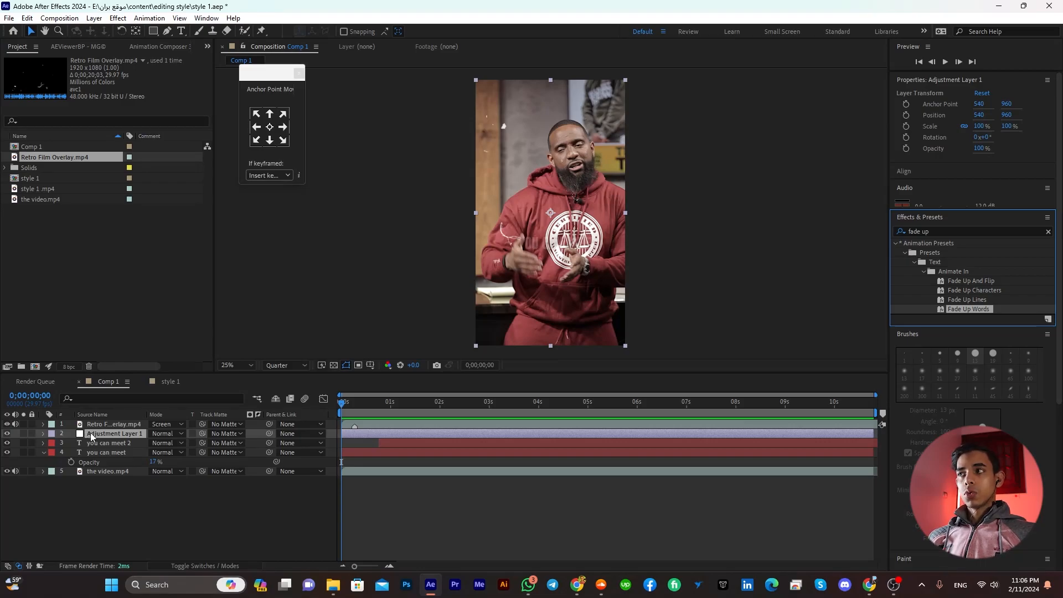
{"action": "left_click", "coordinate": [949, 227]}
{"action": "type", "text": "transf"}
{"action": "double_click", "coordinate": [943, 308]}
{"action": "left_click_drag", "start_coordinate": [127, 111], "coordinate": [158, 117]}
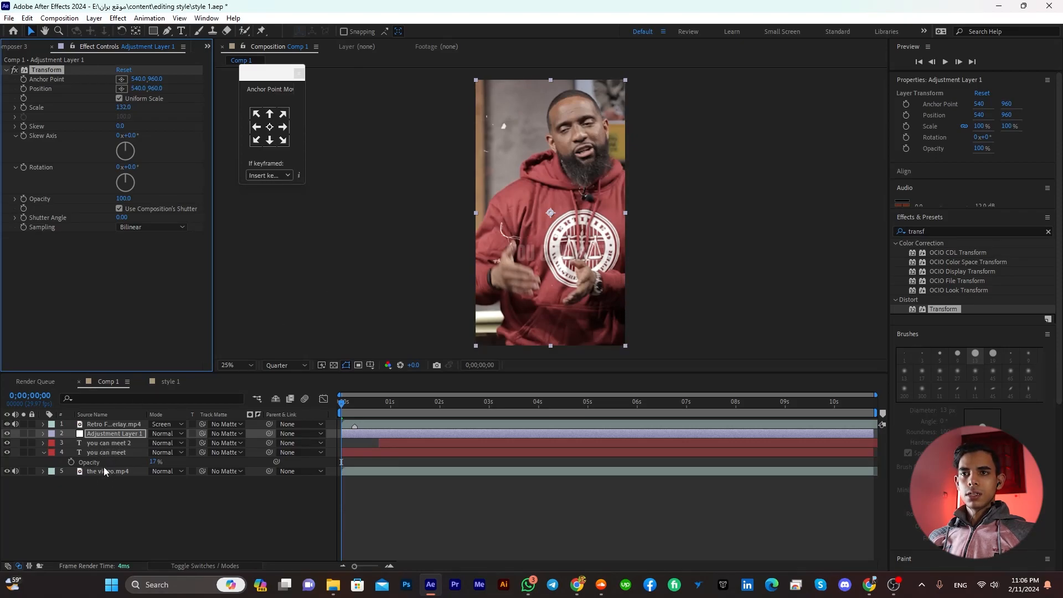
{"action": "left_click", "coordinate": [113, 433]}
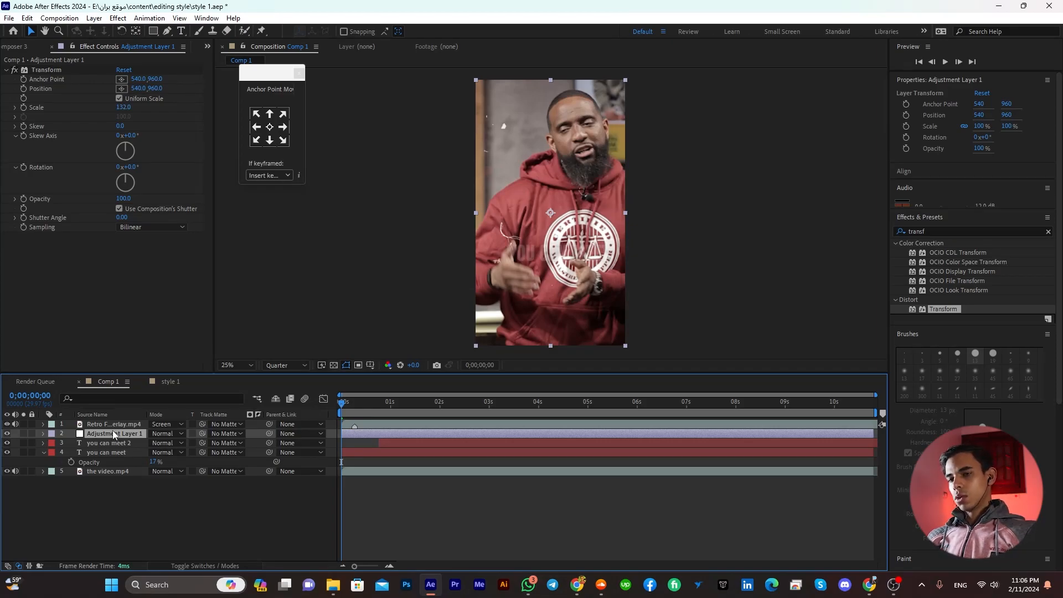
{"action": "key", "text": "Delete"}
- Create a one-node camera with the 24mm preset in Comp 1
{"action": "right_click", "coordinate": [110, 487]}
{"action": "mouse_move", "coordinate": [194, 351]}
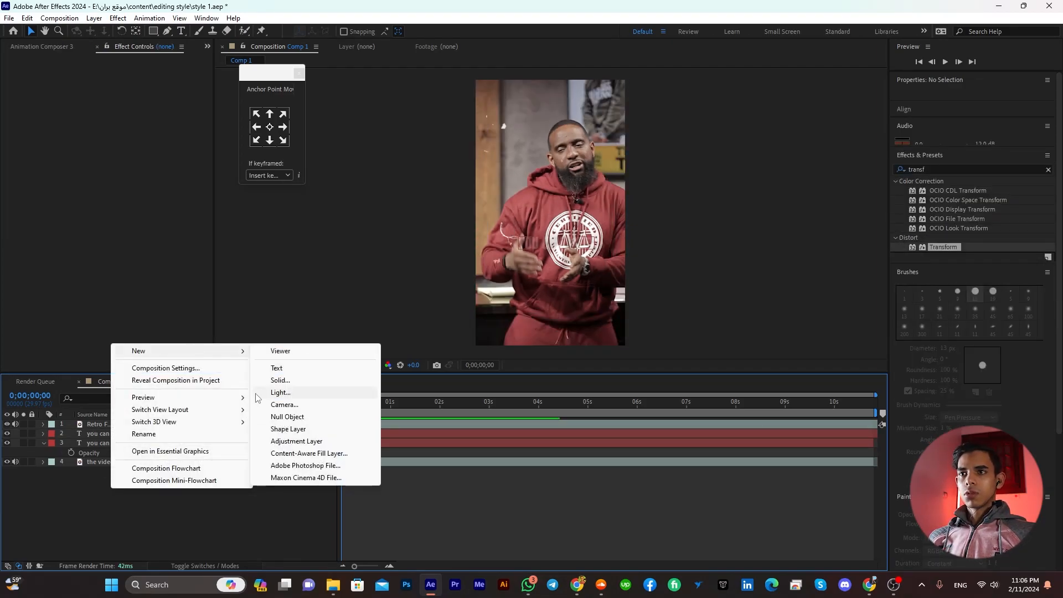
{"action": "left_click", "coordinate": [280, 404]}
{"action": "left_click", "coordinate": [476, 190]}
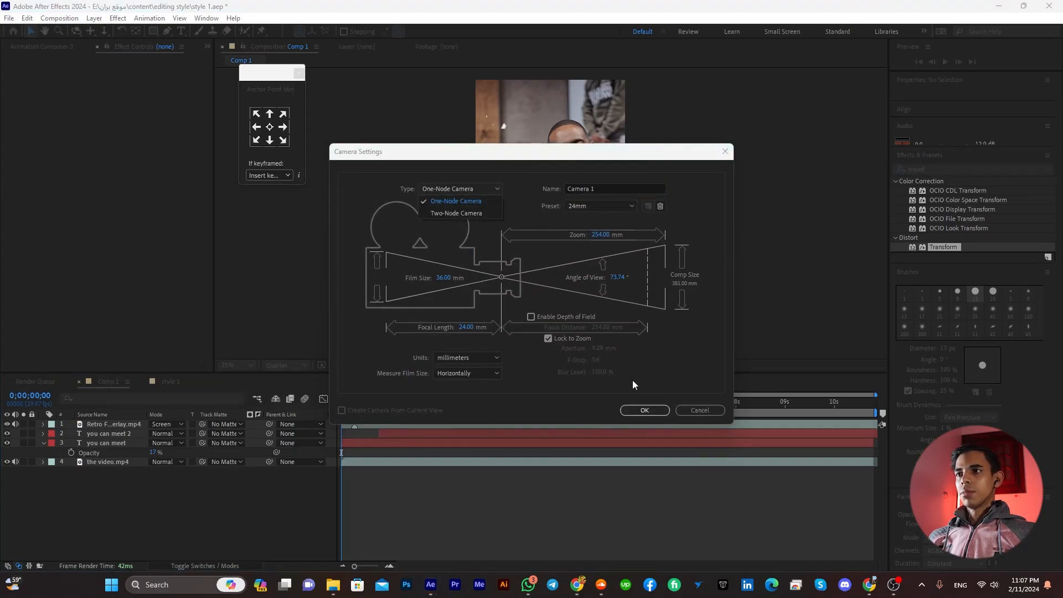
{"action": "left_click", "coordinate": [644, 410]}
{"action": "left_click", "coordinate": [645, 410]}
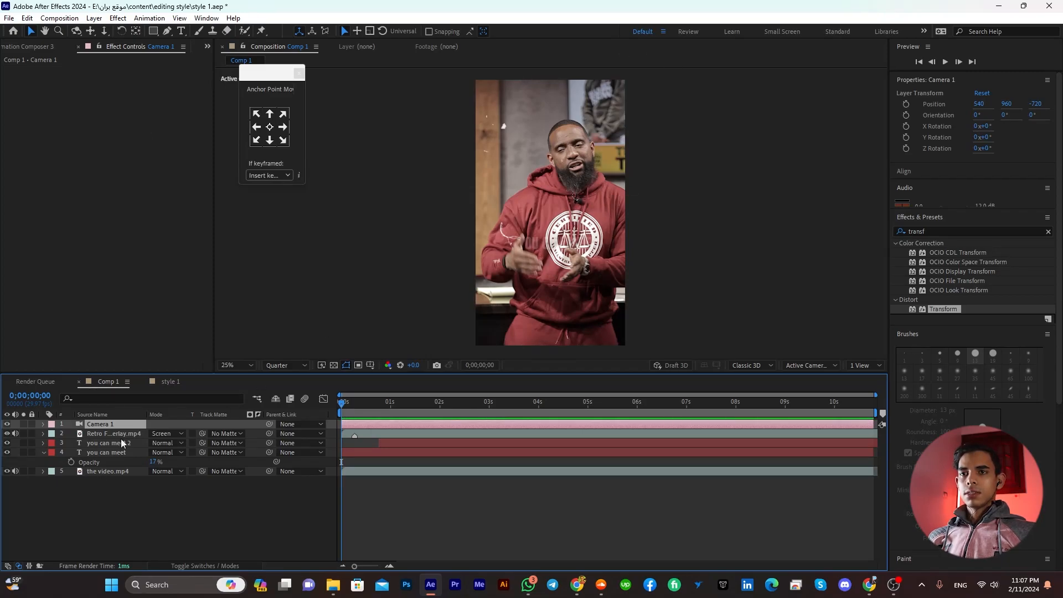
- Make the overlay, text and video layers 3D and reveal the camera's transform properties
{"action": "left_click", "coordinate": [43, 424]}
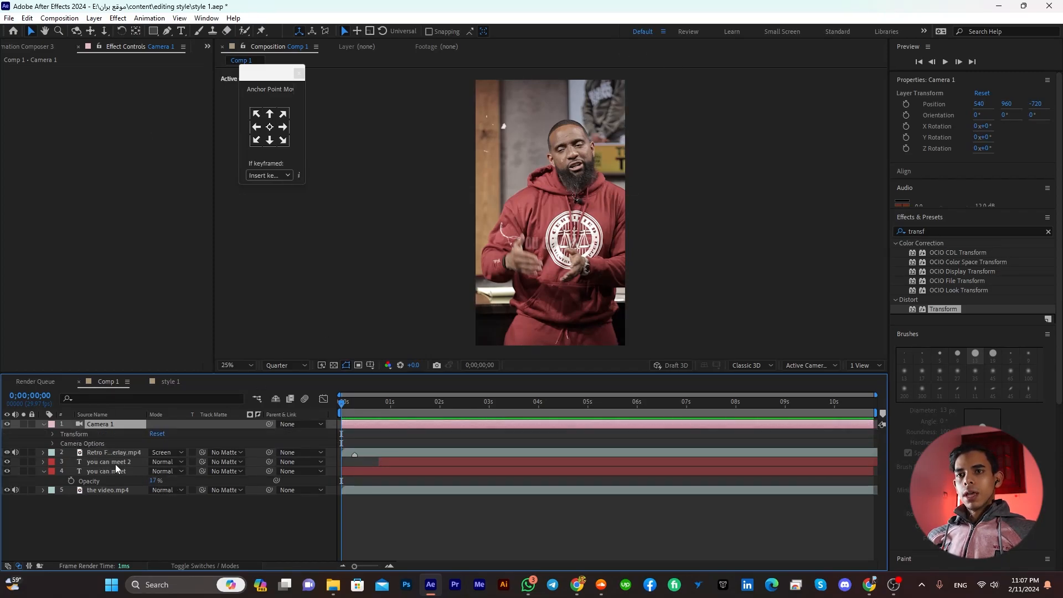
{"action": "key", "text": "ctrl+a"}
{"action": "left_click", "coordinate": [185, 566]}
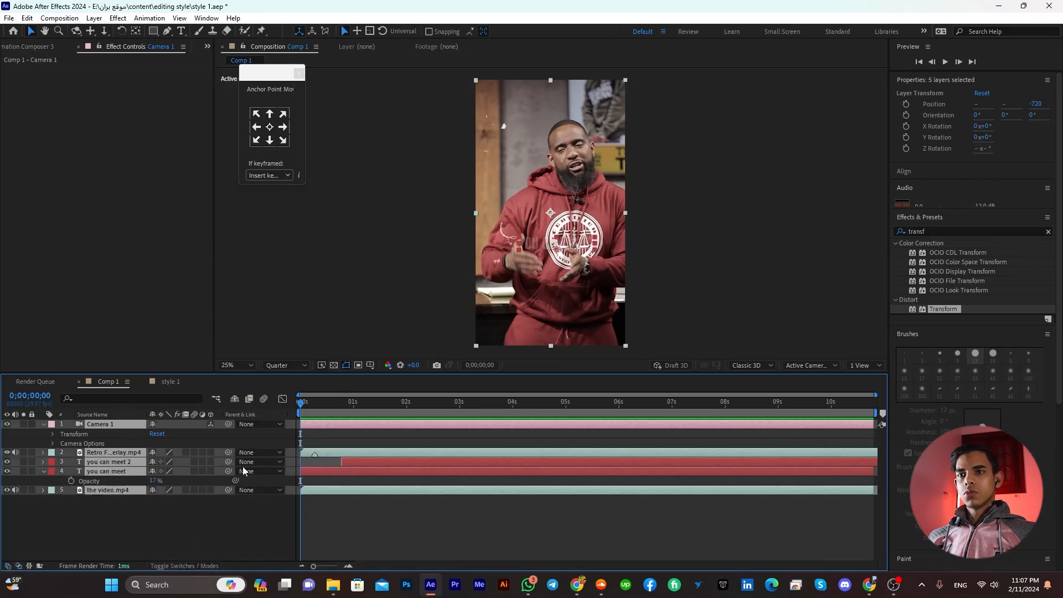
{"action": "left_click", "coordinate": [67, 432]}
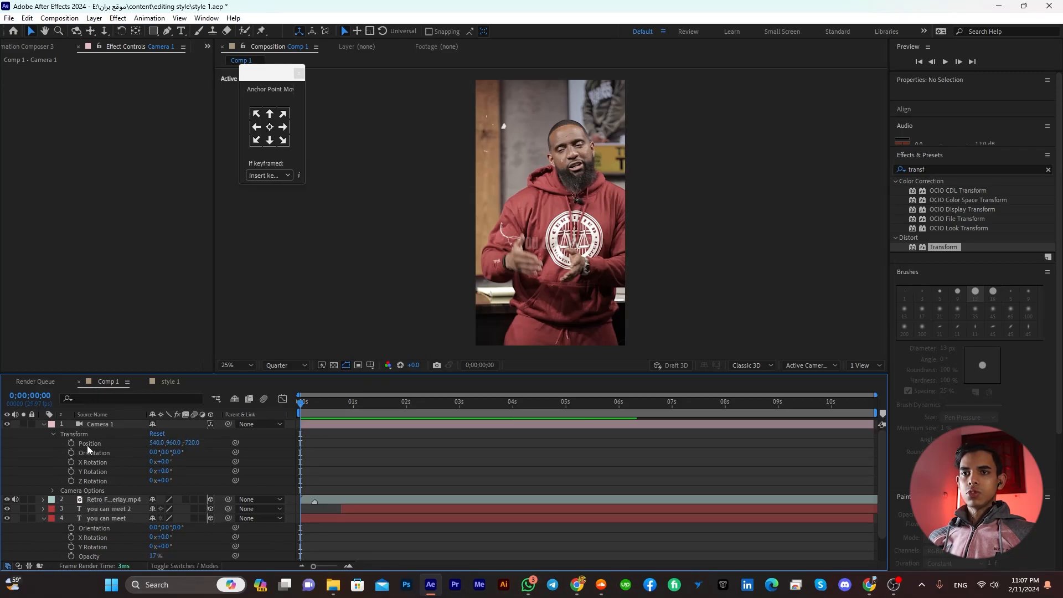
- Keyframe the camera's position, shift that keyframe a few frames later, and set the starting position to about 599, 956, -631
{"action": "left_click", "coordinate": [71, 443]}
{"action": "left_click_drag", "start_coordinate": [301, 444], "coordinate": [310, 443]}
{"action": "left_click_drag", "start_coordinate": [192, 443], "coordinate": [241, 444]}
{"action": "left_click_drag", "start_coordinate": [157, 443], "coordinate": [189, 444]}
{"action": "left_click_drag", "start_coordinate": [174, 443], "coordinate": [171, 445]}
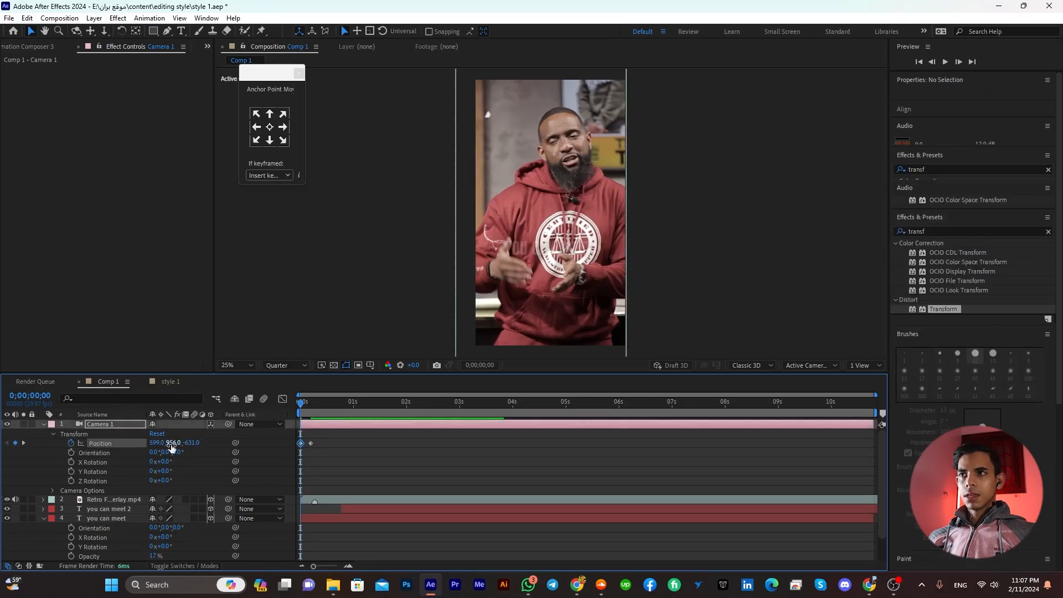
{"action": "left_click", "coordinate": [172, 445]}
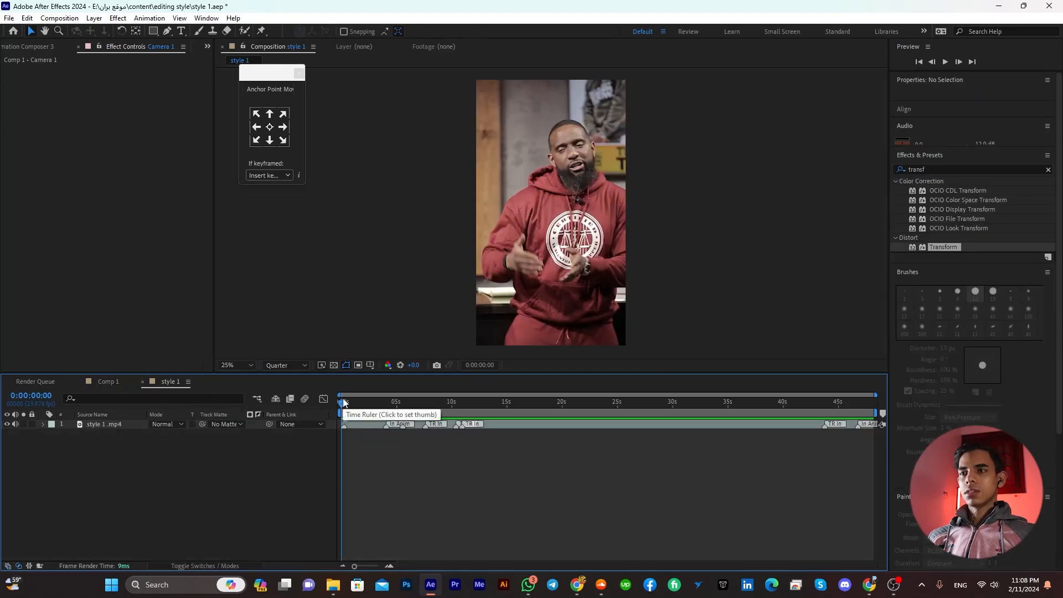
- Check the style 1 reference's opening move, retime the camera's second position keyframe to 0;00;00;27 and preview the move
{"action": "mouse_move", "coordinate": [343, 400]}
{"action": "left_mouse_down"}
{"action": "mouse_move", "coordinate": [363, 404]}
{"action": "mouse_move", "coordinate": [317, 412]}
{"action": "mouse_move", "coordinate": [334, 409]}
{"action": "left_mouse_up"}
{"action": "left_click", "coordinate": [108, 382]}
{"action": "left_click_drag", "start_coordinate": [360, 442], "coordinate": [324, 444]}
{"action": "left_click_drag", "start_coordinate": [334, 404], "coordinate": [348, 445]}
{"action": "key", "text": "space"}
{"action": "key", "text": "space"}
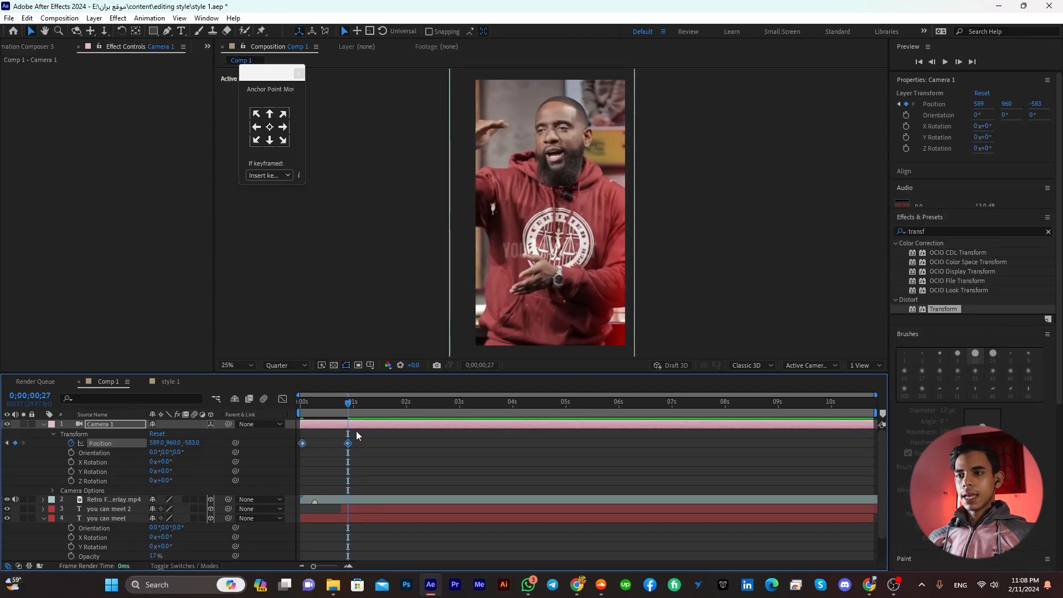
- Apply Easy Ease to both camera position keyframes and preview the camera move
{"action": "key", "text": "F9"}
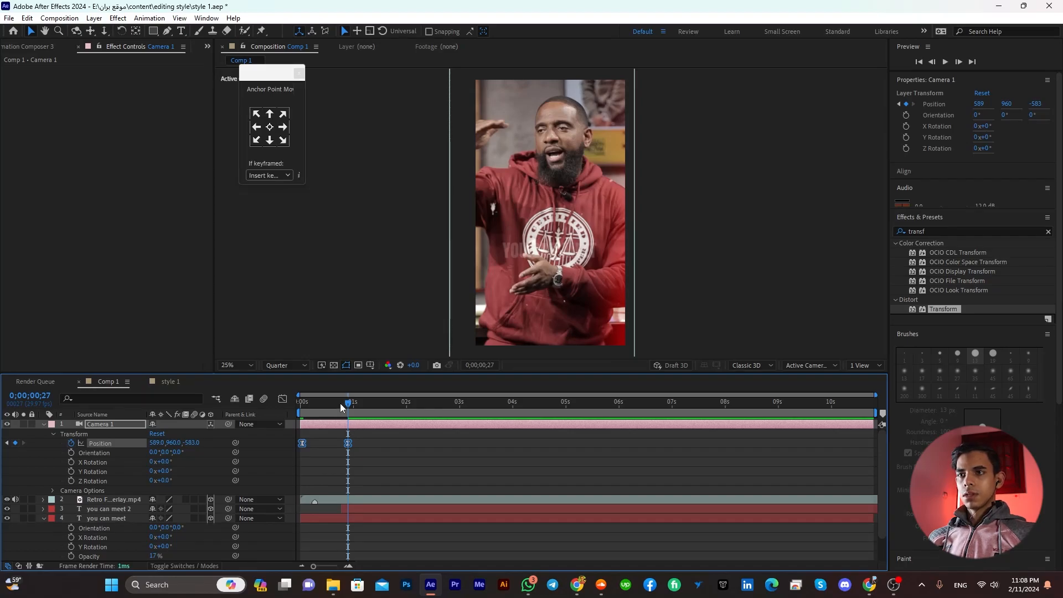
{"action": "left_click_drag", "start_coordinate": [348, 402], "coordinate": [332, 407]}
{"action": "key", "text": "space"}
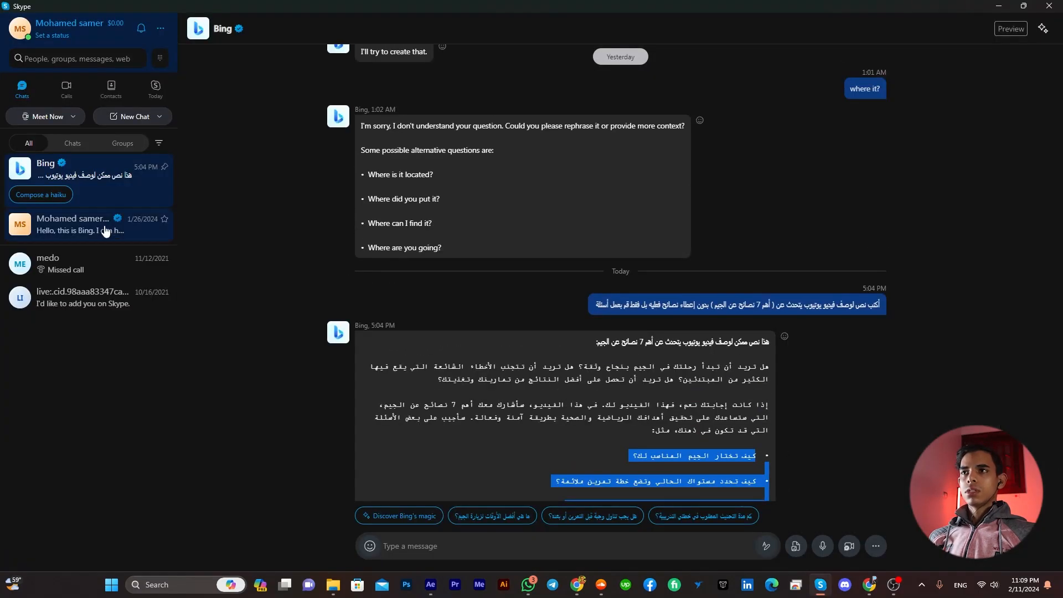
- Look through the Bing chat history for AI-generated pictures and view the poor family image at full size
{"action": "scroll", "coordinate": [320, 209], "scroll_direction": "up", "scroll_amount": 8}
{"action": "scroll", "coordinate": [320, 214], "scroll_direction": "up", "scroll_amount": 15}
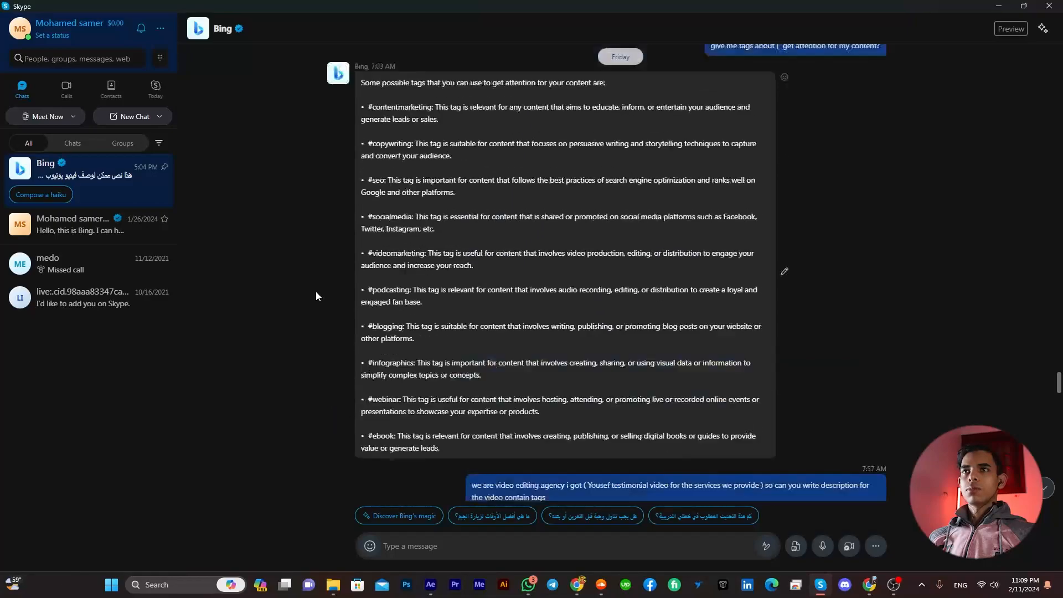
{"action": "scroll", "coordinate": [314, 288], "scroll_direction": "down", "scroll_amount": 10}
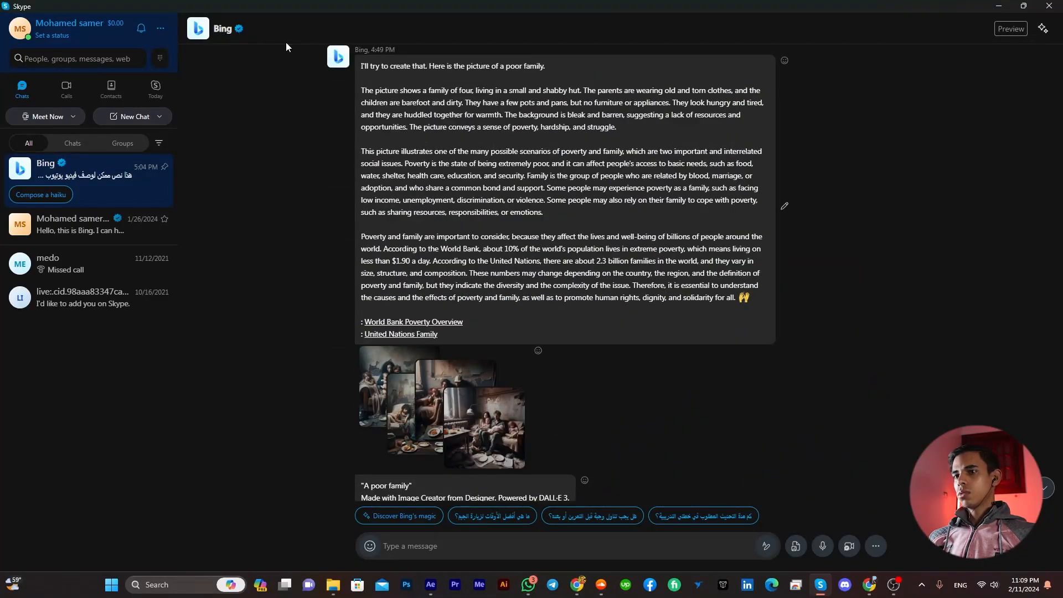
{"action": "scroll", "coordinate": [514, 376], "scroll_direction": "up", "scroll_amount": 6}
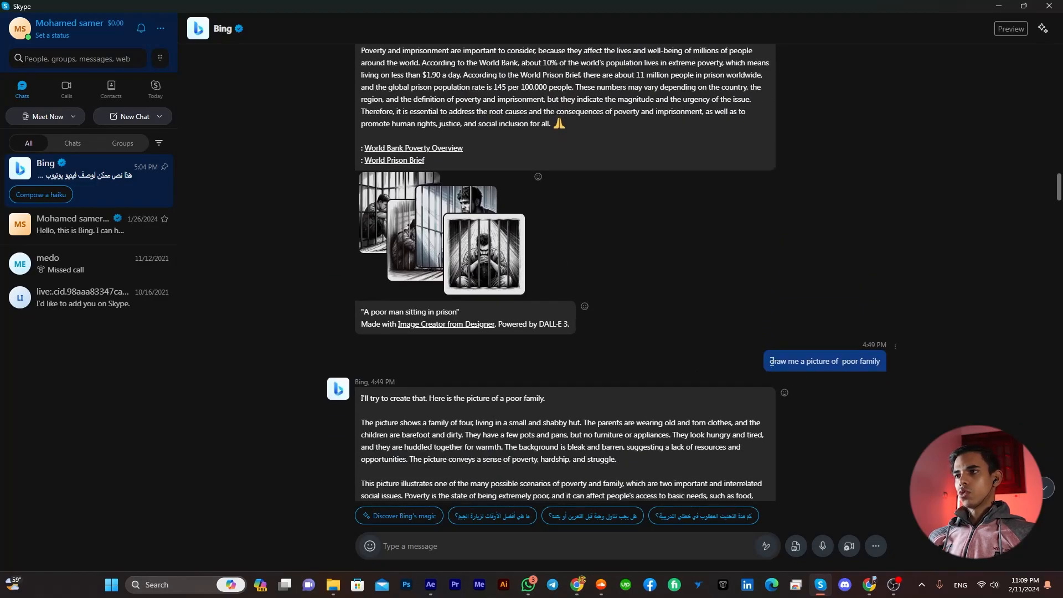
{"action": "scroll", "coordinate": [597, 340], "scroll_direction": "down", "scroll_amount": 9}
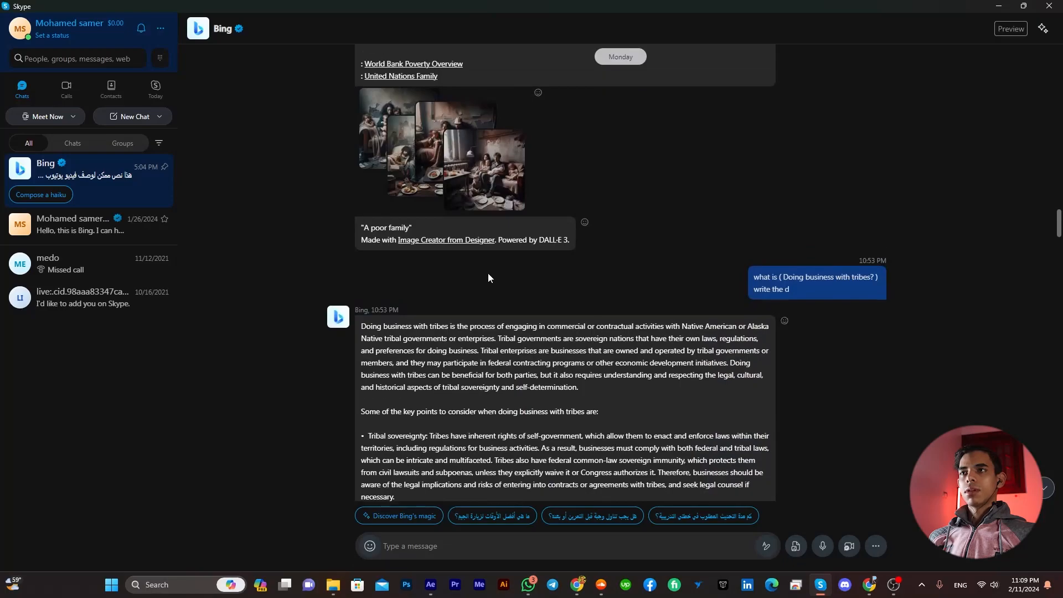
{"action": "left_click", "coordinate": [482, 315]}
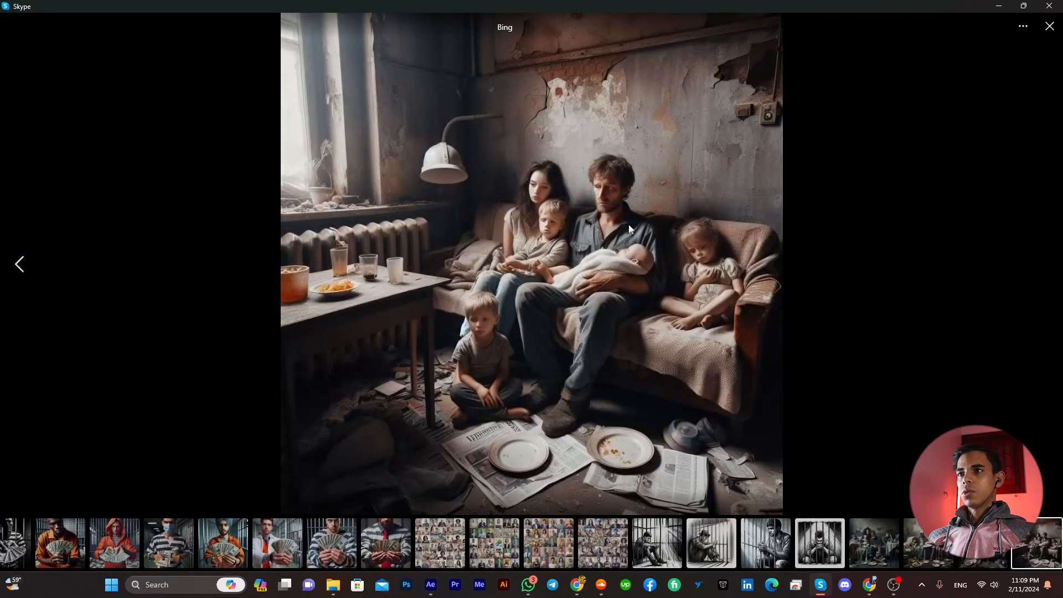
{"action": "key", "text": "Escape"}
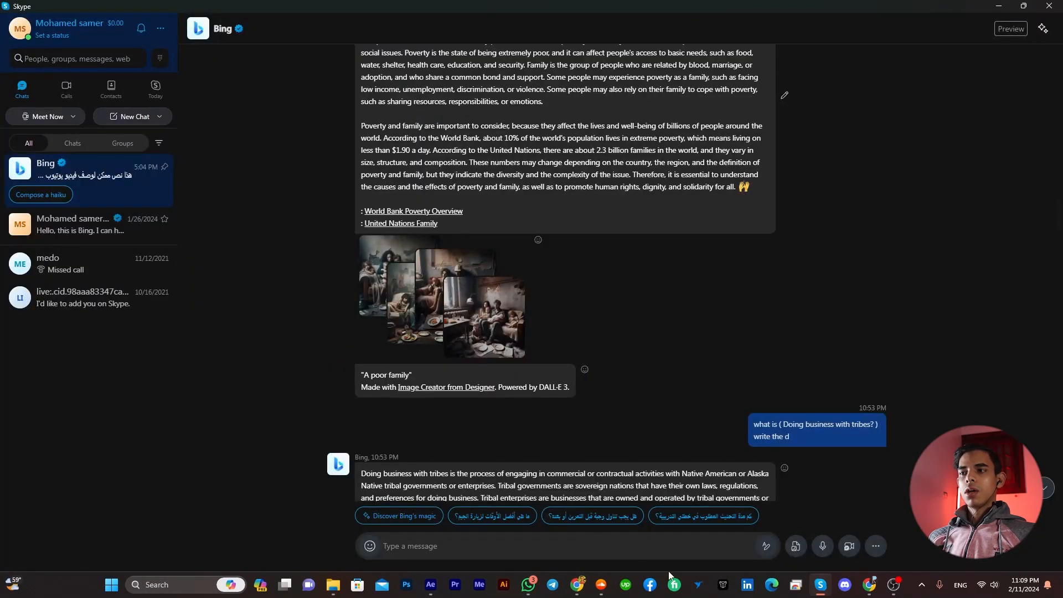
- Bring up Freepik, switch back to After Effects and check the man-with-money scene in the style 1 reference
{"action": "left_click", "coordinate": [583, 591]}
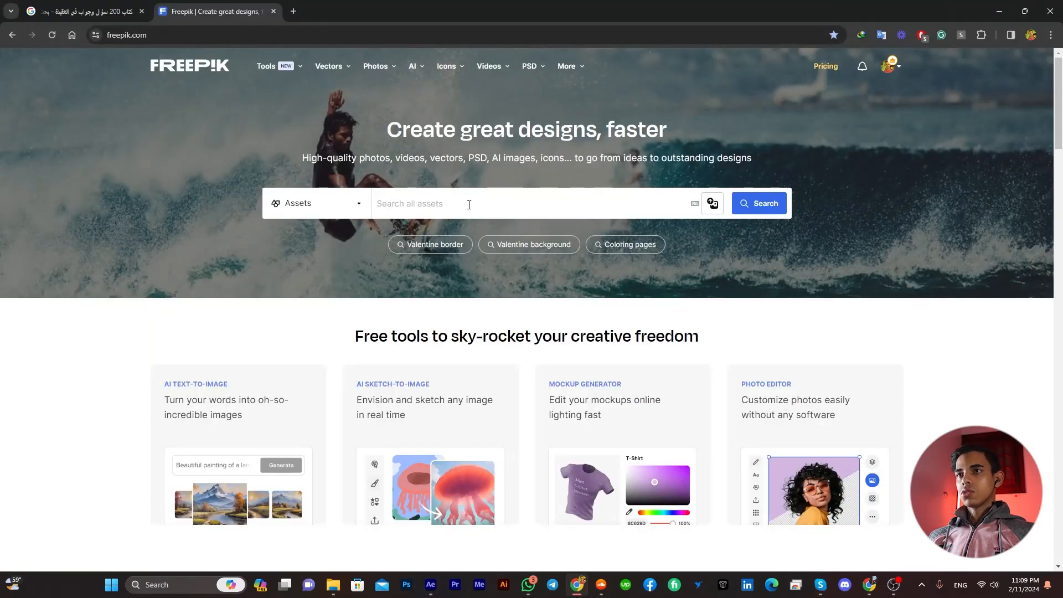
{"action": "left_click", "coordinate": [431, 592]}
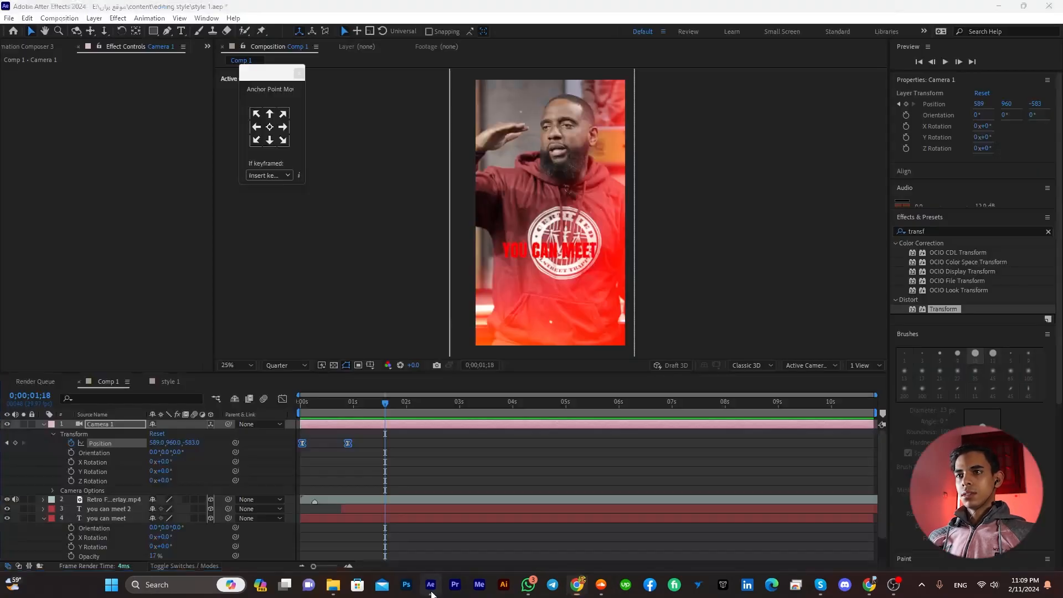
{"action": "left_click", "coordinate": [168, 381]}
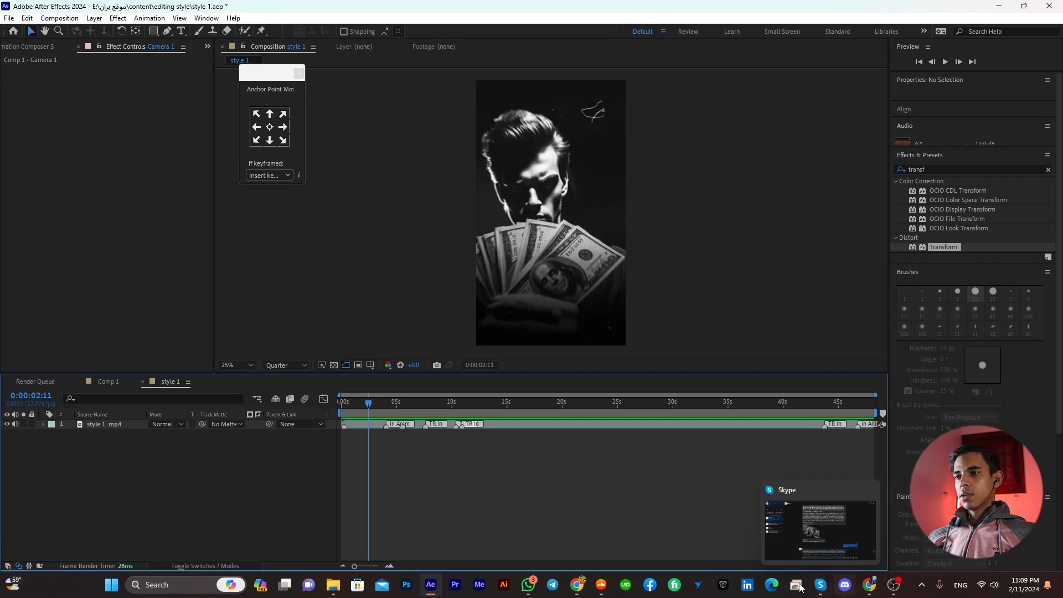
- Switch to Freepik in Chrome and search for "man with money", limited to photos and AI images
{"action": "left_click", "coordinate": [578, 584]}
{"action": "type", "text": "man with money"}
{"action": "left_click", "coordinate": [316, 203]}
{"action": "left_click", "coordinate": [295, 367]}
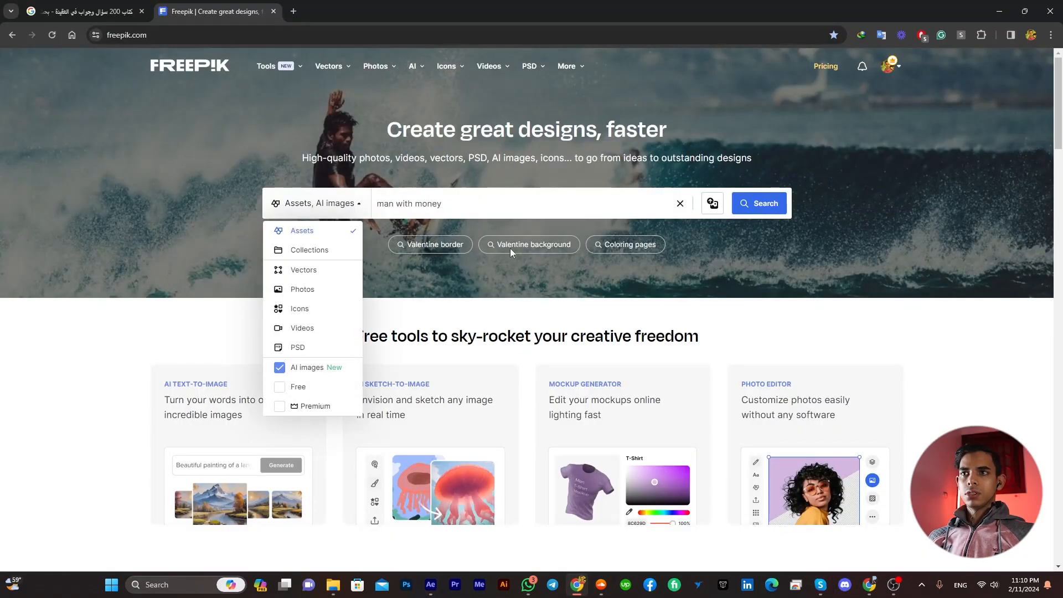
{"action": "left_click", "coordinate": [303, 291]}
{"action": "left_click", "coordinate": [754, 205]}
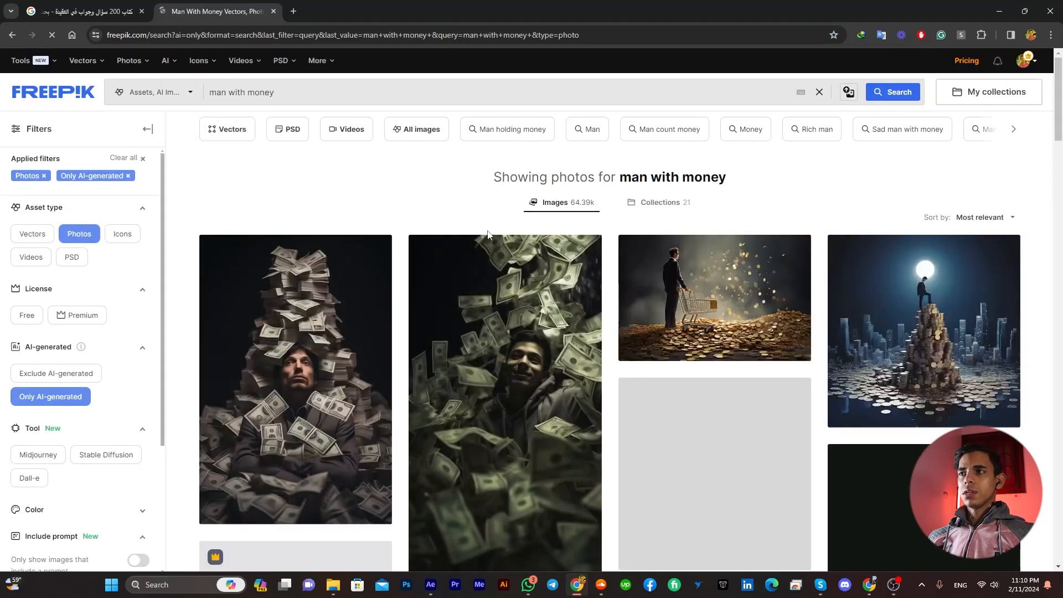
- Restrict the results to Midjourney images and refine the search to "man with money dark mode"
{"action": "scroll", "coordinate": [277, 332], "scroll_direction": "down", "scroll_amount": 5}
{"action": "left_click", "coordinate": [47, 432]}
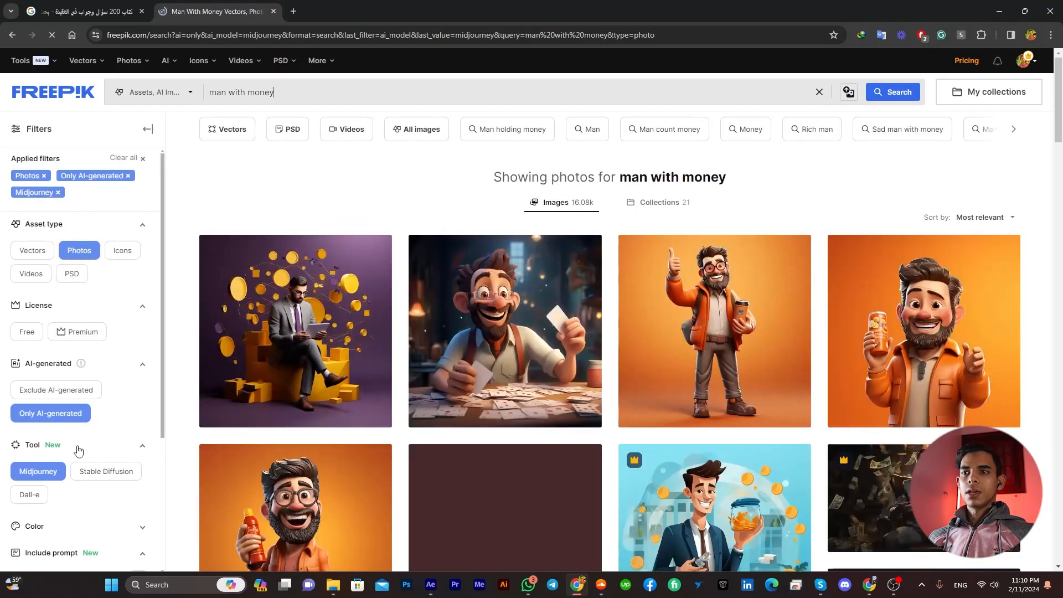
{"action": "scroll", "coordinate": [574, 310], "scroll_direction": "down", "scroll_amount": 3}
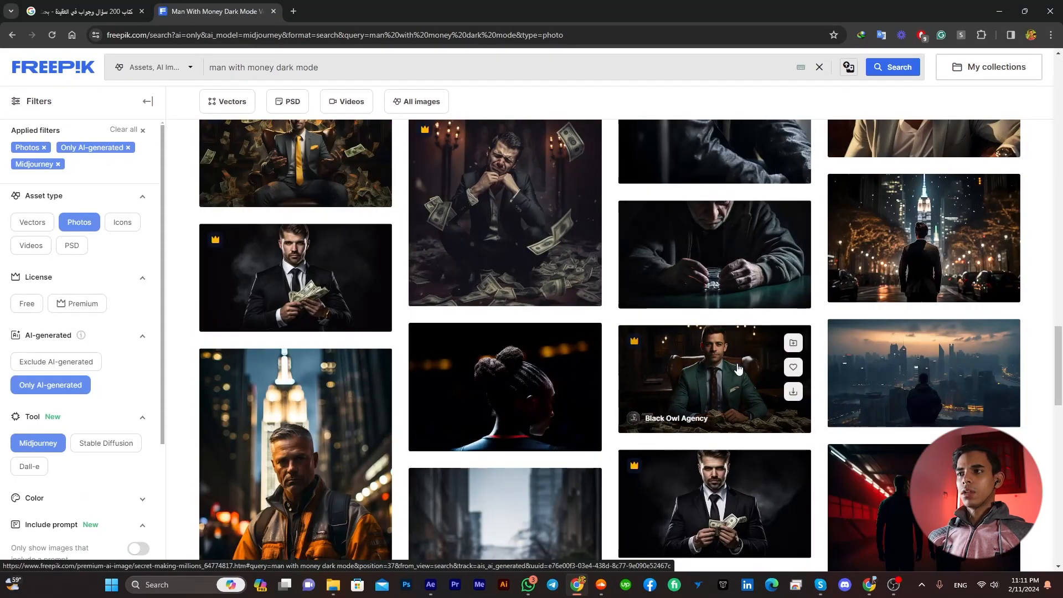
- Download the man in the green suit behind the cash in Large size, 2000 × 1121 px, and open 613.jpg in Photoshop
{"action": "left_click", "coordinate": [699, 363]}
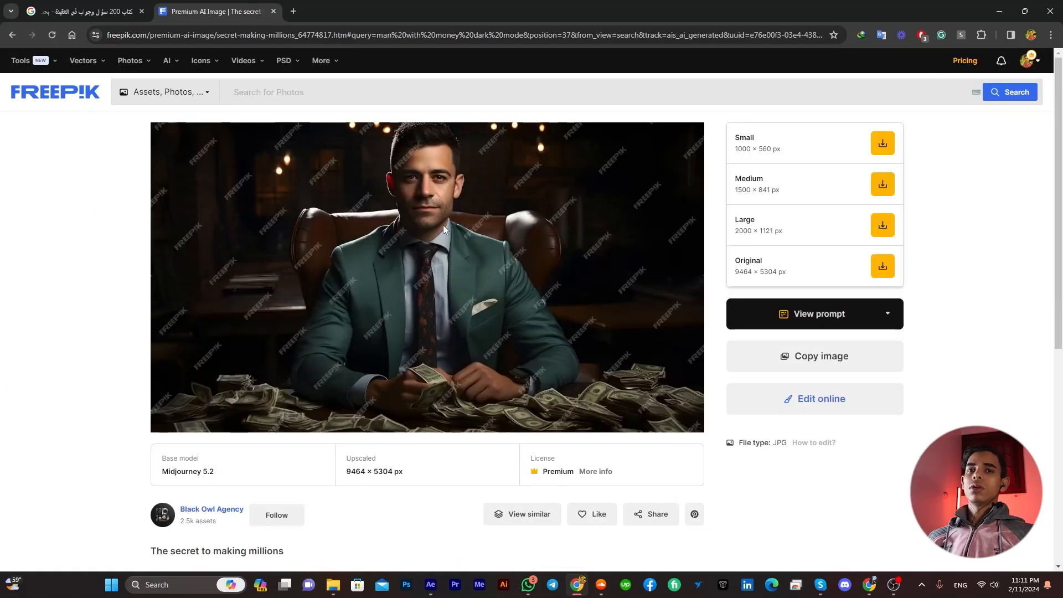
{"action": "left_click", "coordinate": [876, 222]}
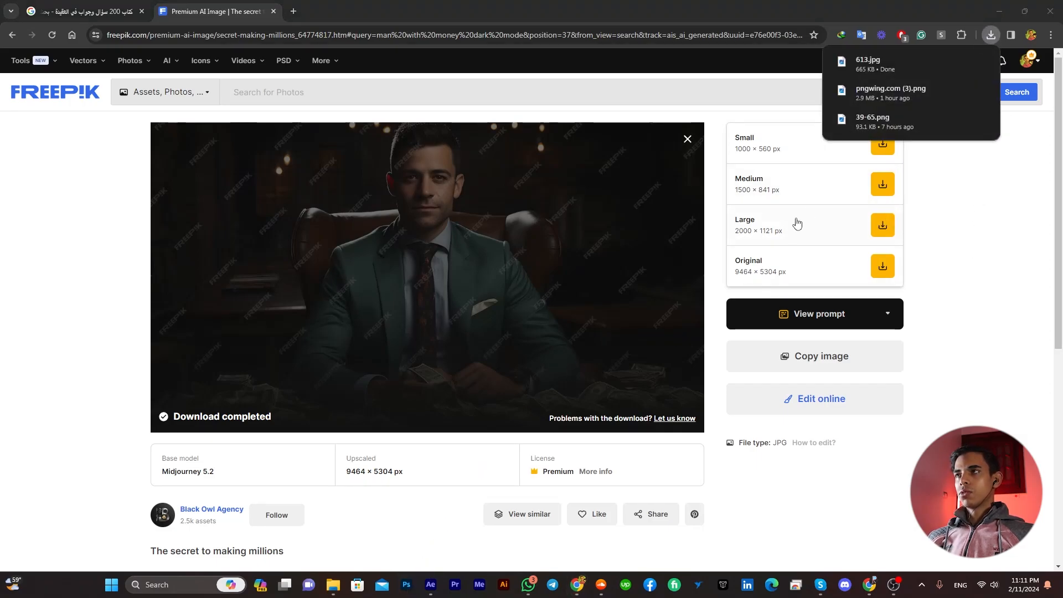
{"action": "left_click", "coordinate": [406, 582]}
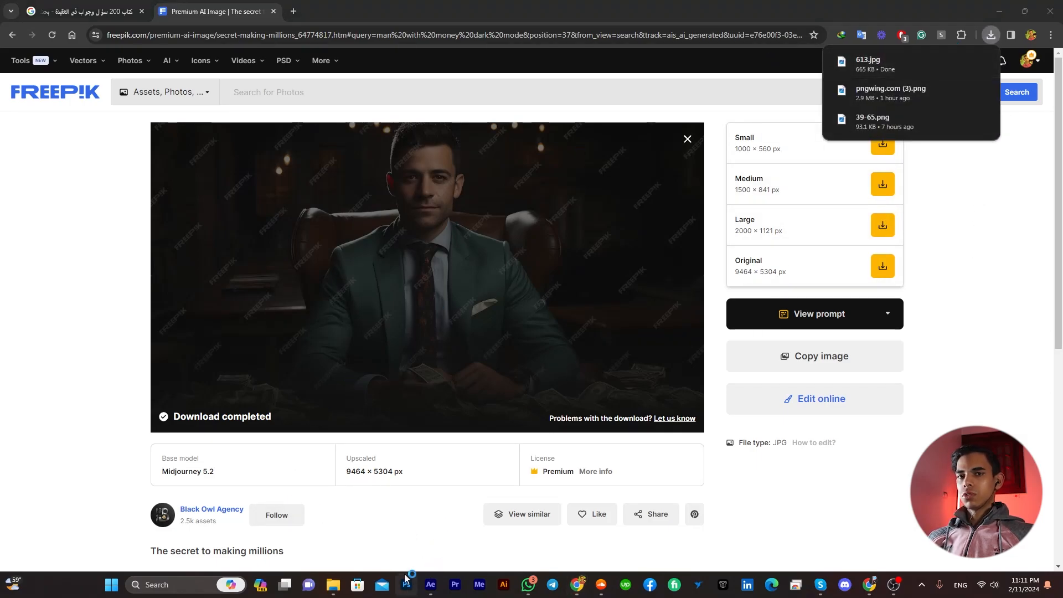
- Extend the image above and below the man with Generative Expand to about 1992 × 2295 px and choose the second variation
{"action": "scroll", "coordinate": [410, 215], "scroll_direction": "down", "scroll_amount": 2}
{"action": "scroll", "coordinate": [409, 210], "scroll_direction": "up", "scroll_amount": 1}
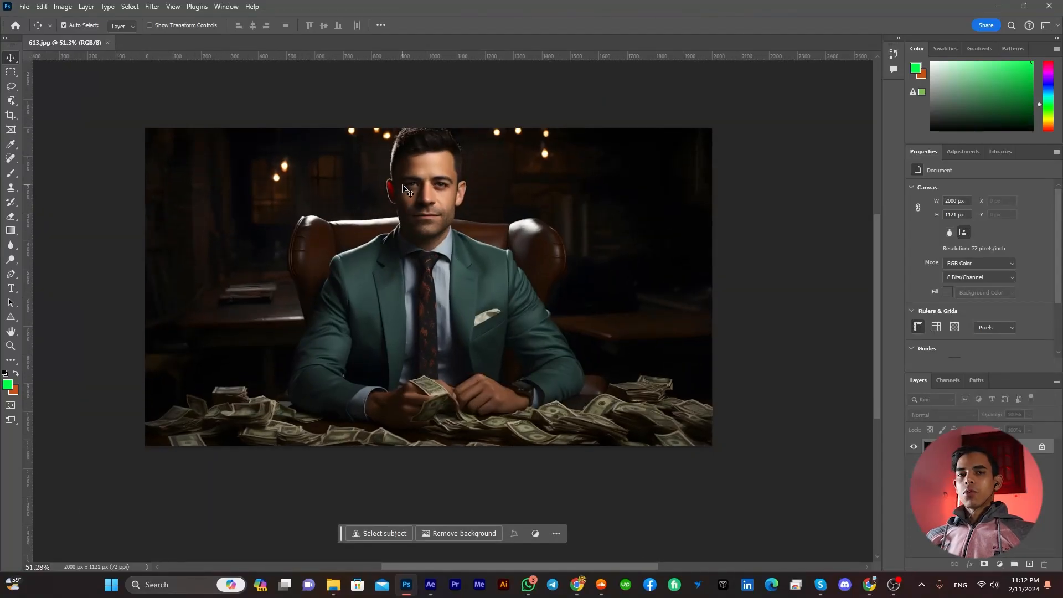
{"action": "scroll", "coordinate": [404, 188], "scroll_direction": "down", "scroll_amount": 4}
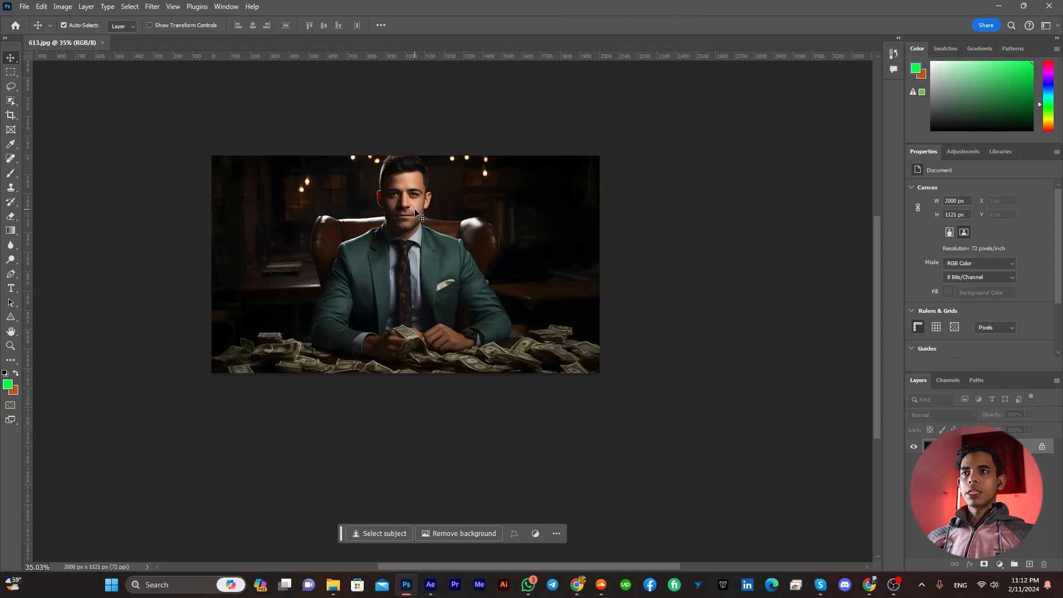
{"action": "key", "text": "c"}
{"action": "scroll", "coordinate": [416, 221], "scroll_direction": "up", "scroll_amount": 1}
{"action": "scroll", "coordinate": [418, 244], "scroll_direction": "down", "scroll_amount": 2}
{"action": "left_click_drag", "start_coordinate": [408, 171], "coordinate": [416, 123]}
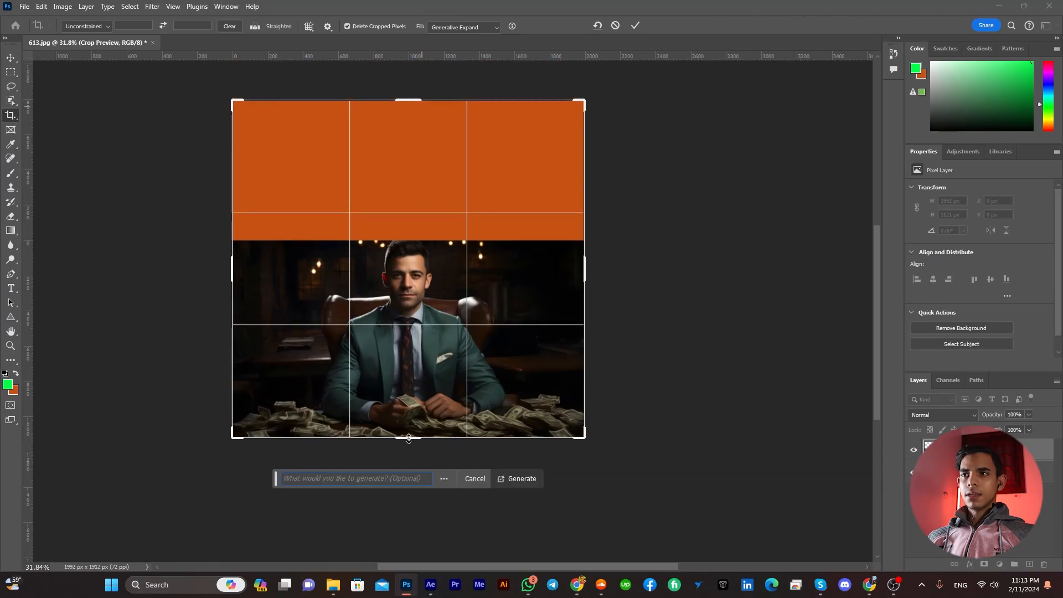
{"action": "left_click_drag", "start_coordinate": [409, 438], "coordinate": [408, 470]}
{"action": "key", "text": "Return"}
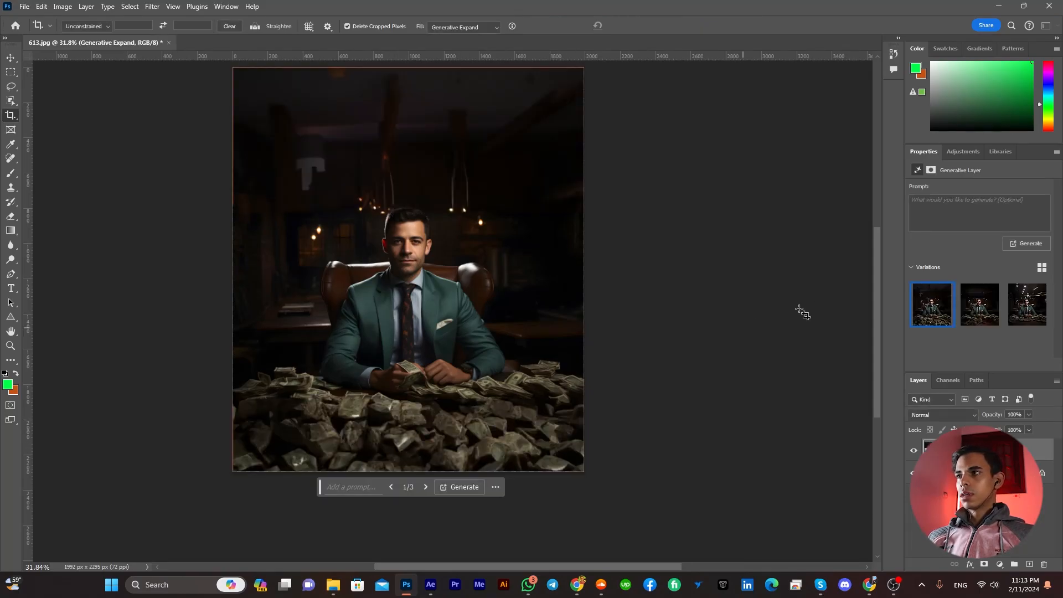
{"action": "left_click", "coordinate": [977, 305]}
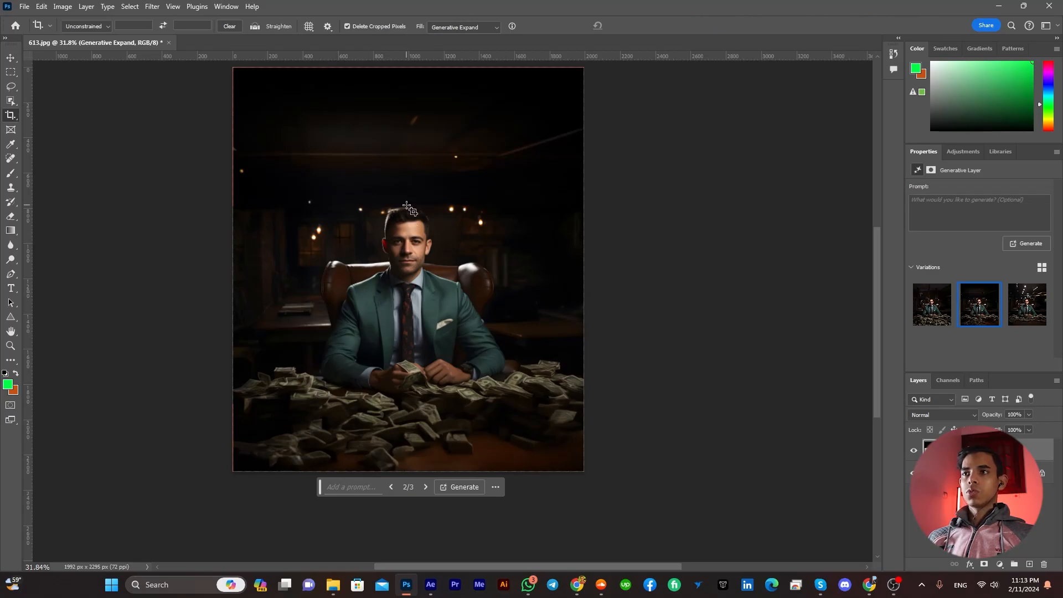
{"action": "scroll", "coordinate": [410, 209], "scroll_direction": "down", "scroll_amount": 1}
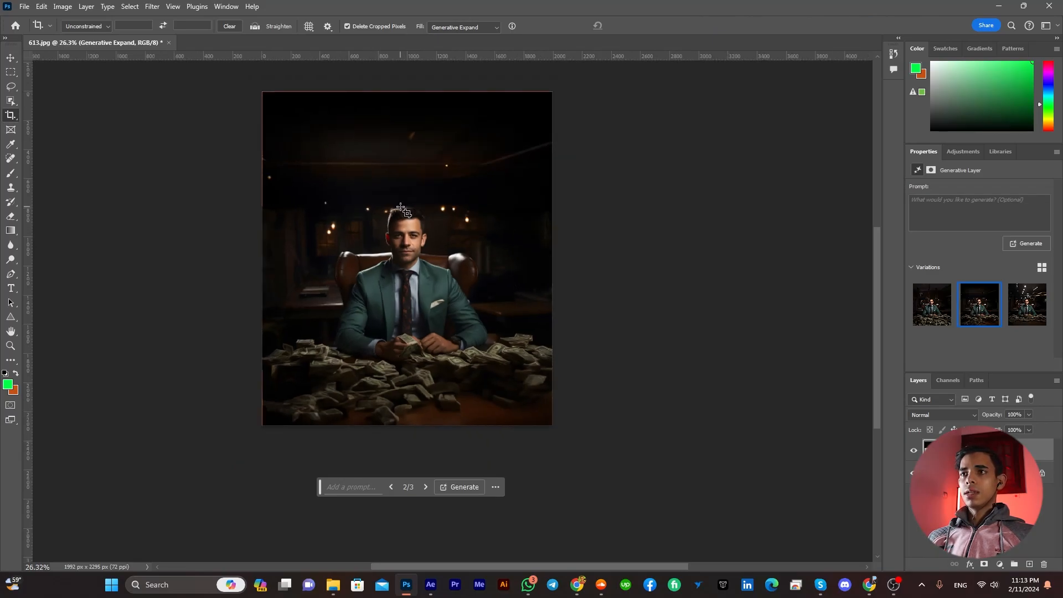
- Unlock the background layer and merge it with the Generative Expand layer
{"action": "left_click", "coordinate": [1042, 473]}
{"action": "left_click", "coordinate": [1023, 452], "text": "ctrl"}
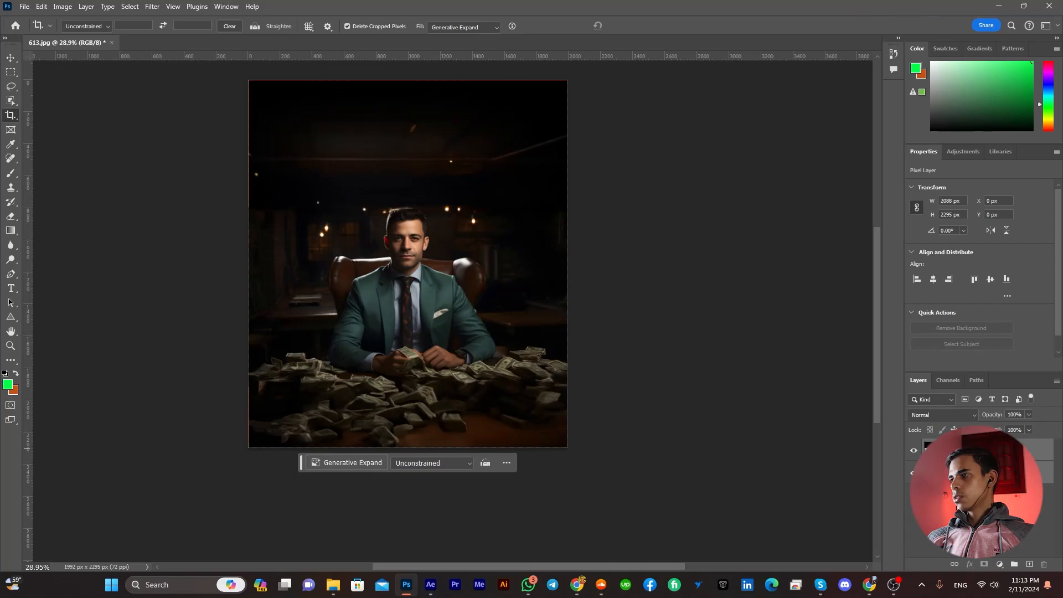
{"action": "right_click", "coordinate": [1023, 454]}
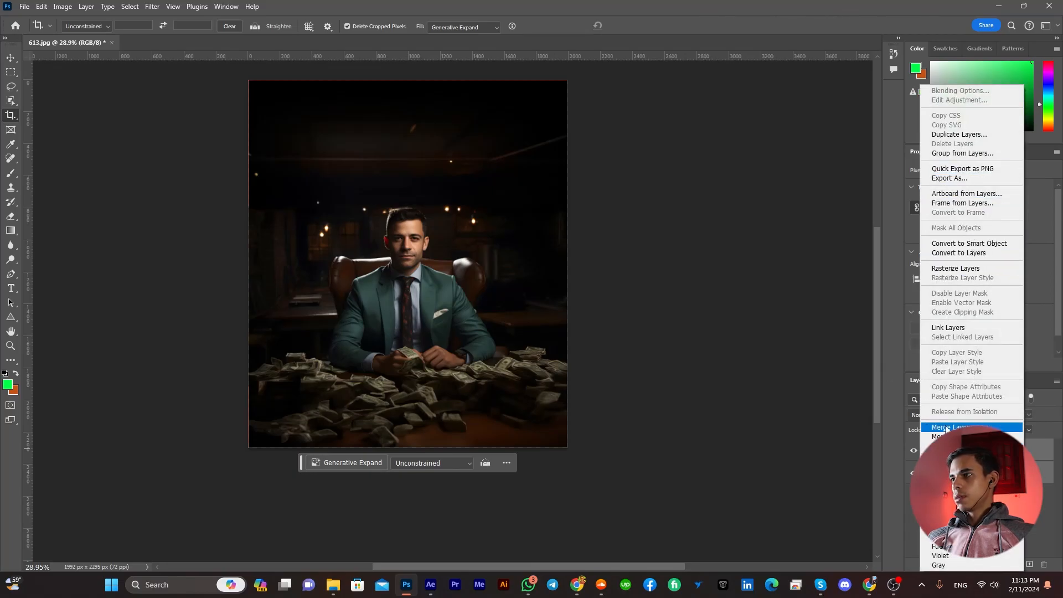
{"action": "left_click", "coordinate": [945, 428]}
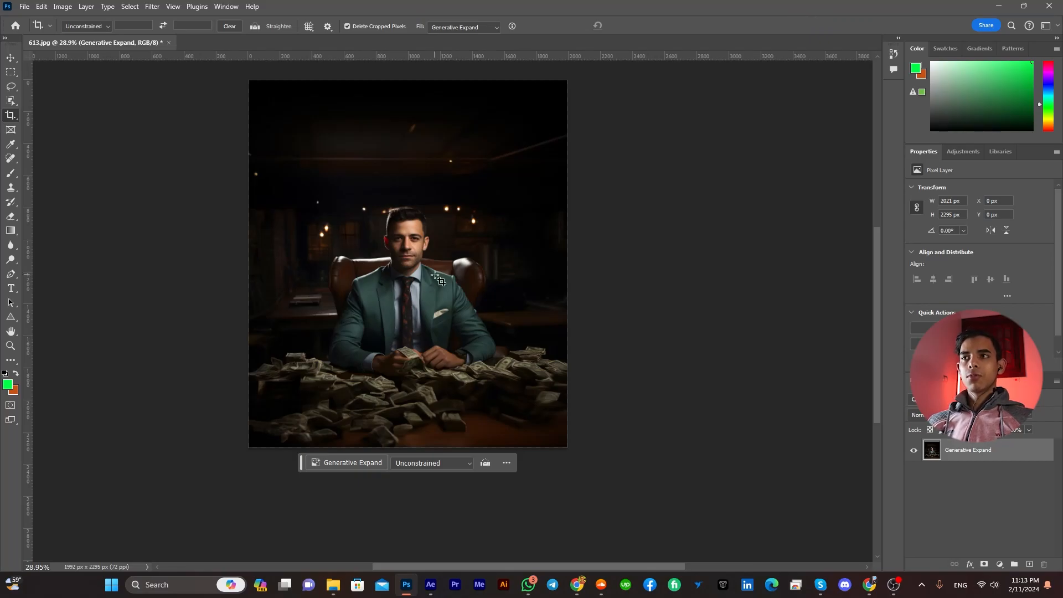
- Select the man and part of the money pile with the Object Selection tool
{"action": "key", "text": "v"}
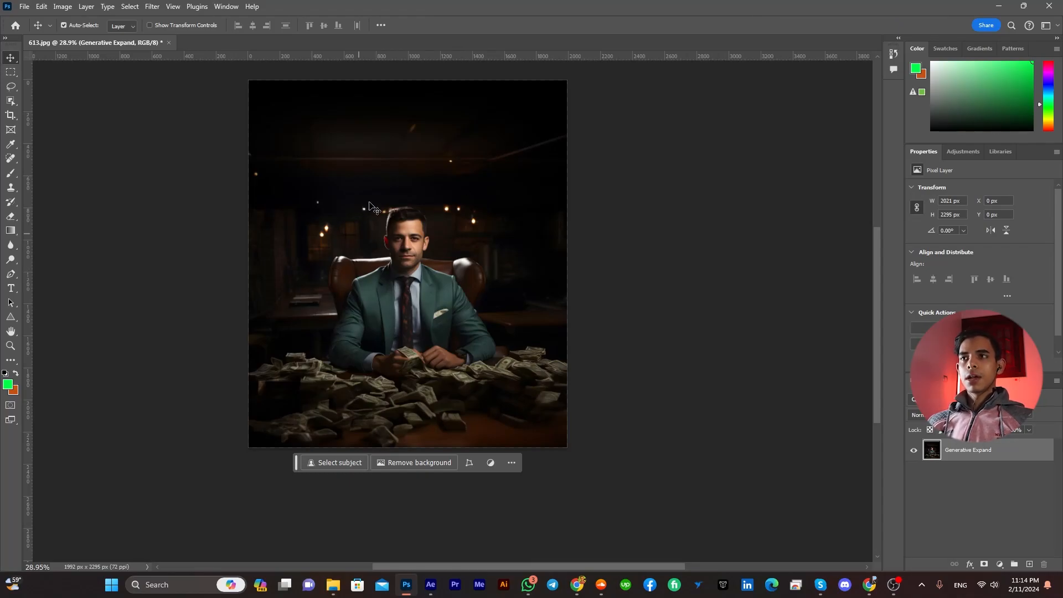
{"action": "left_click", "coordinate": [10, 101]}
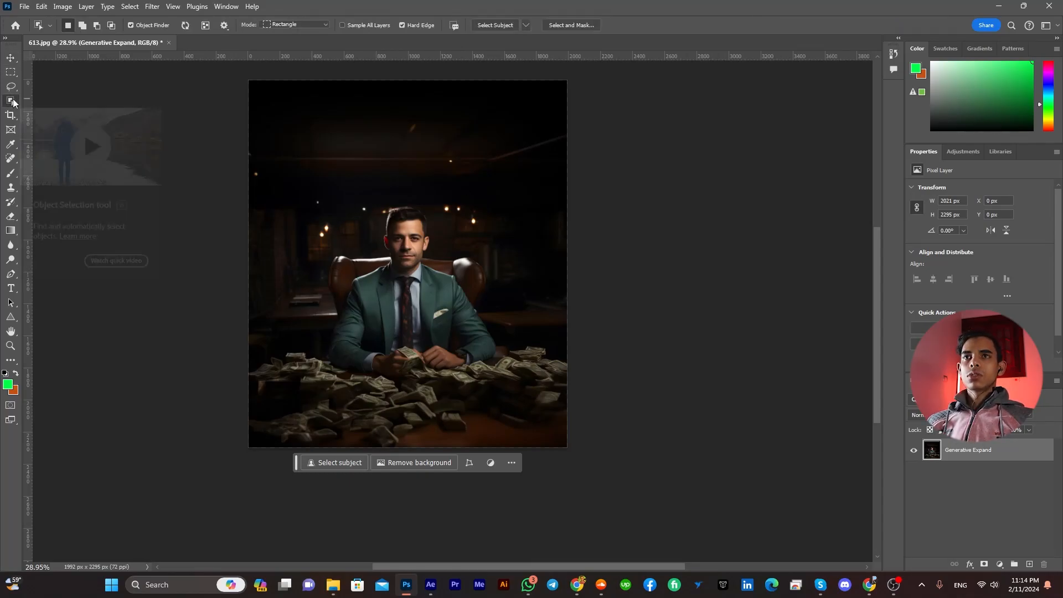
{"action": "right_click", "coordinate": [12, 103]}
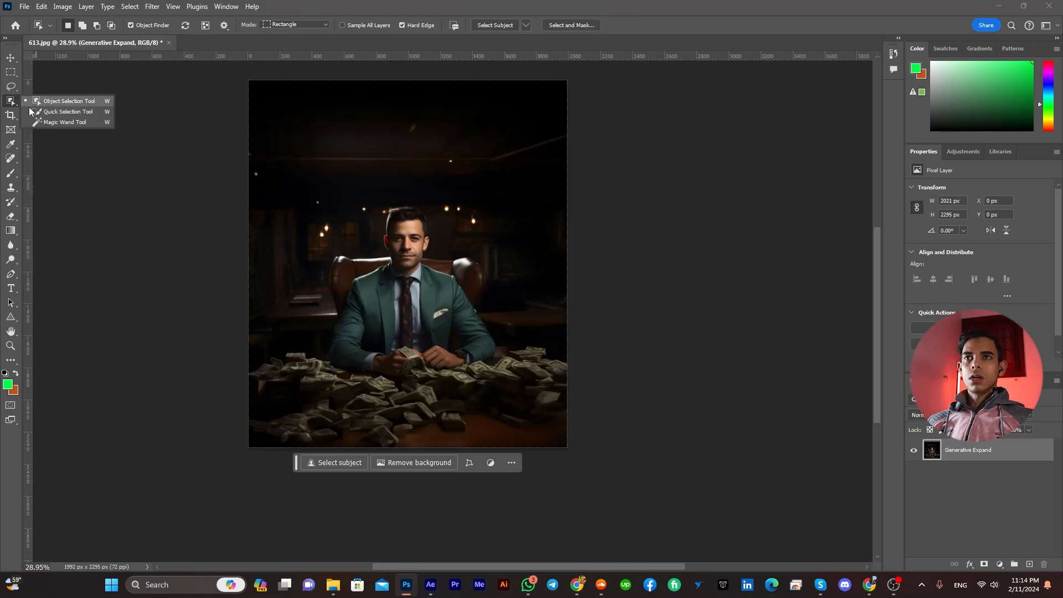
{"action": "left_click", "coordinate": [15, 105]}
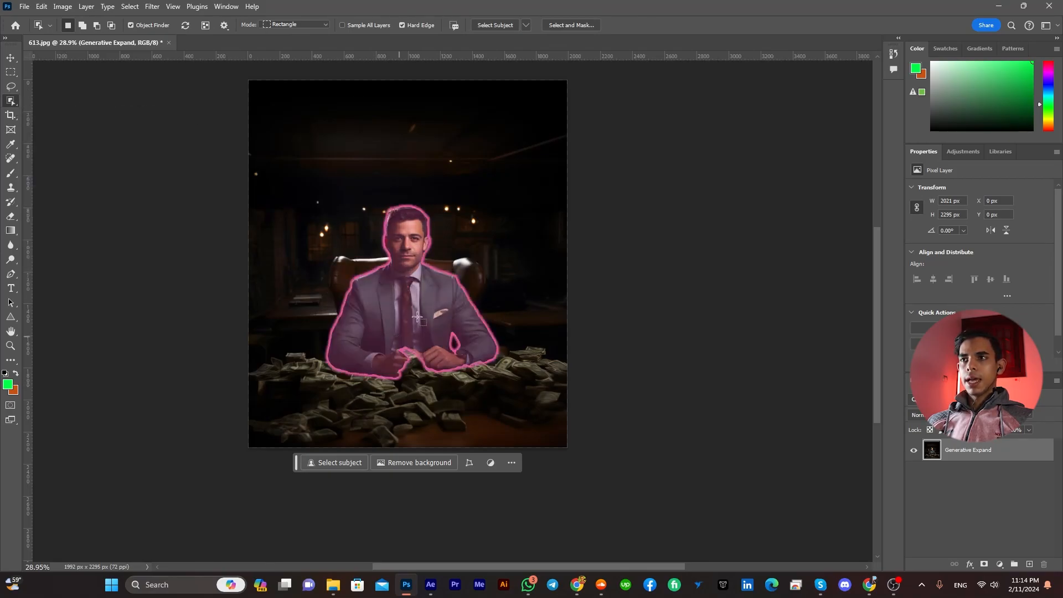
{"action": "left_click", "coordinate": [368, 402]}
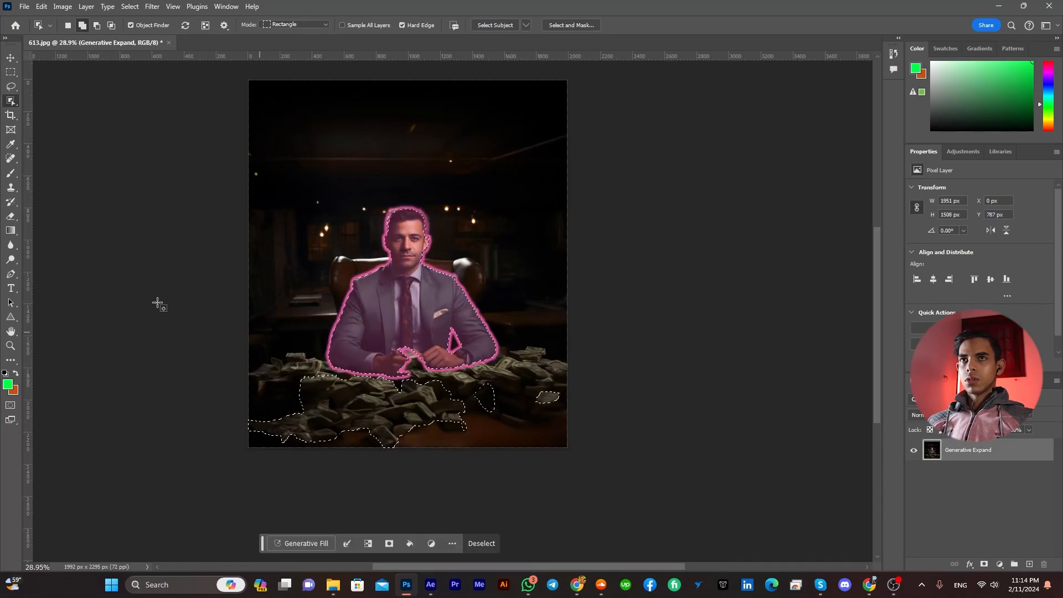
- Add the rest of the money pile and tabletop to the selection with the Quick Selection tool
{"action": "right_click", "coordinate": [12, 103]}
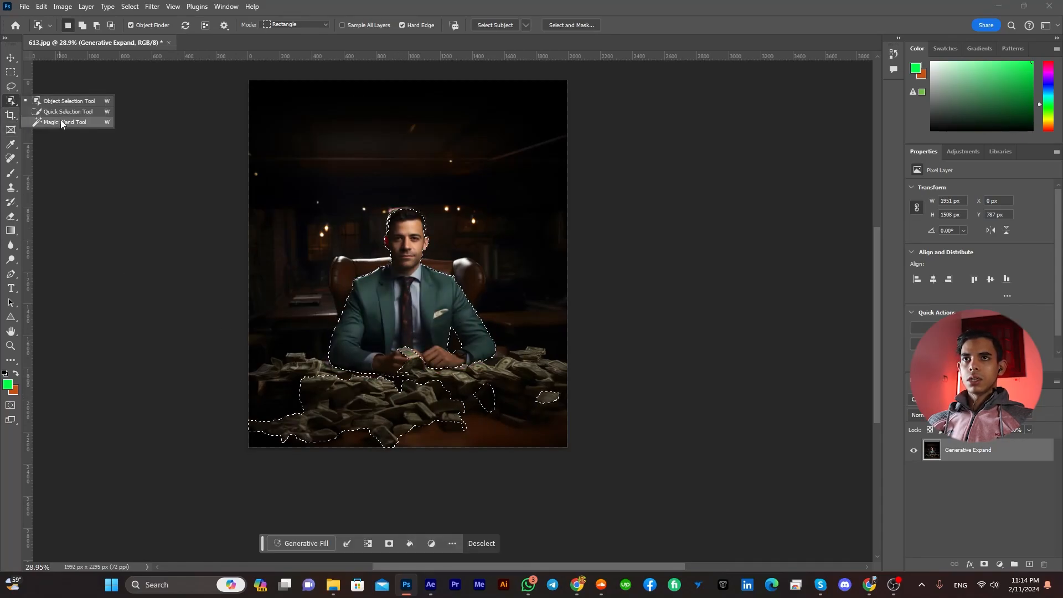
{"action": "left_click", "coordinate": [68, 114]}
{"action": "mouse_move", "coordinate": [287, 362]}
{"action": "left_mouse_down"}
{"action": "mouse_move", "coordinate": [452, 386]}
{"action": "mouse_move", "coordinate": [349, 383]}
{"action": "mouse_move", "coordinate": [456, 392]}
{"action": "mouse_move", "coordinate": [425, 375]}
{"action": "left_mouse_up"}
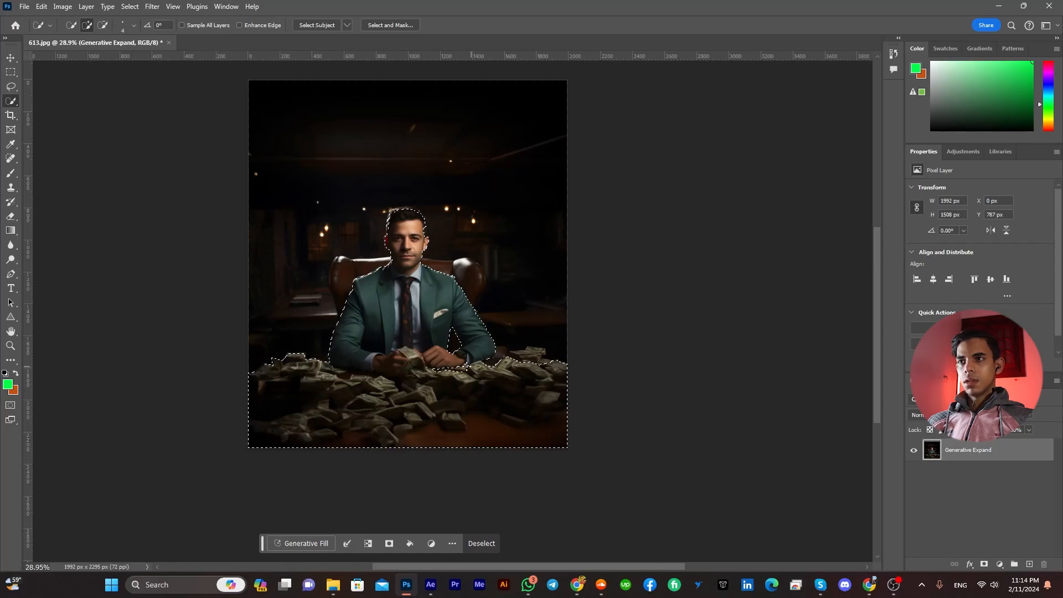
{"action": "left_click", "coordinate": [532, 352]}
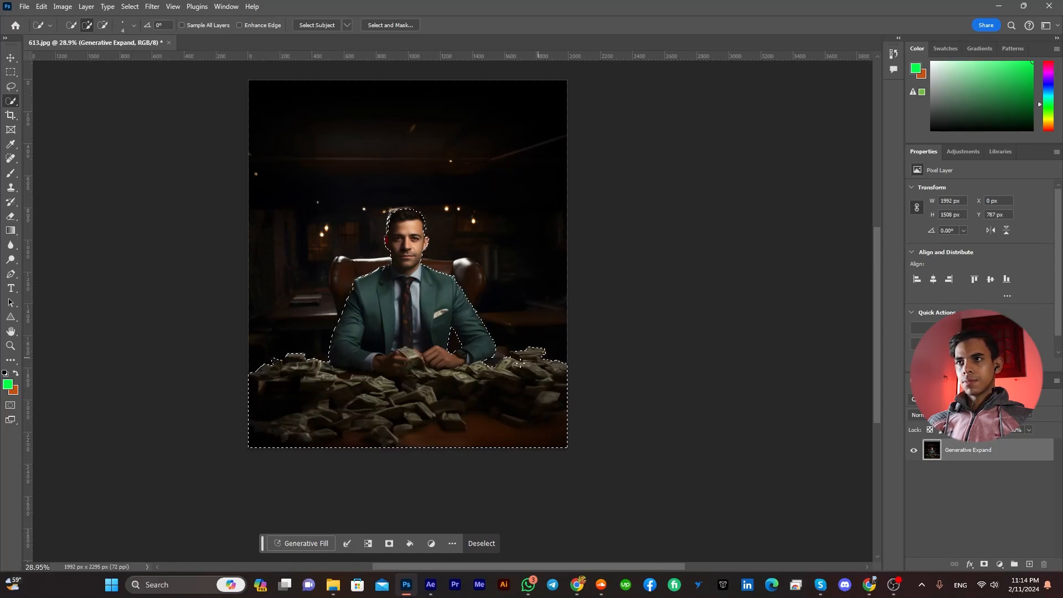
- Subtract the dark background and side table to the left of the chair from the selection with the Quick Selection tool
{"action": "scroll", "coordinate": [393, 272], "scroll_direction": "up", "scroll_amount": 5}
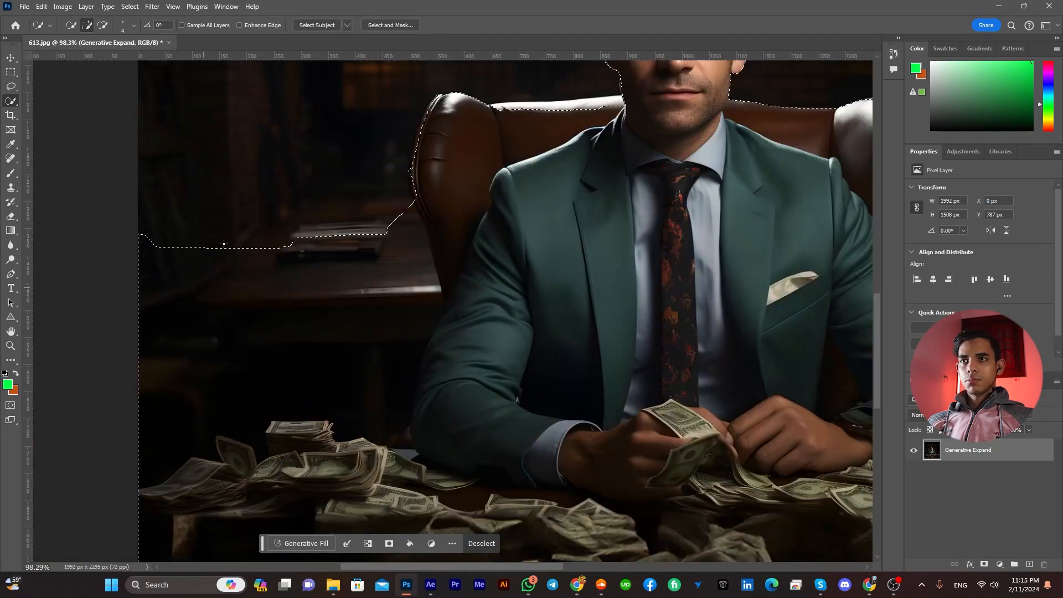
{"action": "key", "text": "alt"}
{"action": "left_click_drag", "start_coordinate": [131, 378], "coordinate": [282, 249]}
{"action": "mouse_move", "coordinate": [358, 231]}
{"action": "left_mouse_down"}
{"action": "mouse_move", "coordinate": [340, 279]}
{"action": "mouse_move", "coordinate": [172, 407]}
{"action": "mouse_move", "coordinate": [297, 303]}
{"action": "left_mouse_up"}
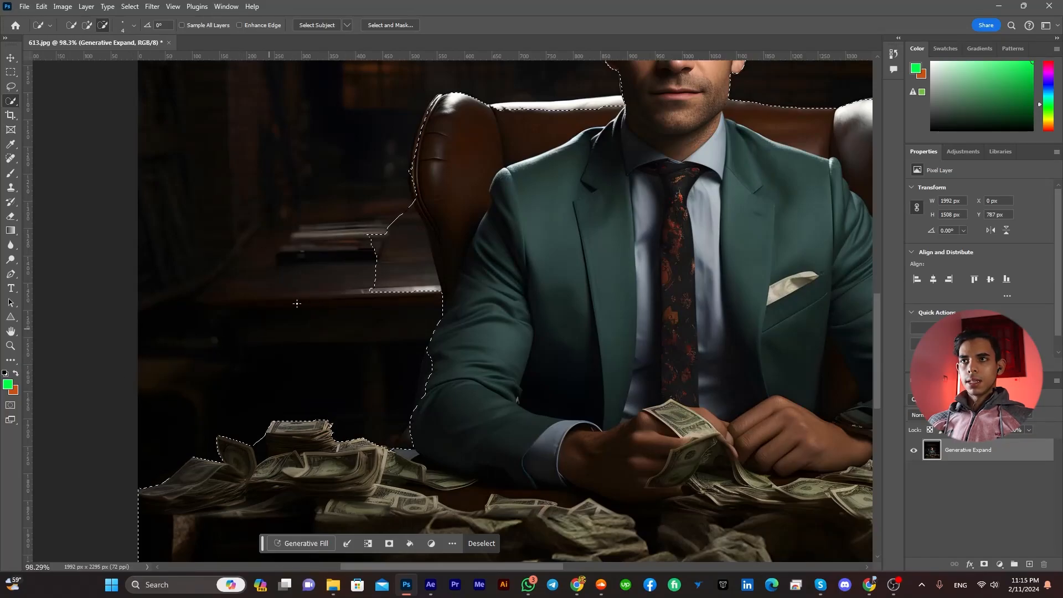
{"action": "left_click_drag", "start_coordinate": [393, 287], "coordinate": [414, 265]}
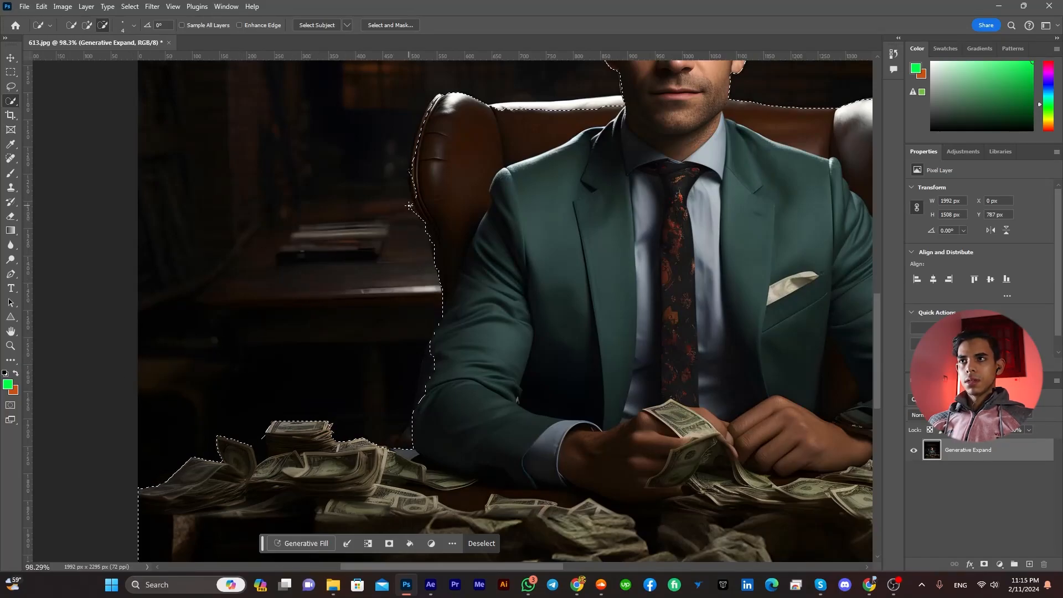
{"action": "left_click_drag", "start_coordinate": [417, 220], "coordinate": [414, 205]}
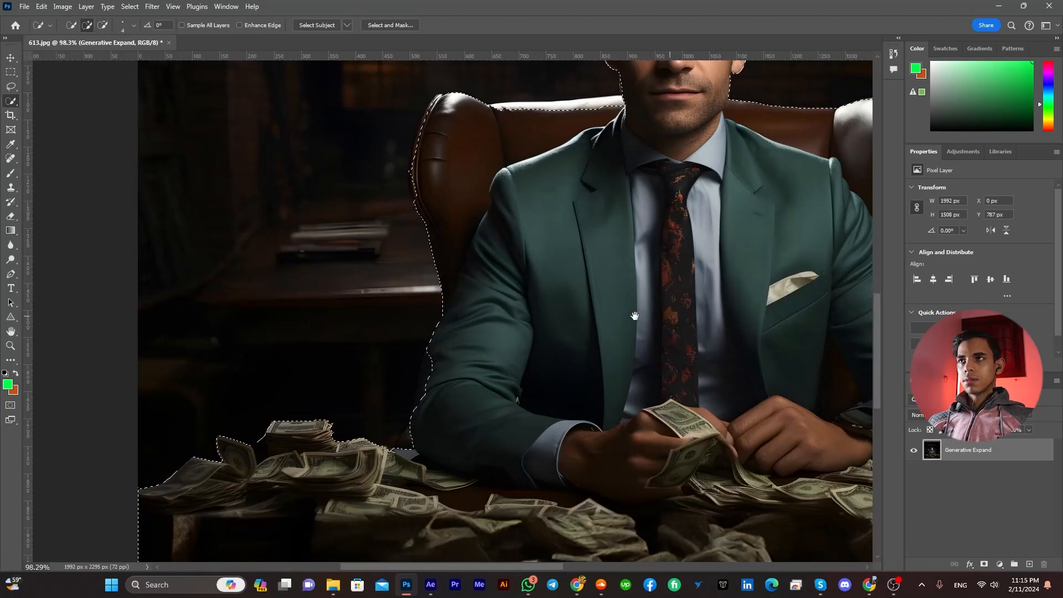
- Refine the selection along the right edge of the man's hair with the Quick Selection tool
{"action": "left_click_drag", "start_coordinate": [635, 315], "coordinate": [187, 387]}
{"action": "left_click", "coordinate": [450, 178]}
{"action": "mouse_move", "coordinate": [450, 180]}
{"action": "left_mouse_down"}
{"action": "mouse_move", "coordinate": [579, 284]}
{"action": "mouse_move", "coordinate": [619, 348]}
{"action": "left_mouse_up"}
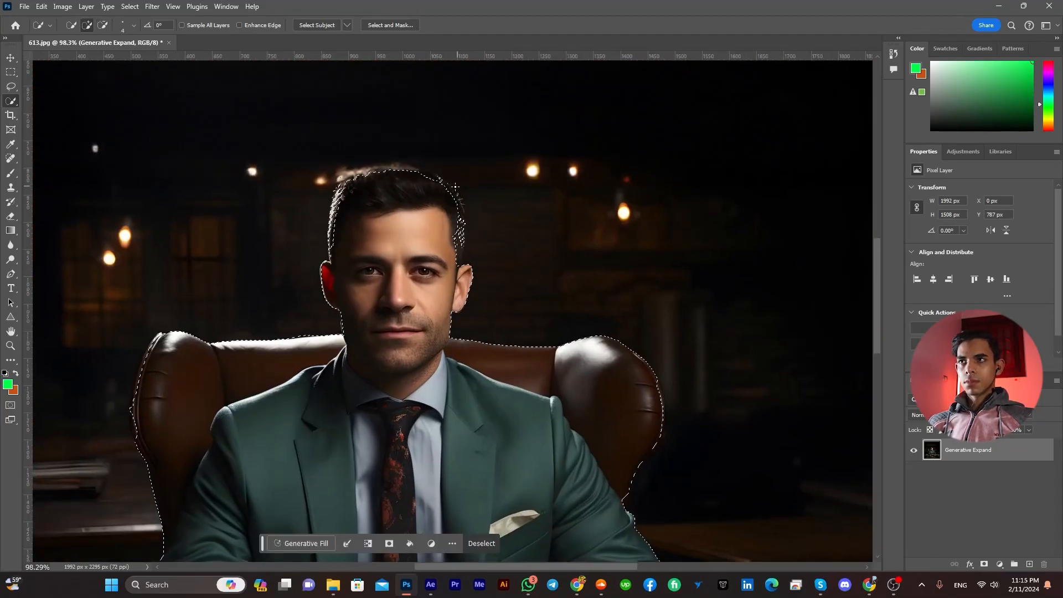
{"action": "left_click_drag", "start_coordinate": [455, 212], "coordinate": [457, 196]}
- Cut the selected man, chair and money onto a new layer with Layer Via Cut and hide that layer
{"action": "scroll", "coordinate": [350, 387], "scroll_direction": "down", "scroll_amount": 5}
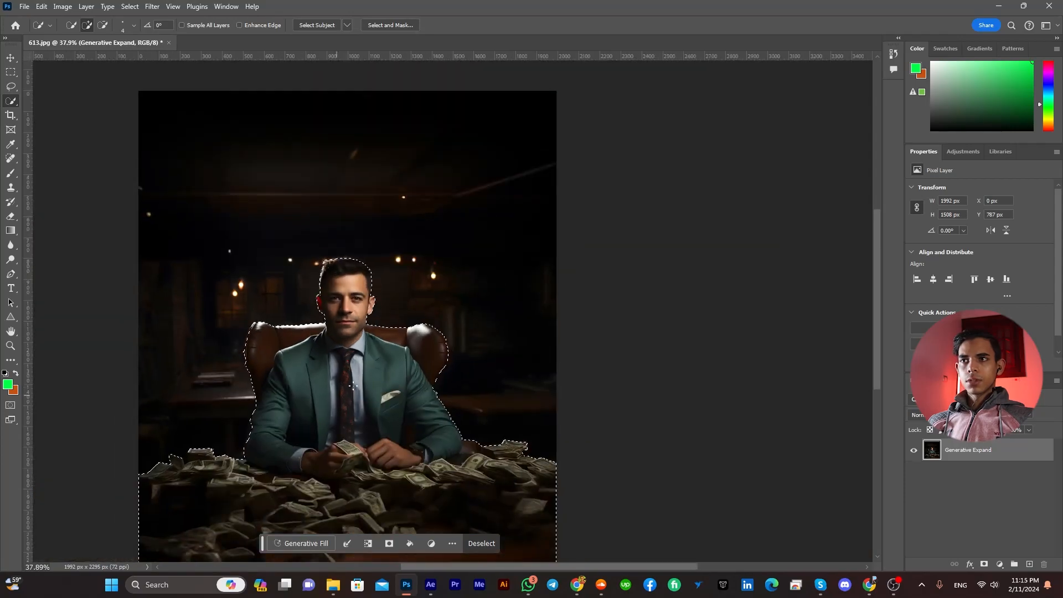
{"action": "right_click", "coordinate": [328, 395]}
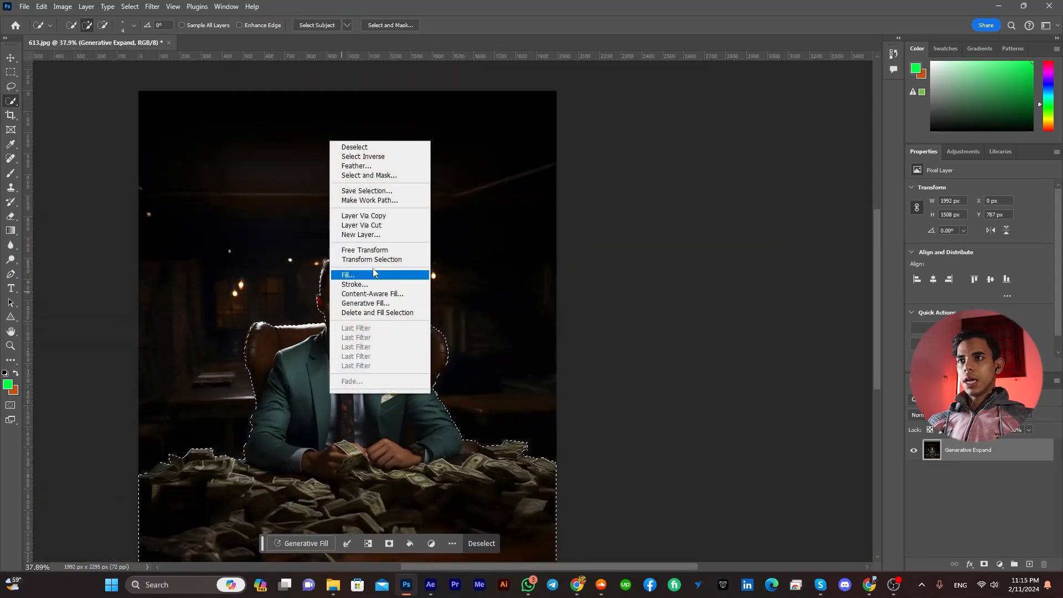
{"action": "left_click", "coordinate": [371, 226]}
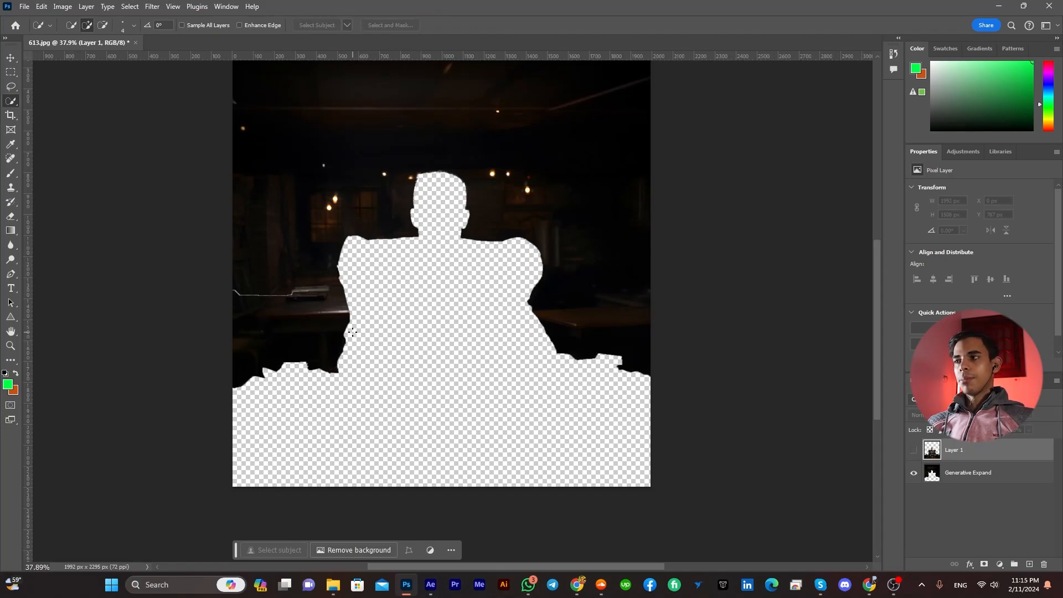
- Load the outline of Layer 1 as a selection and expand it by 10 pixels
{"action": "left_click", "coordinate": [932, 450], "text": "ctrl"}
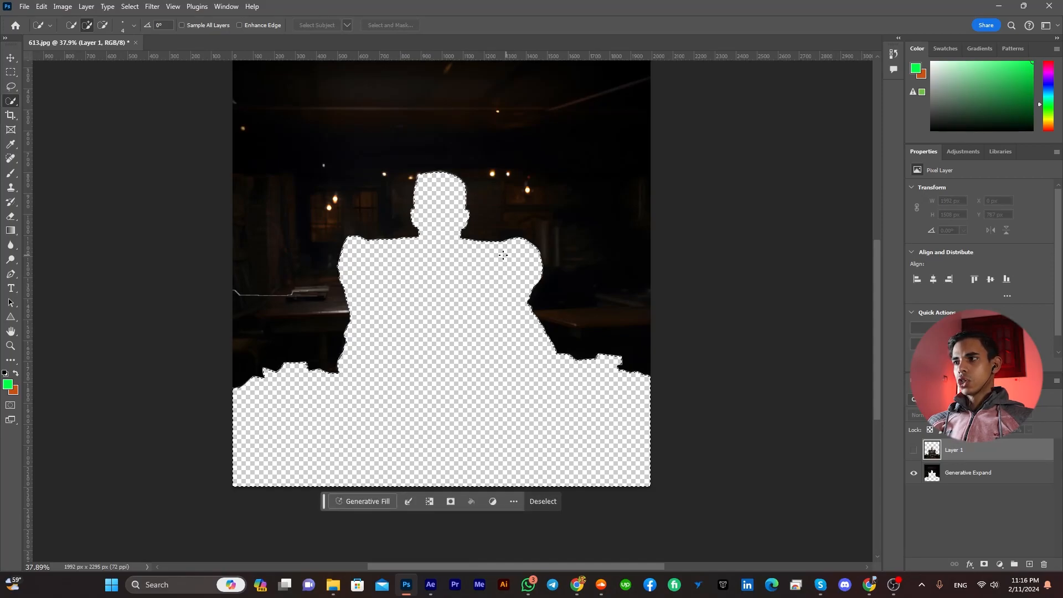
{"action": "left_click", "coordinate": [129, 6]}
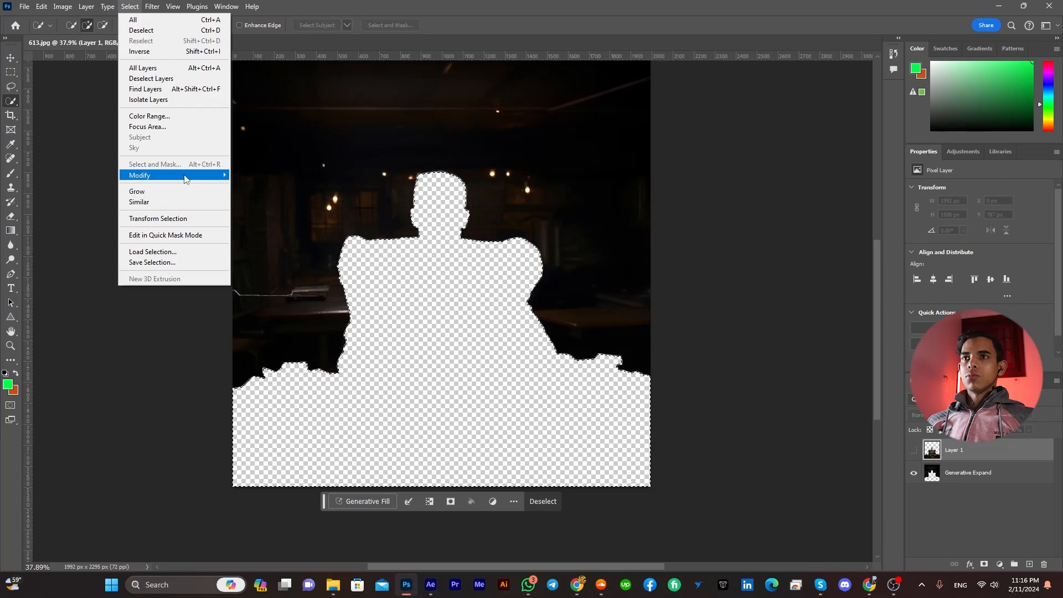
{"action": "mouse_move", "coordinate": [185, 178]}
{"action": "left_click", "coordinate": [263, 200]}
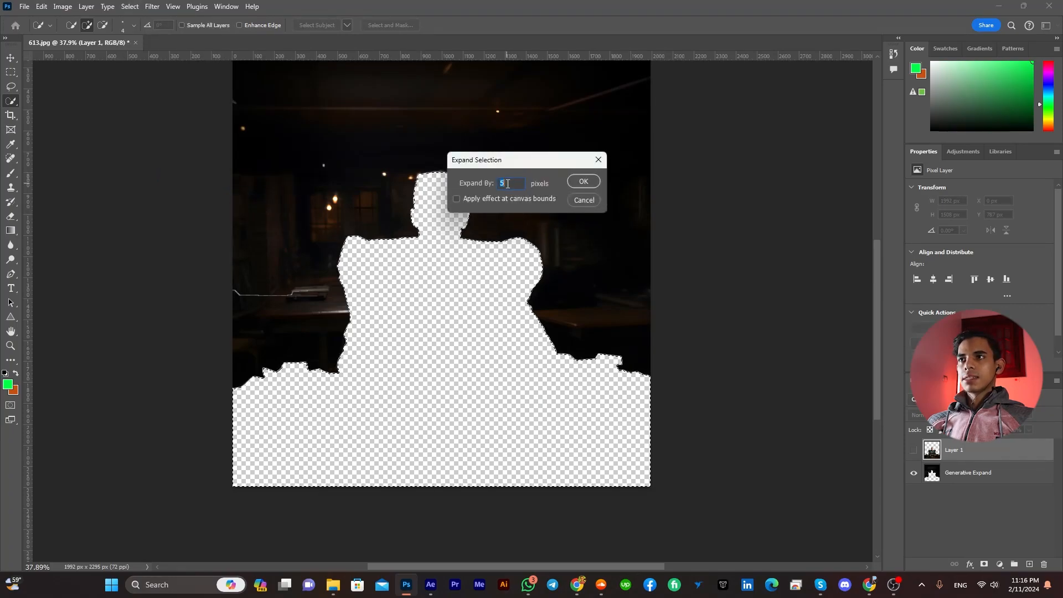
{"action": "type", "text": "10"}
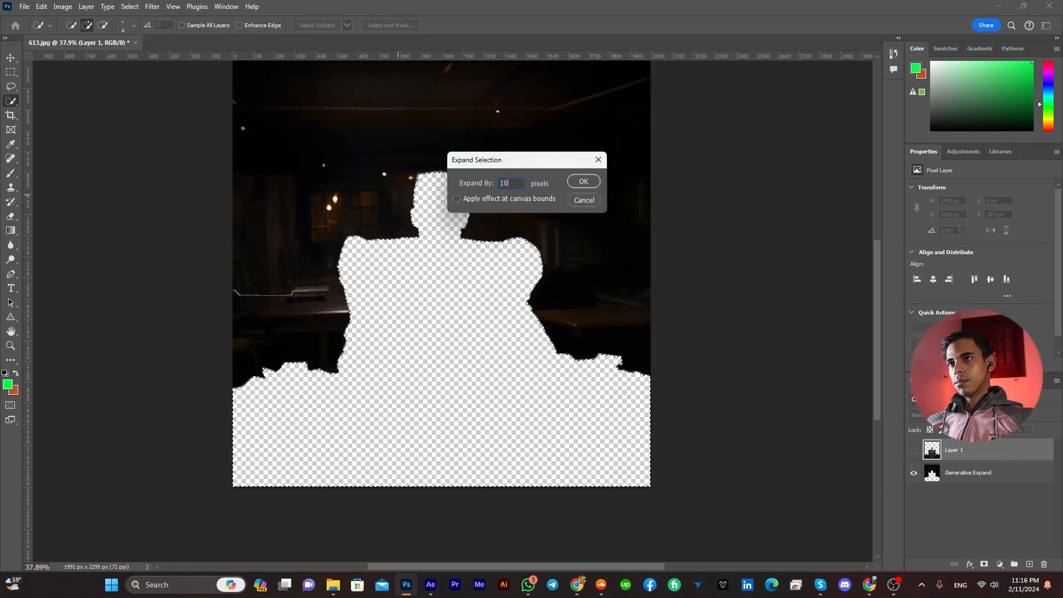
{"action": "left_click", "coordinate": [575, 183]}
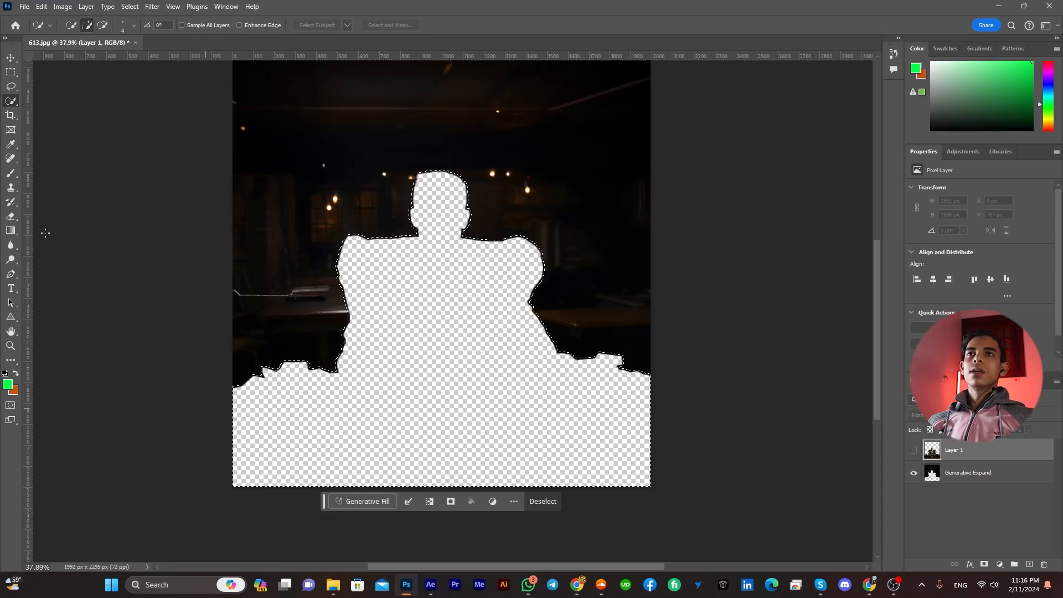
- Fill the hole in the Generative Expand layer with Content-Aware Fill output to a new layer, and clear the selection
{"action": "left_click", "coordinate": [42, 6]}
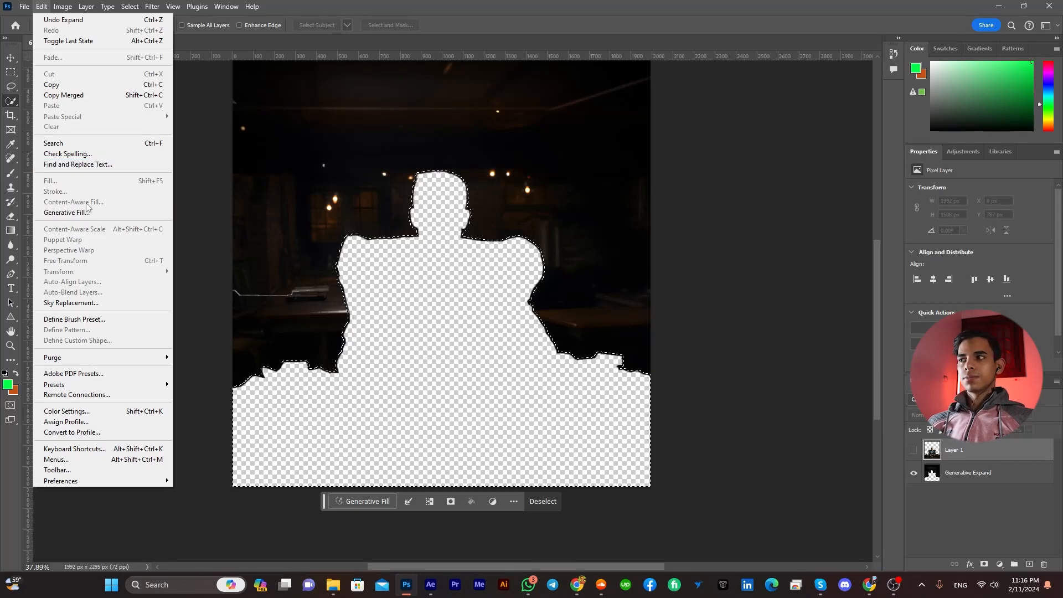
{"action": "left_click", "coordinate": [1014, 477]}
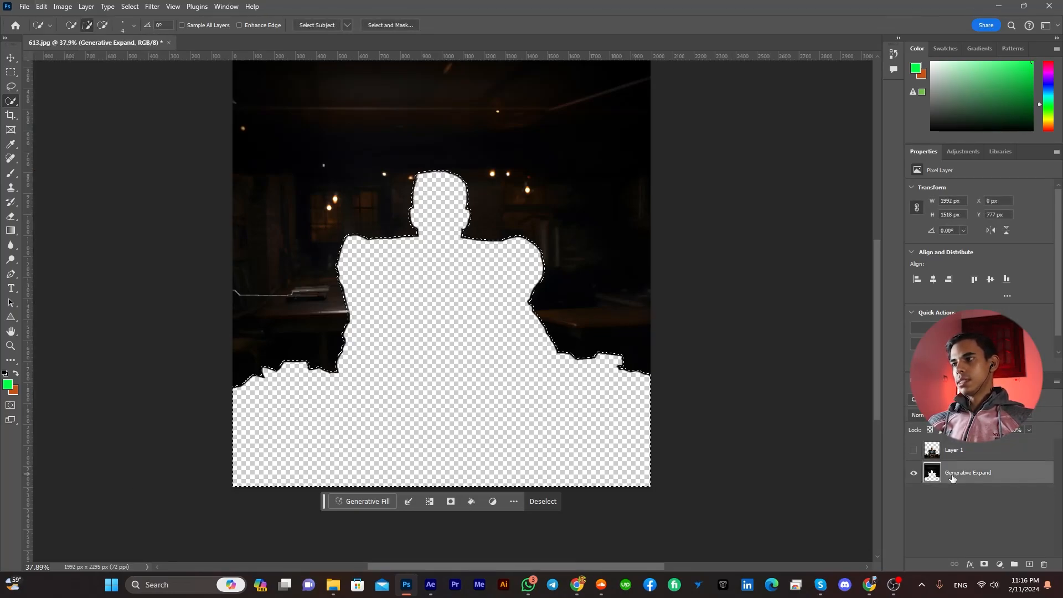
{"action": "left_click", "coordinate": [41, 6]}
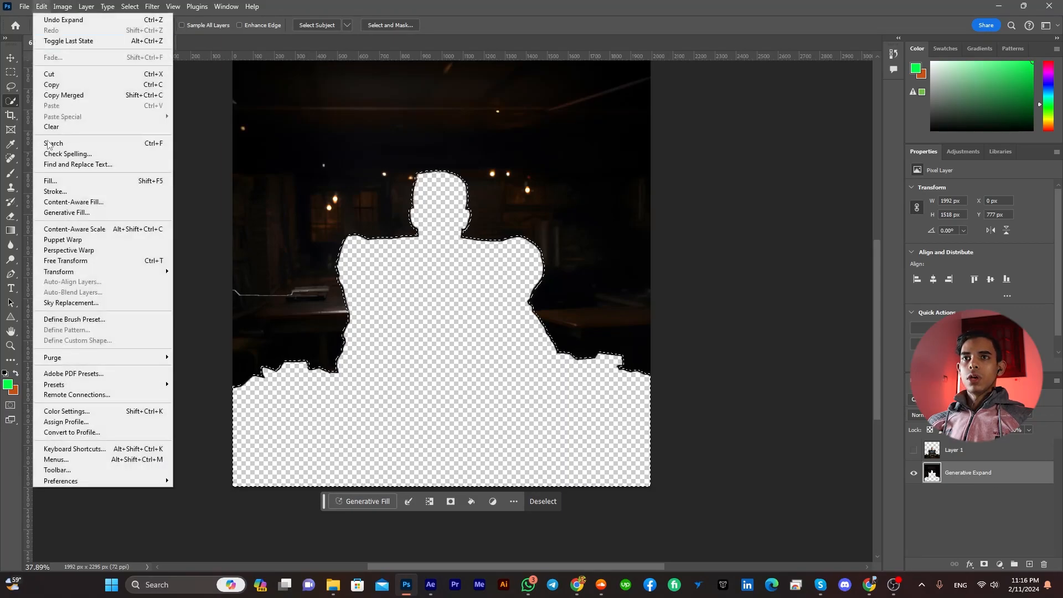
{"action": "left_click", "coordinate": [84, 207]}
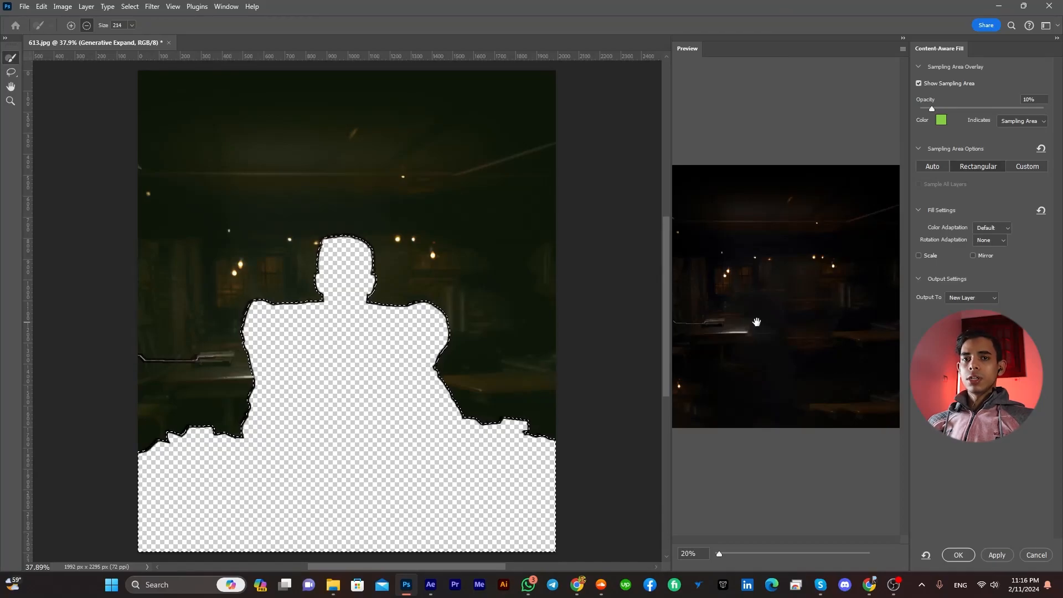
{"action": "left_click", "coordinate": [964, 555]}
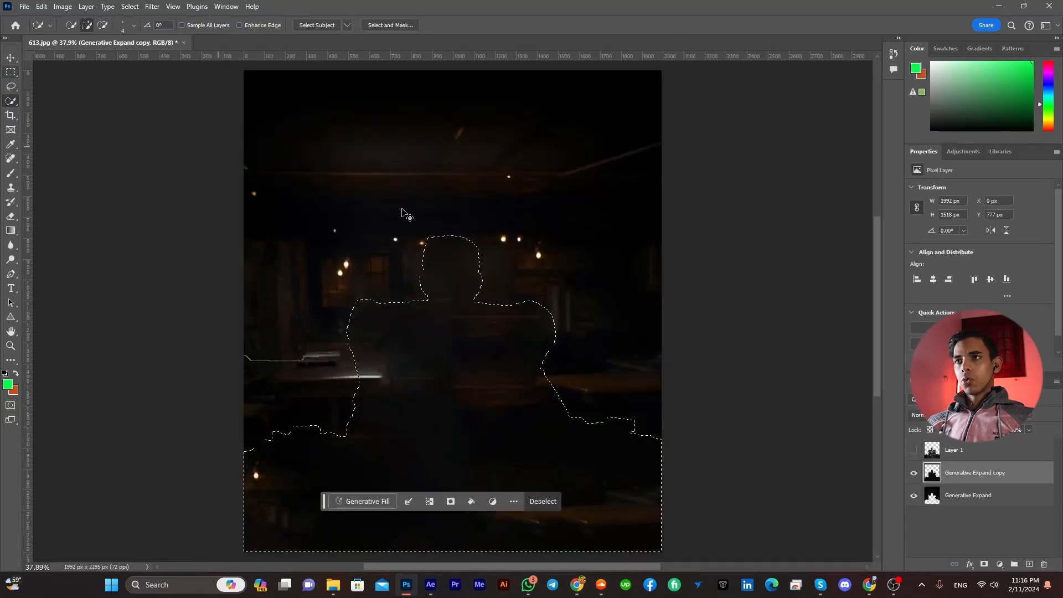
{"action": "key", "text": "ctrl+d"}
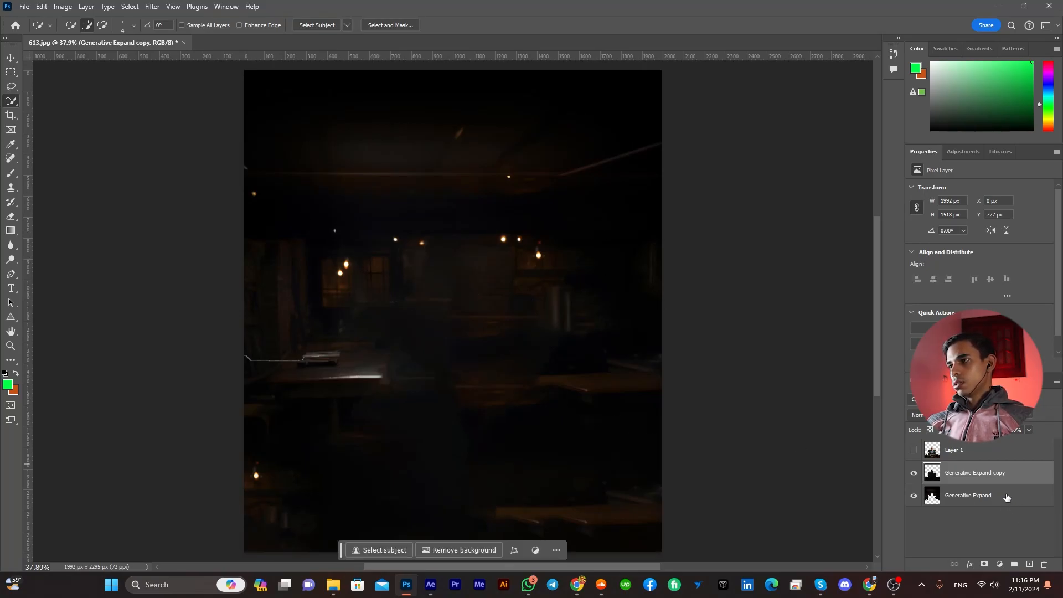
- Merge the filled background with the Generative Expand layer and show Layer 1 with the man again
{"action": "right_click", "coordinate": [1006, 497]}
{"action": "left_click", "coordinate": [973, 325]}
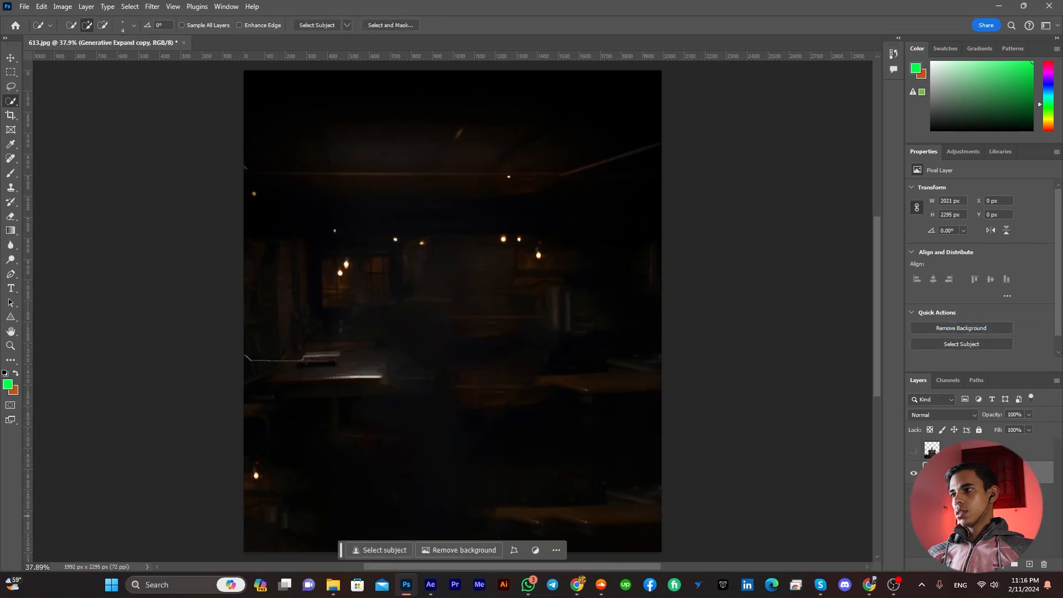
{"action": "left_click", "coordinate": [913, 449]}
{"action": "key", "text": "v"}
{"action": "left_click_drag", "start_coordinate": [497, 353], "coordinate": [431, 363]}
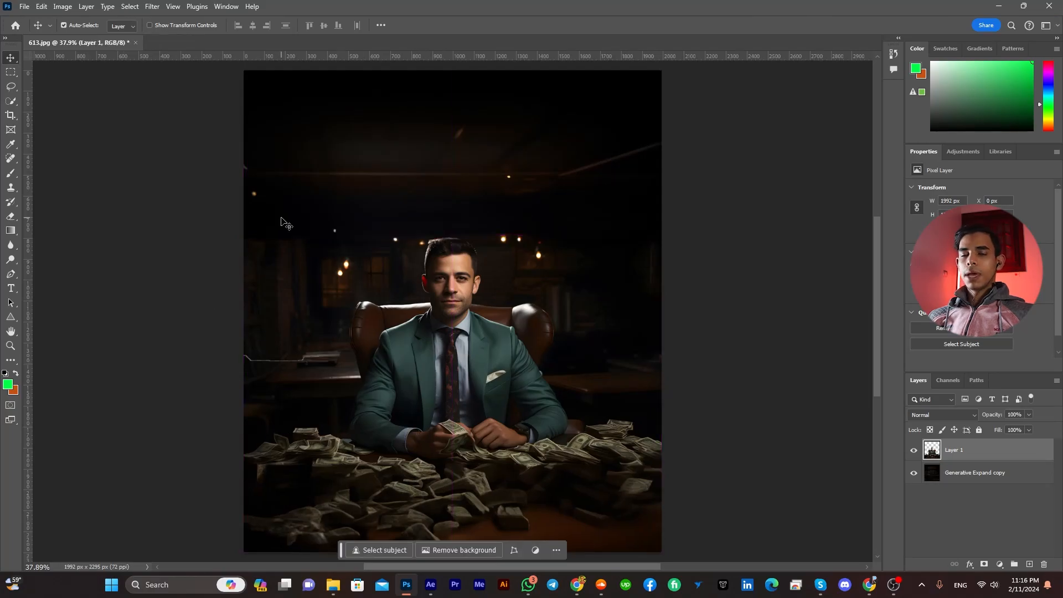
{"action": "scroll", "coordinate": [396, 246], "scroll_direction": "down", "scroll_amount": 2}
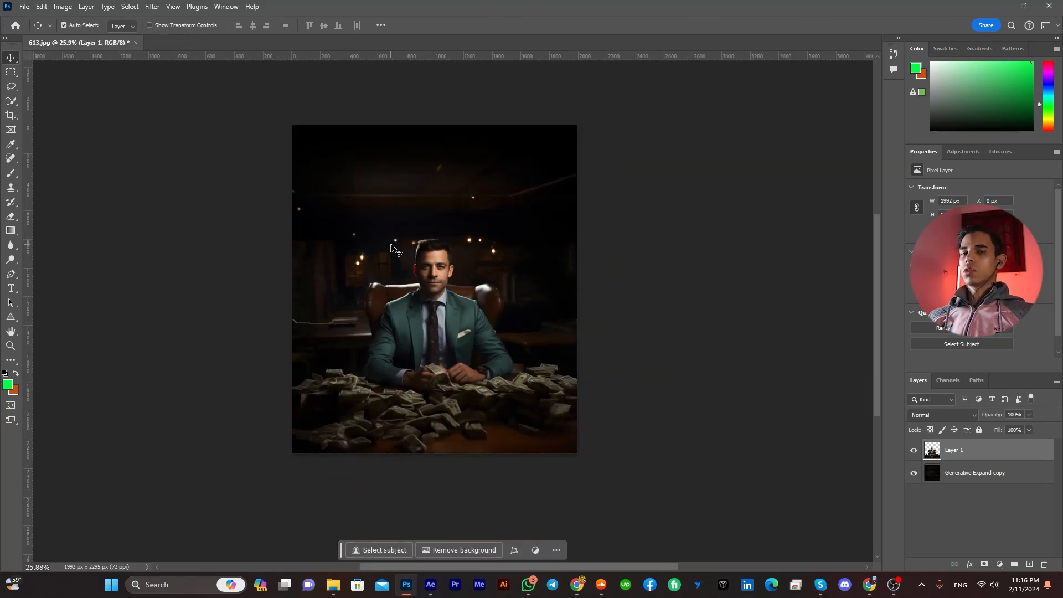
- Save the layered image as a new file, switch to After Effects and go to 0;00;02;24 in Comp 1
{"action": "key", "text": "ctrl+shift+s"}
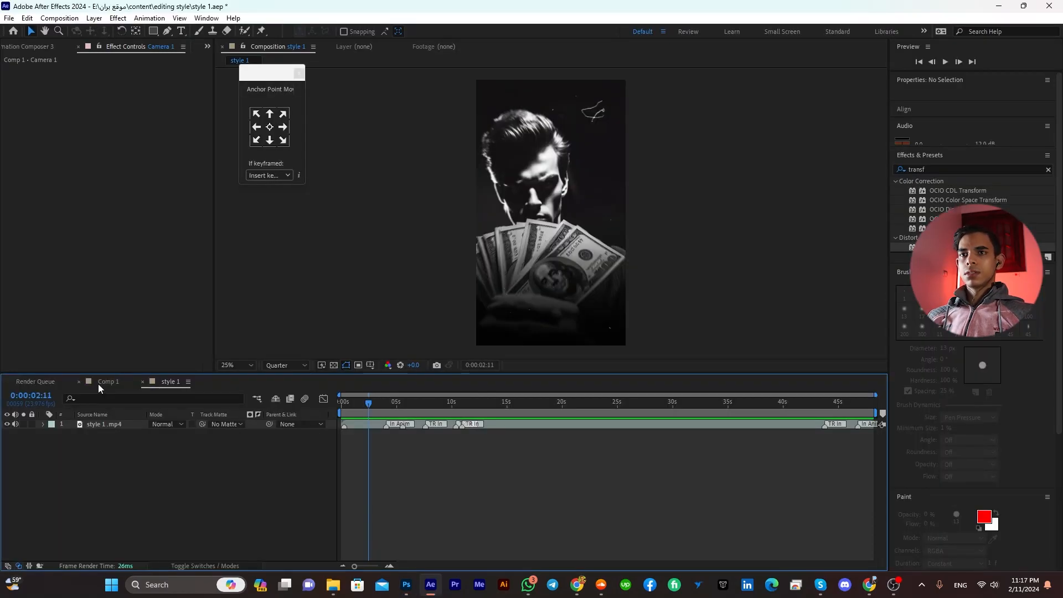
{"action": "left_click", "coordinate": [98, 384]}
{"action": "mouse_move", "coordinate": [458, 405]}
{"action": "left_mouse_down"}
{"action": "mouse_move", "coordinate": [419, 413]}
{"action": "mouse_move", "coordinate": [449, 418]}
{"action": "left_mouse_up"}
- Import the saved man-with-money file from the editing style folder into the Comp 1 timeline
{"action": "mouse_move", "coordinate": [332, 585]}
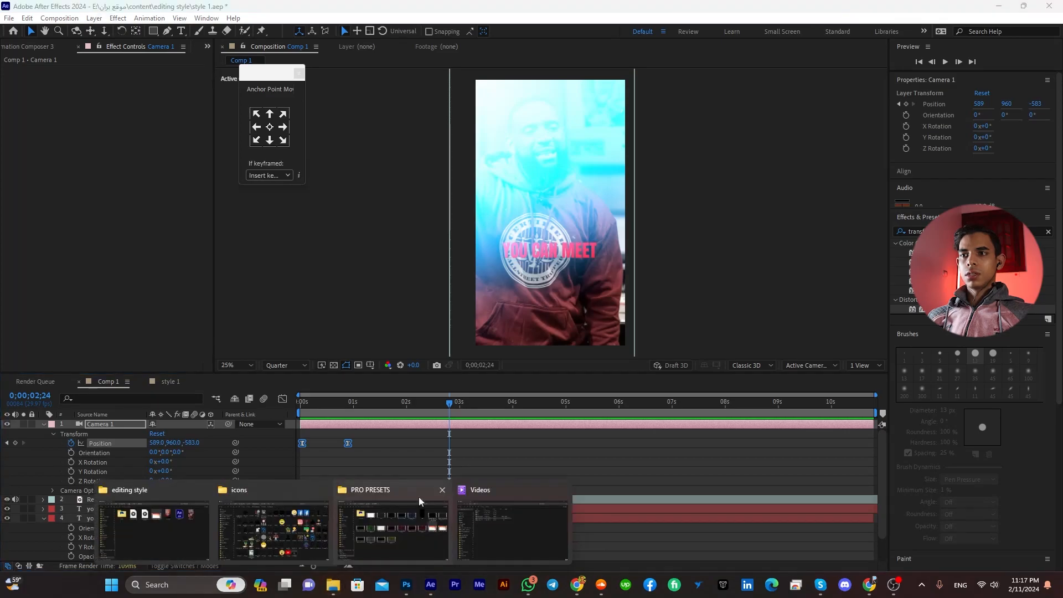
{"action": "left_click", "coordinate": [111, 526]}
{"action": "double_click", "coordinate": [249, 133]}
{"action": "left_click", "coordinate": [207, 120]}
{"action": "left_click_drag", "start_coordinate": [208, 120], "coordinate": [425, 531]}
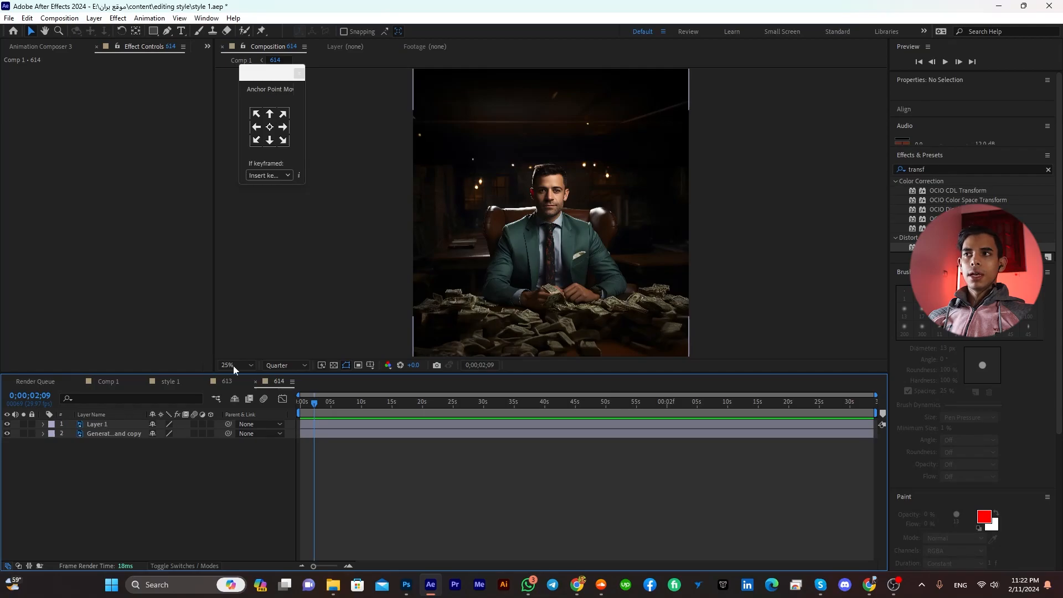
- Select both layers in composition 614 and apply the One Click Parallax script with a parallax amount of 50%
{"action": "scroll", "coordinate": [564, 228], "scroll_direction": "down", "scroll_amount": 1}
{"action": "scroll", "coordinate": [575, 218], "scroll_direction": "up", "scroll_amount": 1}
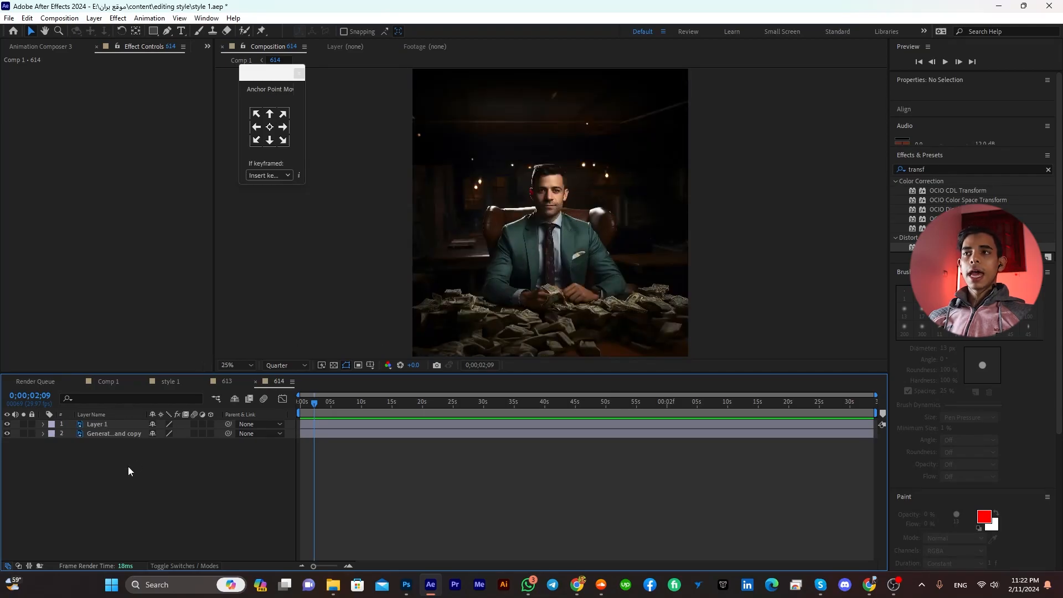
{"action": "left_click", "coordinate": [118, 434]}
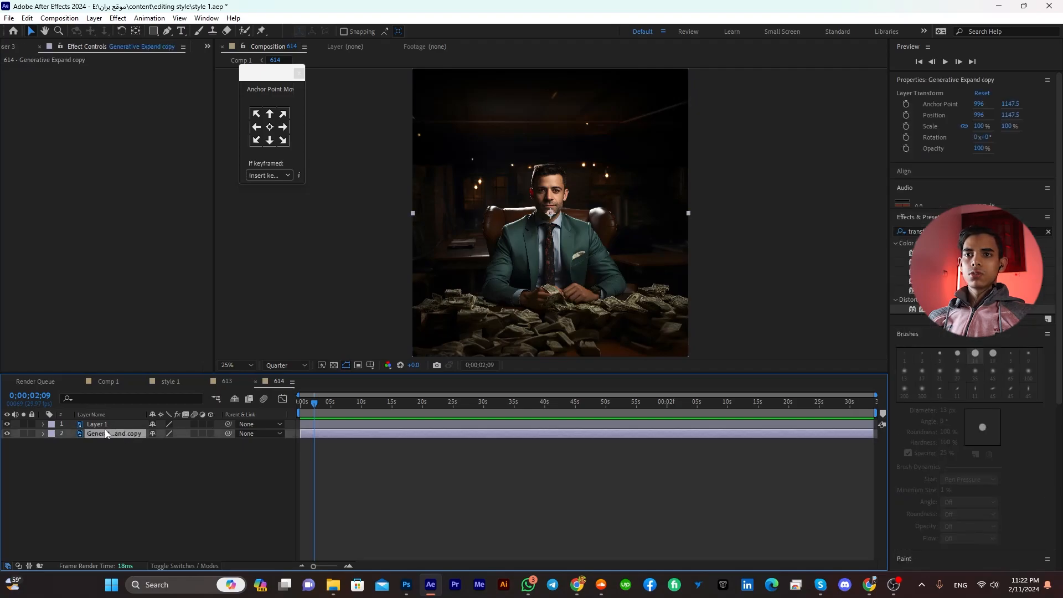
{"action": "left_click", "coordinate": [105, 424], "text": "shift"}
{"action": "left_click", "coordinate": [207, 18]}
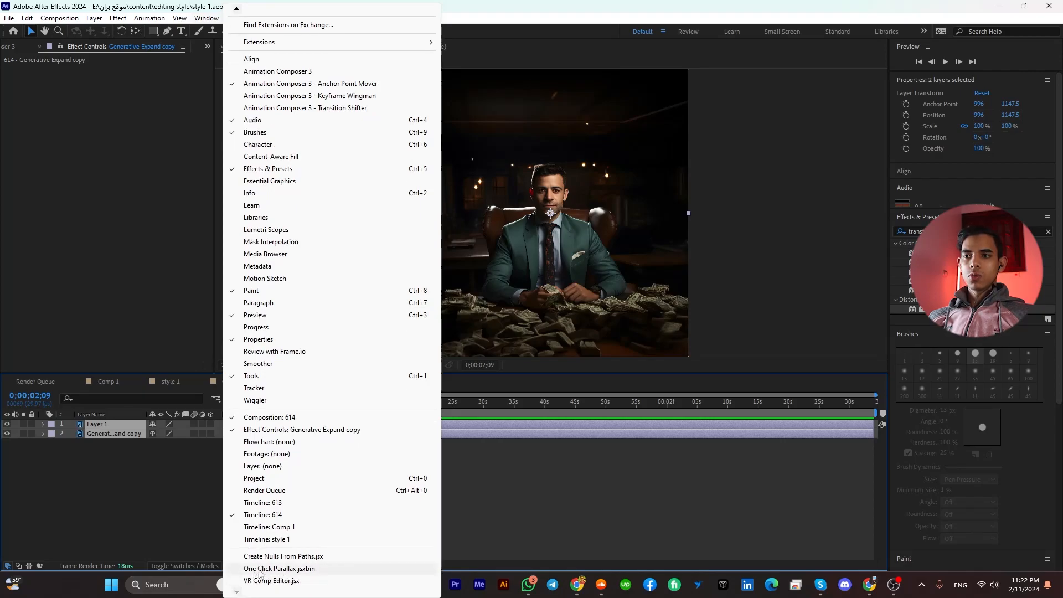
{"action": "left_click", "coordinate": [297, 573]}
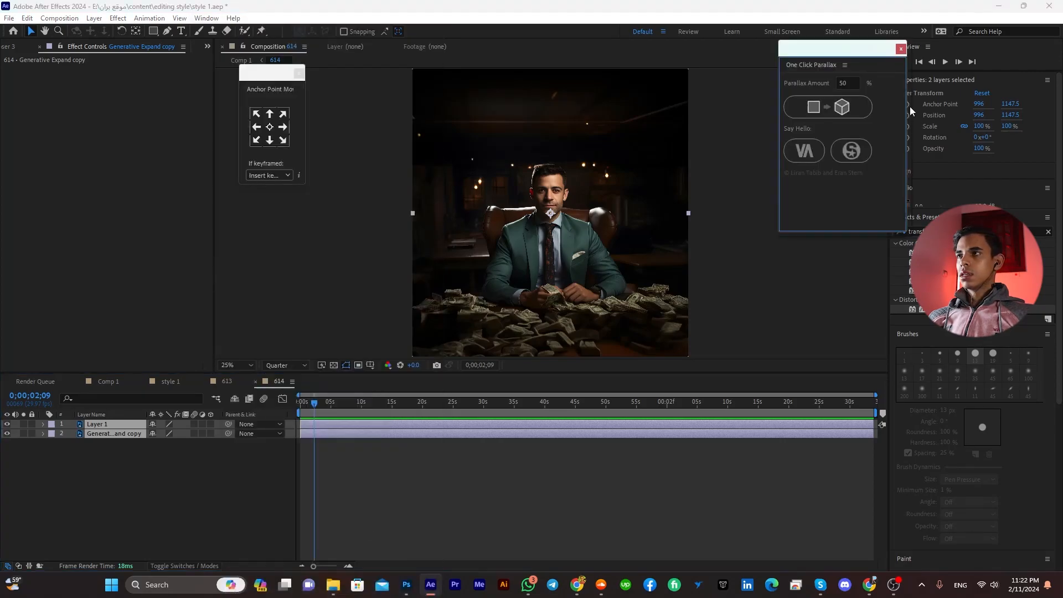
{"action": "left_click", "coordinate": [841, 108]}
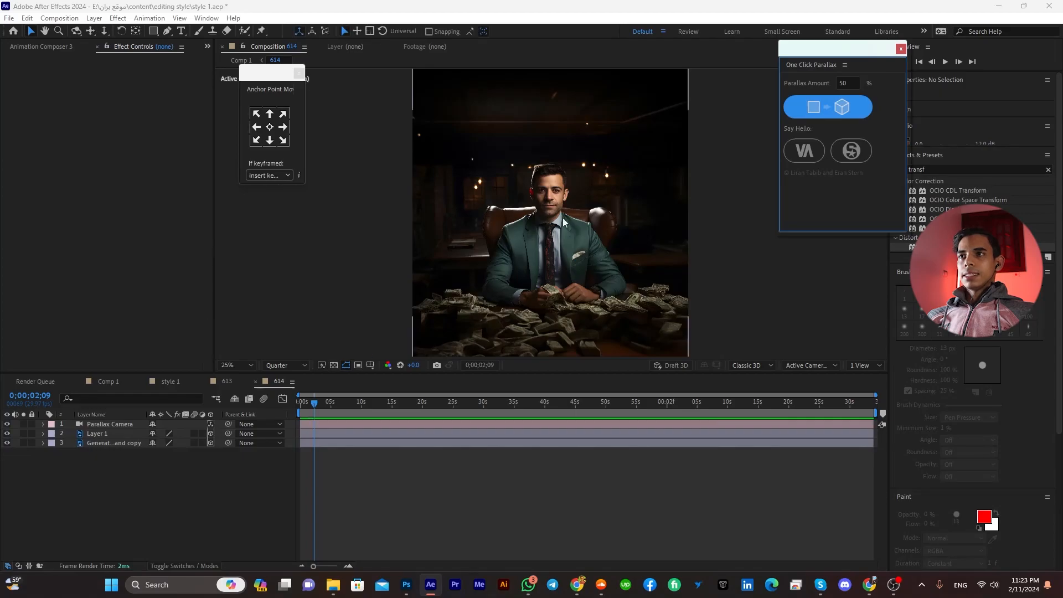
- Examine the depth spacing of the man and background layers in the Top view and return to the Active Camera view
{"action": "left_click", "coordinate": [809, 366]}
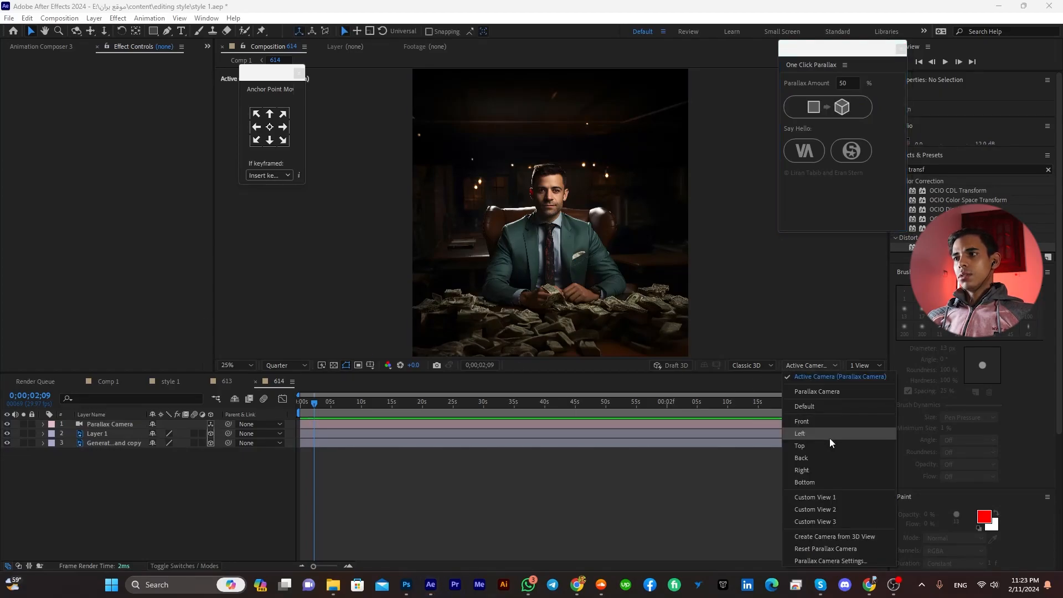
{"action": "left_click", "coordinate": [802, 446]}
{"action": "left_click", "coordinate": [594, 165]}
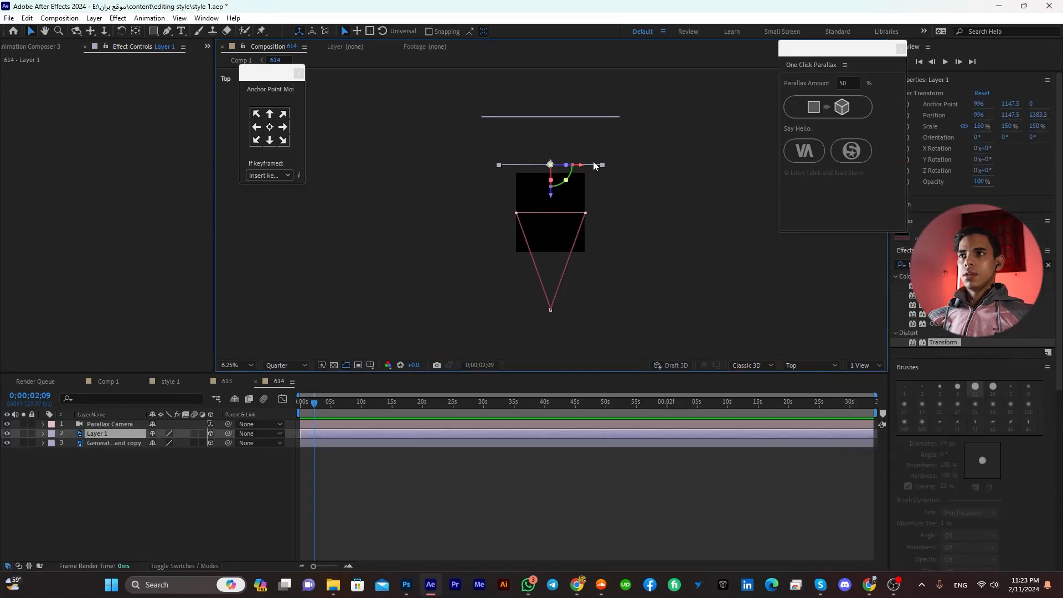
{"action": "left_click", "coordinate": [609, 203]}
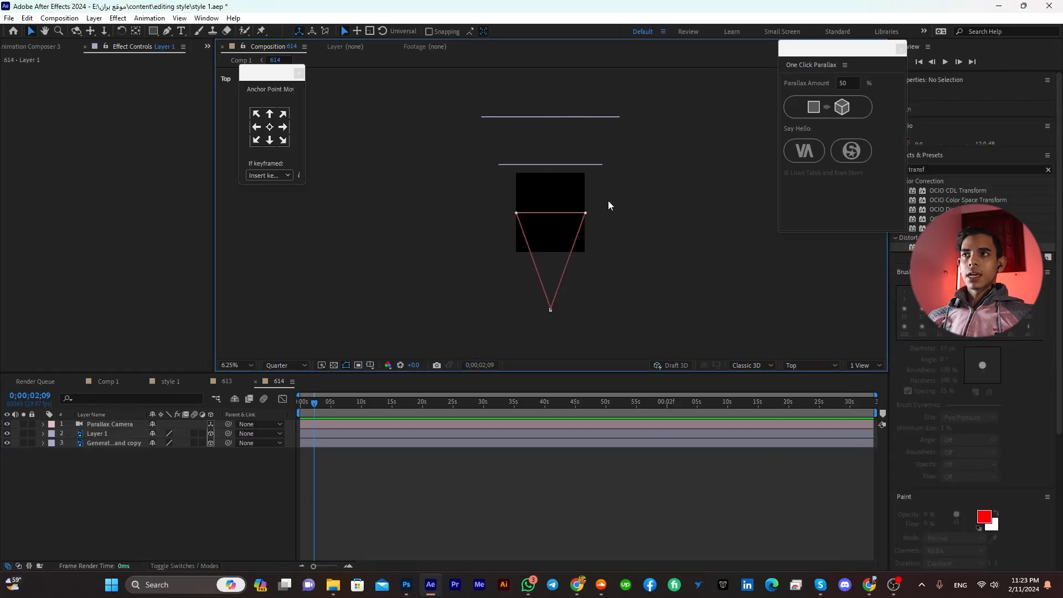
{"action": "left_click_drag", "start_coordinate": [478, 152], "coordinate": [531, 176]}
{"action": "left_click_drag", "start_coordinate": [479, 95], "coordinate": [561, 134]}
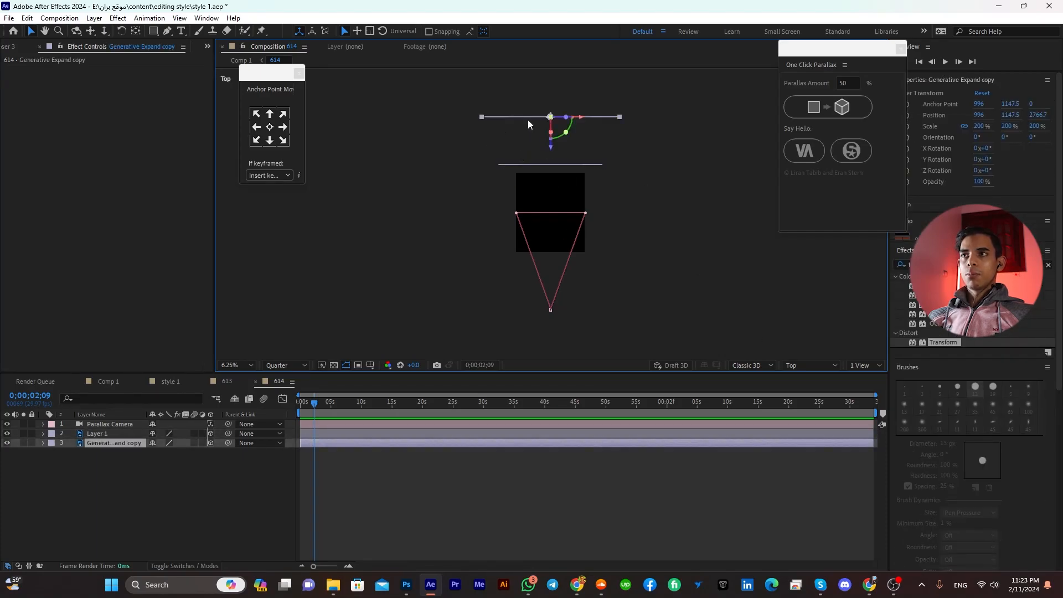
{"action": "left_click", "coordinate": [806, 366]}
{"action": "left_click", "coordinate": [812, 378]}
- Add Point of Interest, Position and Z Rotation keyframes to the Parallax Camera and move them to about 6 seconds
{"action": "left_click", "coordinate": [95, 426]}
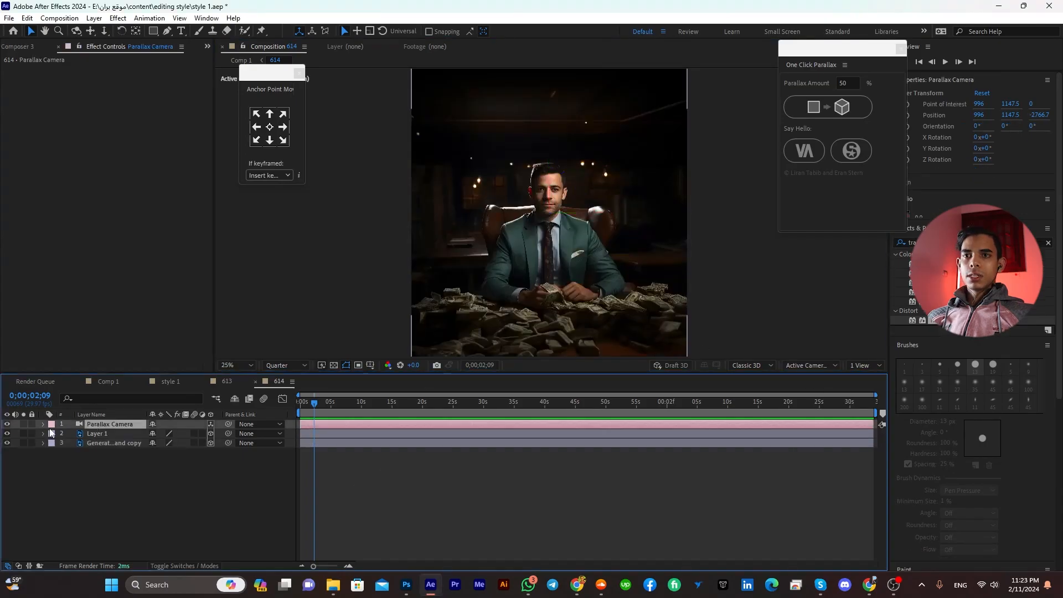
{"action": "left_click", "coordinate": [46, 425]}
{"action": "left_click", "coordinate": [49, 426]}
{"action": "left_click", "coordinate": [44, 424]}
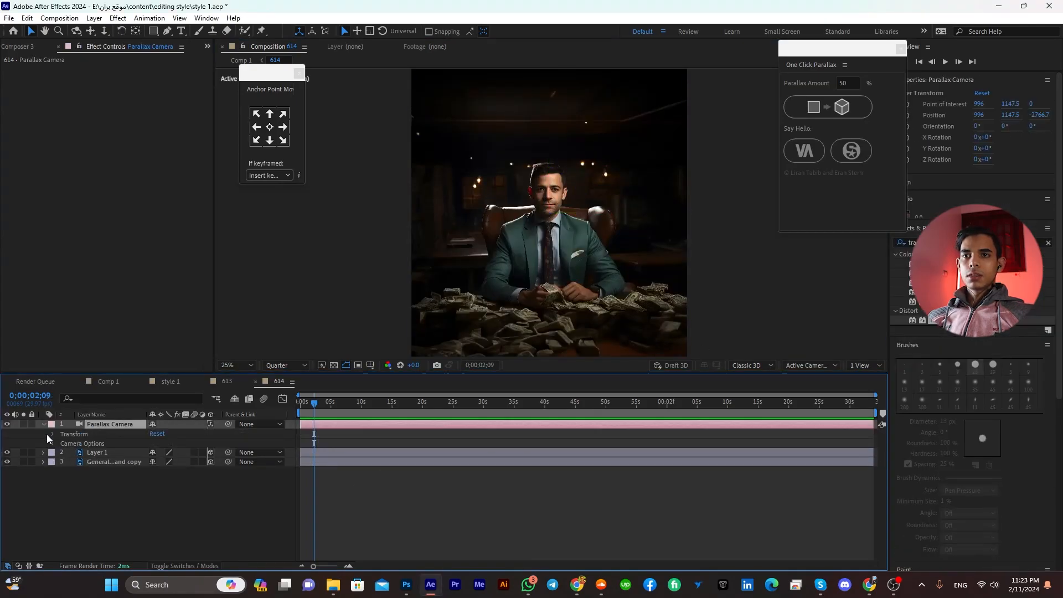
{"action": "left_click", "coordinate": [53, 434]}
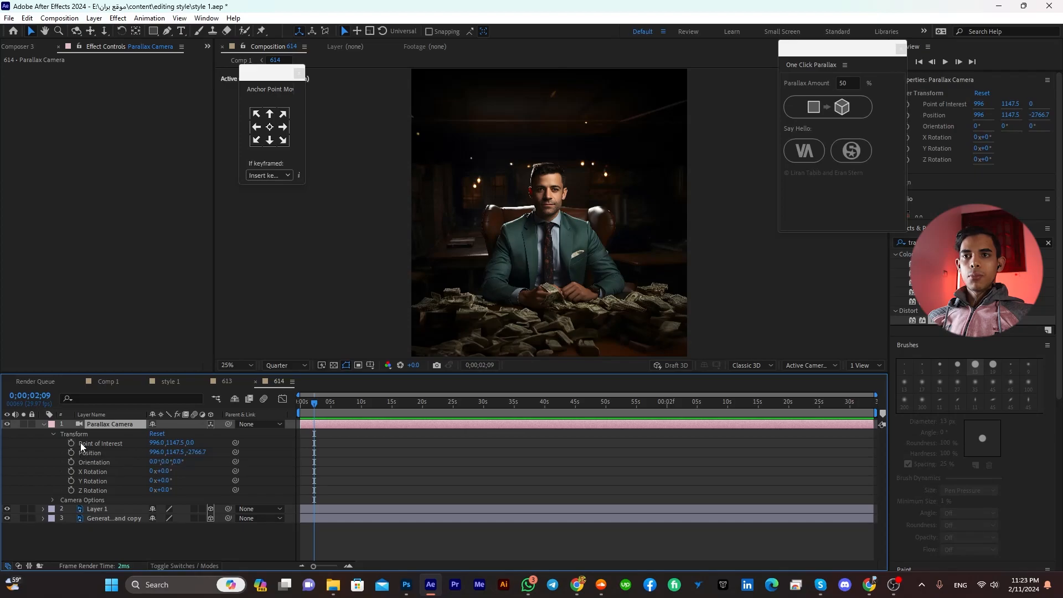
{"action": "left_click", "coordinate": [72, 443]}
{"action": "left_click", "coordinate": [71, 452]}
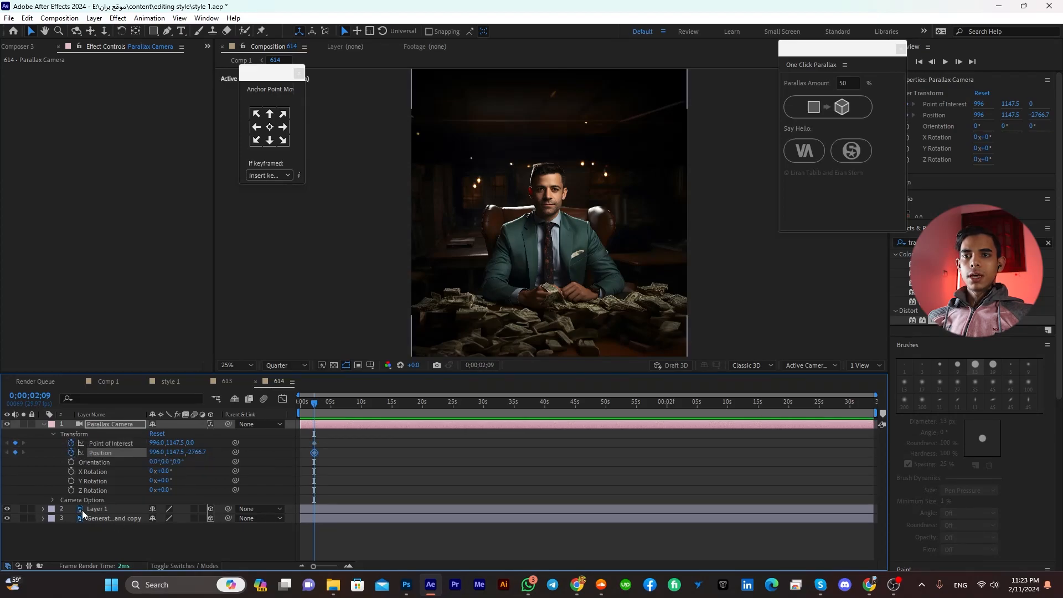
{"action": "left_click", "coordinate": [71, 491]}
{"action": "left_click_drag", "start_coordinate": [326, 439], "coordinate": [335, 491]}
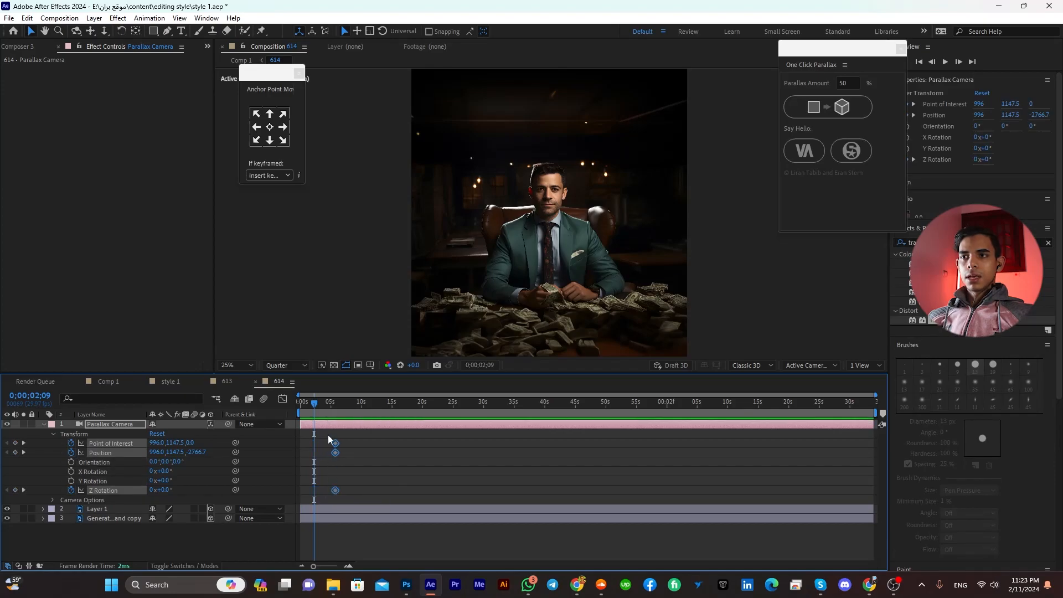
- At the start of composition 614, dolly and pan the Parallax Camera past the man to about position 594, 941, 971
{"action": "key", "text": "Home"}
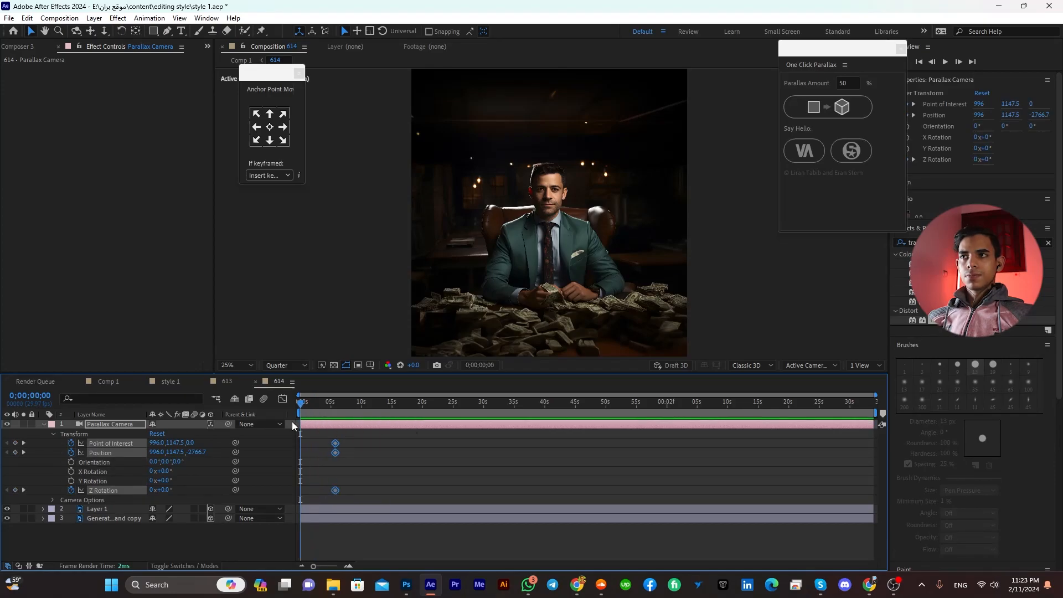
{"action": "left_click", "coordinate": [106, 33]}
{"action": "left_click_drag", "start_coordinate": [513, 223], "coordinate": [507, 178]}
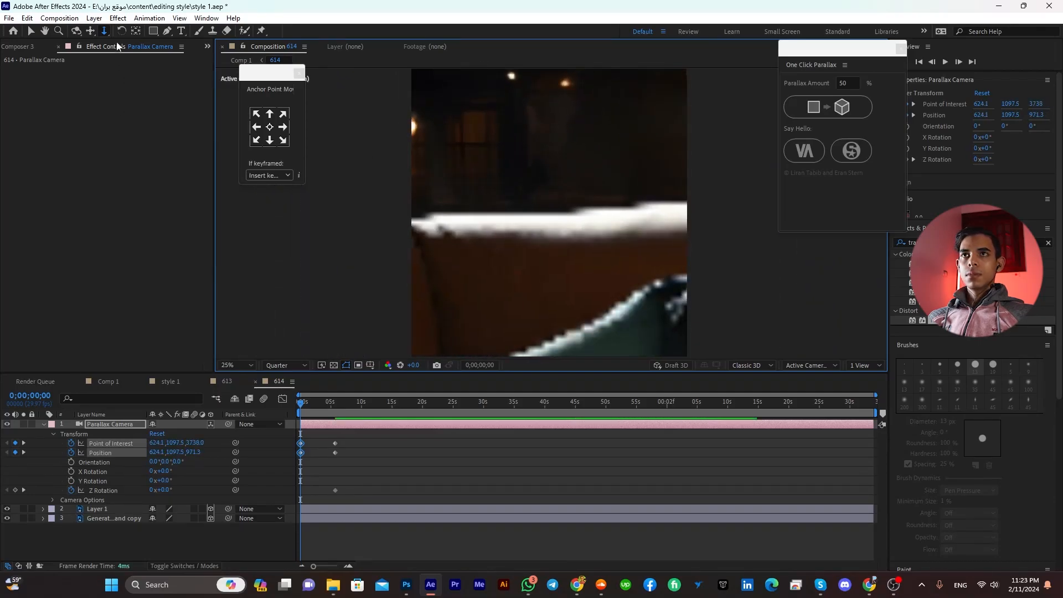
{"action": "left_click", "coordinate": [91, 31]}
{"action": "left_click_drag", "start_coordinate": [543, 256], "coordinate": [561, 364]}
- Set the Parallax Camera's Z Rotation to -4° at the start of the composition and preview the move
{"action": "left_click", "coordinate": [158, 490]}
{"action": "type", "text": "-4"}
{"action": "key", "text": "Return"}
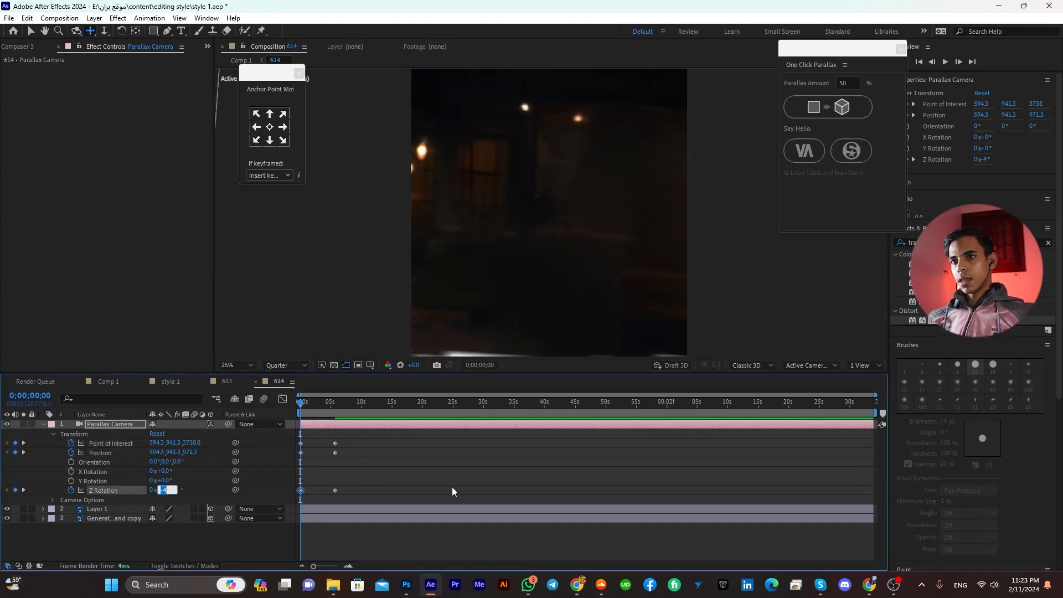
{"action": "left_click", "coordinate": [452, 491]}
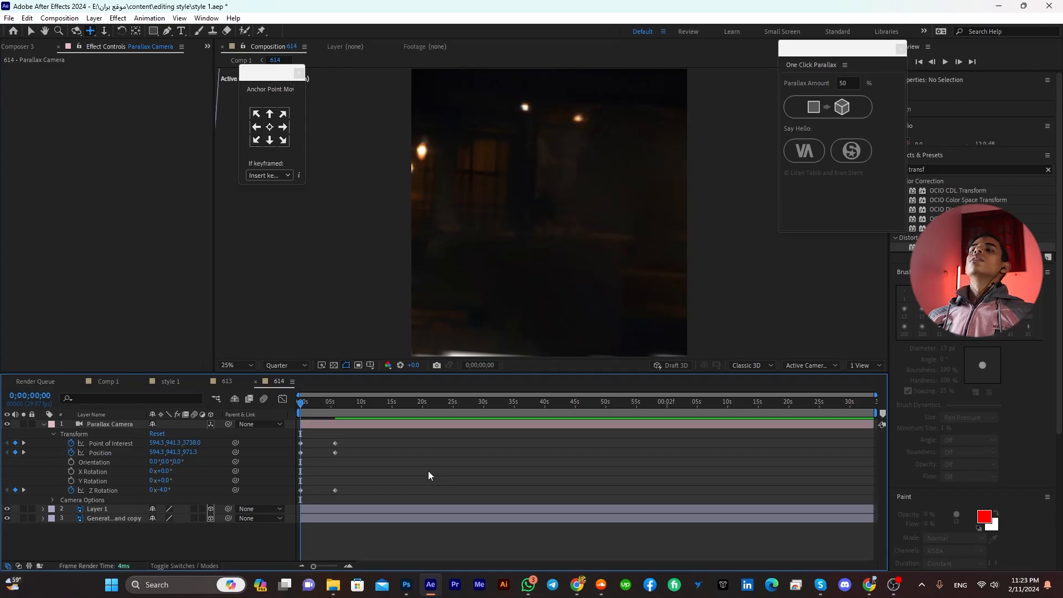
{"action": "key", "text": "space"}
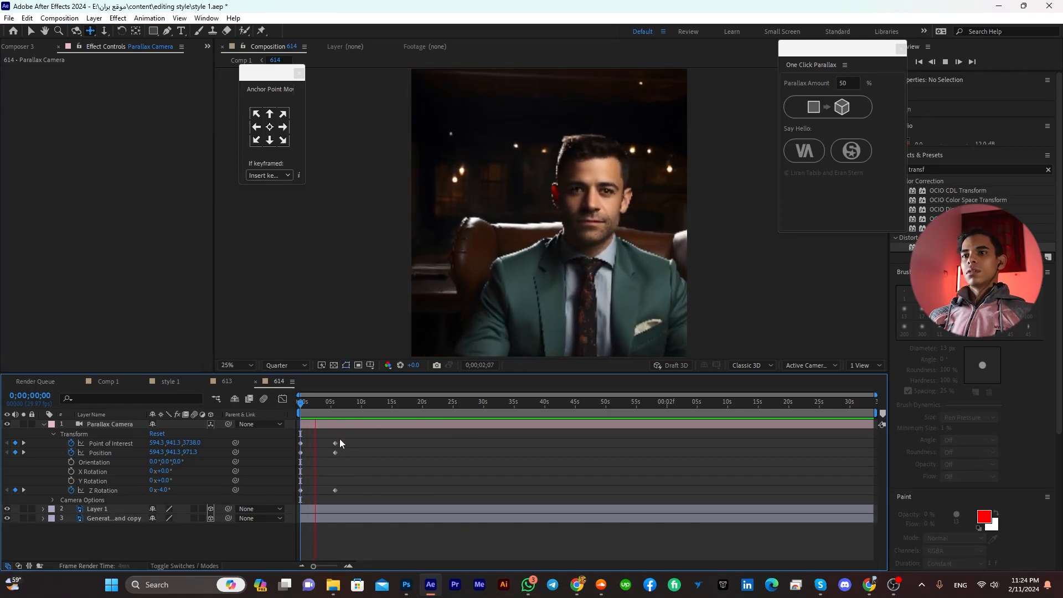
- Move the Parallax Camera's end keyframes to about 4 seconds, apply Easy Ease to all its keyframes and preview
{"action": "left_click_drag", "start_coordinate": [349, 437], "coordinate": [323, 492]}
{"action": "left_click_drag", "start_coordinate": [337, 441], "coordinate": [283, 494]}
{"action": "key", "text": "F9"}
{"action": "key", "text": "space"}
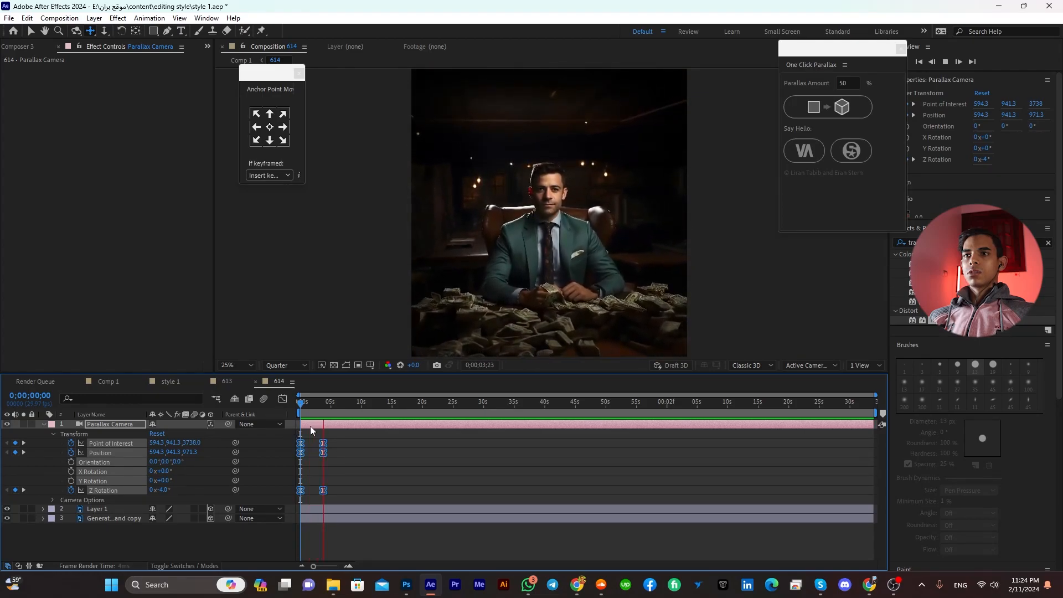
{"action": "key", "text": "space"}
{"action": "key", "text": "space"}
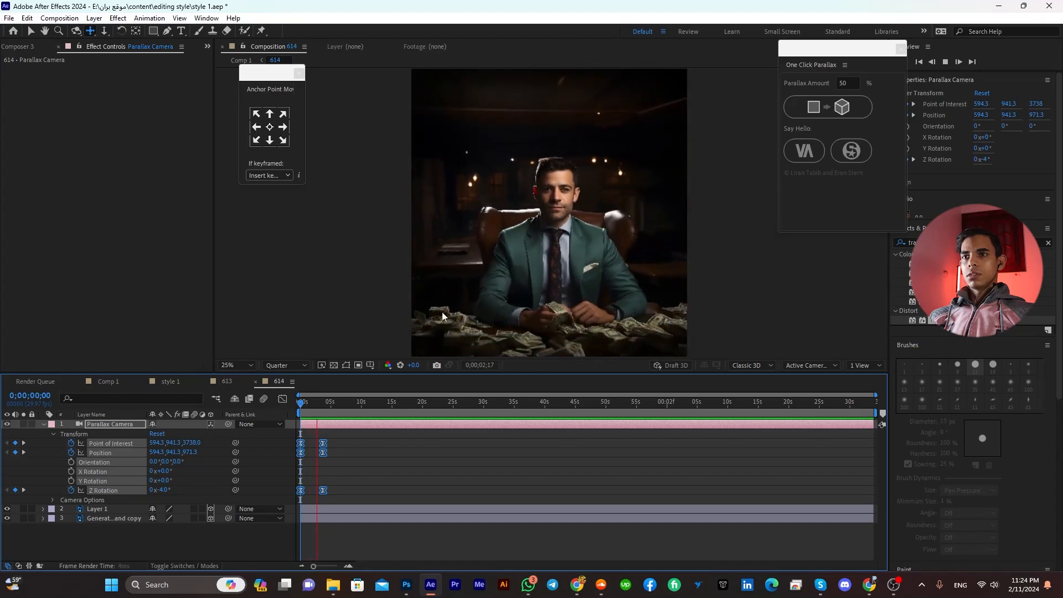
{"action": "key", "text": "space"}
- Look at the style 1 reference composition, then preview the parallax scene in Comp 1 from 0;00;00;16
{"action": "left_click", "coordinate": [165, 382]}
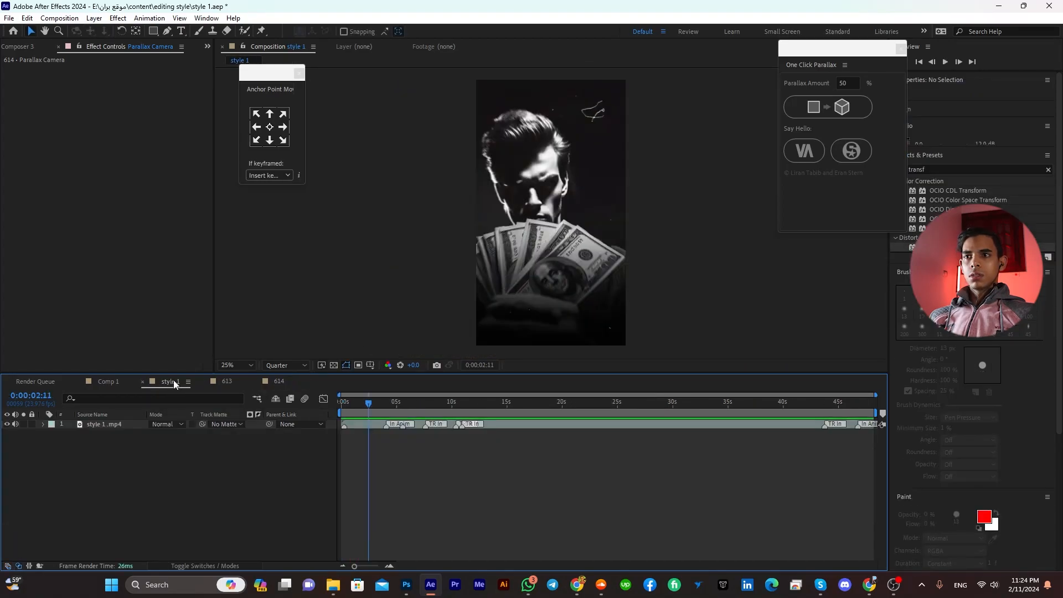
{"action": "left_click", "coordinate": [108, 381]}
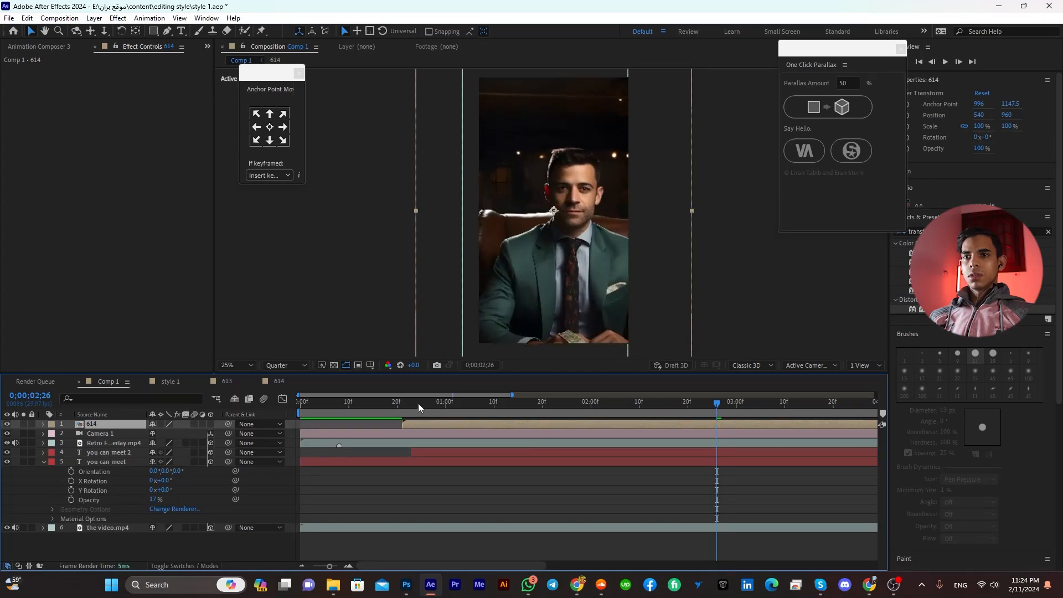
{"action": "left_click_drag", "start_coordinate": [418, 403], "coordinate": [377, 413]}
{"action": "key", "text": "space"}
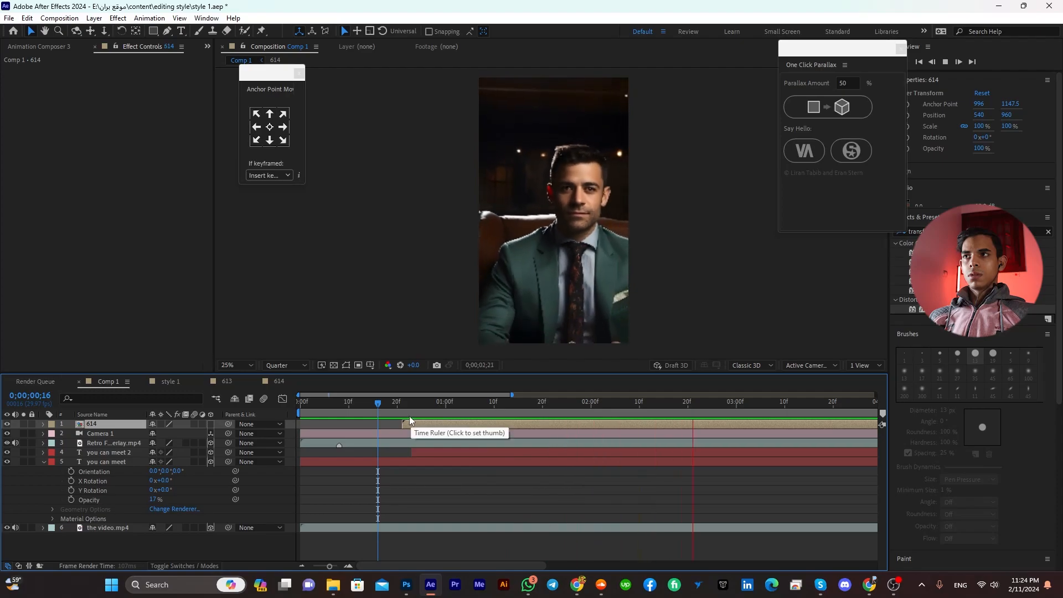
{"action": "key", "text": "space"}
{"action": "key", "text": "space"}
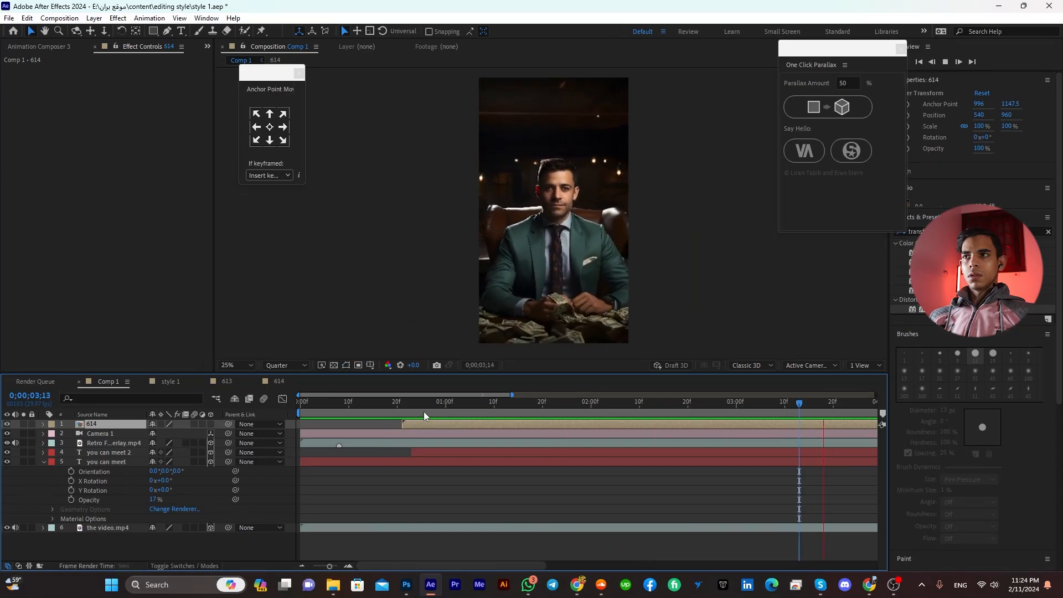
{"action": "key", "text": "space"}
- Place layer 614 below Camera 1 and shift it to start at the camera's second Position keyframe, at 0;00;00;27
{"action": "left_click_drag", "start_coordinate": [98, 424], "coordinate": [98, 435]}
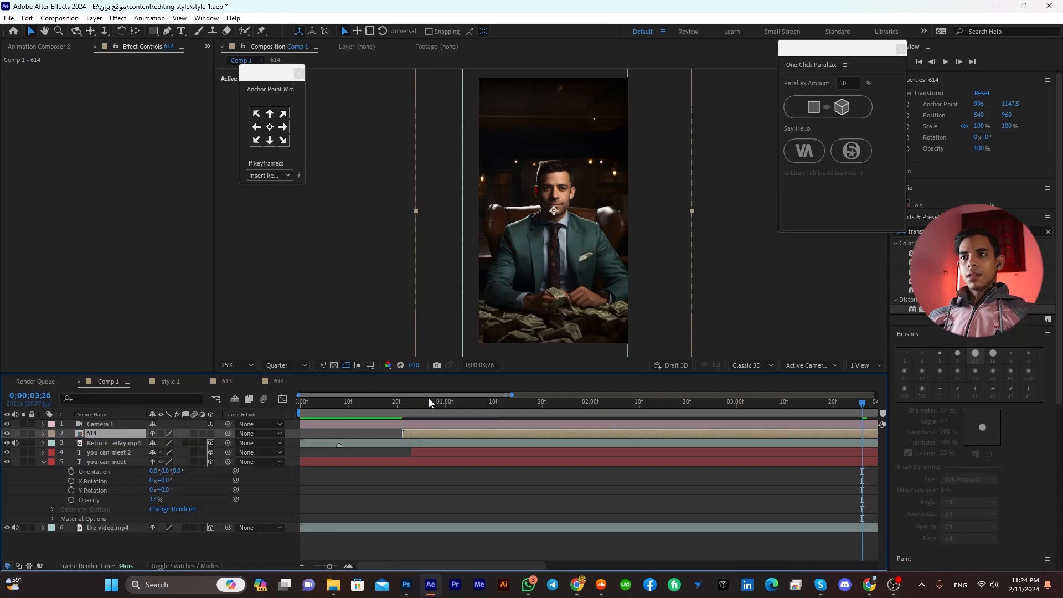
{"action": "left_click_drag", "start_coordinate": [428, 398], "coordinate": [388, 416]}
{"action": "left_click", "coordinate": [133, 424]}
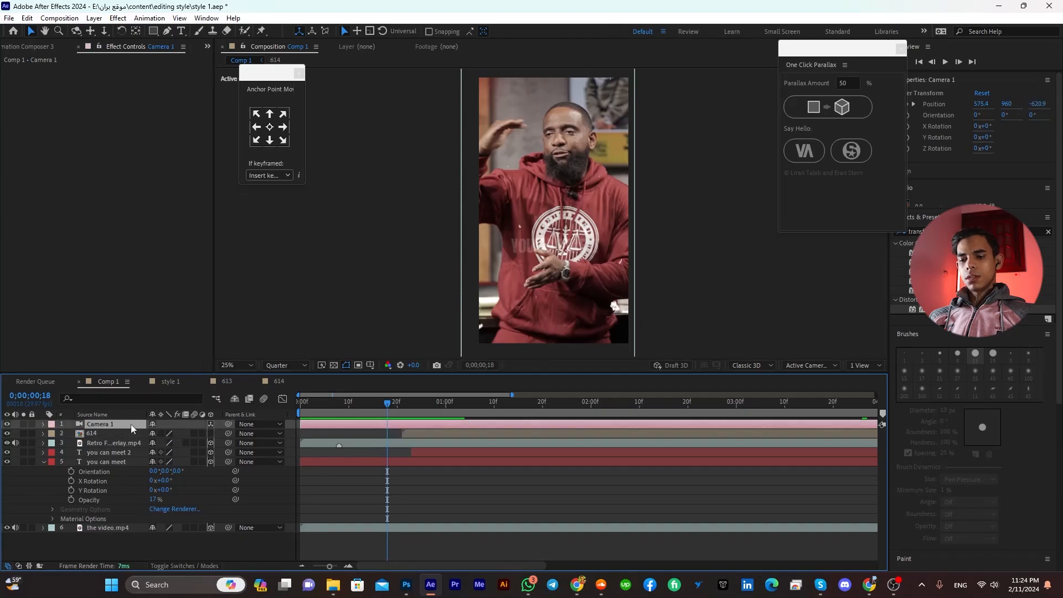
{"action": "key", "text": "p"}
{"action": "left_click_drag", "start_coordinate": [432, 440], "coordinate": [549, 444]}
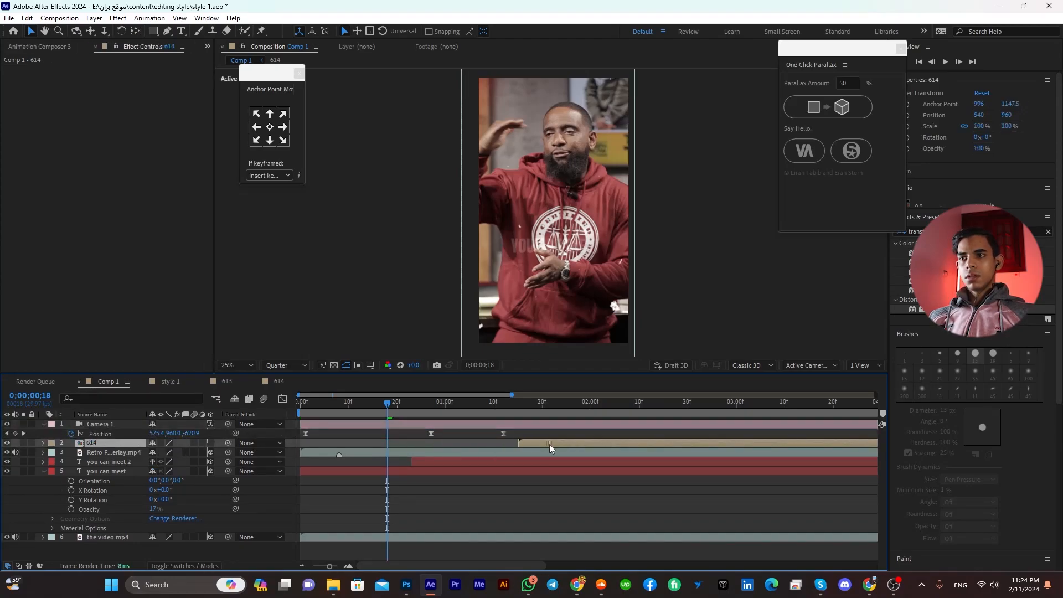
{"action": "mouse_move", "coordinate": [435, 406]}
{"action": "left_mouse_down"}
{"action": "mouse_move", "coordinate": [479, 409]}
{"action": "mouse_move", "coordinate": [423, 411]}
{"action": "left_mouse_up"}
{"action": "key", "text": "space"}
{"action": "key", "text": "space"}
{"action": "left_click_drag", "start_coordinate": [533, 442], "coordinate": [447, 458]}
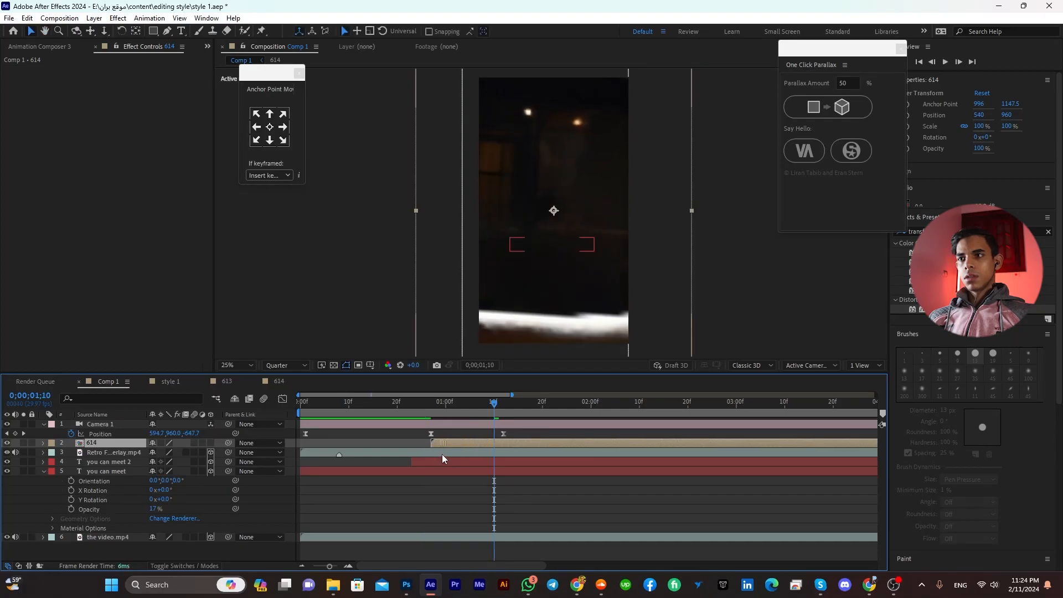
- Fade in layer 614 with Opacity from 0% at 0;00;00;27 to 100% at Camera 1's third Position keyframe, and preview it
{"action": "key", "text": "t"}
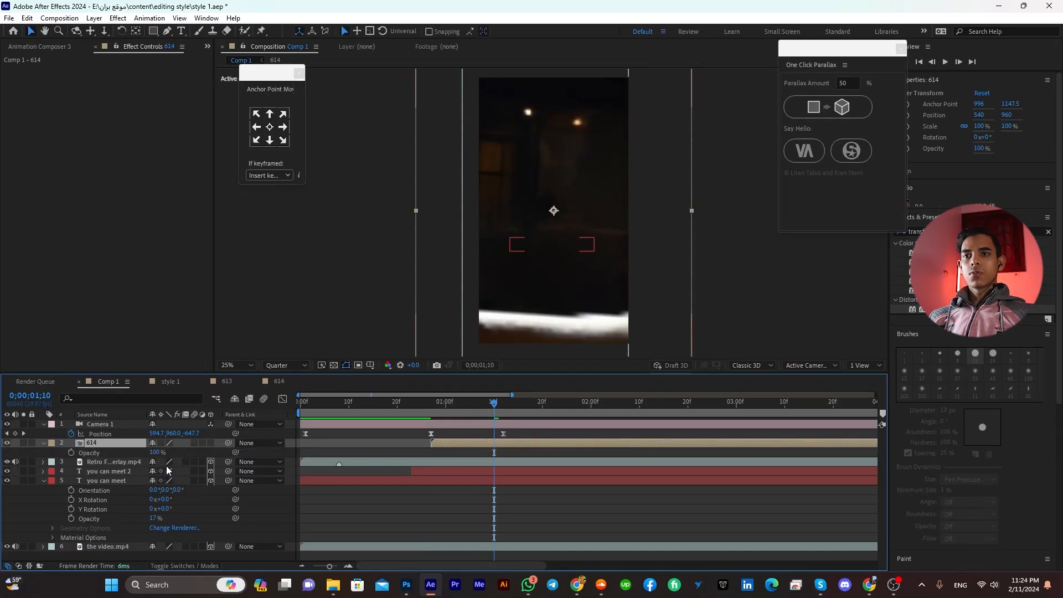
{"action": "left_click", "coordinate": [70, 452]}
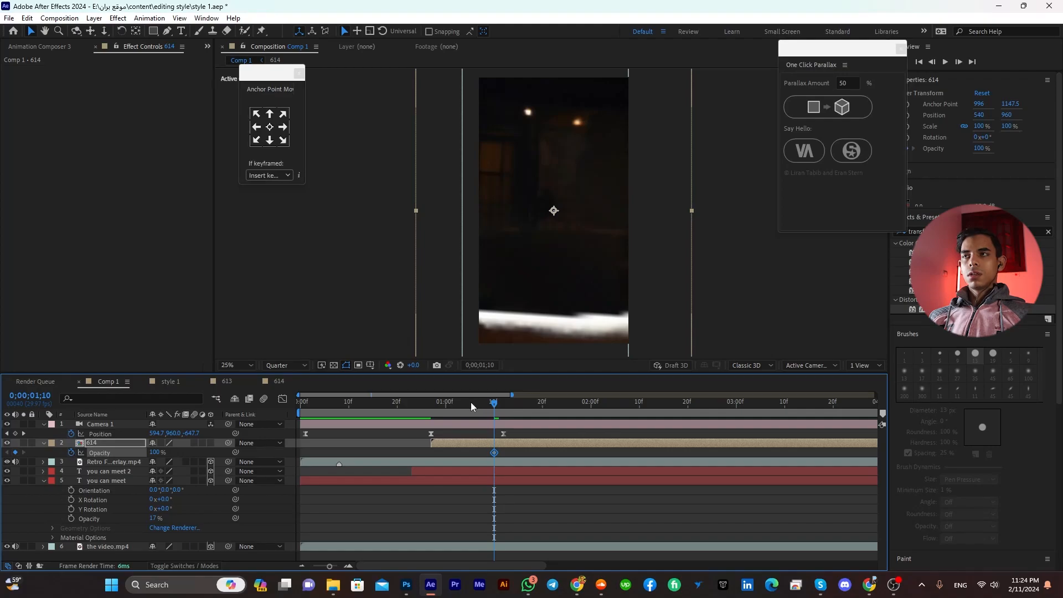
{"action": "left_click_drag", "start_coordinate": [490, 447], "coordinate": [504, 453]}
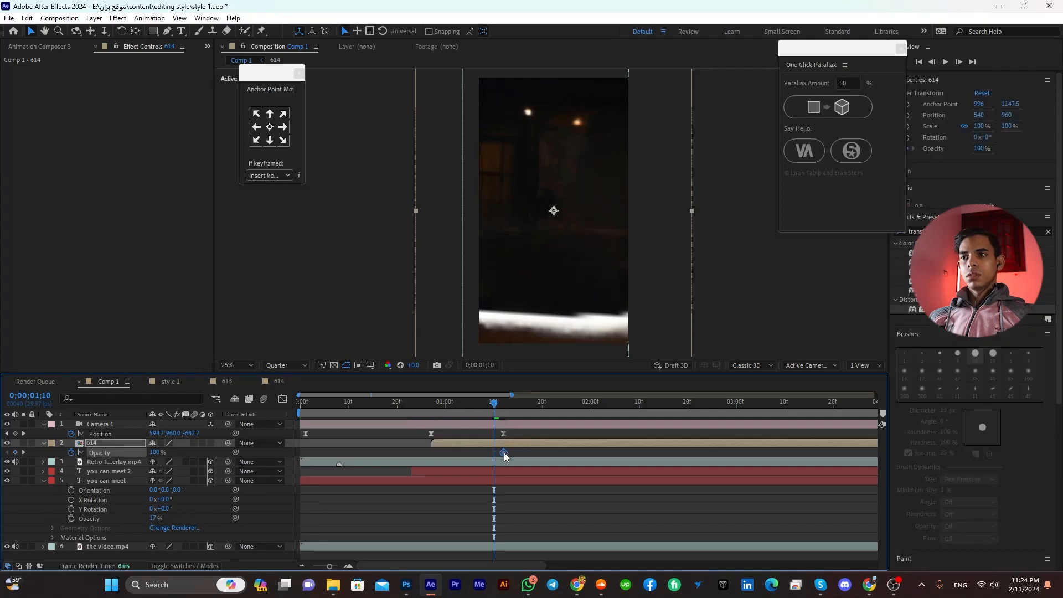
{"action": "left_click_drag", "start_coordinate": [470, 406], "coordinate": [441, 407]}
{"action": "left_click_drag", "start_coordinate": [161, 454], "coordinate": [114, 464]}
{"action": "key", "text": "space"}
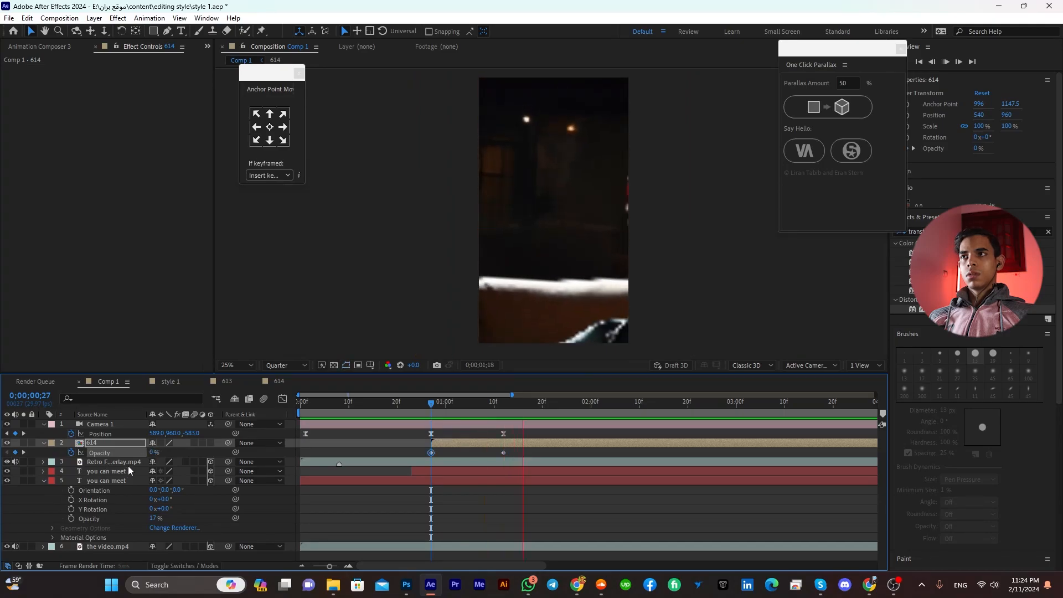
{"action": "left_click", "coordinate": [407, 405]}
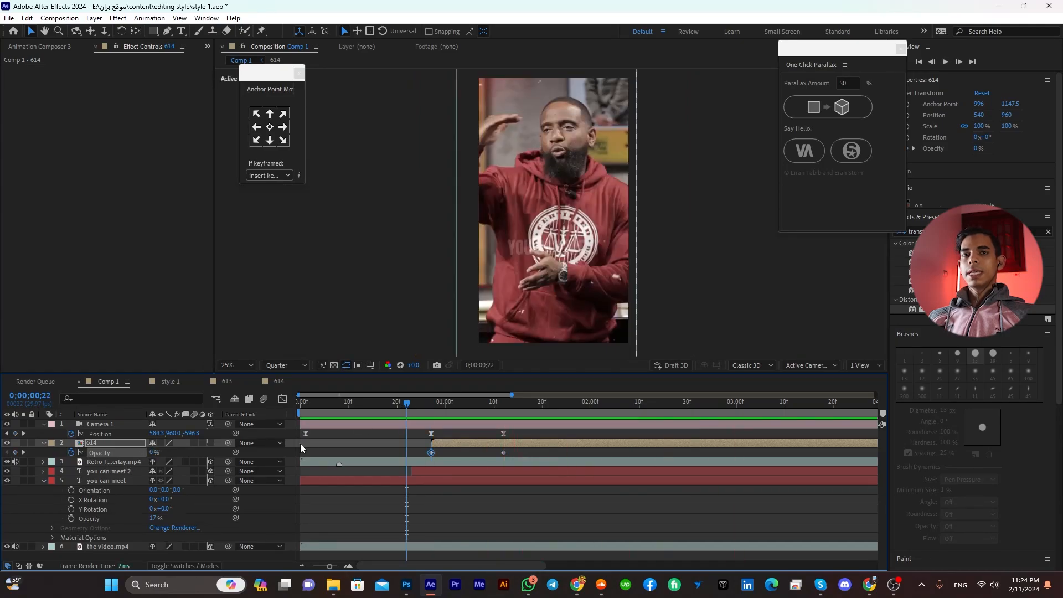
{"action": "key", "text": "space"}
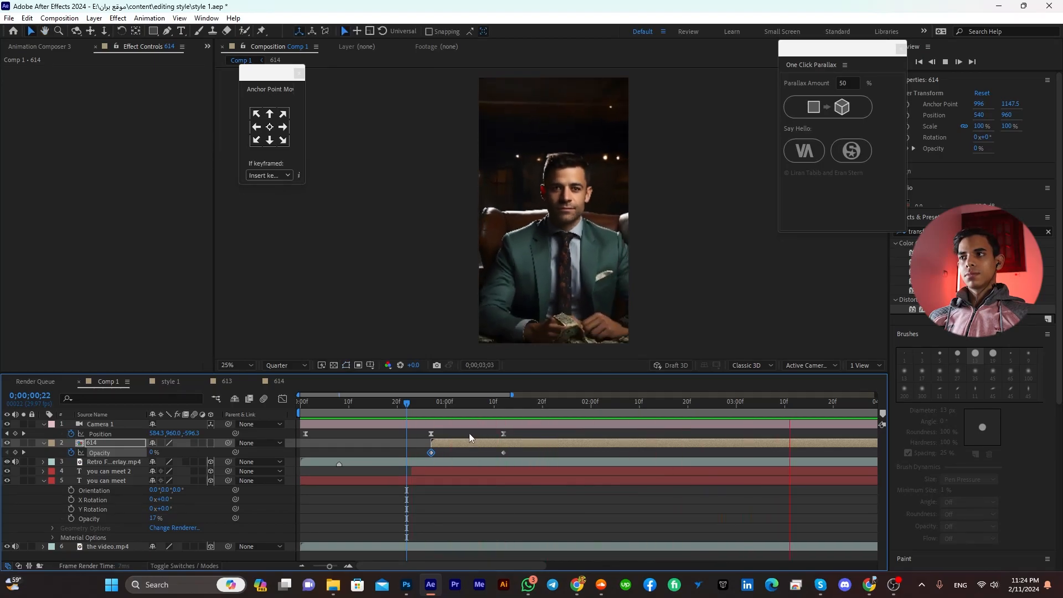
{"action": "key", "text": "space"}
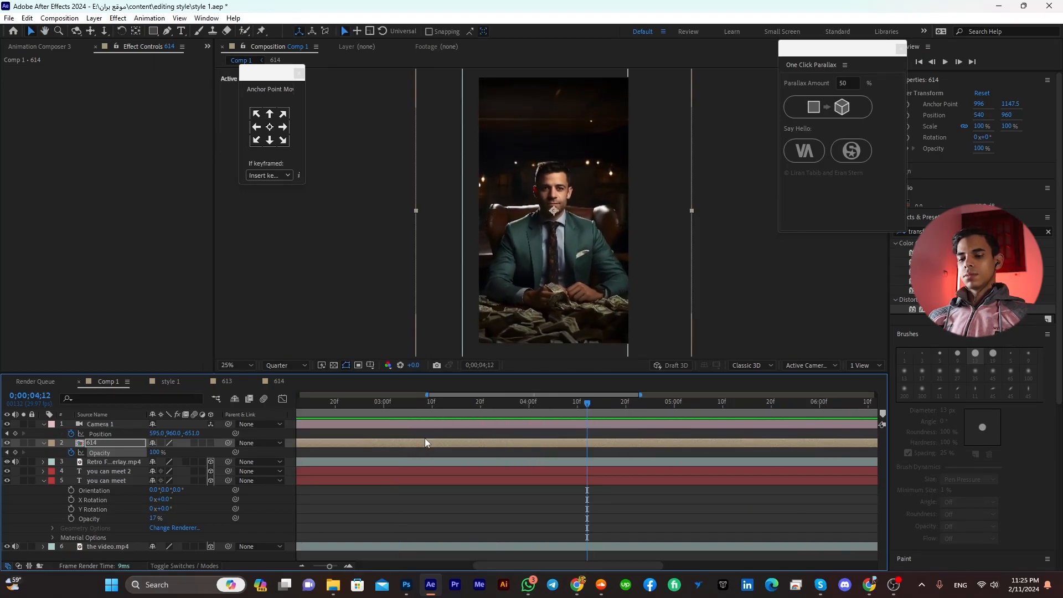
- Apply Easy Ease to layer 614's two Opacity keyframes, preview the transition and save the project
{"action": "key", "text": "minus"}
{"action": "key", "text": "minus"}
{"action": "left_click", "coordinate": [333, 407]}
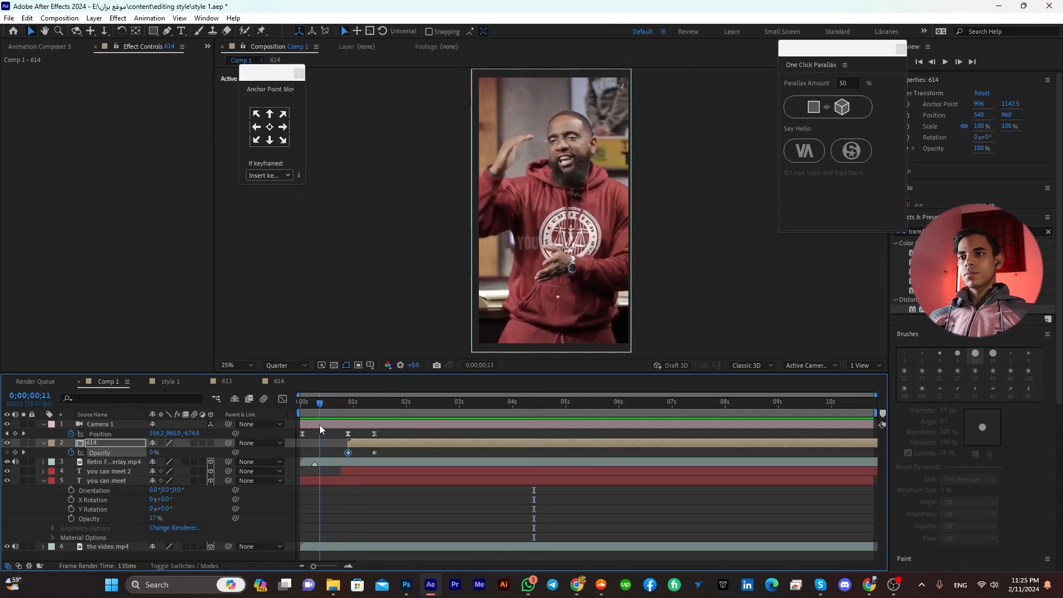
{"action": "left_click", "coordinate": [395, 452]}
{"action": "left_click_drag", "start_coordinate": [347, 452], "coordinate": [333, 455]}
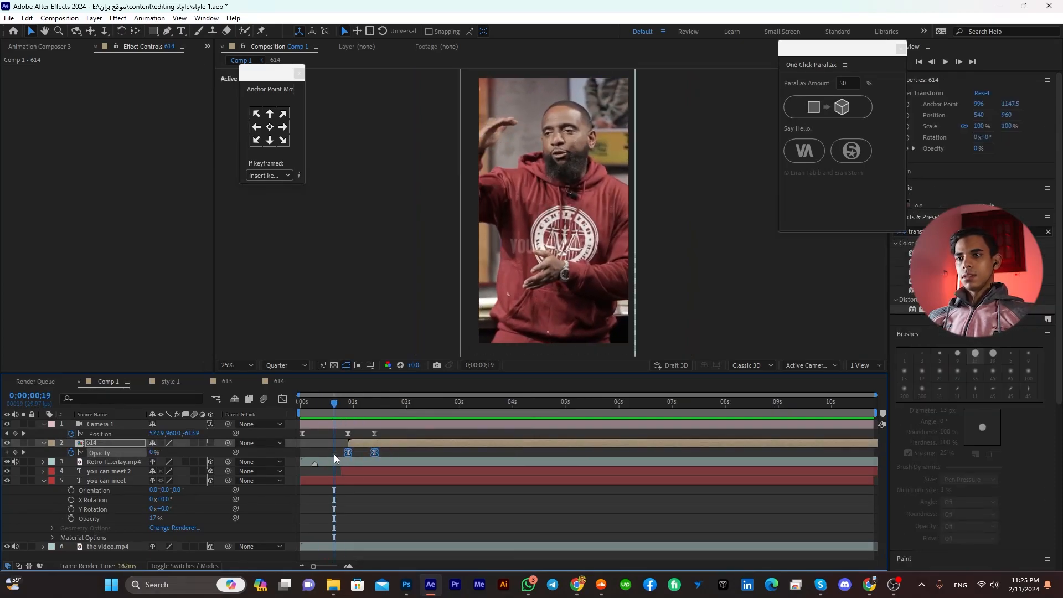
{"action": "key", "text": "space"}
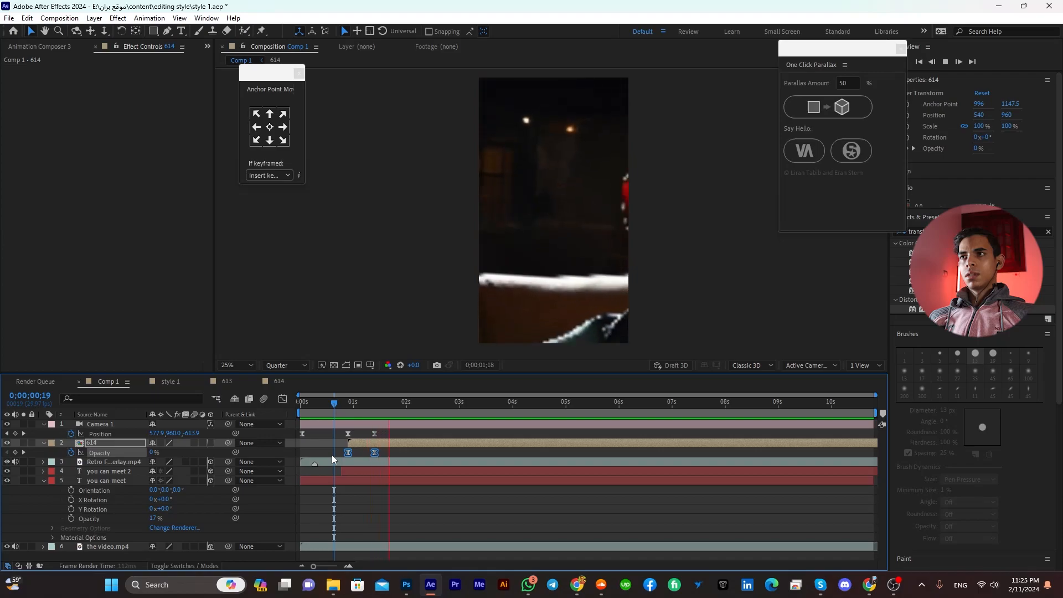
{"action": "key", "text": "space"}
{"action": "key", "text": "space"}
{"action": "key", "text": "space"}
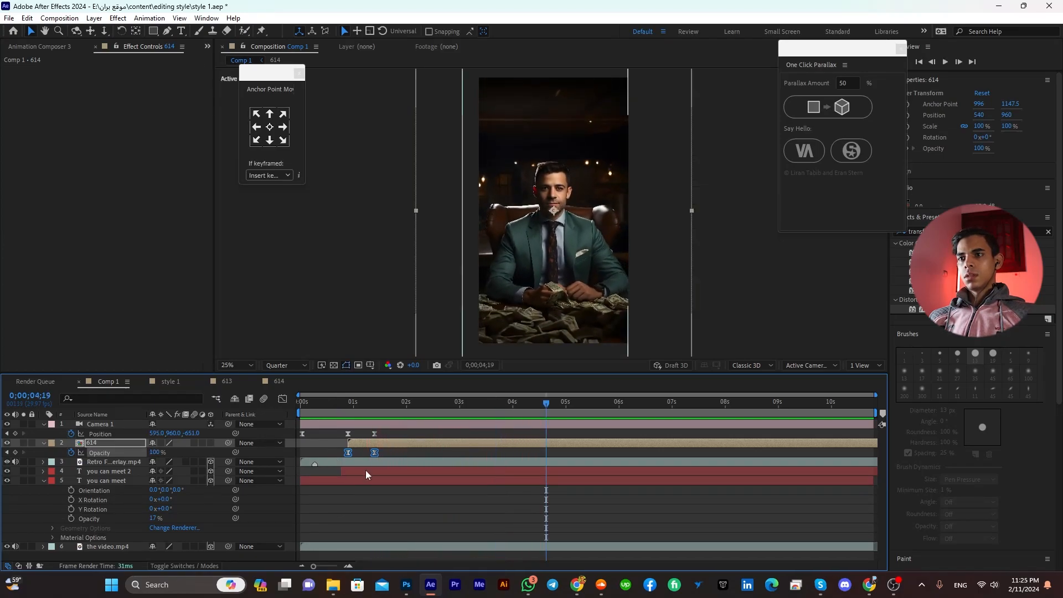
{"action": "left_click", "coordinate": [370, 496]}
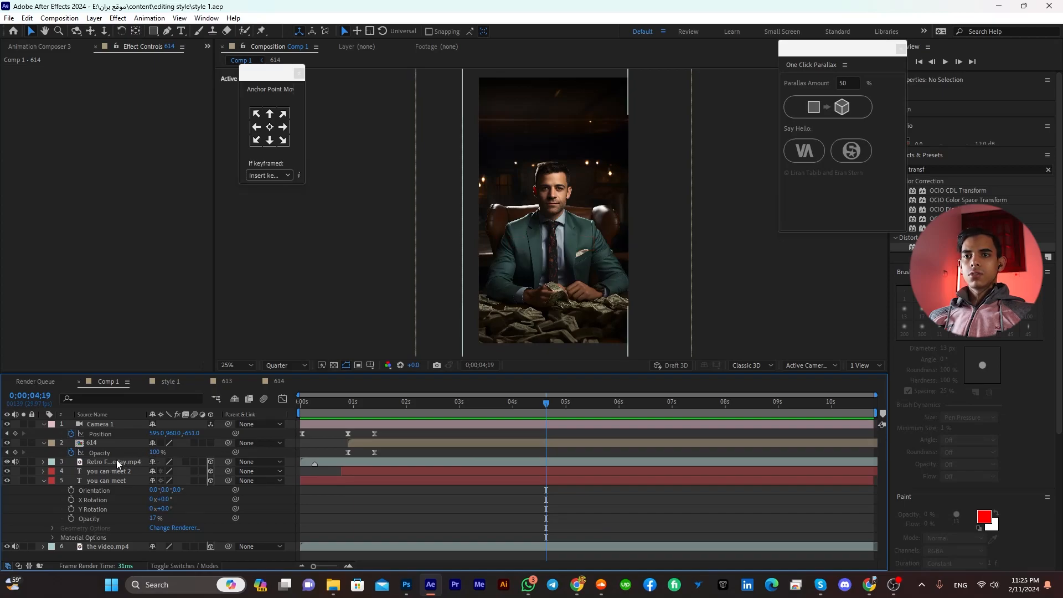
- Move the Retro Film Overlay layer above Camera 1 and preview Comp 1 from 0;00;00;09
{"action": "left_click_drag", "start_coordinate": [116, 463], "coordinate": [113, 421]}
{"action": "left_click_drag", "start_coordinate": [399, 404], "coordinate": [317, 428]}
{"action": "key", "text": "space"}
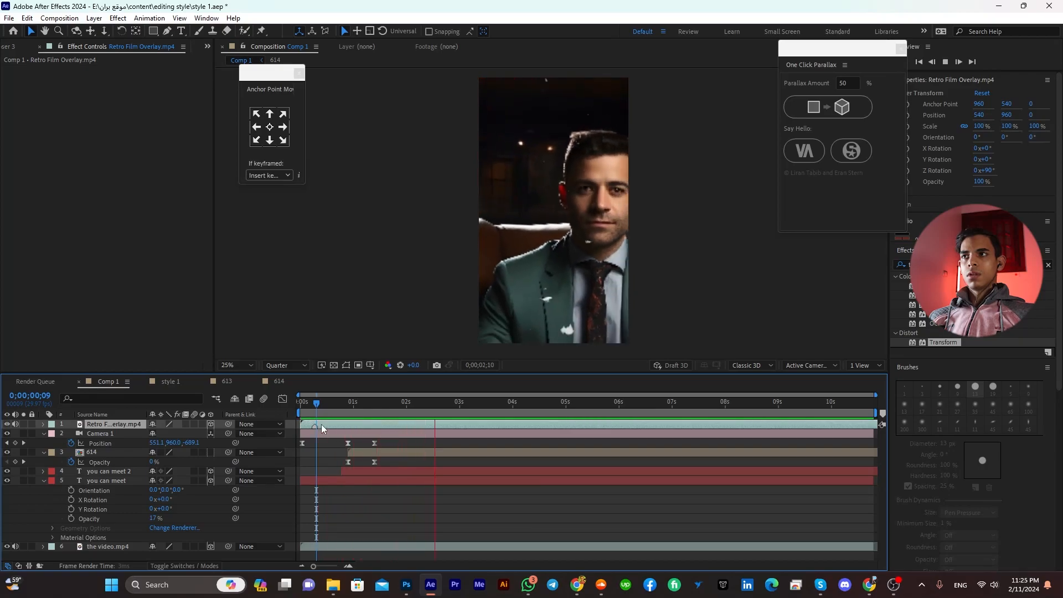
{"action": "key", "text": "space"}
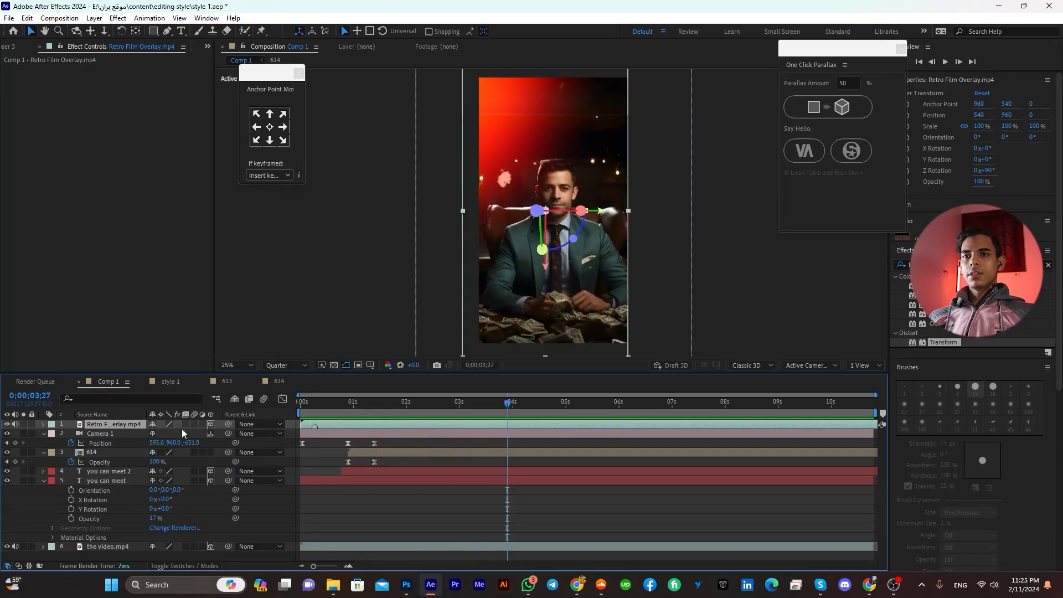
- Set the Retro Film Overlay layer's Opacity to 70% and preview Comp 1 from 0;00;00;13
{"action": "key", "text": "t"}
{"action": "left_click_drag", "start_coordinate": [153, 434], "coordinate": [143, 437]}
{"action": "left_click_drag", "start_coordinate": [370, 412], "coordinate": [327, 421]}
{"action": "key", "text": "space"}
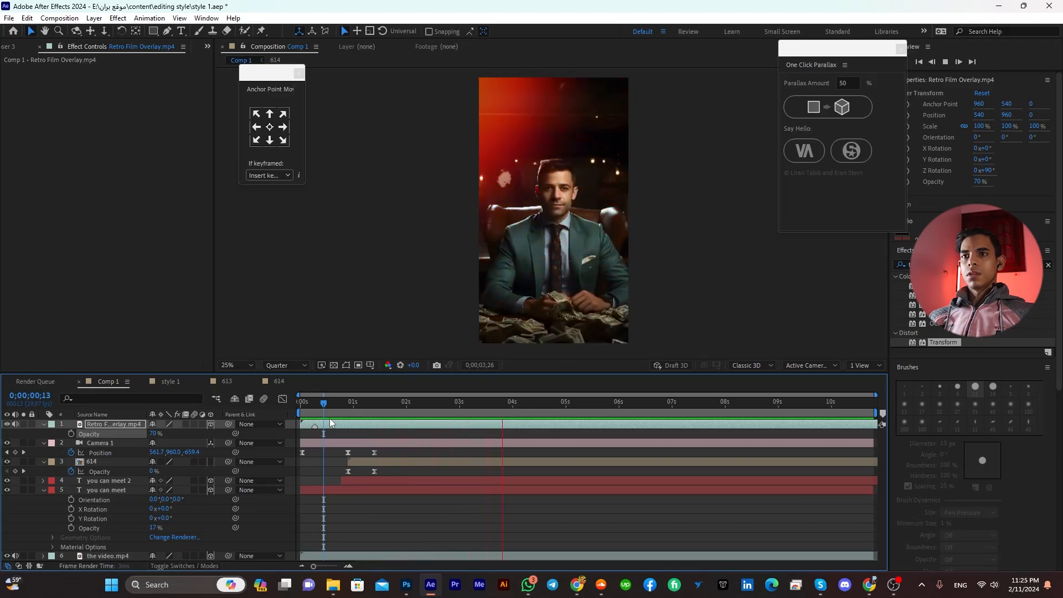
- Stop the preview and examine the BASIC FINANCIAL NEEDS title layout in the style 1 reference at 0:00:04:00
{"action": "key", "text": "space"}
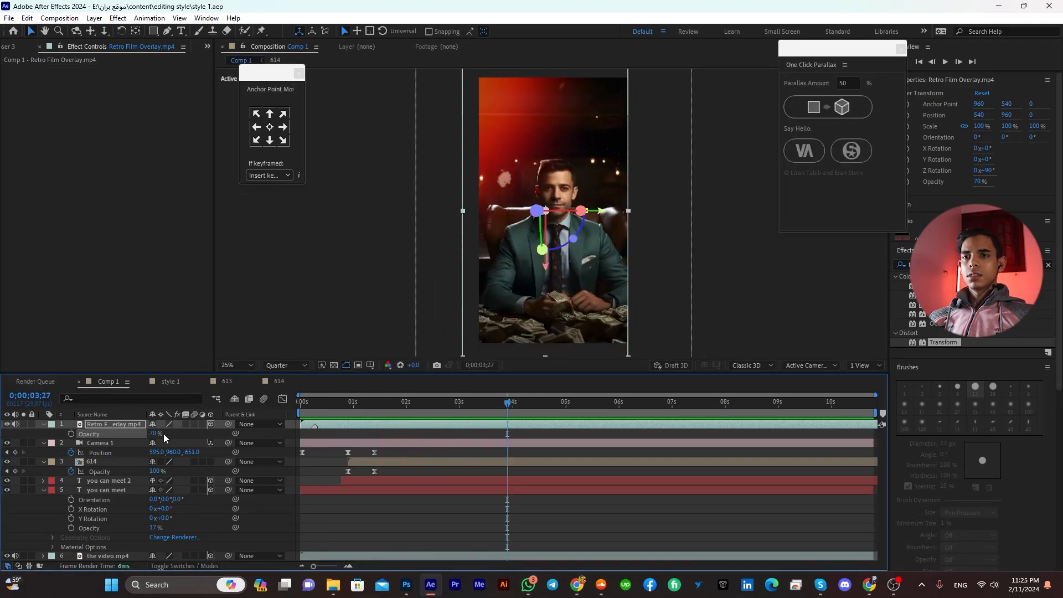
{"action": "left_click", "coordinate": [171, 382]}
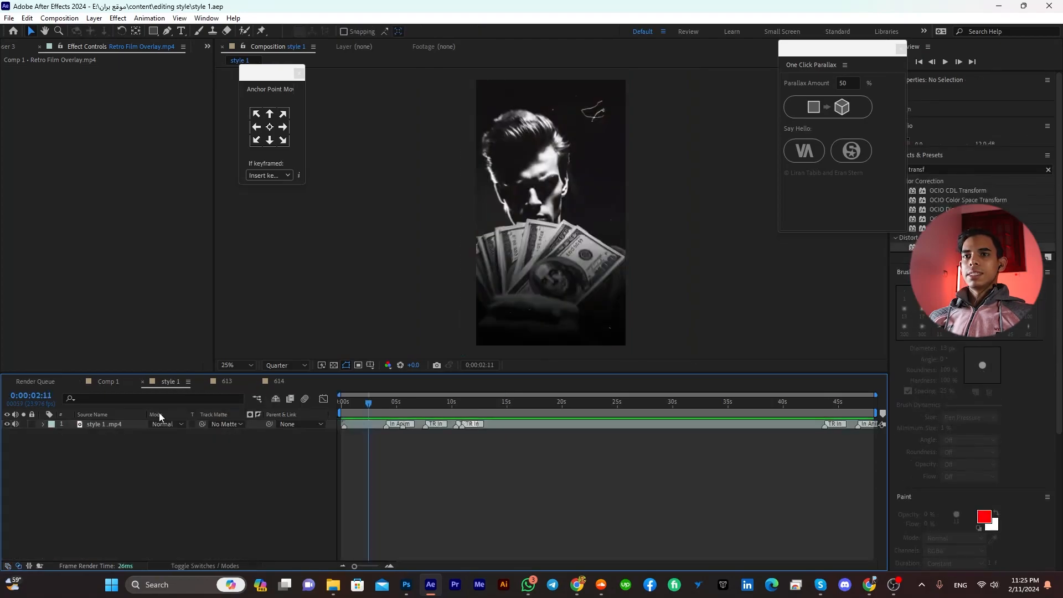
{"action": "mouse_move", "coordinate": [370, 406]}
{"action": "left_mouse_down"}
{"action": "mouse_move", "coordinate": [400, 404]}
{"action": "mouse_move", "coordinate": [387, 410]}
{"action": "left_mouse_up"}
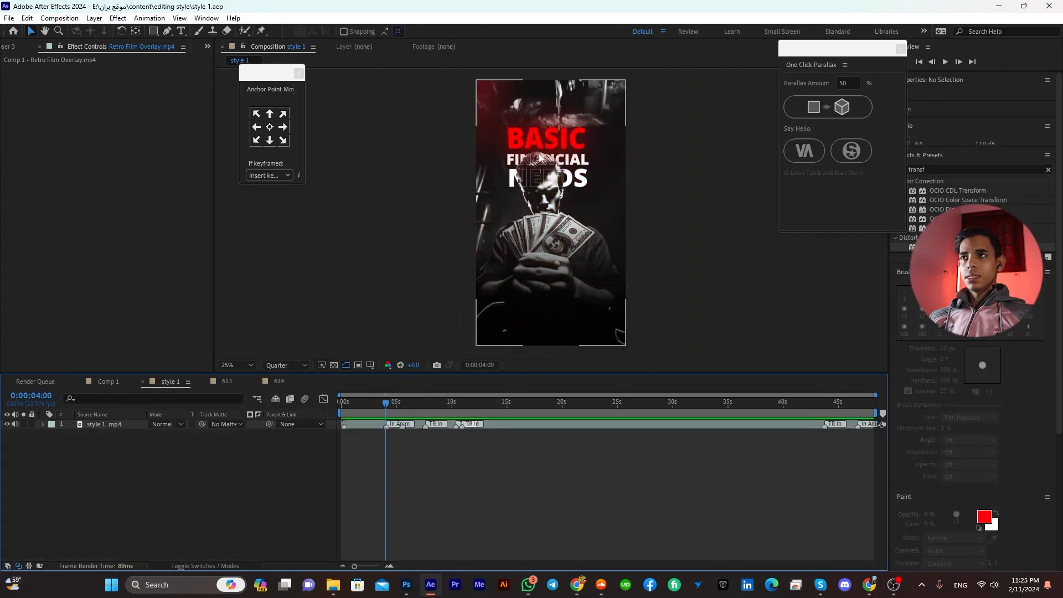
{"action": "scroll", "coordinate": [546, 158], "scroll_direction": "up", "scroll_amount": 4}
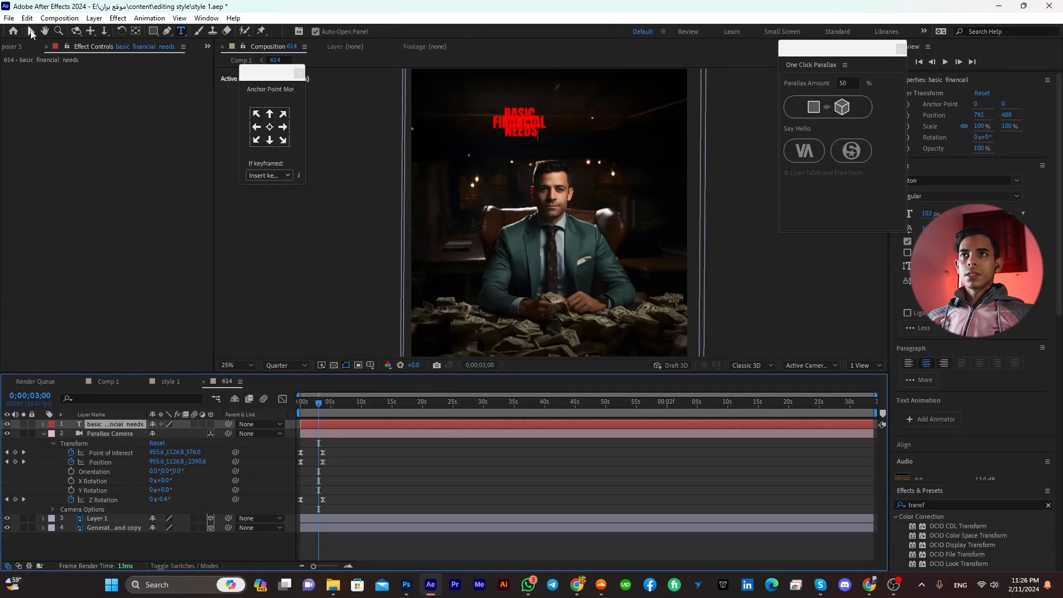
- Increase the leading of the basic financial needs text in composition 614 and centre it just above the man's head
{"action": "left_click", "coordinate": [31, 32]}
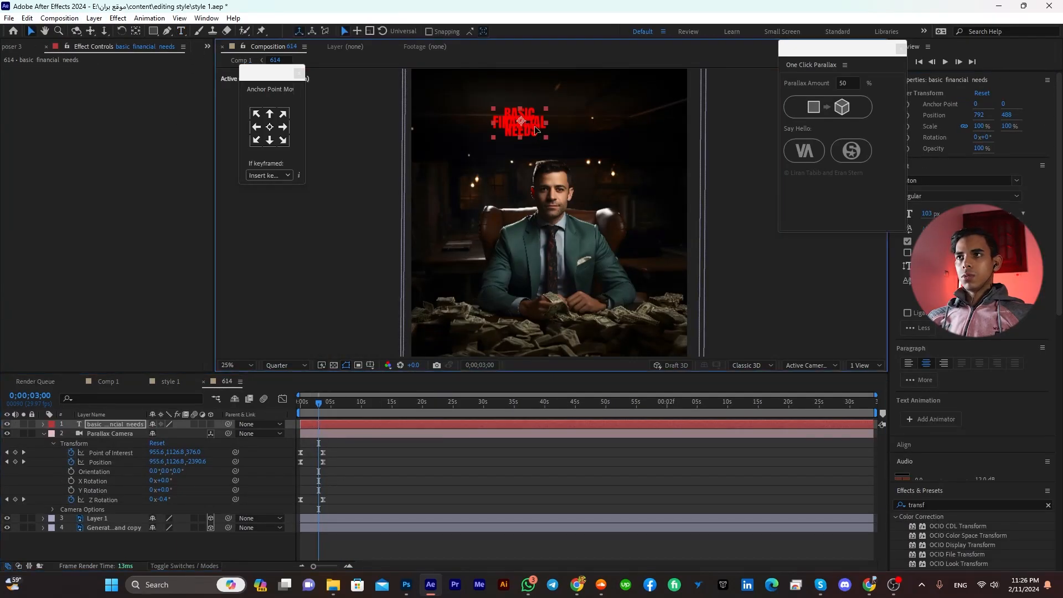
{"action": "left_click_drag", "start_coordinate": [530, 125], "coordinate": [550, 139]}
{"action": "left_click", "coordinate": [1008, 213]}
{"action": "left_click_drag", "start_coordinate": [1028, 213], "coordinate": [1028, 206]}
{"action": "scroll", "coordinate": [491, 144], "scroll_direction": "up", "scroll_amount": 3}
{"action": "scroll", "coordinate": [544, 141], "scroll_direction": "down", "scroll_amount": 1}
{"action": "left_click_drag", "start_coordinate": [543, 142], "coordinate": [538, 246]}
{"action": "left_click_drag", "start_coordinate": [525, 166], "coordinate": [548, 178]}
- Delete the word BASIC from the basic financial needs text and move its layer below Parallax Camera and above Layer 1
{"action": "key", "text": "ctrl+t"}
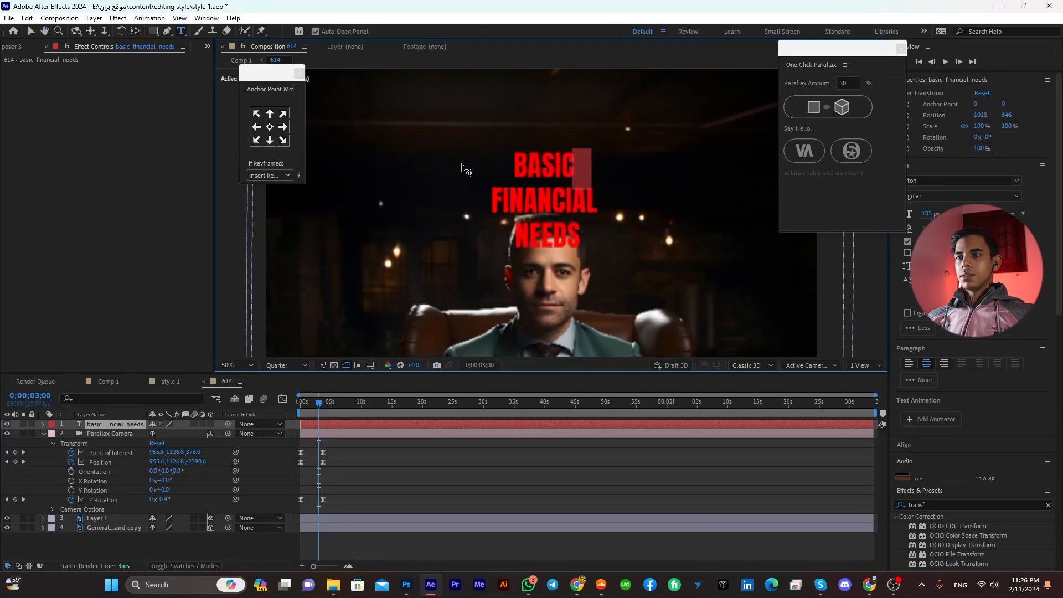
{"action": "double_click", "coordinate": [530, 168]}
{"action": "key", "text": "BackSpace"}
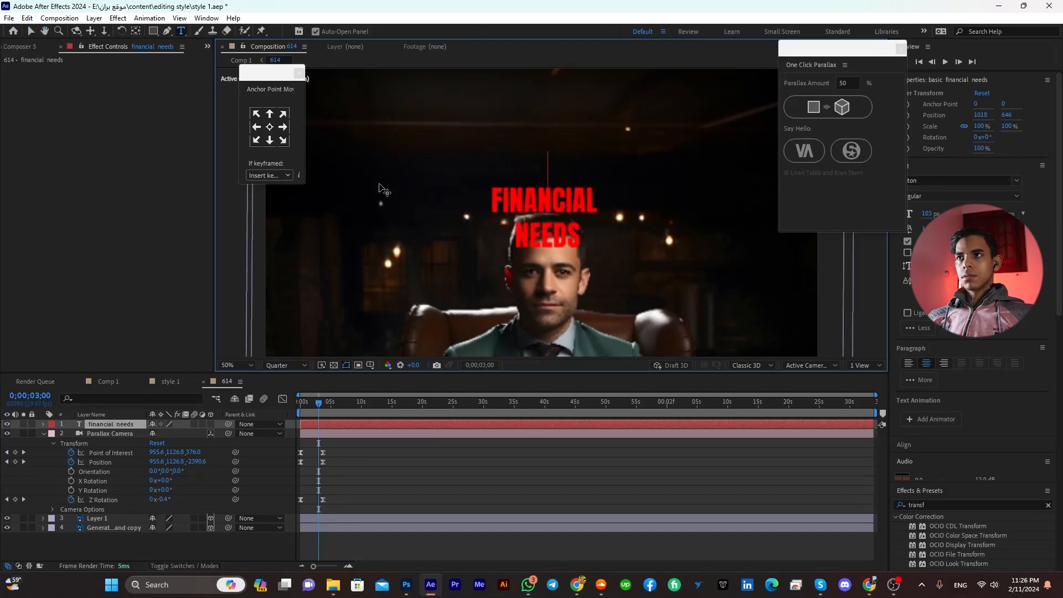
{"action": "left_click", "coordinate": [31, 30]}
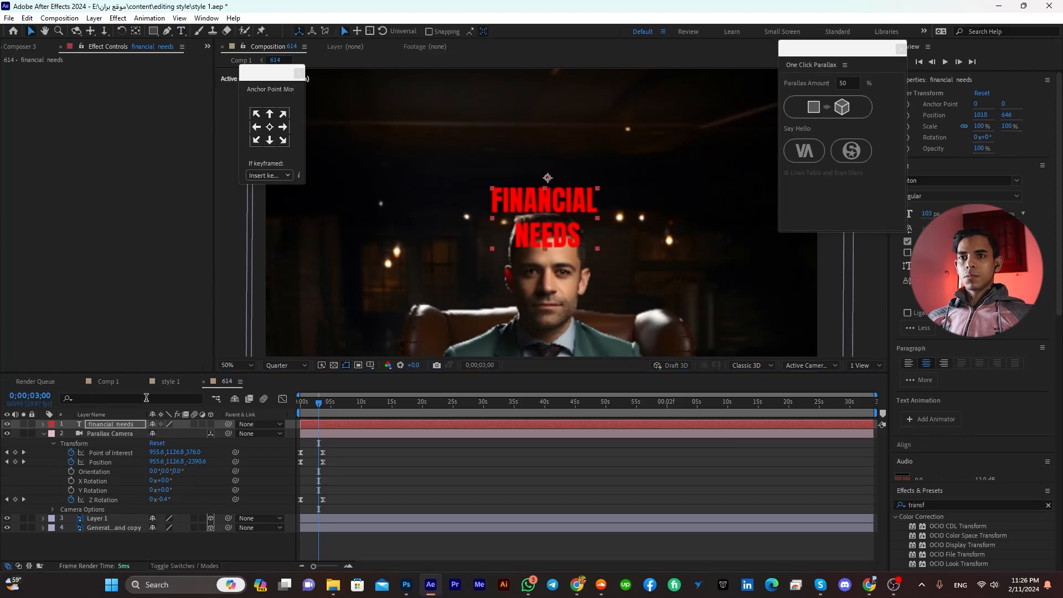
{"action": "left_click", "coordinate": [118, 424]}
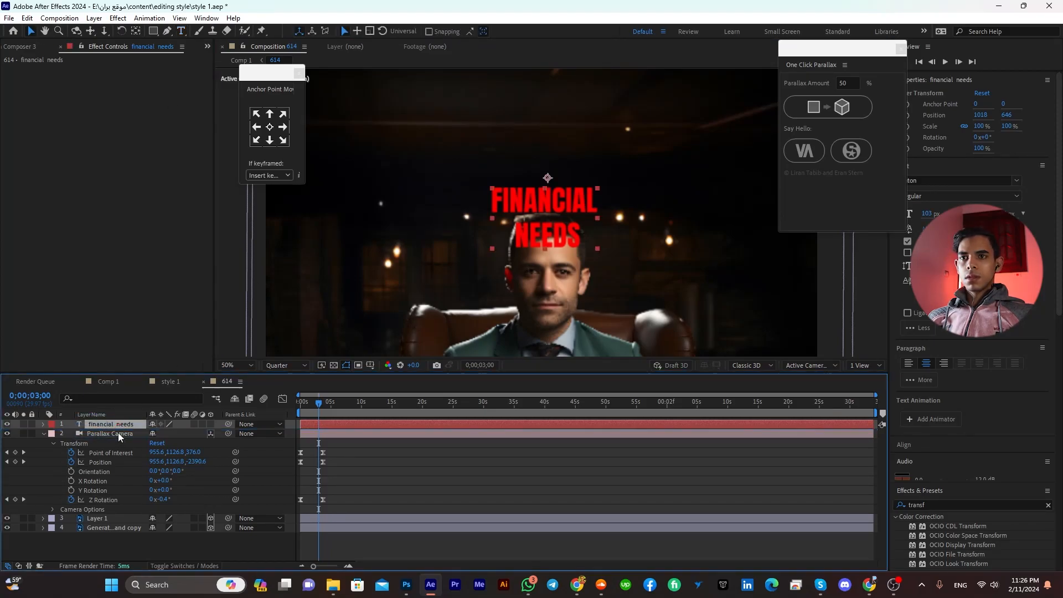
{"action": "left_click_drag", "start_coordinate": [118, 427], "coordinate": [111, 506]}
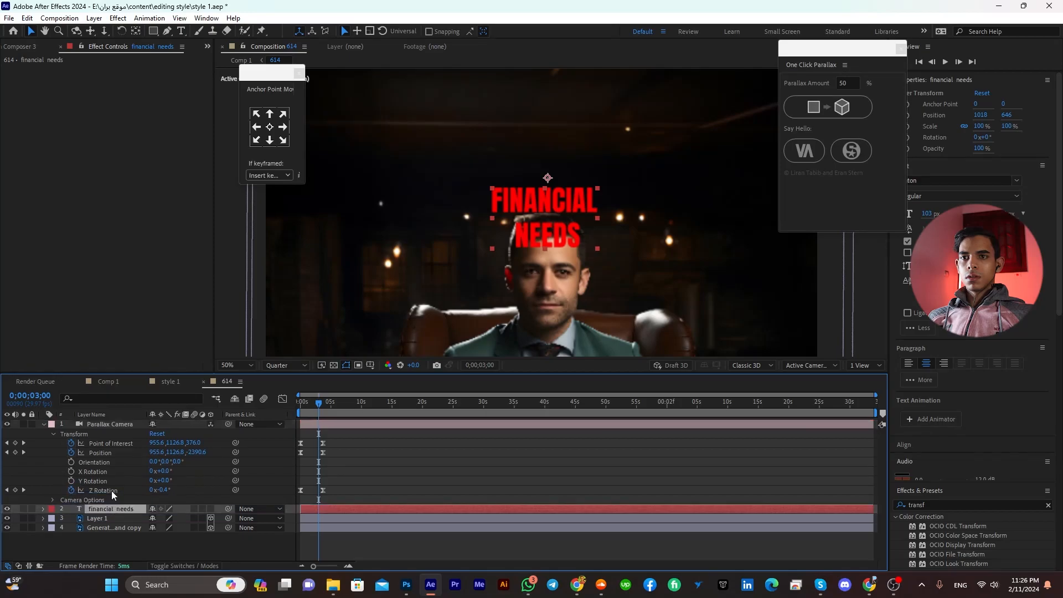
- Duplicate the financial needs layer, raise the copy above the original and replace its text with "basic"
{"action": "key", "text": "ctrl+d"}
{"action": "left_click_drag", "start_coordinate": [546, 201], "coordinate": [552, 167]}
{"action": "double_click", "coordinate": [552, 167]}
{"action": "type", "text": "basic"}
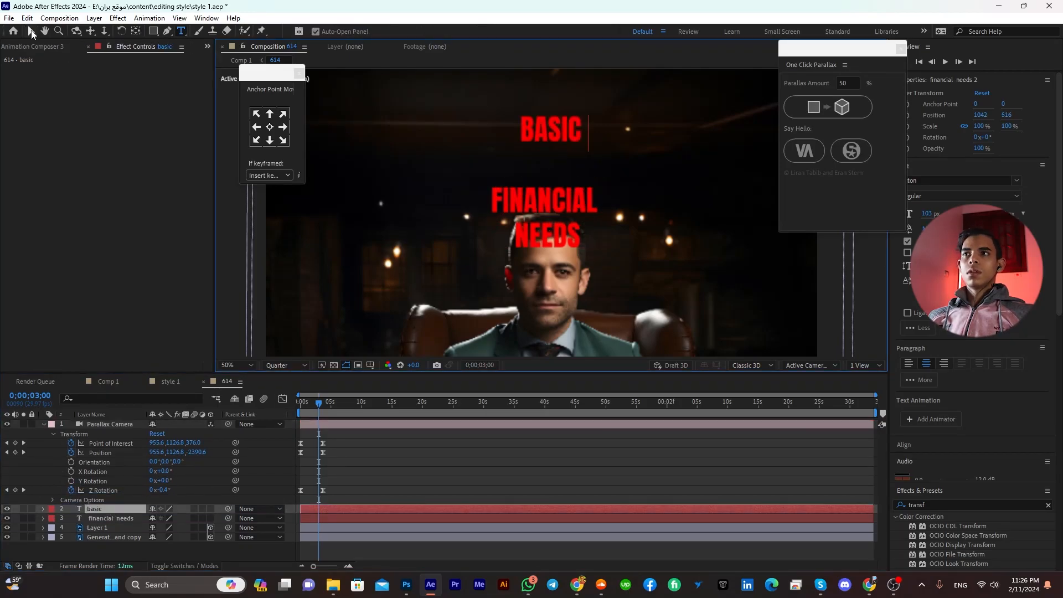
- Set the basic text's font size to 177 px and position it directly above FINANCIAL
{"action": "left_click_drag", "start_coordinate": [926, 214], "coordinate": [967, 214]}
{"action": "left_click_drag", "start_coordinate": [551, 143], "coordinate": [545, 182]}
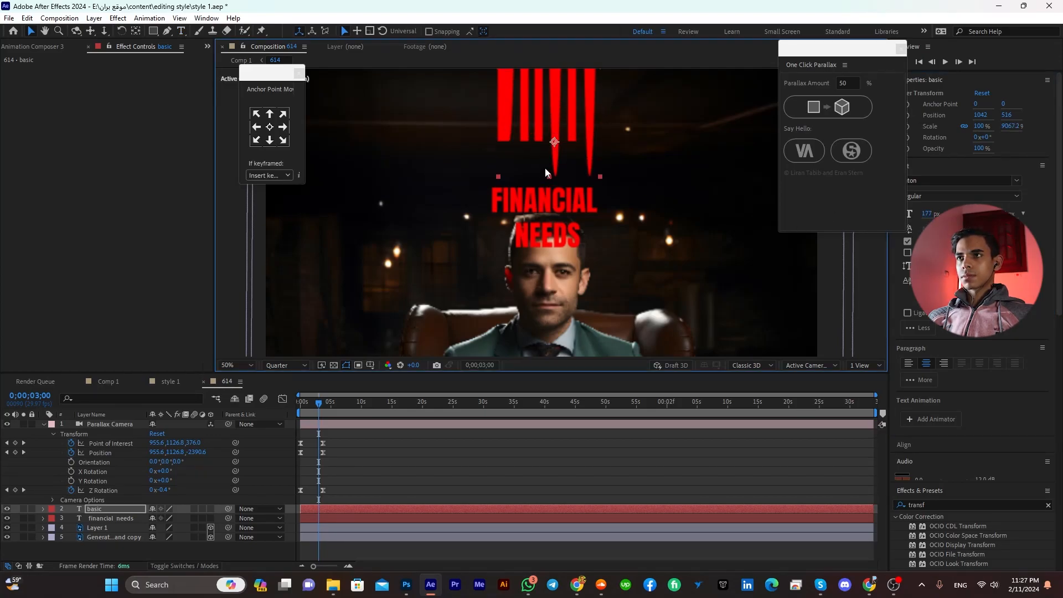
{"action": "key", "text": "ctrl+z"}
{"action": "left_click_drag", "start_coordinate": [556, 145], "coordinate": [549, 186]}
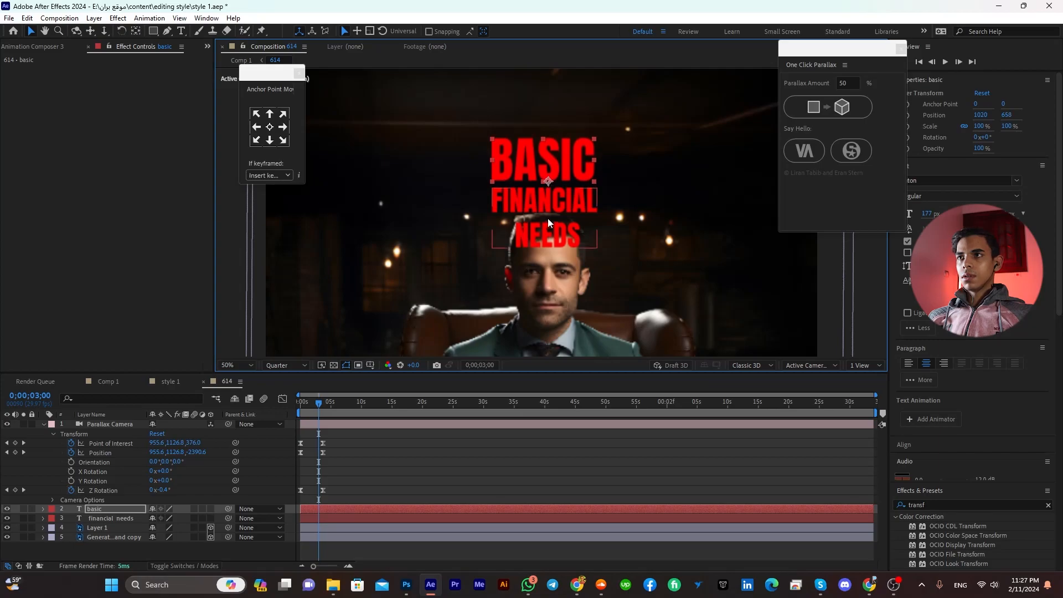
- Enlarge only the word NEEDS in the financial needs layer to about the width of the word FINANCIAL
{"action": "double_click", "coordinate": [548, 221]}
{"action": "double_click", "coordinate": [548, 232]}
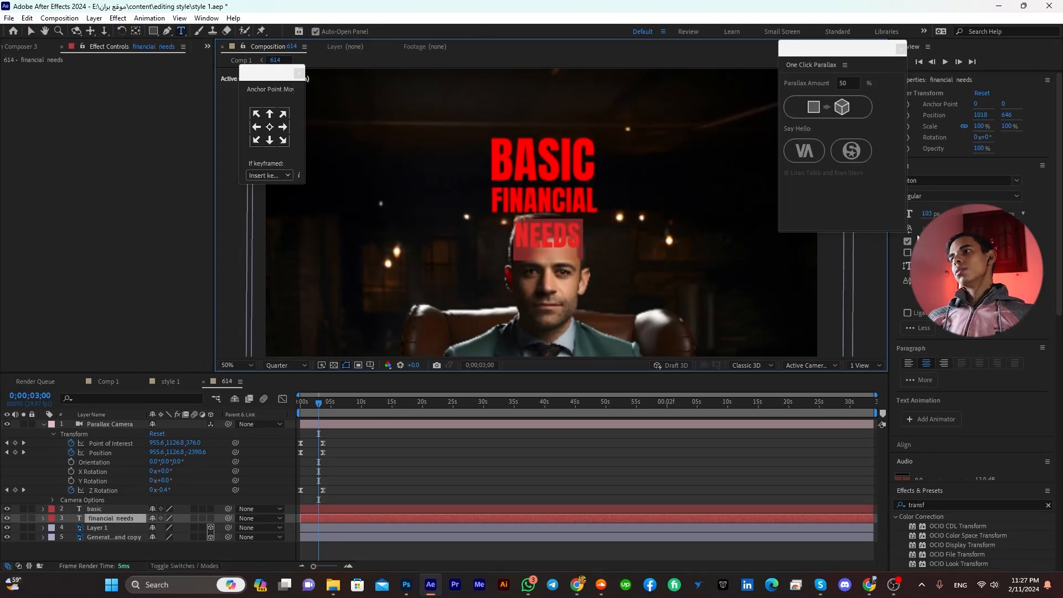
{"action": "left_click_drag", "start_coordinate": [928, 216], "coordinate": [958, 216]}
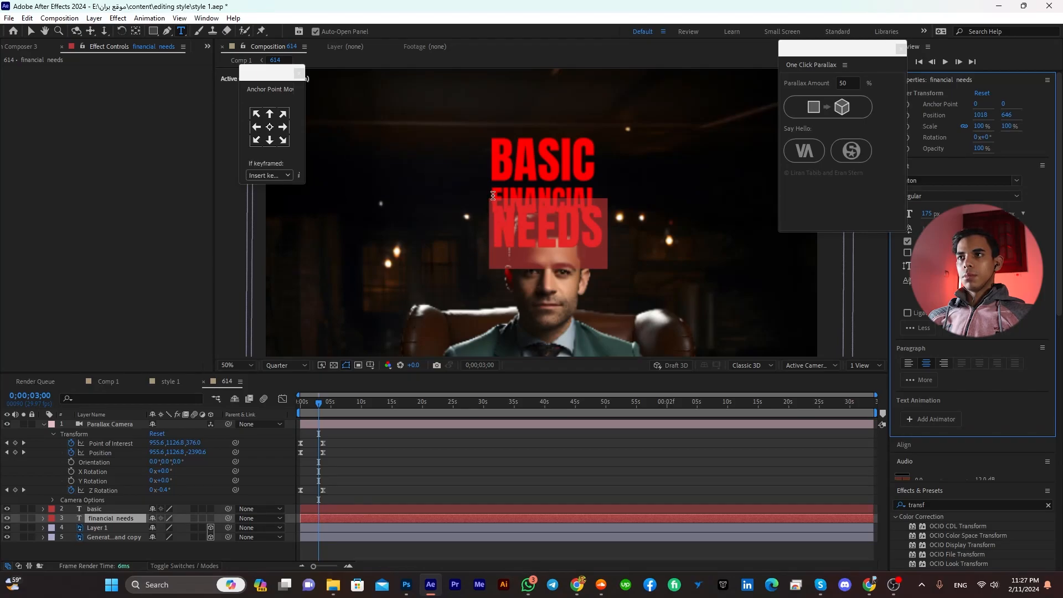
{"action": "key", "text": "ctrl+z"}
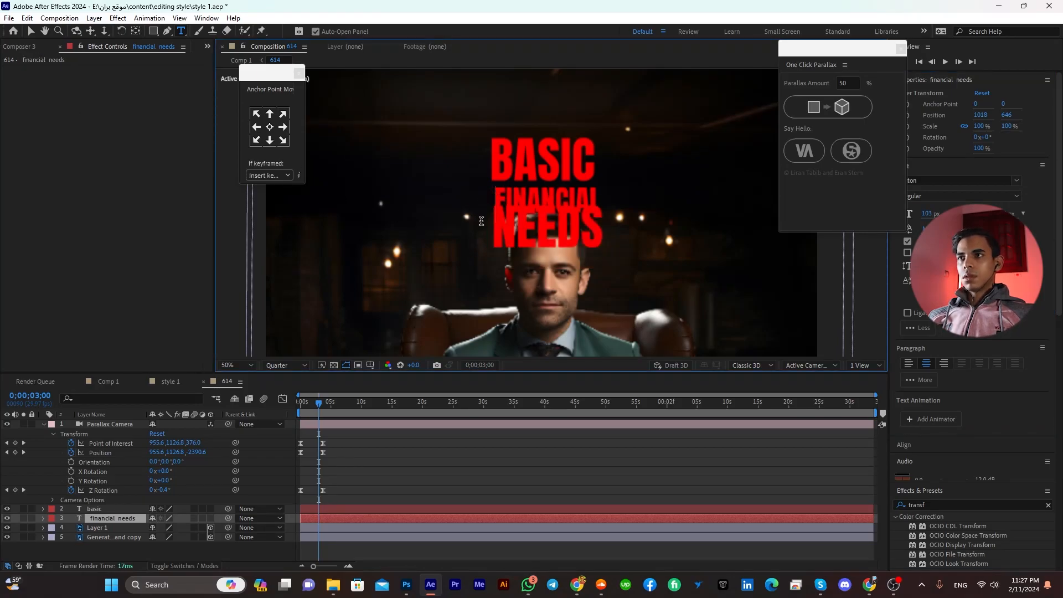
{"action": "double_click", "coordinate": [569, 227]}
{"action": "left_click_drag", "start_coordinate": [931, 214], "coordinate": [919, 214]}
{"action": "left_click", "coordinate": [31, 31]}
- Lower the financial needs text, loosen its leading and make it white, and place BASIC close above it
{"action": "left_click_drag", "start_coordinate": [547, 178], "coordinate": [548, 218]}
{"action": "left_click_drag", "start_coordinate": [1016, 212], "coordinate": [1022, 212]}
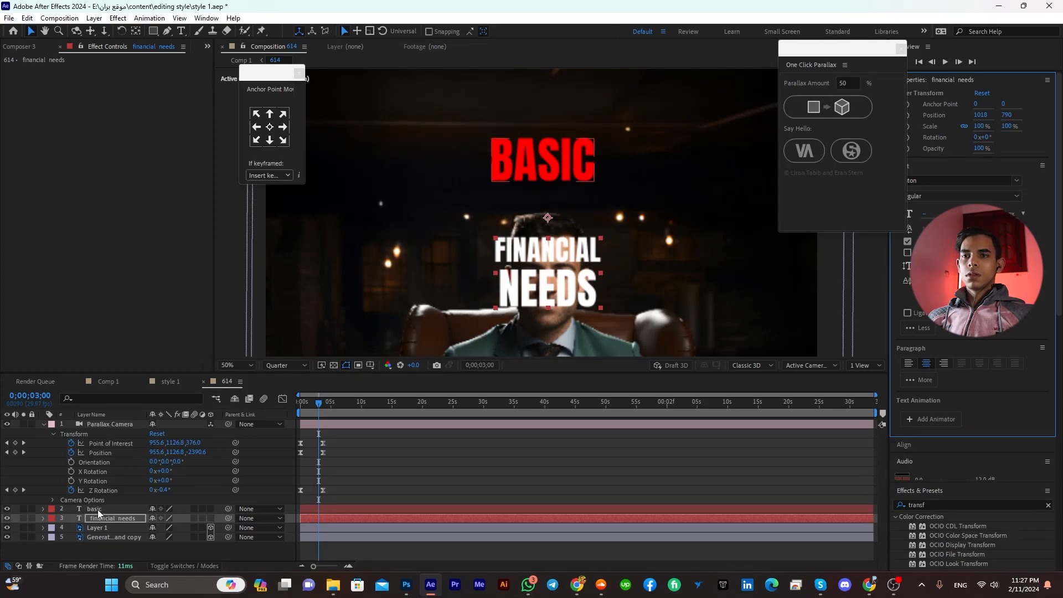
{"action": "left_click_drag", "start_coordinate": [567, 166], "coordinate": [572, 210]}
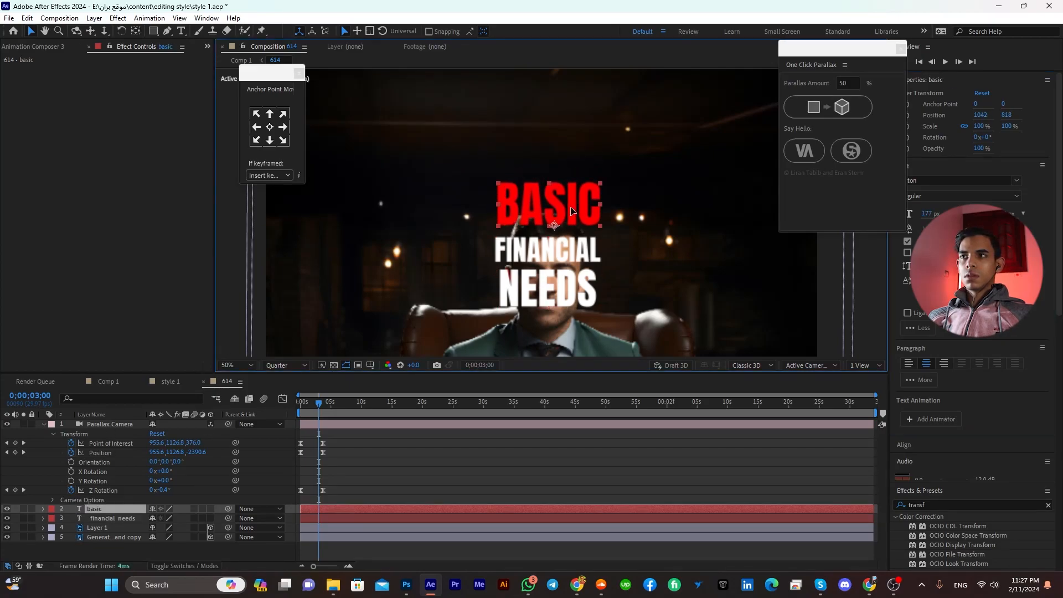
- Scale the basic and financial needs layers to 124% and move both texts slightly up
{"action": "left_click", "coordinate": [111, 518], "text": "ctrl"}
{"action": "key", "text": "s"}
{"action": "left_click_drag", "start_coordinate": [182, 518], "coordinate": [196, 518]}
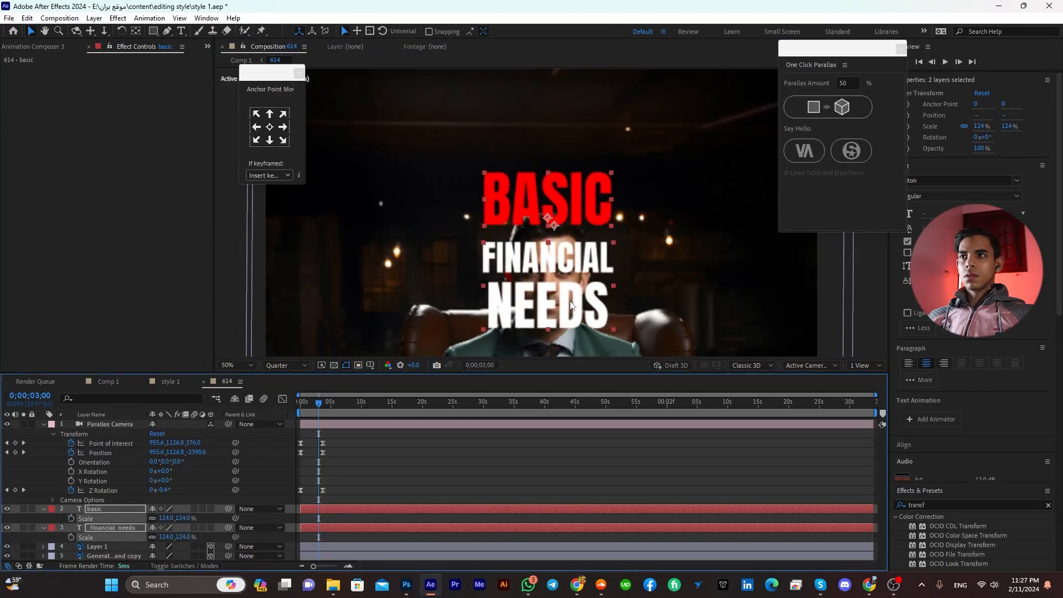
{"action": "left_click", "coordinate": [588, 207]}
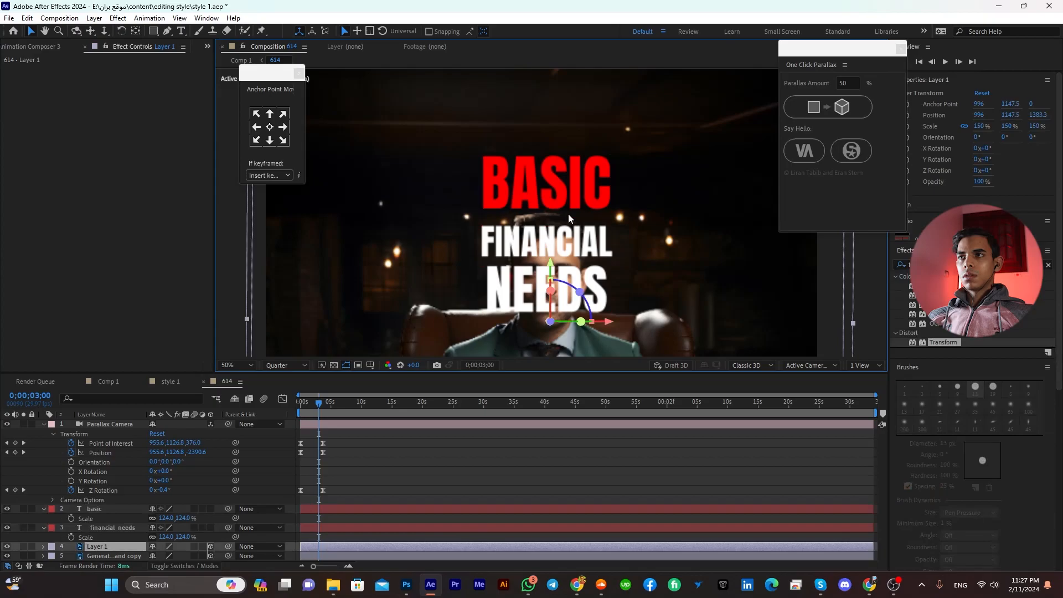
- Turn the basic and financial needs text layers into 3D layers
{"action": "left_click", "coordinate": [111, 508]}
{"action": "left_click", "coordinate": [101, 526], "text": "ctrl"}
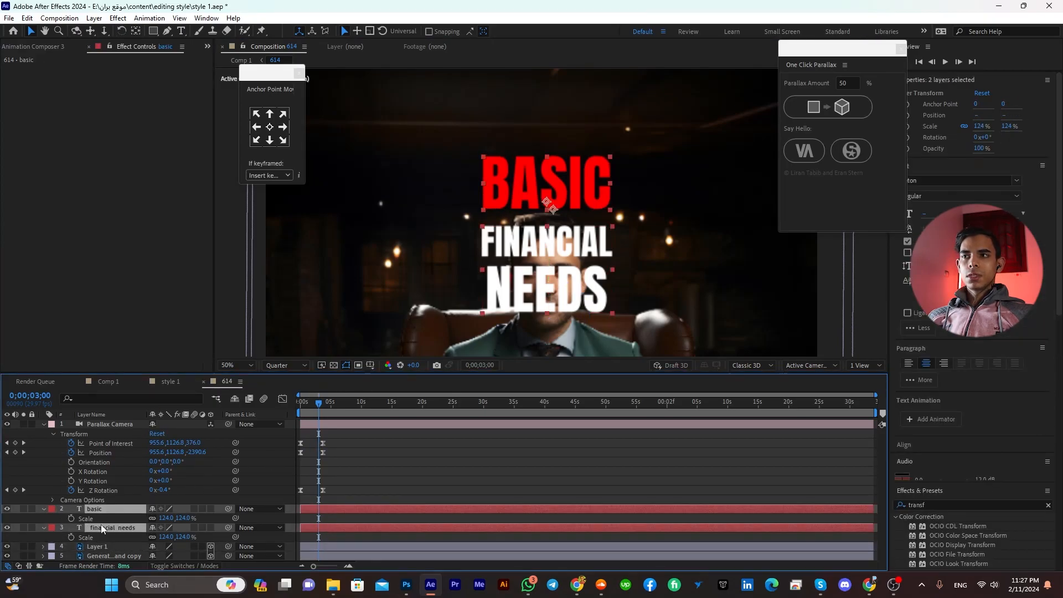
{"action": "left_click", "coordinate": [207, 508]}
{"action": "left_click", "coordinate": [211, 509]}
{"action": "scroll", "coordinate": [168, 528], "scroll_direction": "down", "scroll_amount": 2}
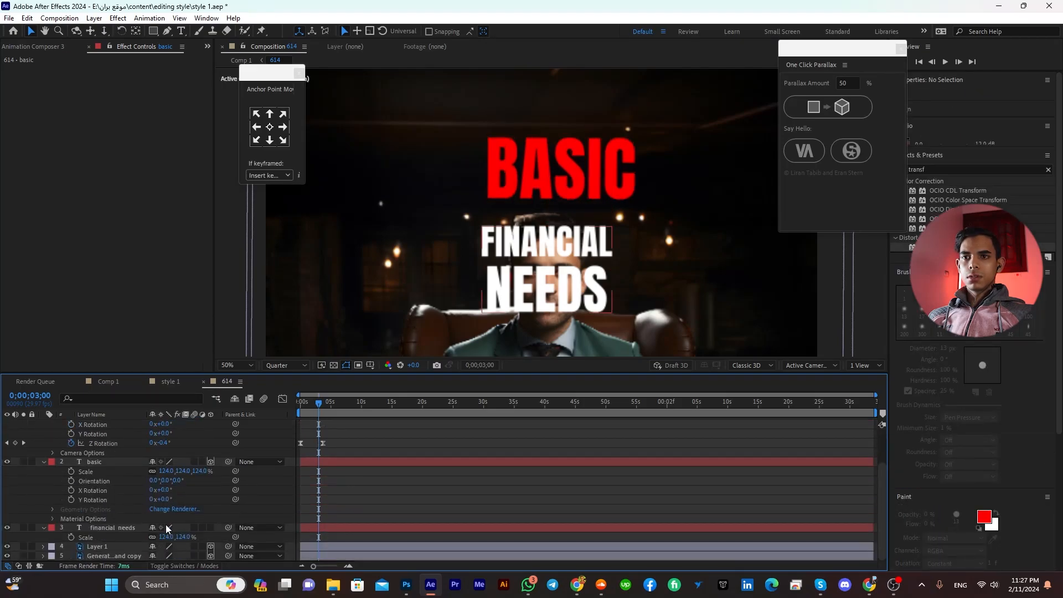
{"action": "left_click", "coordinate": [211, 527]}
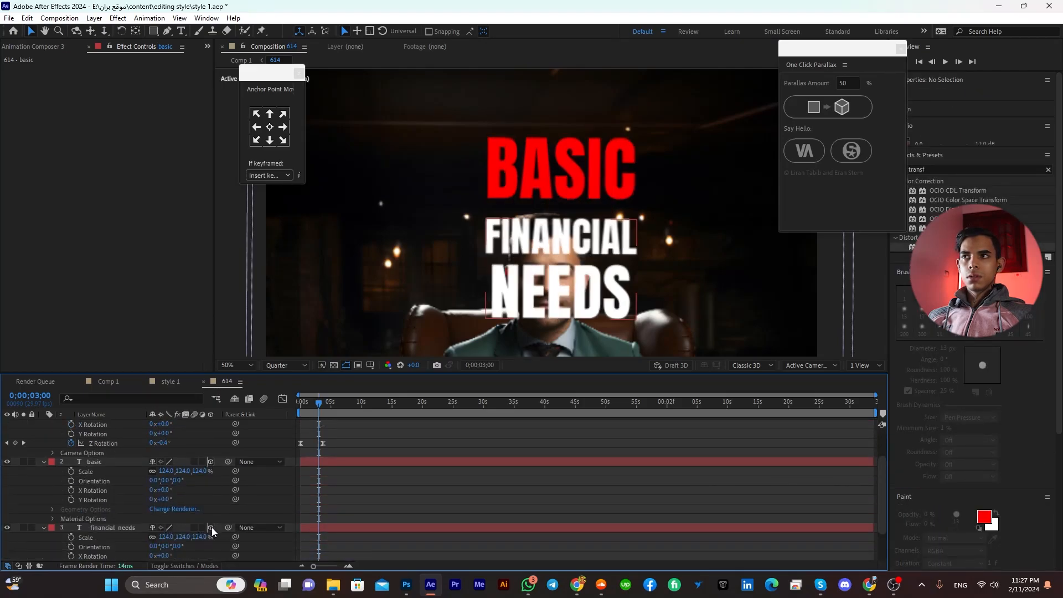
- Move the basic and financial needs layers below Layer 1 in the layer order
{"action": "left_click", "coordinate": [108, 463]}
{"action": "scroll", "coordinate": [106, 471], "scroll_direction": "down", "scroll_amount": 2}
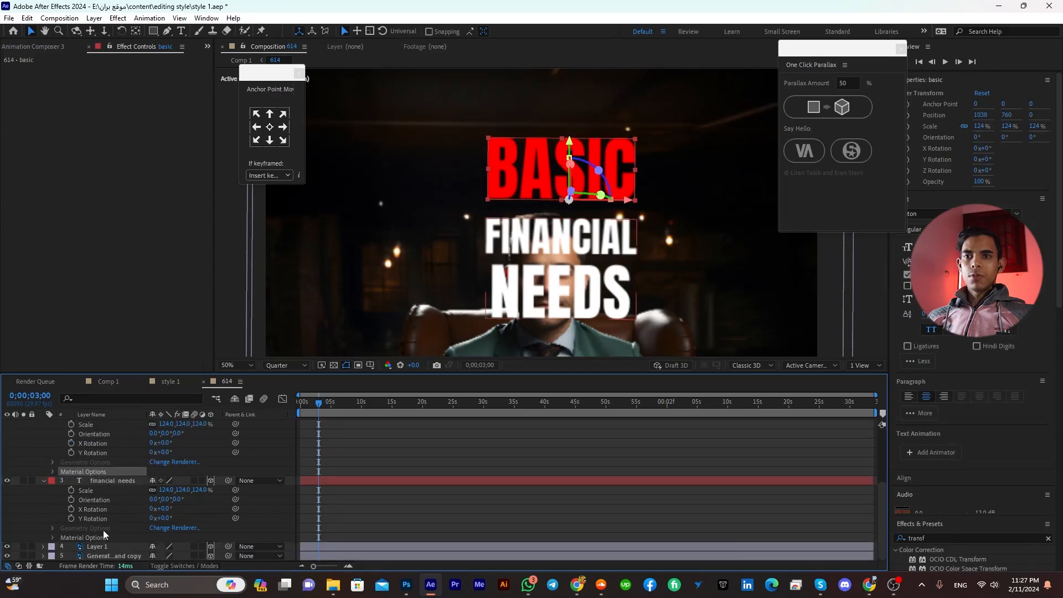
{"action": "left_click", "coordinate": [99, 480], "text": "ctrl"}
{"action": "scroll", "coordinate": [110, 465], "scroll_direction": "up", "scroll_amount": 2}
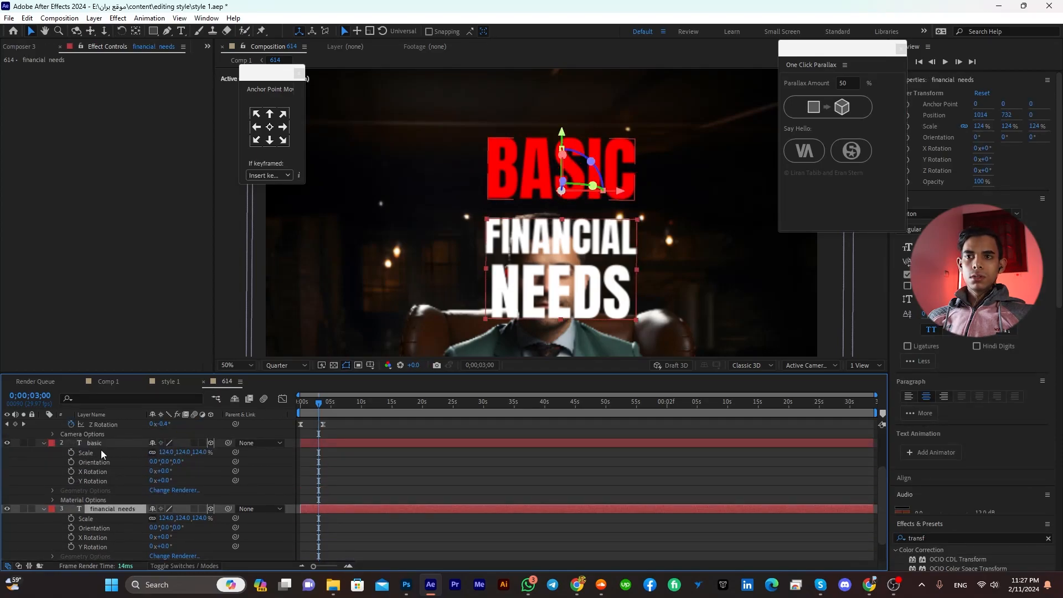
{"action": "scroll", "coordinate": [106, 471], "scroll_direction": "down", "scroll_amount": 2}
{"action": "left_click_drag", "start_coordinate": [103, 480], "coordinate": [105, 551]}
{"action": "scroll", "coordinate": [111, 498], "scroll_direction": "up", "scroll_amount": 2}
- Show the Position properties of Layer 1 and the basic and financial needs text layers
{"action": "left_click", "coordinate": [98, 472]}
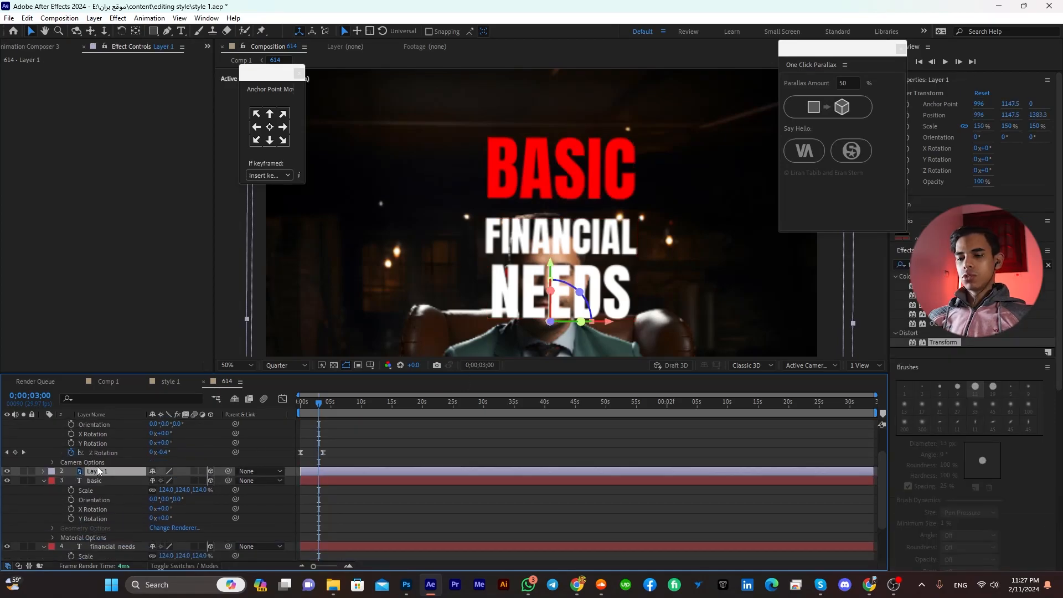
{"action": "key", "text": "p"}
{"action": "scroll", "coordinate": [106, 474], "scroll_direction": "down", "scroll_amount": 3}
{"action": "scroll", "coordinate": [142, 458], "scroll_direction": "up", "scroll_amount": 4}
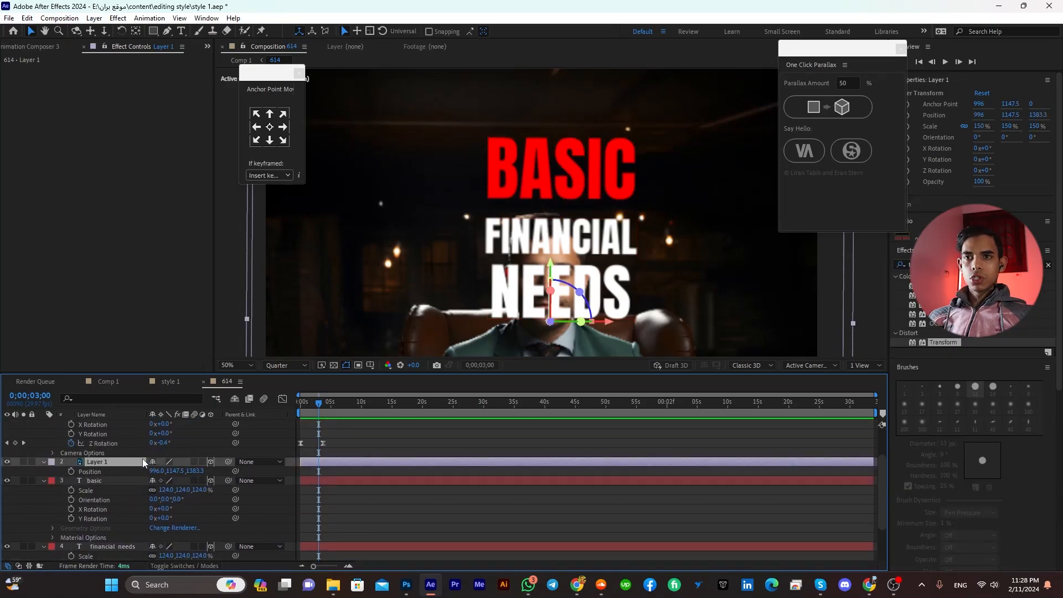
{"action": "left_click", "coordinate": [198, 471]}
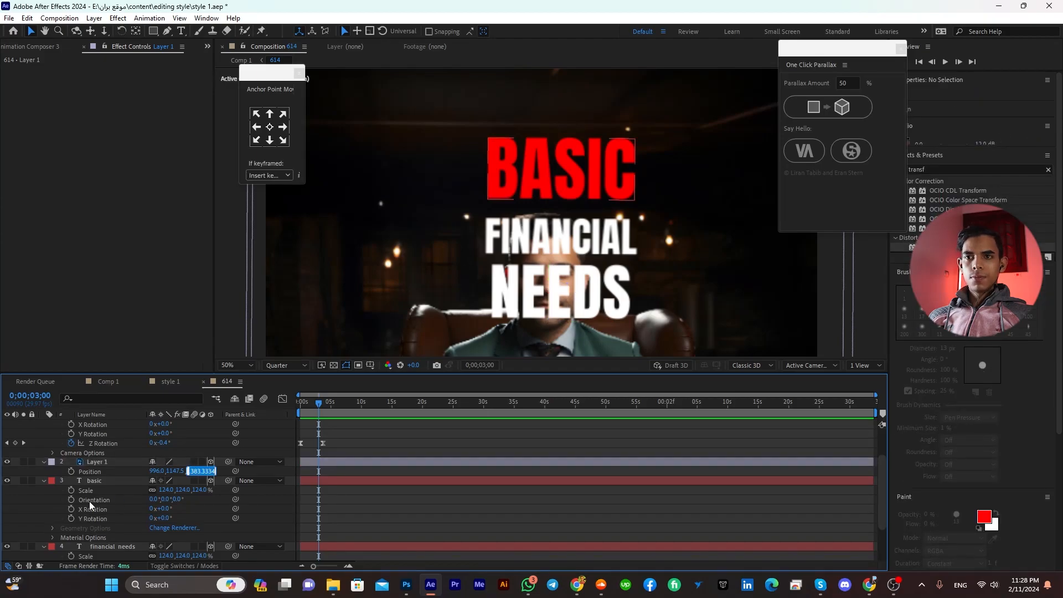
{"action": "left_click", "coordinate": [91, 483]}
{"action": "left_click", "coordinate": [102, 543], "text": "ctrl"}
{"action": "key", "text": "p"}
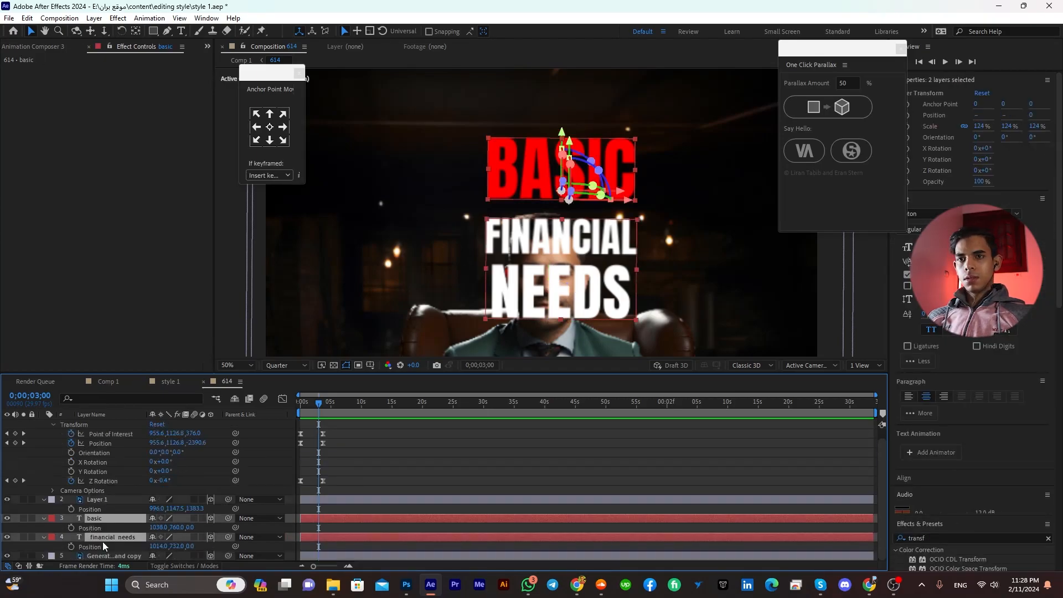
- Match the Z Position of the basic and financial needs layers to Layer 1's 1383.3
{"action": "left_click", "coordinate": [199, 510]}
{"action": "left_click", "coordinate": [196, 510]}
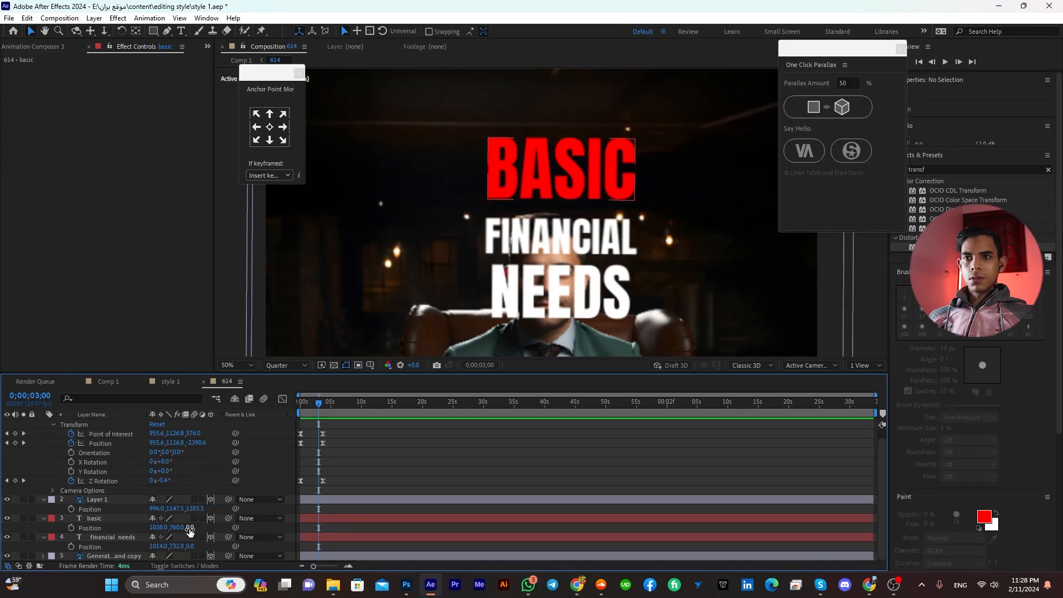
{"action": "key", "text": "Return"}
{"action": "left_click", "coordinate": [191, 527]}
{"action": "type", "text": "1383.3"}
{"action": "left_click", "coordinate": [241, 529]}
- Scale the basic and financial needs layers together to 227% and raise them behind the man's head
{"action": "left_click", "coordinate": [121, 536]}
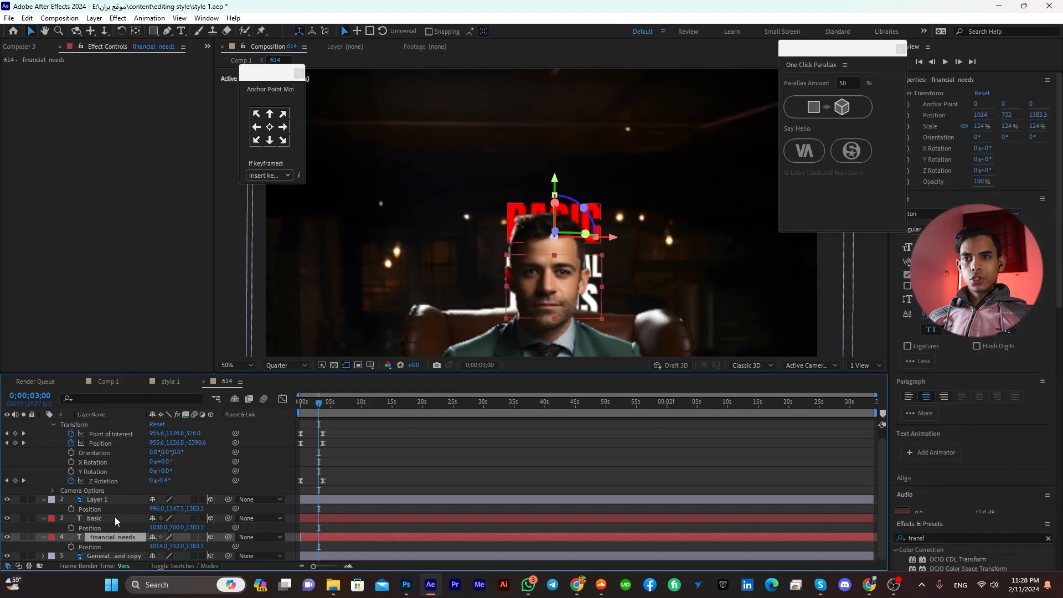
{"action": "left_click", "coordinate": [115, 517], "text": "shift"}
{"action": "key", "text": "s"}
{"action": "left_click_drag", "start_coordinate": [221, 527], "coordinate": [249, 527]}
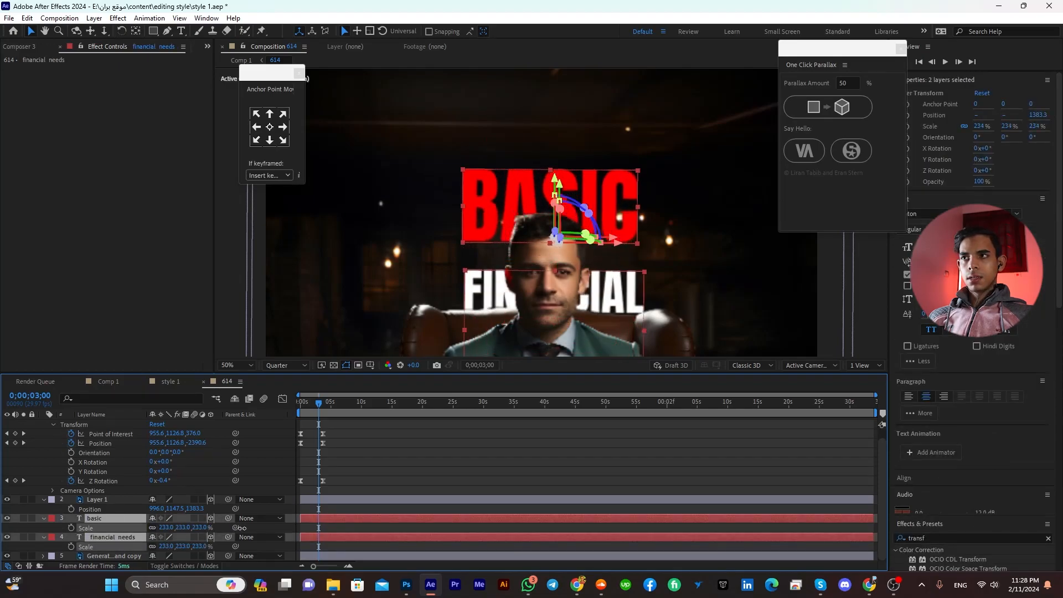
{"action": "left_click", "coordinate": [601, 268]}
{"action": "left_click_drag", "start_coordinate": [602, 267], "coordinate": [607, 223]}
{"action": "left_click", "coordinate": [828, 252]}
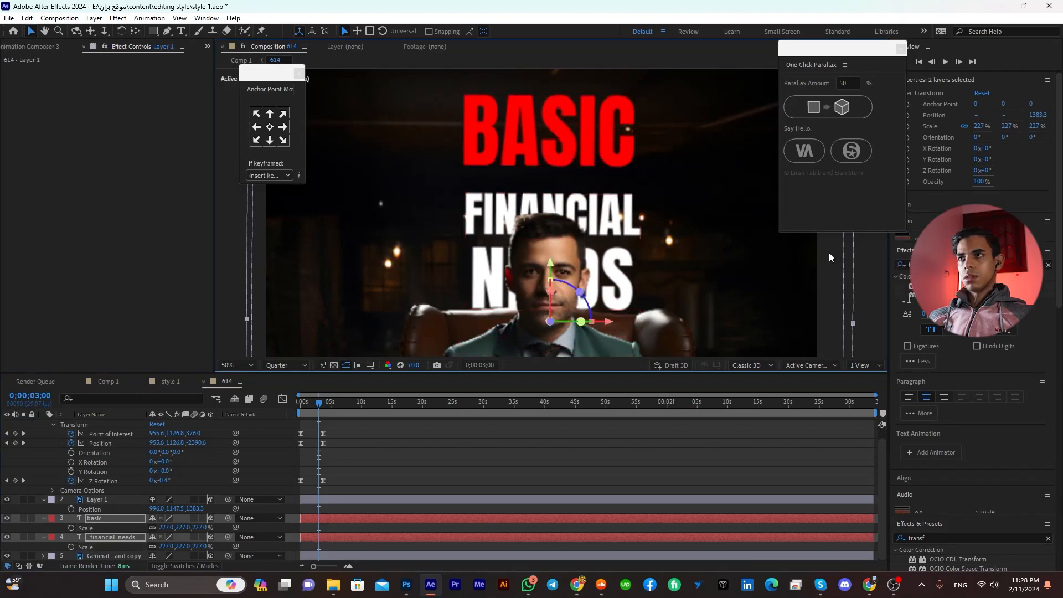
- Move BASIC down to sit just above FINANCIAL, and shift the financial needs text to line up beneath it
{"action": "left_click", "coordinate": [126, 520]}
{"action": "left_click_drag", "start_coordinate": [562, 118], "coordinate": [624, 185]}
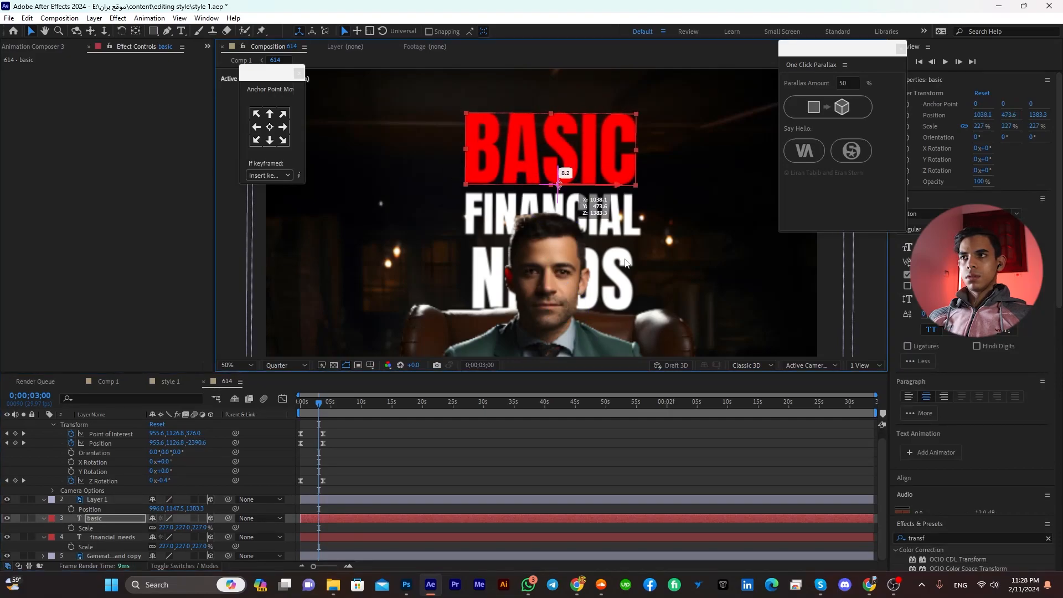
{"action": "left_click", "coordinate": [97, 536]}
{"action": "left_click_drag", "start_coordinate": [628, 287], "coordinate": [623, 284]}
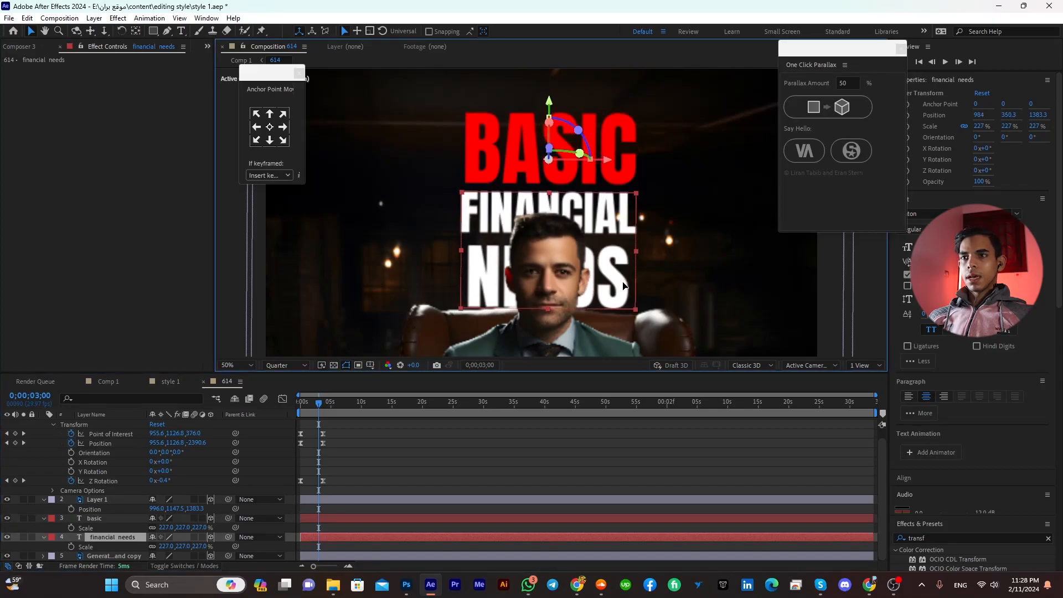
- Preview the title in 614 from the start, and examine how the style 1 reference outlines the letters over the man's head
{"action": "left_click_drag", "start_coordinate": [316, 410], "coordinate": [300, 413]}
{"action": "key", "text": "space"}
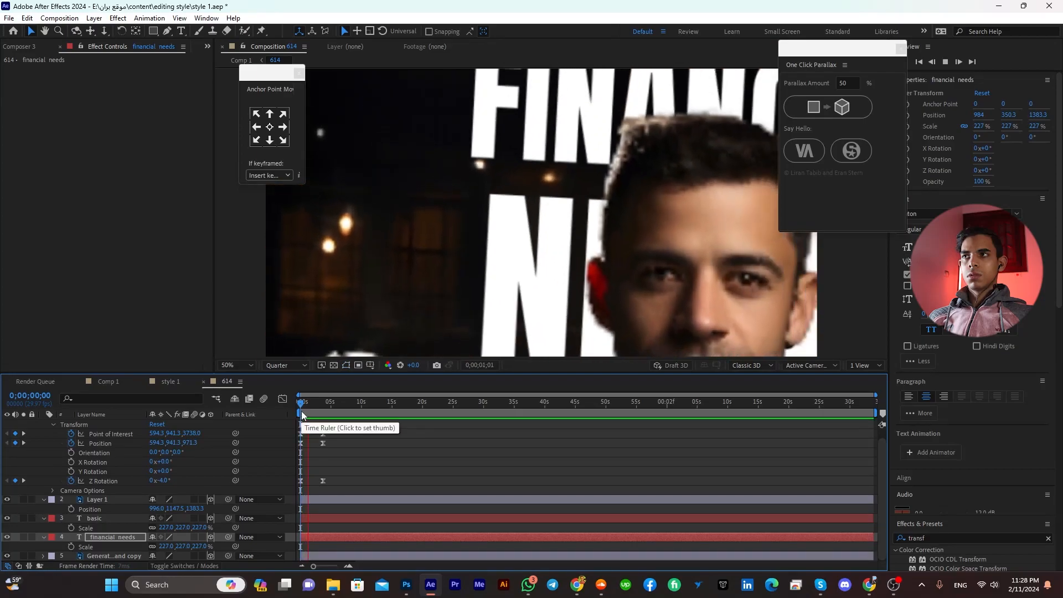
{"action": "key", "text": "space"}
{"action": "left_click", "coordinate": [170, 384]}
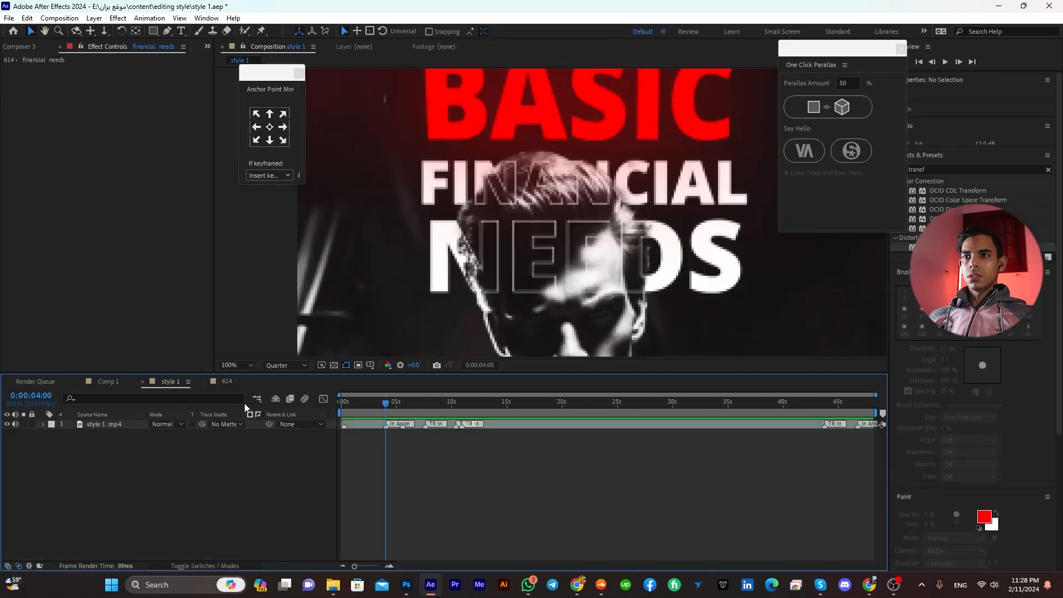
{"action": "left_click_drag", "start_coordinate": [369, 412], "coordinate": [390, 422]}
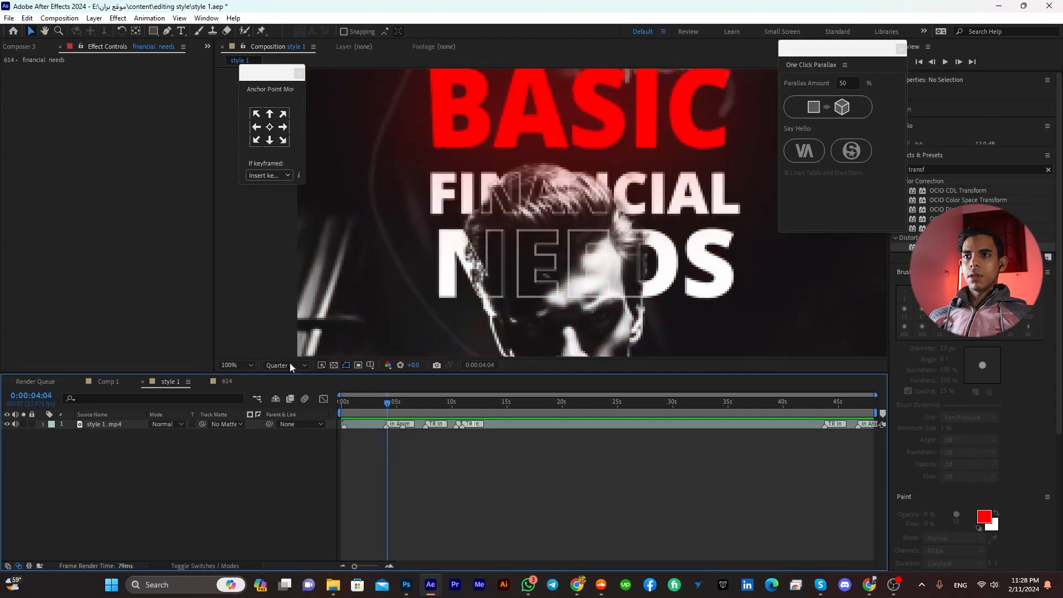
- Duplicate the financial needs layer in 614, place the copy above Layer 1, and show its Position property
{"action": "left_click", "coordinate": [217, 381]}
{"action": "key", "text": "ctrl+d"}
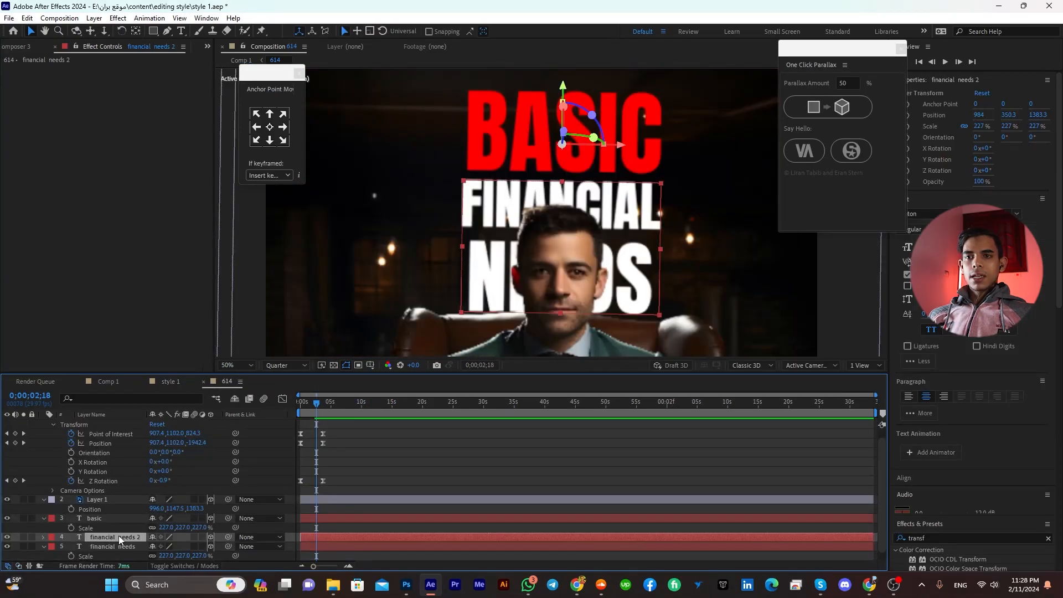
{"action": "left_click_drag", "start_coordinate": [119, 536], "coordinate": [114, 495]}
{"action": "key", "text": "p"}
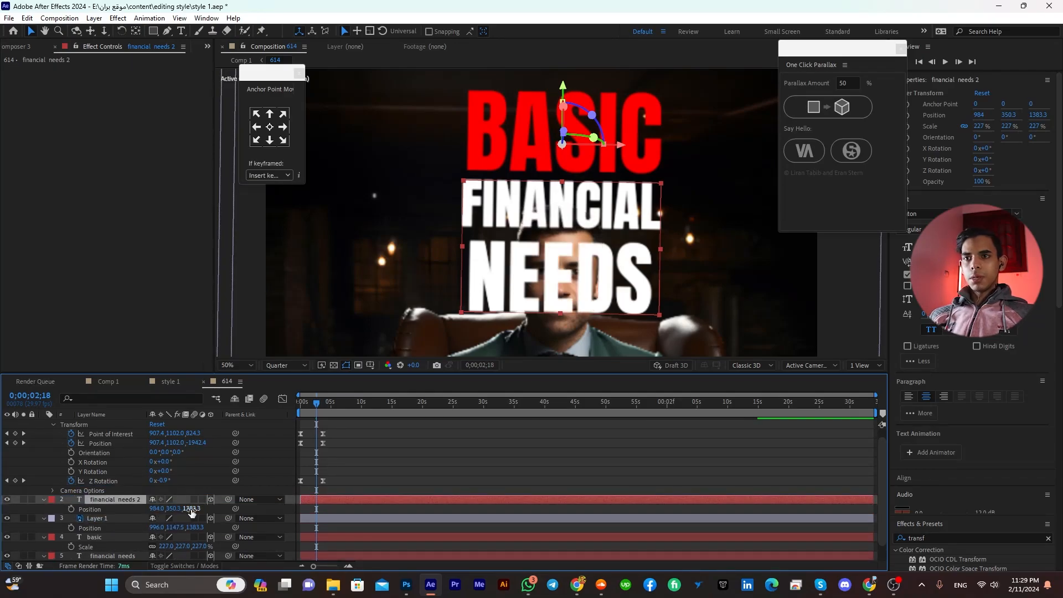
{"action": "left_click_drag", "start_coordinate": [191, 509], "coordinate": [188, 512]}
{"action": "key", "text": "ctrl+z"}
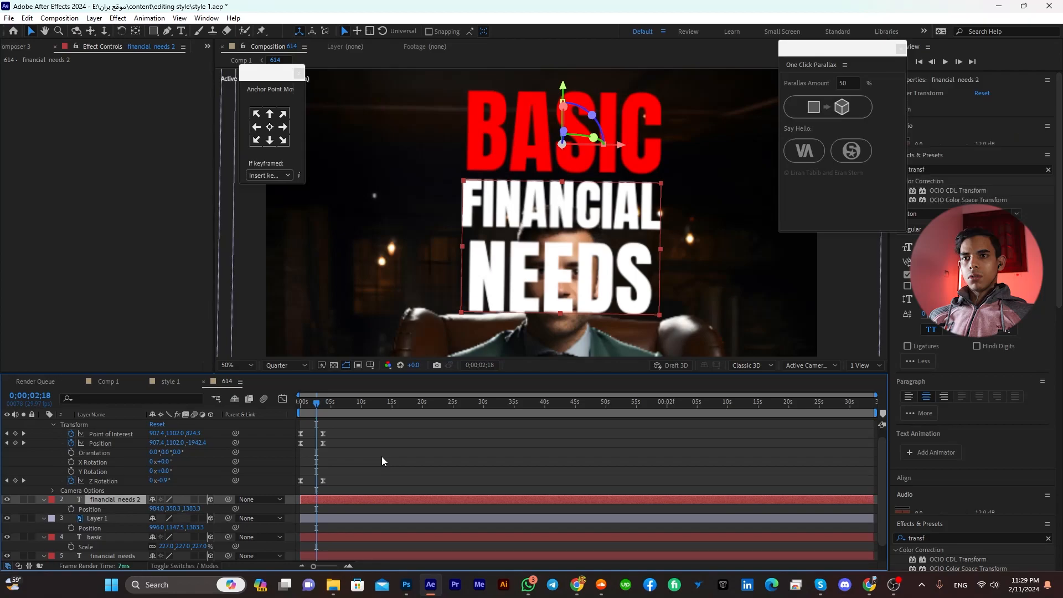
- Turn off the fill and turn on the stroke of the financial needs 2 text, leaving only its outline over the man
{"action": "left_click", "coordinate": [381, 457]}
{"action": "left_click", "coordinate": [107, 501]}
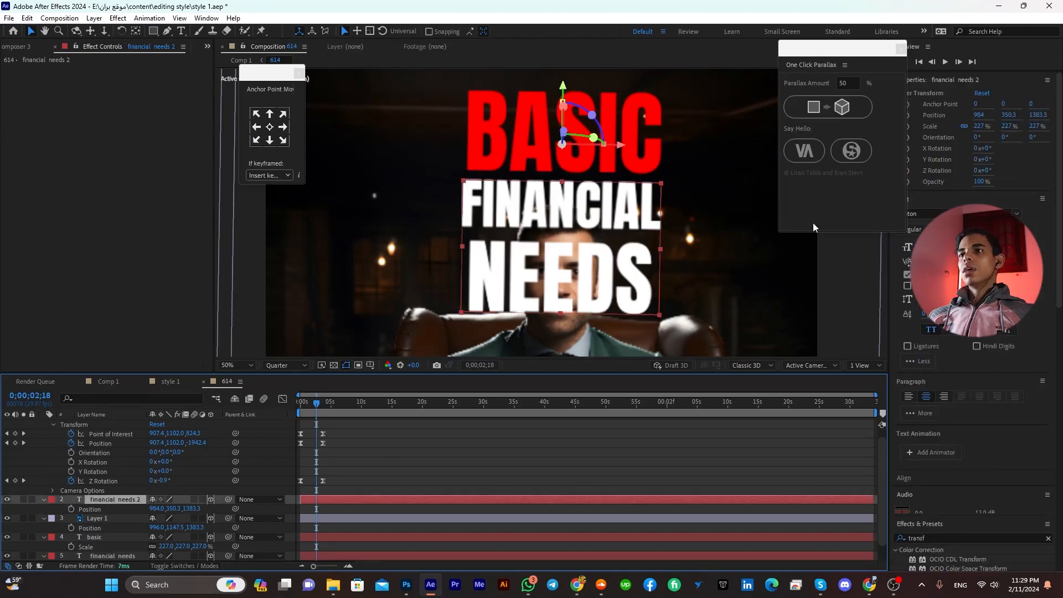
{"action": "left_click", "coordinate": [908, 276]}
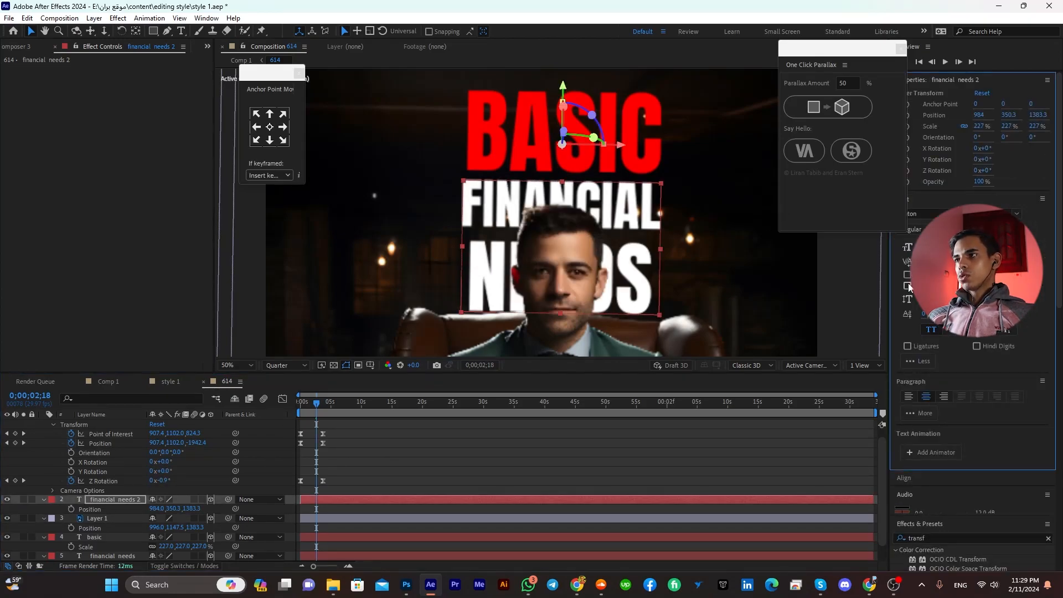
{"action": "left_click", "coordinate": [599, 449]}
{"action": "scroll", "coordinate": [526, 291], "scroll_direction": "down", "scroll_amount": 4}
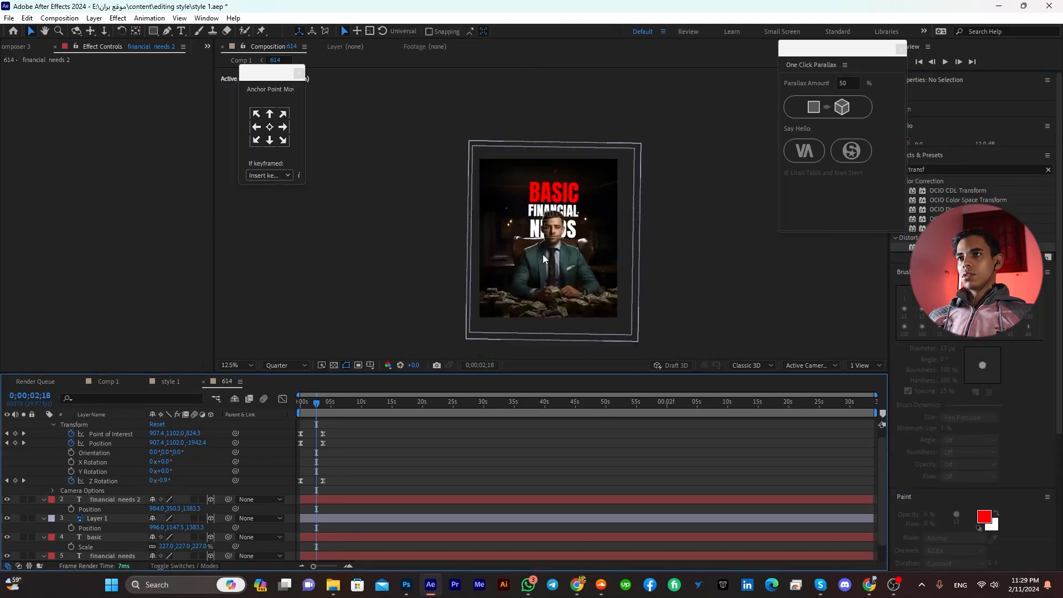
{"action": "scroll", "coordinate": [557, 244], "scroll_direction": "up", "scroll_amount": 2}
{"action": "scroll", "coordinate": [562, 235], "scroll_direction": "down", "scroll_amount": 2}
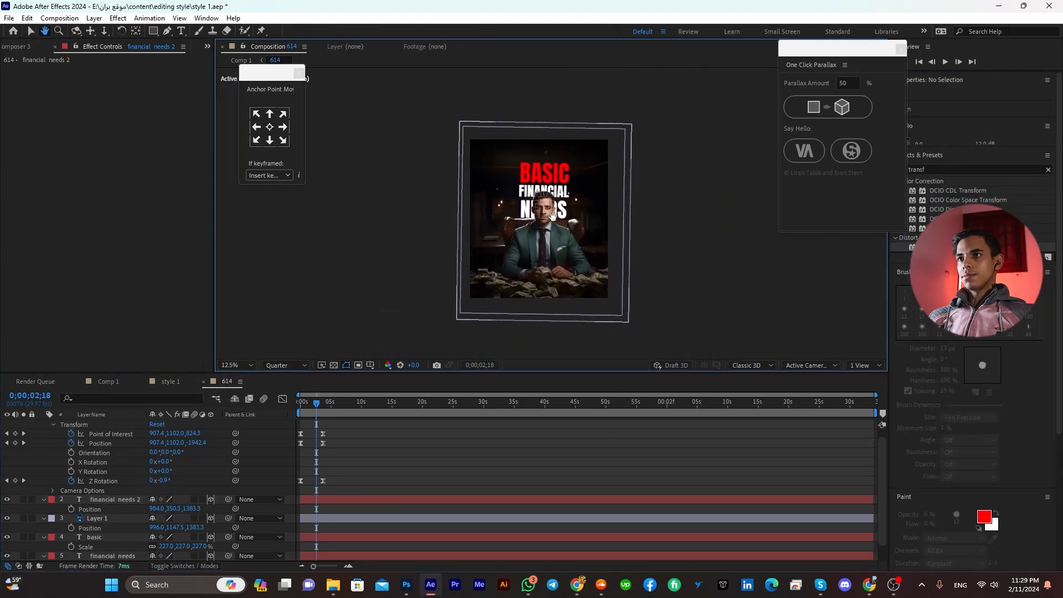
{"action": "scroll", "coordinate": [554, 220], "scroll_direction": "up", "scroll_amount": 1}
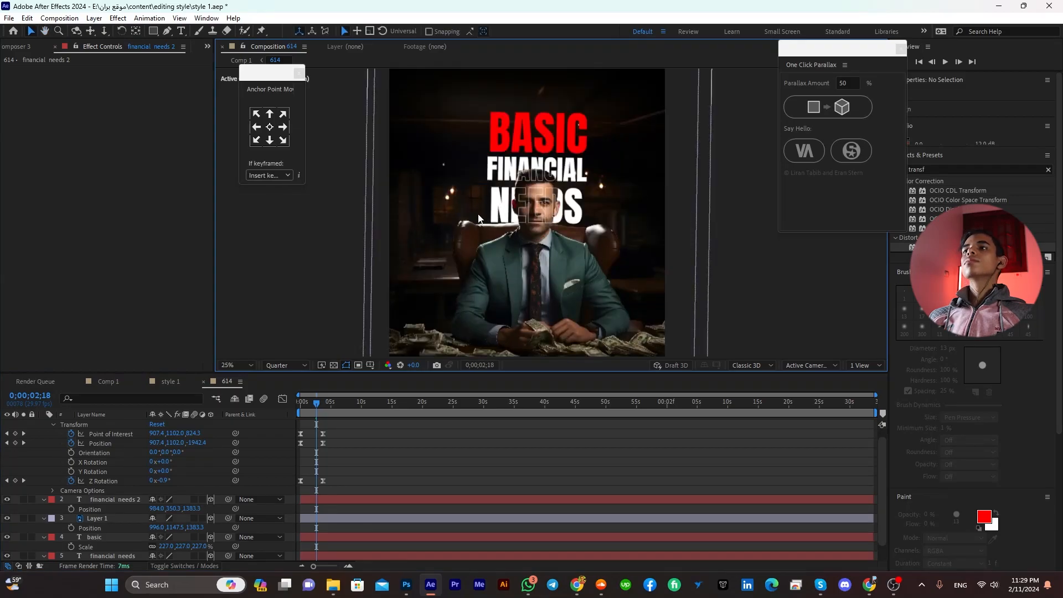
- Apply the words animation preset 220 from the AEViewer preset library to the basic and financial needs 2 layers together
{"action": "left_click", "coordinate": [95, 538]}
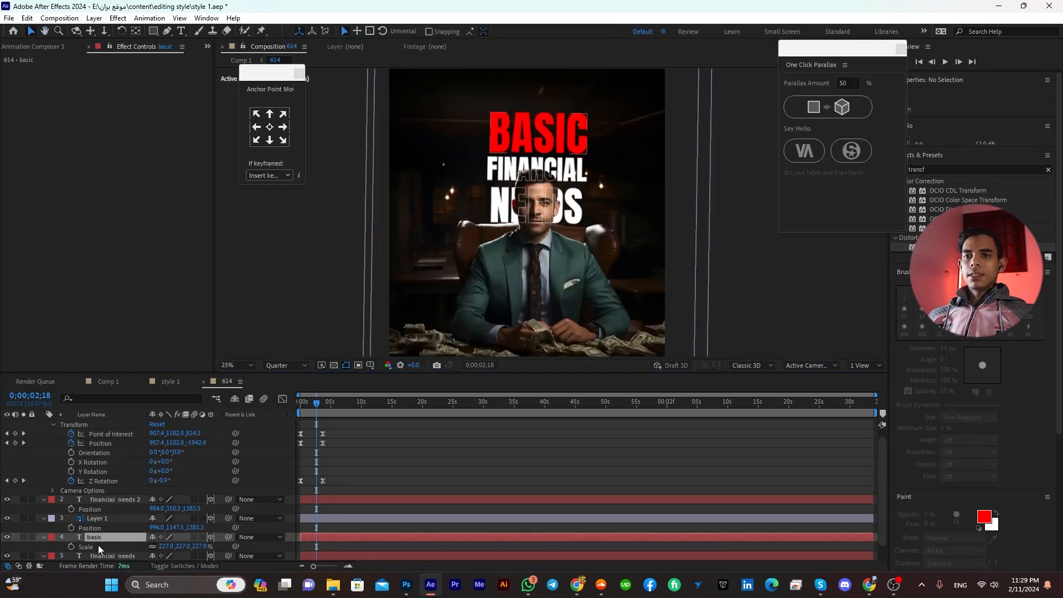
{"action": "left_click", "coordinate": [101, 501], "text": "ctrl"}
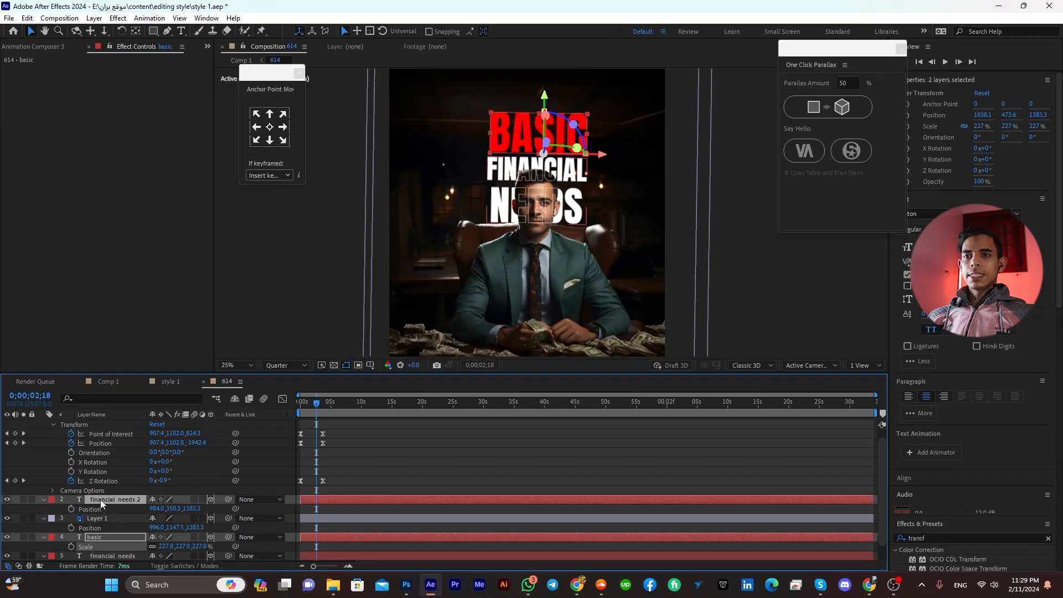
{"action": "left_click", "coordinate": [206, 47]}
{"action": "left_click", "coordinate": [242, 84]}
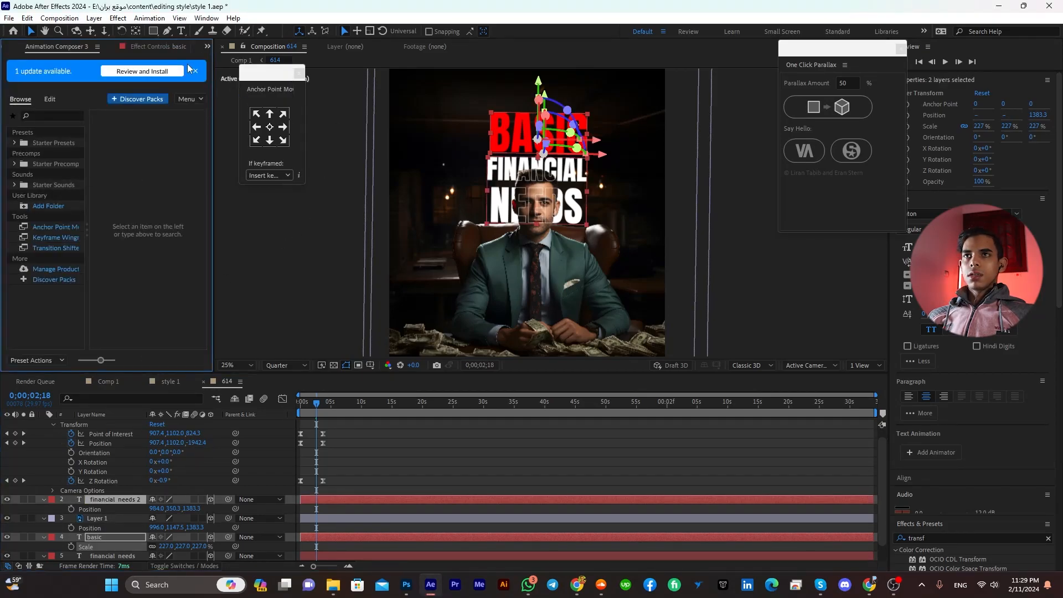
{"action": "left_click", "coordinate": [206, 48]}
{"action": "left_click", "coordinate": [251, 75]}
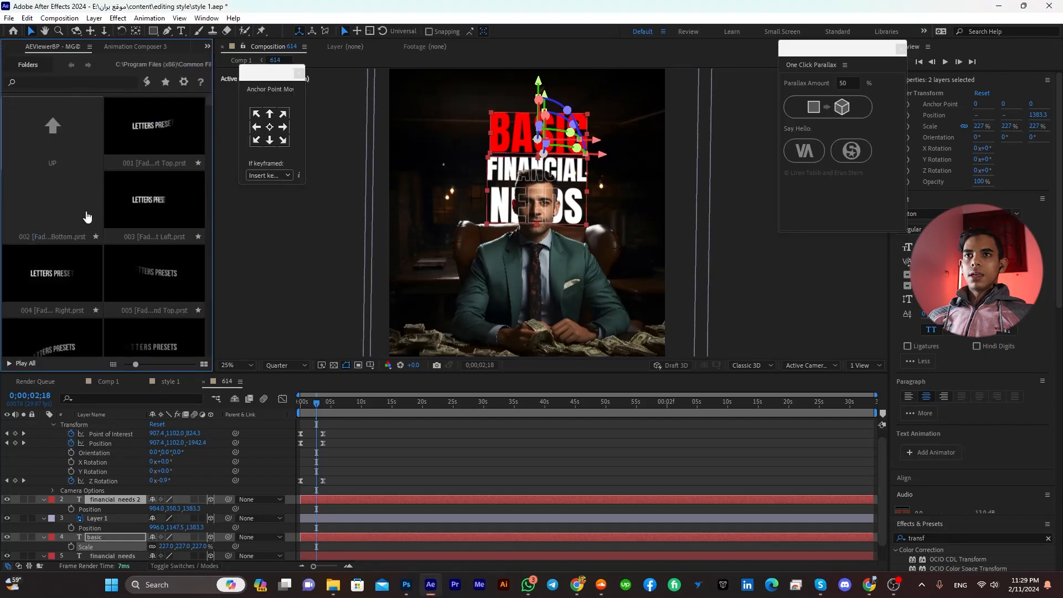
{"action": "scroll", "coordinate": [72, 235], "scroll_direction": "down", "scroll_amount": 10}
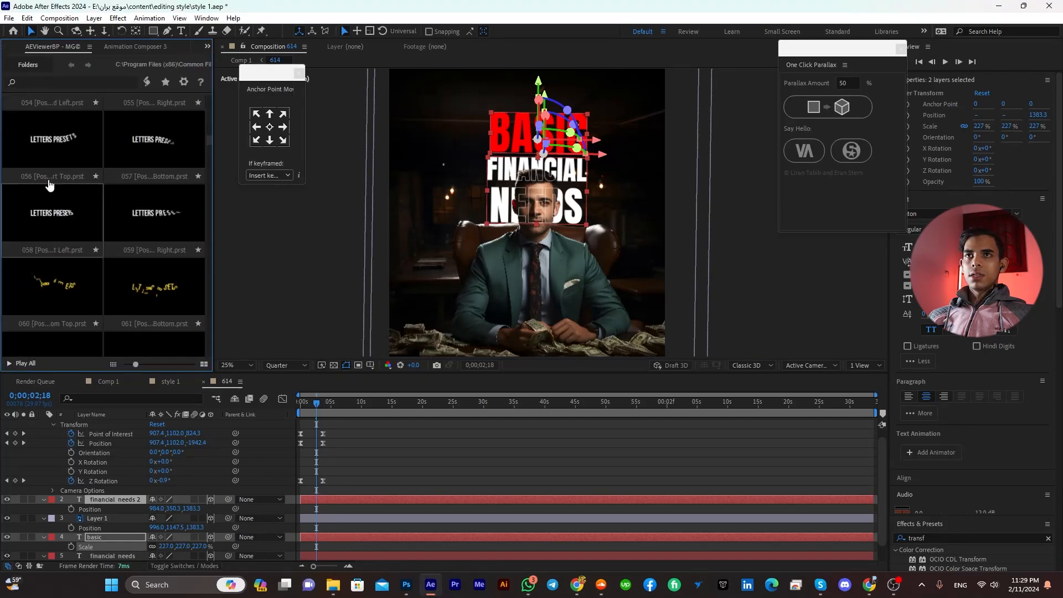
{"action": "scroll", "coordinate": [38, 147], "scroll_direction": "down", "scroll_amount": 20}
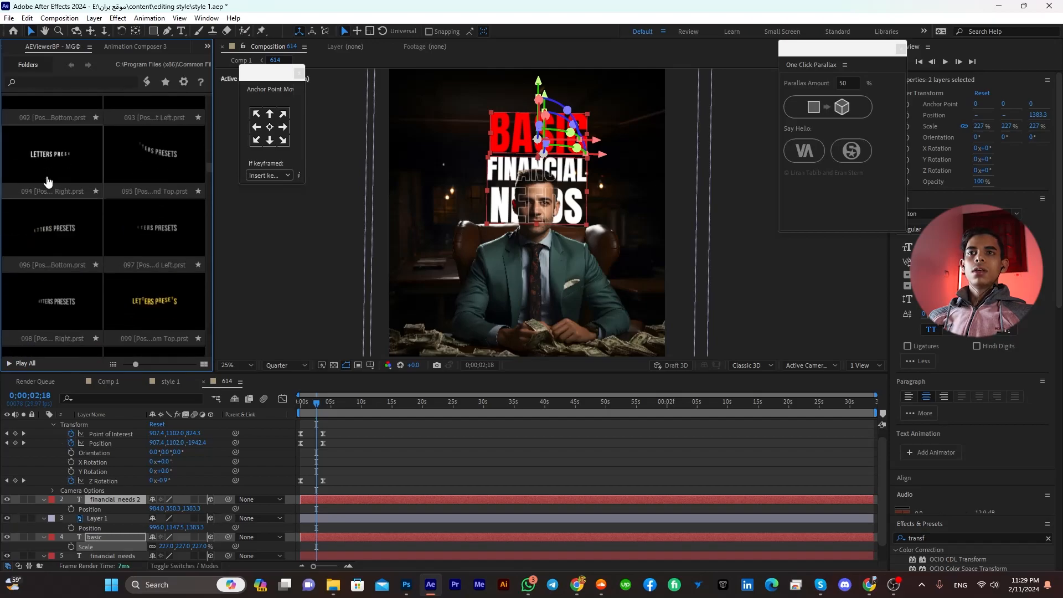
{"action": "scroll", "coordinate": [51, 252], "scroll_direction": "down", "scroll_amount": 3}
{"action": "double_click", "coordinate": [53, 258]}
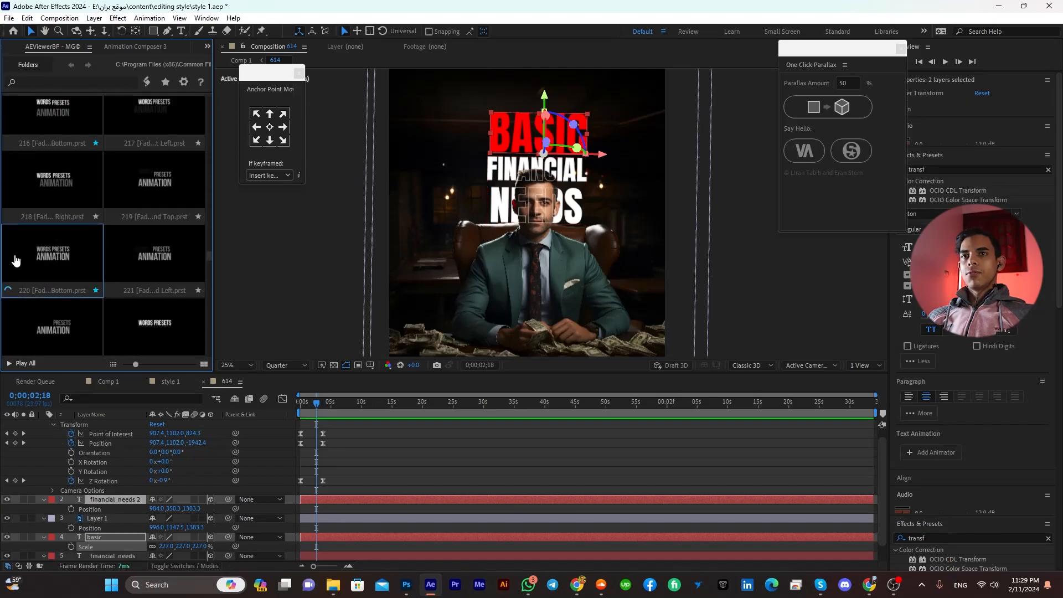
- Preview the text animation of the basic and financial needs 2 layers from the start of the 614 composition
{"action": "left_click_drag", "start_coordinate": [319, 406], "coordinate": [299, 434]}
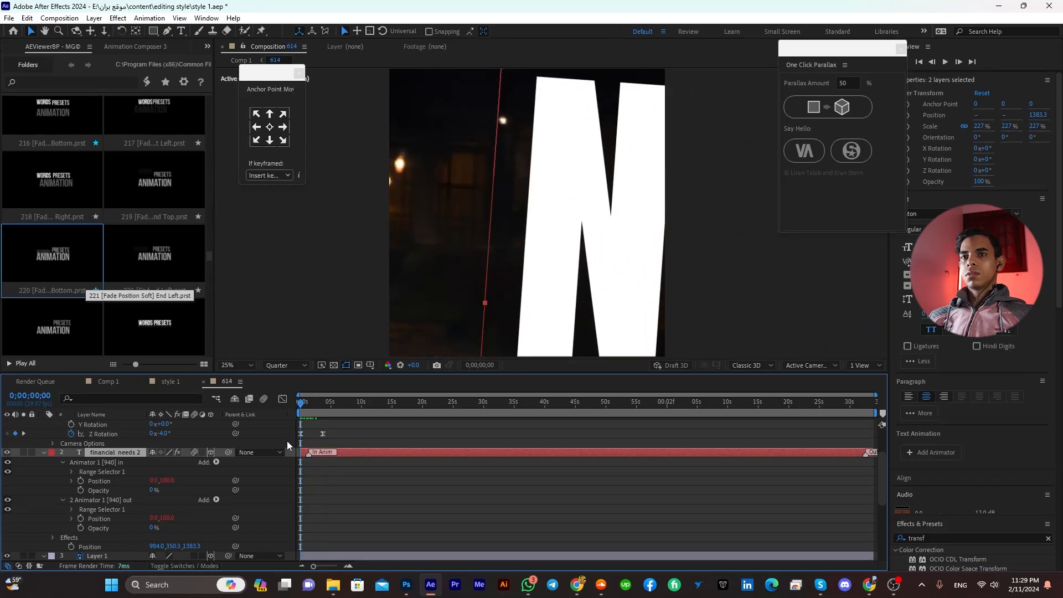
{"action": "scroll", "coordinate": [336, 454], "scroll_direction": "down", "scroll_amount": 5}
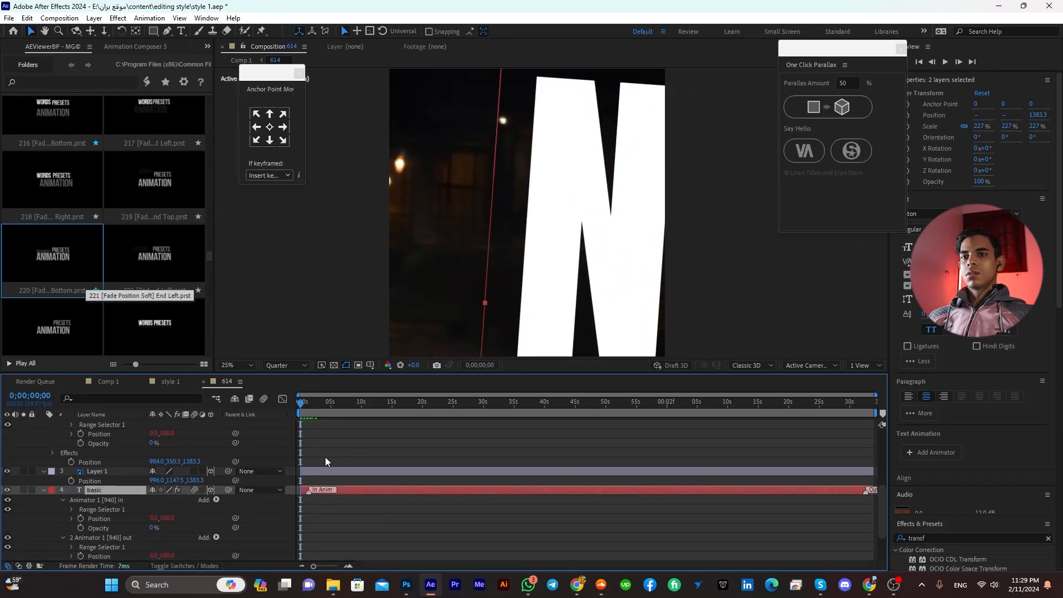
{"action": "key", "text": "space"}
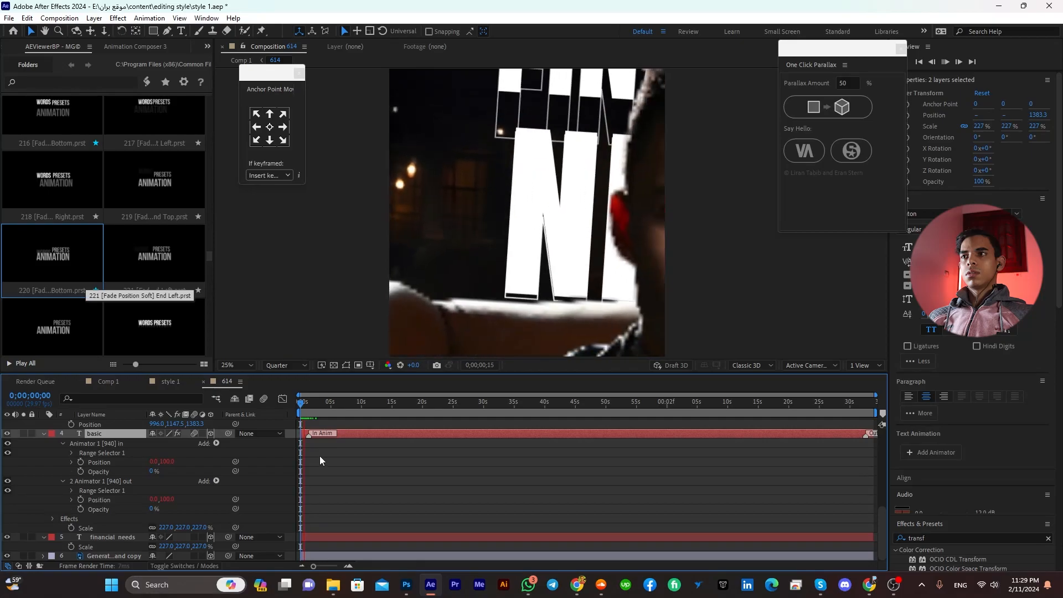
{"action": "key", "text": "space"}
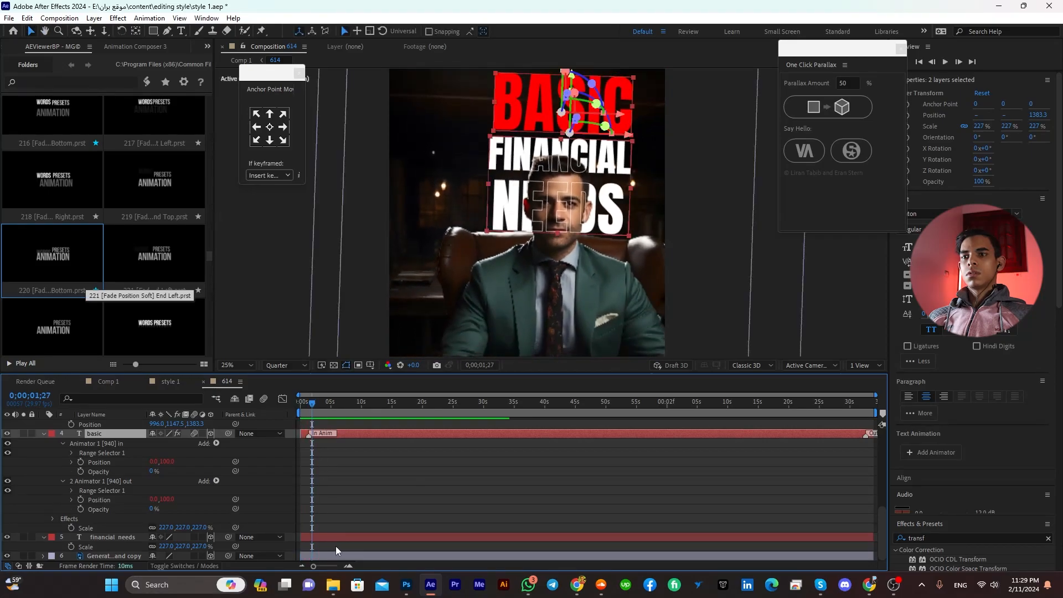
- Apply the same animation preset 220 to the original financial needs layer and play the composition from the start
{"action": "scroll", "coordinate": [327, 537], "scroll_direction": "up", "scroll_amount": 3}
{"action": "scroll", "coordinate": [324, 532], "scroll_direction": "up", "scroll_amount": 2}
{"action": "scroll", "coordinate": [318, 527], "scroll_direction": "down", "scroll_amount": 5}
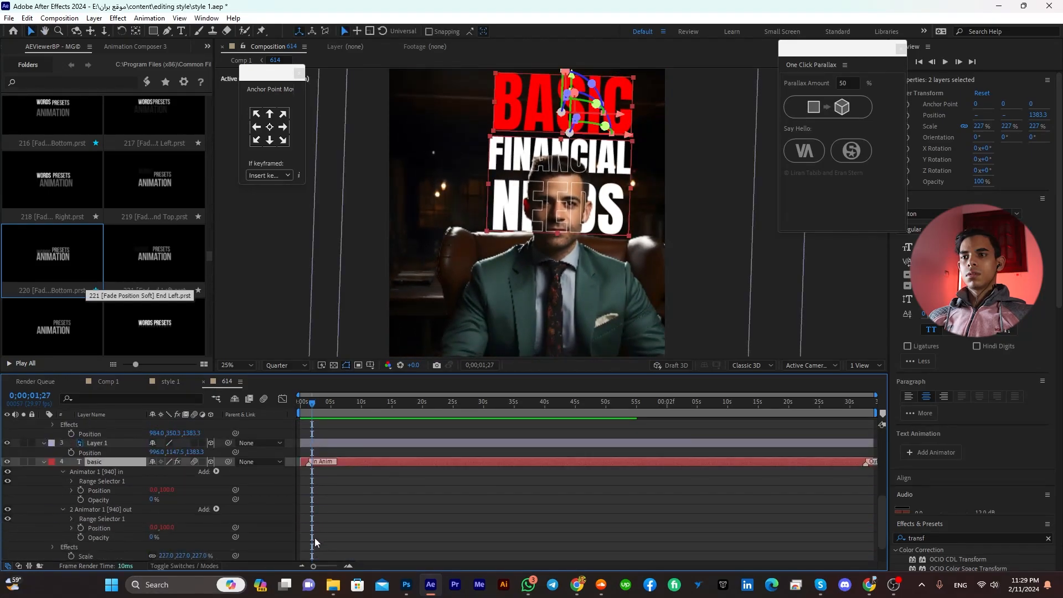
{"action": "left_click", "coordinate": [315, 535]}
{"action": "left_click", "coordinate": [49, 254]}
{"action": "double_click", "coordinate": [49, 255]}
{"action": "key", "text": "Home"}
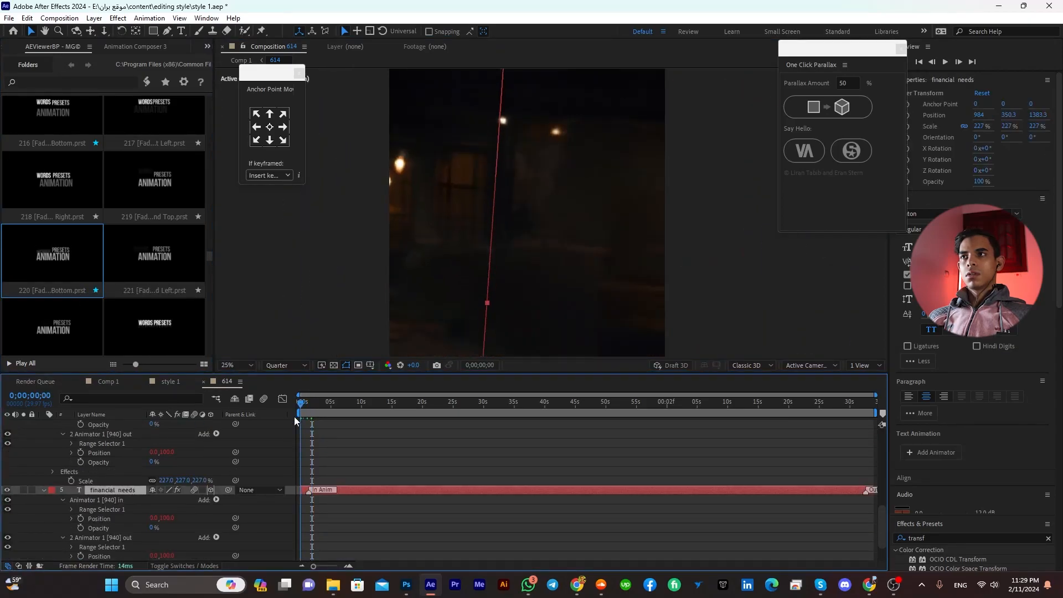
{"action": "key", "text": "space"}
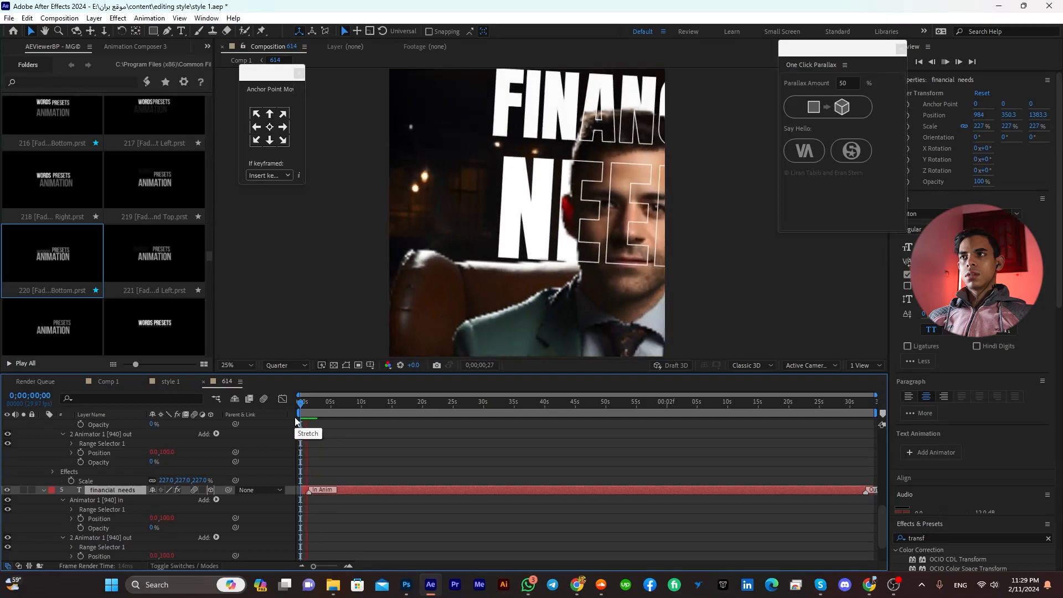
{"action": "key", "text": "space"}
- Shift the basic, financial needs and financial needs 2 layers about one second later together, and preview the timing
{"action": "scroll", "coordinate": [42, 497], "scroll_direction": "up", "scroll_amount": 3}
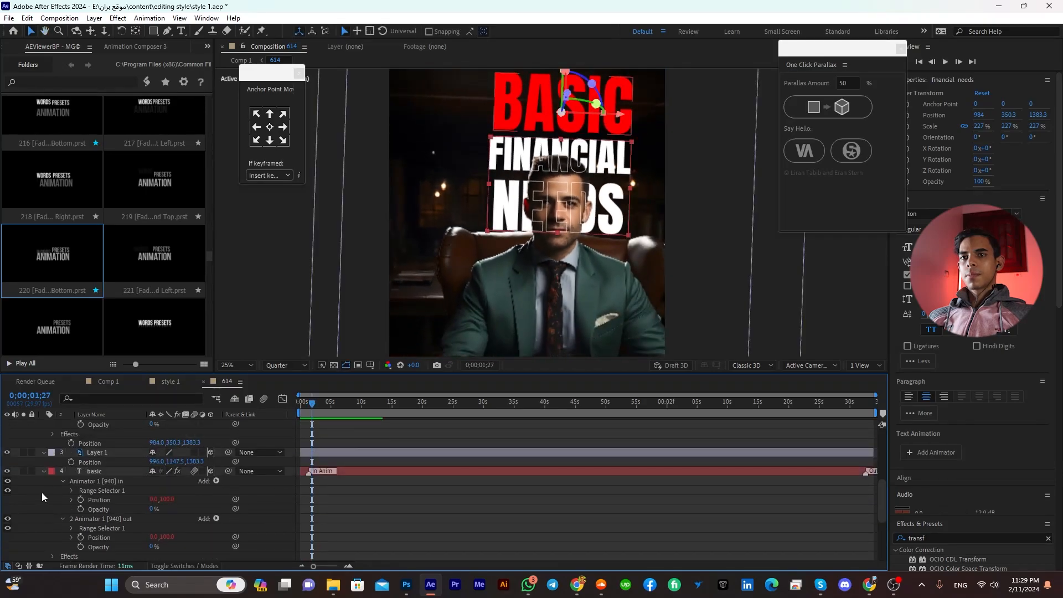
{"action": "left_click", "coordinate": [43, 472]}
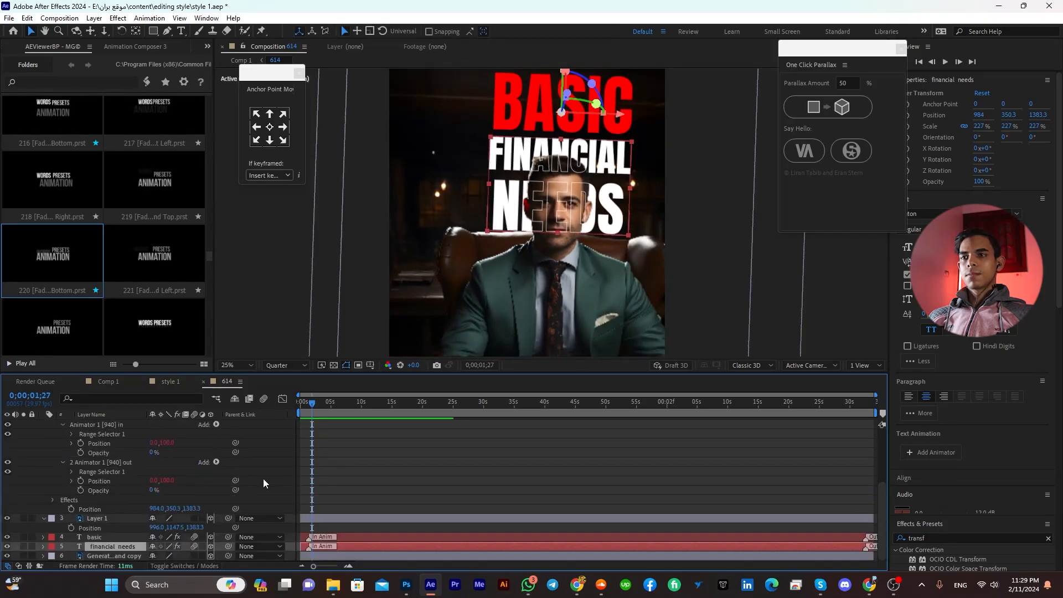
{"action": "left_click", "coordinate": [354, 539], "text": "ctrl"}
{"action": "scroll", "coordinate": [339, 538], "scroll_direction": "up", "scroll_amount": 2}
{"action": "left_click", "coordinate": [349, 475], "text": "ctrl"}
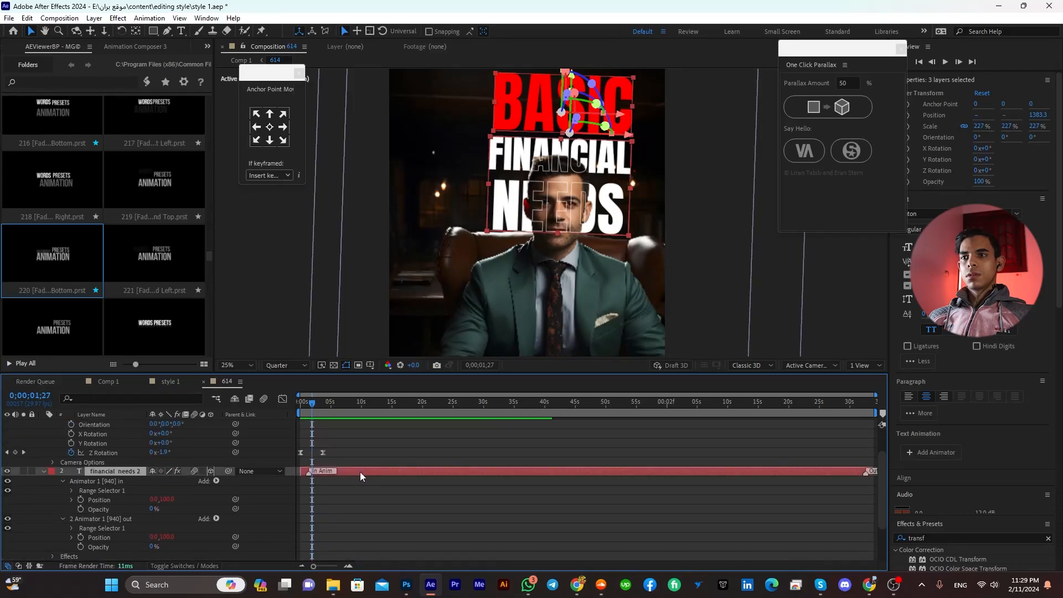
{"action": "left_click_drag", "start_coordinate": [360, 476], "coordinate": [367, 475]}
{"action": "key", "text": "space"}
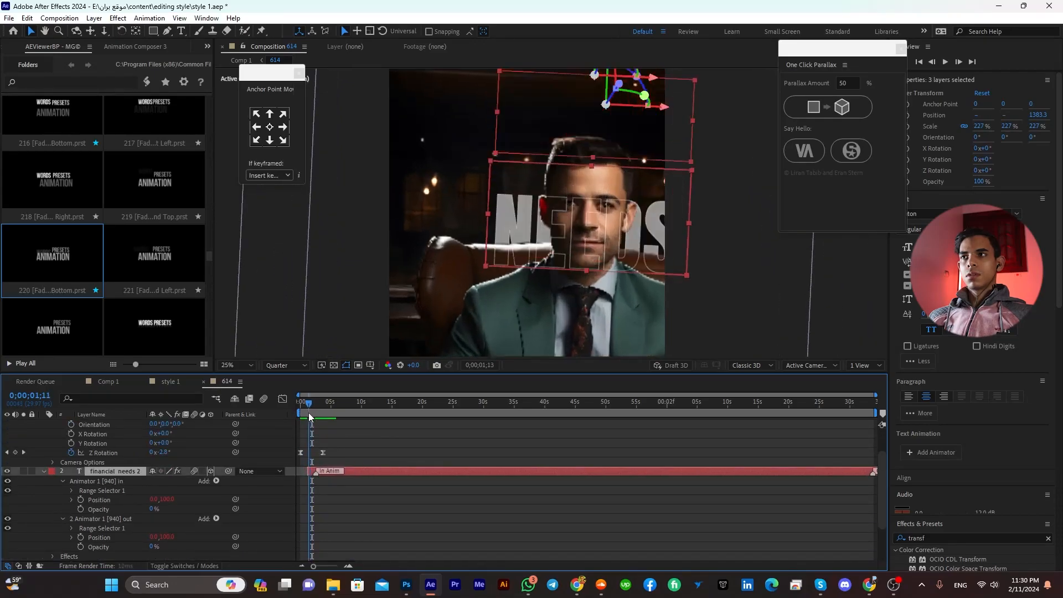
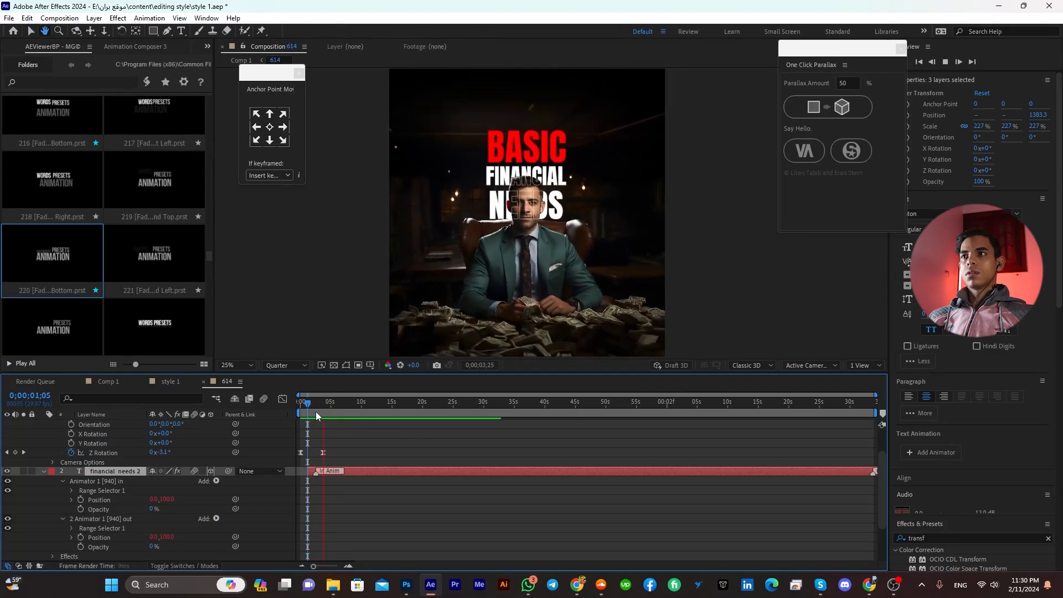
{"action": "left_click", "coordinate": [469, 483]}
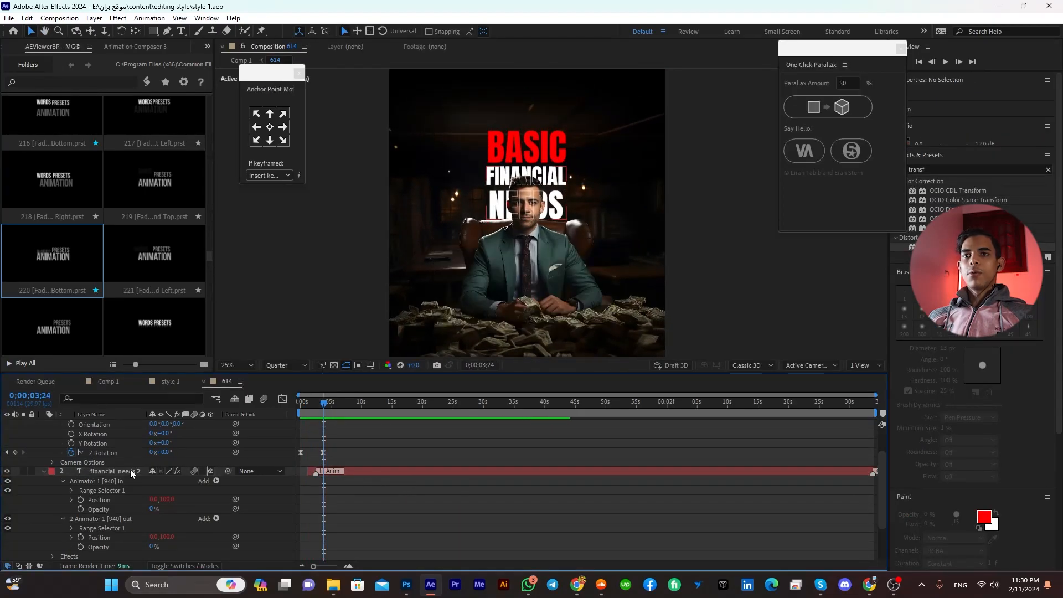
- Lower the opacity of the outlined financial needs 2 layer to 55% and save the project
{"action": "scroll", "coordinate": [89, 476], "scroll_direction": "up", "scroll_amount": 4}
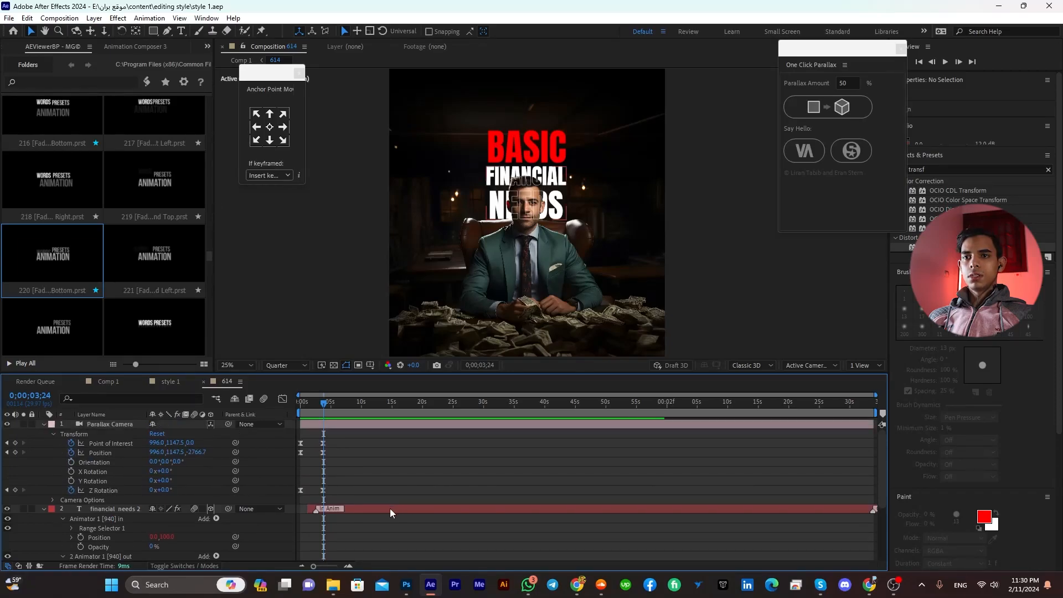
{"action": "left_click", "coordinate": [387, 510]}
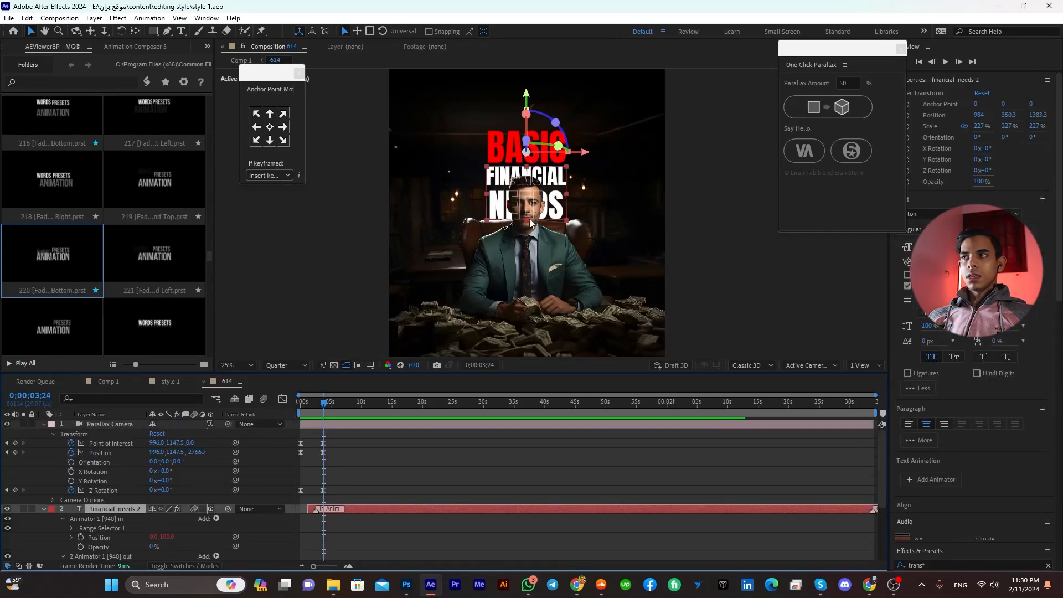
{"action": "key", "text": "t"}
{"action": "left_click_drag", "start_coordinate": [153, 518], "coordinate": [134, 524]}
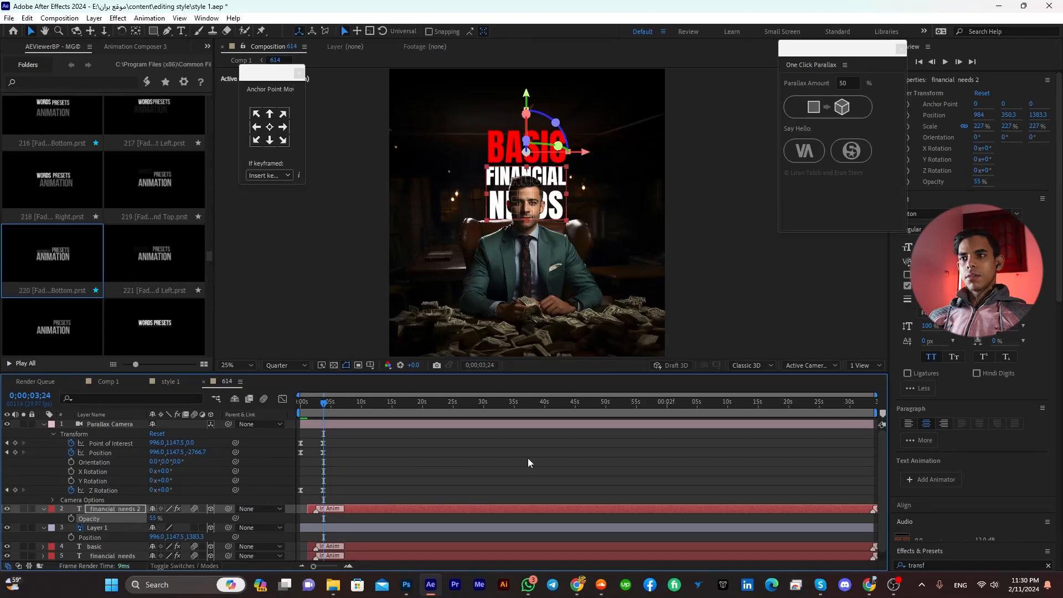
{"action": "left_click", "coordinate": [526, 458]}
{"action": "key", "text": "ctrl+s"}
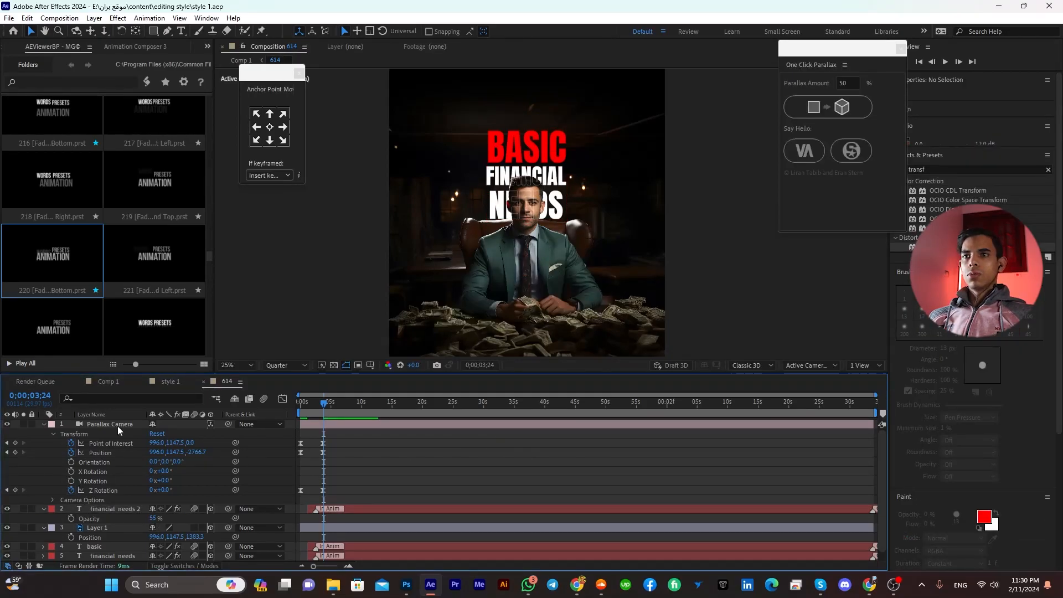
- Check the style 1 reference, and apply the Glow effect to the financial needs 2 layer in the 614 composition
{"action": "left_click", "coordinate": [161, 380]}
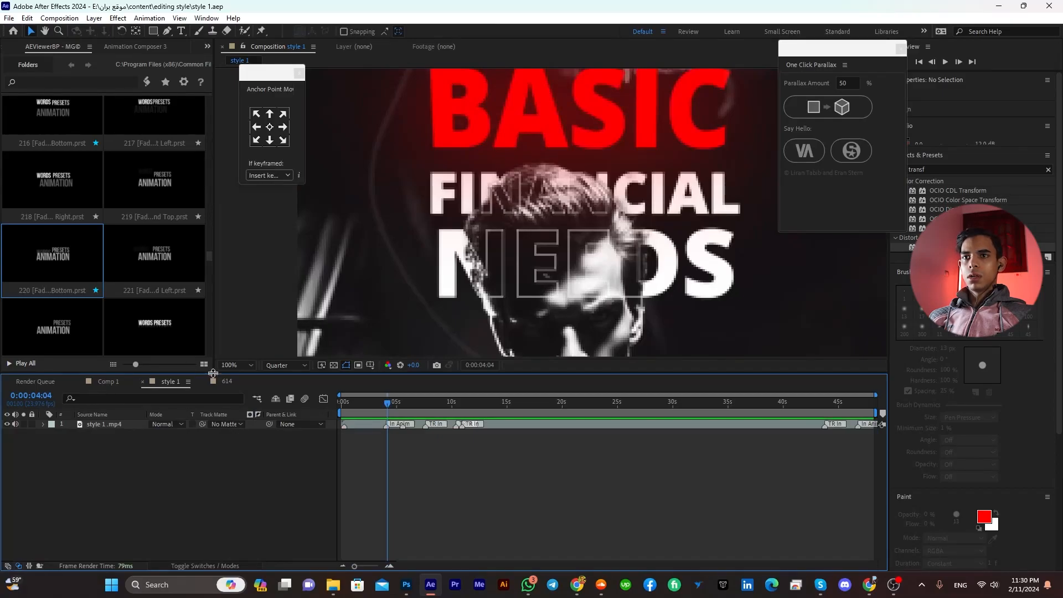
{"action": "left_click", "coordinate": [237, 380]}
{"action": "left_click", "coordinate": [98, 510]}
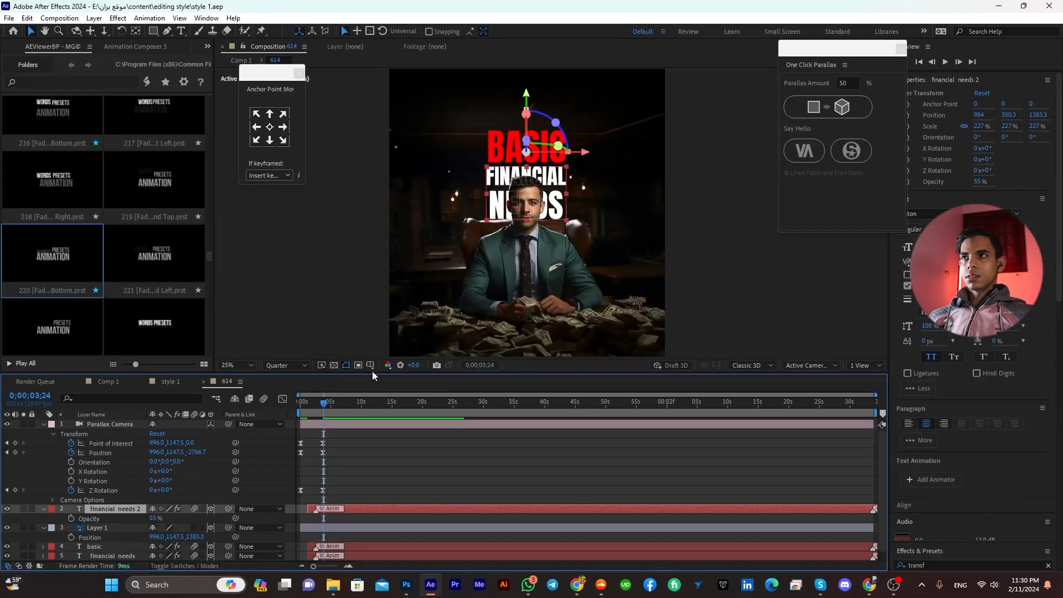
{"action": "scroll", "coordinate": [932, 525], "scroll_direction": "down", "scroll_amount": 10}
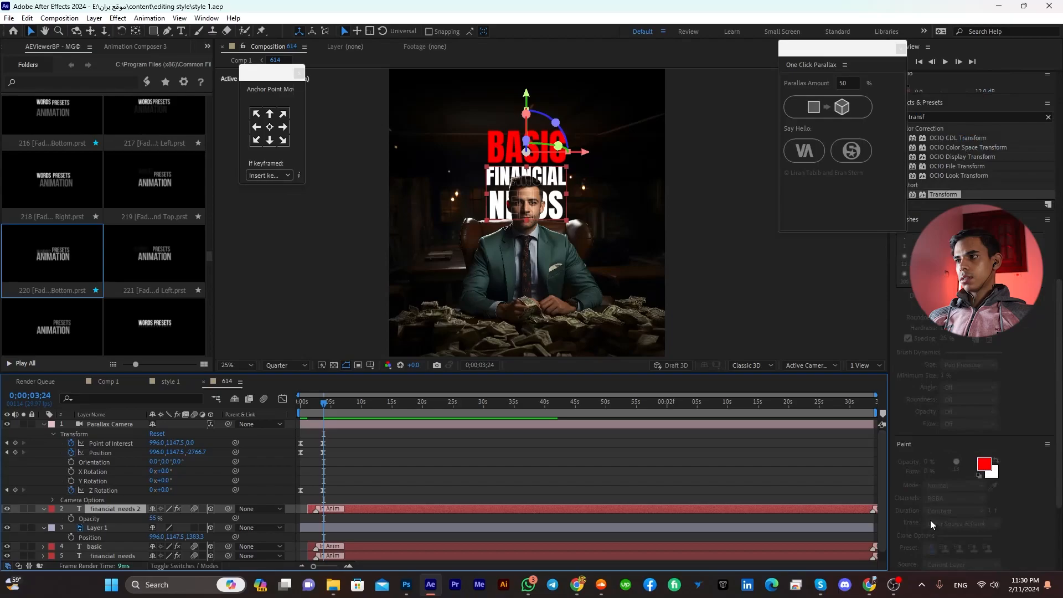
{"action": "left_click", "coordinate": [945, 117]}
{"action": "key", "text": "ctrl+a"}
{"action": "type", "text": "glow"}
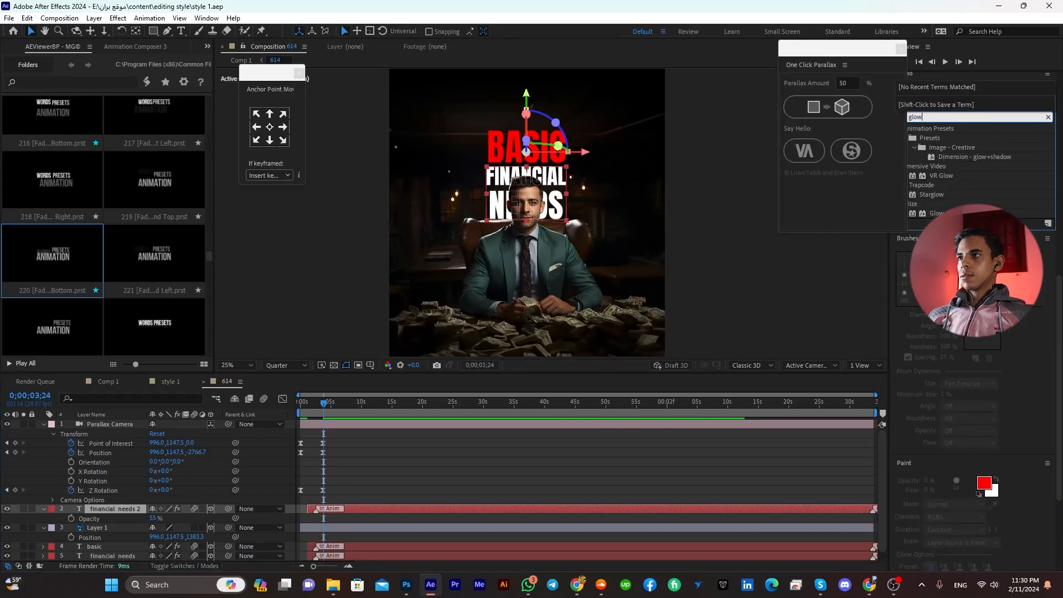
{"action": "double_click", "coordinate": [936, 213]}
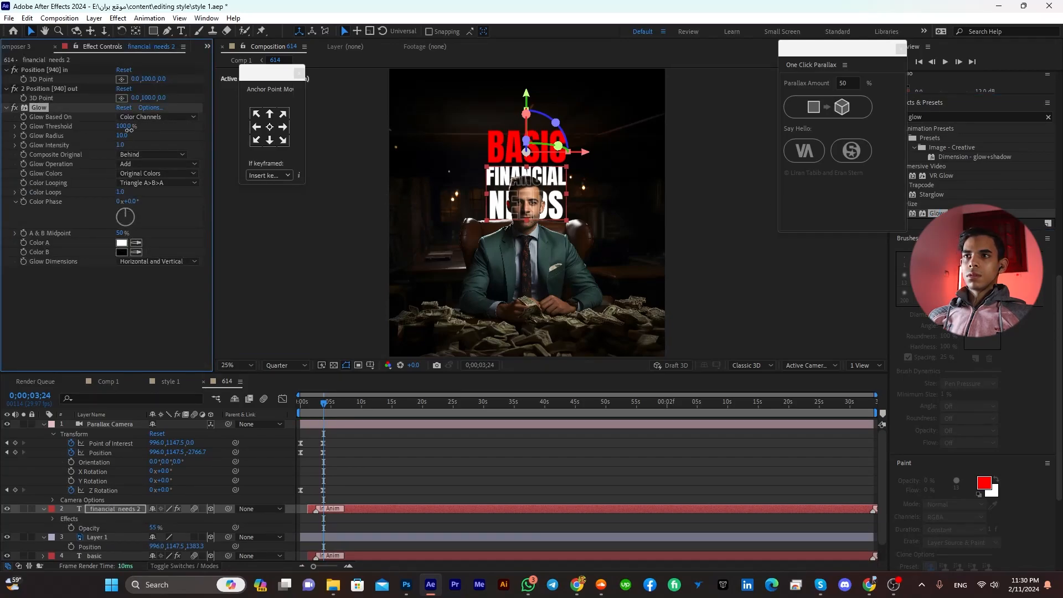
- Give the basic layer a Glow with a threshold of 96.1% and a radius of 210
{"action": "left_click_drag", "start_coordinate": [124, 126], "coordinate": [10, 121]}
{"action": "mouse_move", "coordinate": [123, 127]}
{"action": "left_mouse_down"}
{"action": "mouse_move", "coordinate": [95, 132]}
{"action": "mouse_move", "coordinate": [171, 136]}
{"action": "mouse_move", "coordinate": [139, 138]}
{"action": "left_mouse_up"}
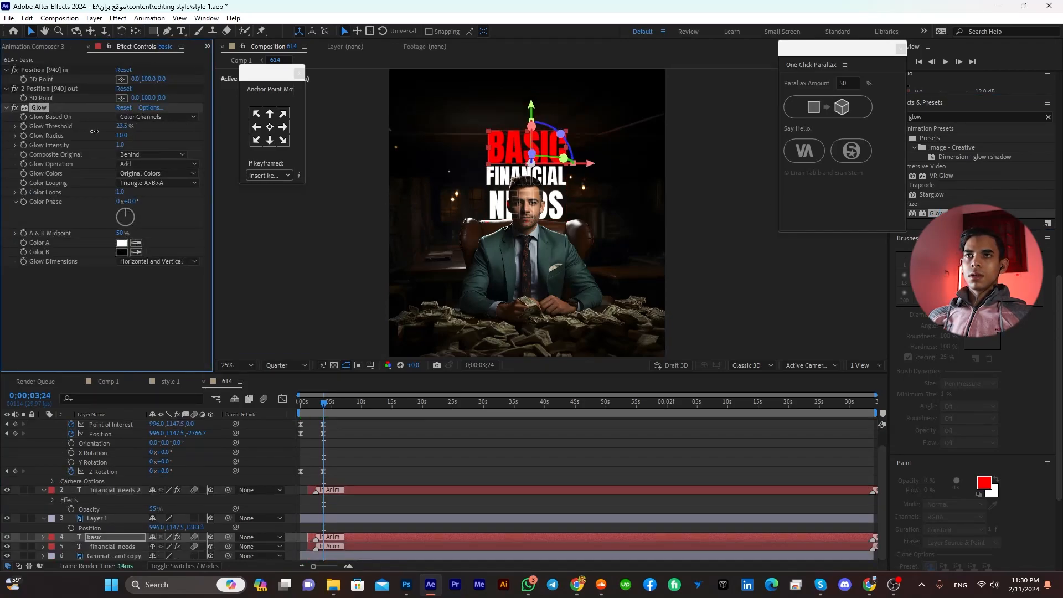
{"action": "scroll", "coordinate": [531, 138], "scroll_direction": "up", "scroll_amount": 2}
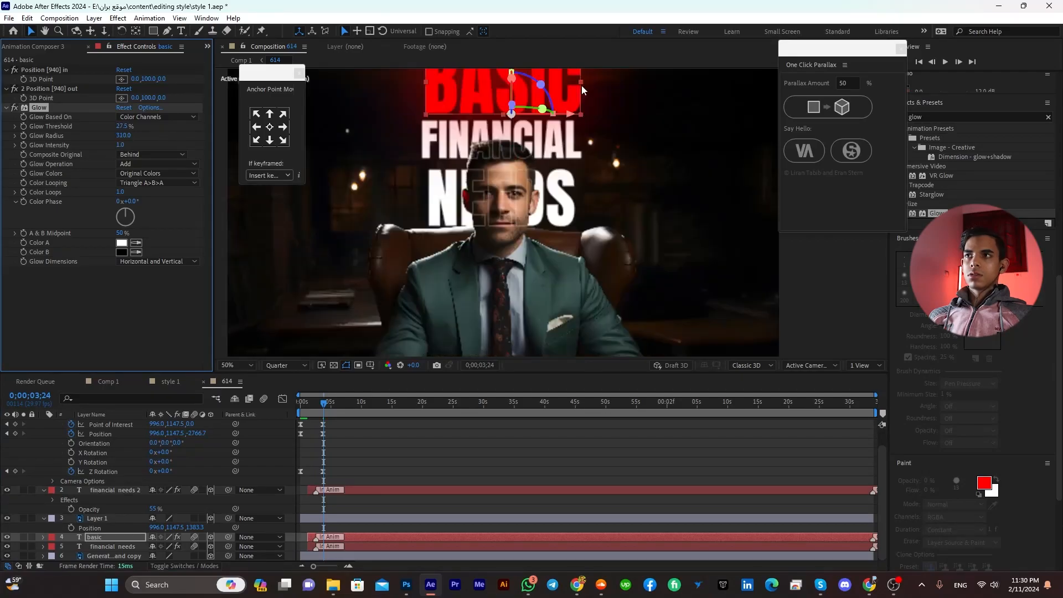
{"action": "left_click_drag", "start_coordinate": [532, 139], "coordinate": [544, 247]}
{"action": "mouse_move", "coordinate": [121, 126]}
{"action": "left_mouse_down"}
{"action": "mouse_move", "coordinate": [112, 126]}
{"action": "mouse_move", "coordinate": [122, 127]}
{"action": "left_mouse_up"}
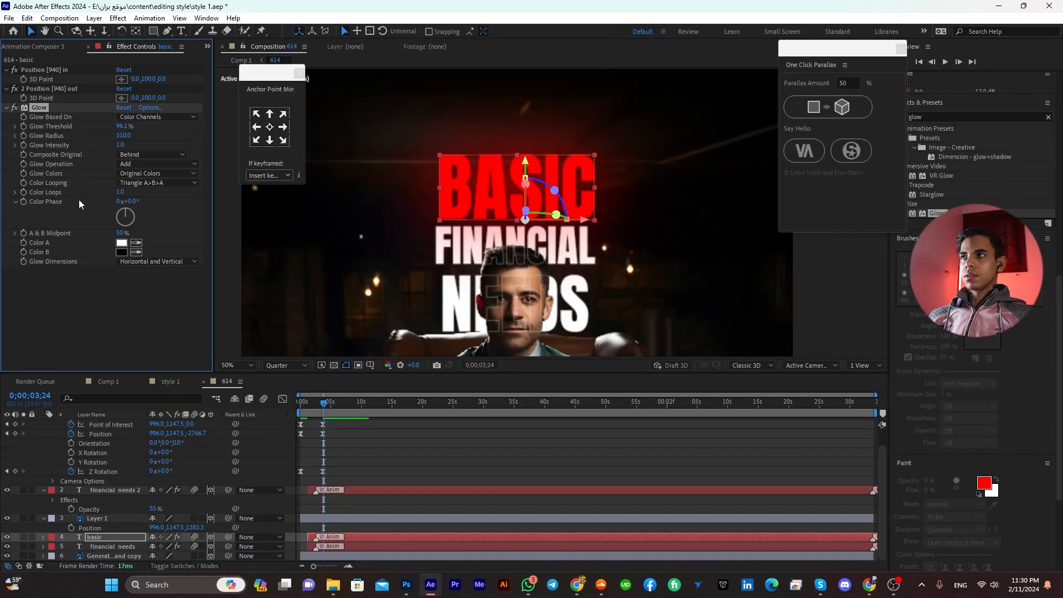
{"action": "left_click_drag", "start_coordinate": [119, 135], "coordinate": [115, 135]}
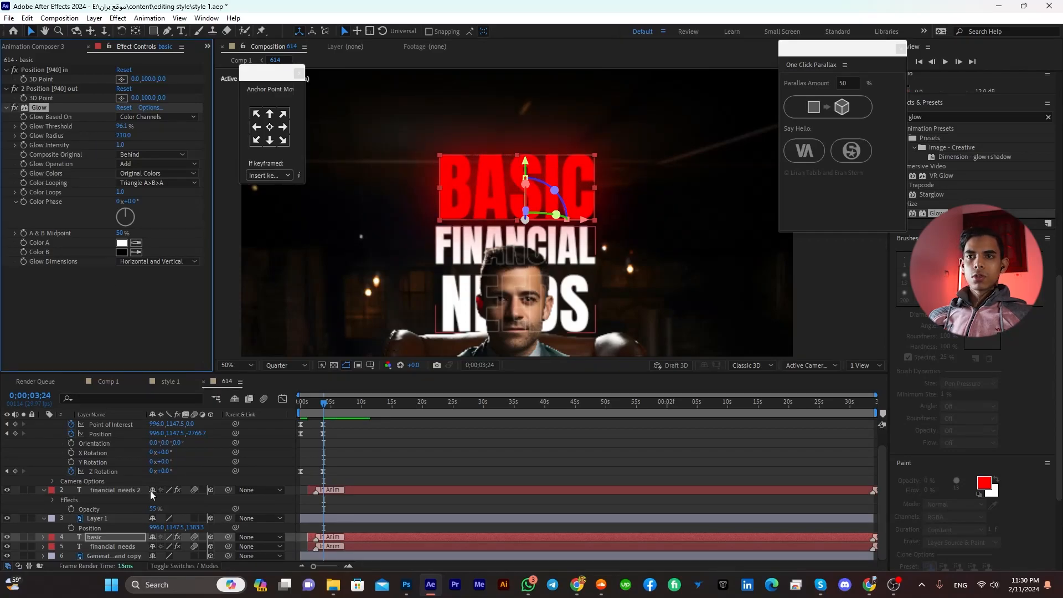
- Copy the basic layer's Glow effect with its settings onto the original financial needs layer
{"action": "left_click", "coordinate": [108, 489]}
{"action": "scroll", "coordinate": [114, 450], "scroll_direction": "up", "scroll_amount": 2}
{"action": "scroll", "coordinate": [102, 469], "scroll_direction": "down", "scroll_amount": 1}
{"action": "left_click", "coordinate": [103, 546]}
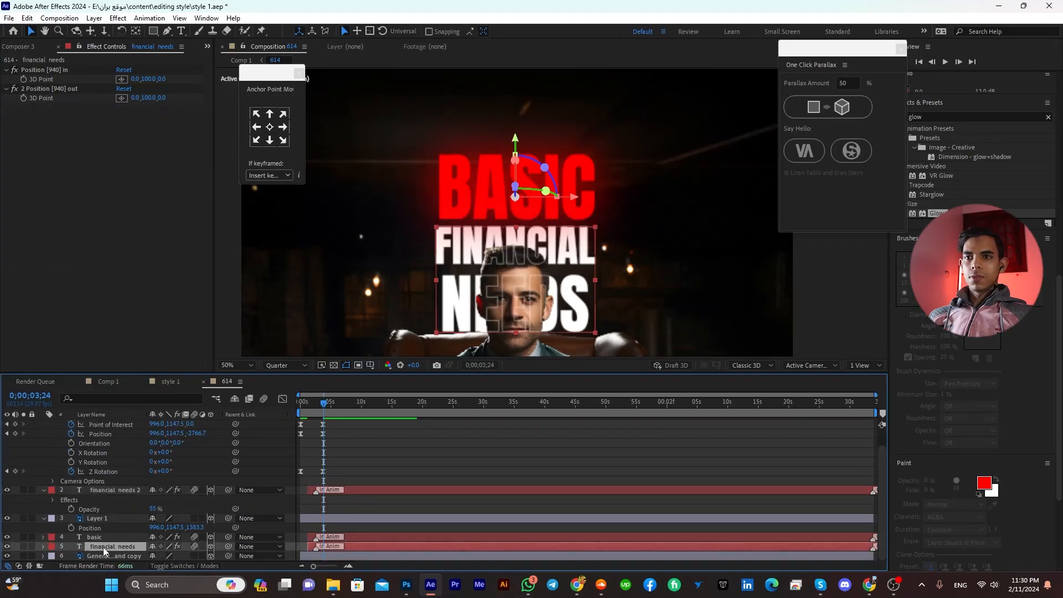
{"action": "left_click", "coordinate": [91, 332]}
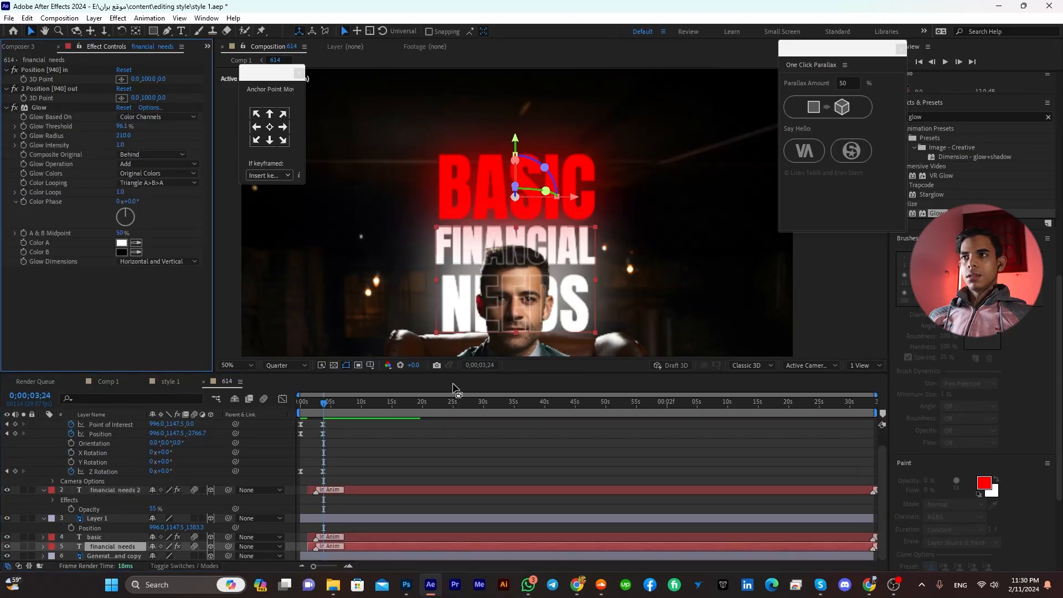
{"action": "scroll", "coordinate": [589, 232], "scroll_direction": "down", "scroll_amount": 2}
{"action": "left_click", "coordinate": [706, 244]}
{"action": "left_click_drag", "start_coordinate": [577, 292], "coordinate": [582, 218]}
- Add a Glow with a threshold of 29.4% and a radius of 210 to Layer 1, the man's cutout
{"action": "left_click", "coordinate": [97, 558]}
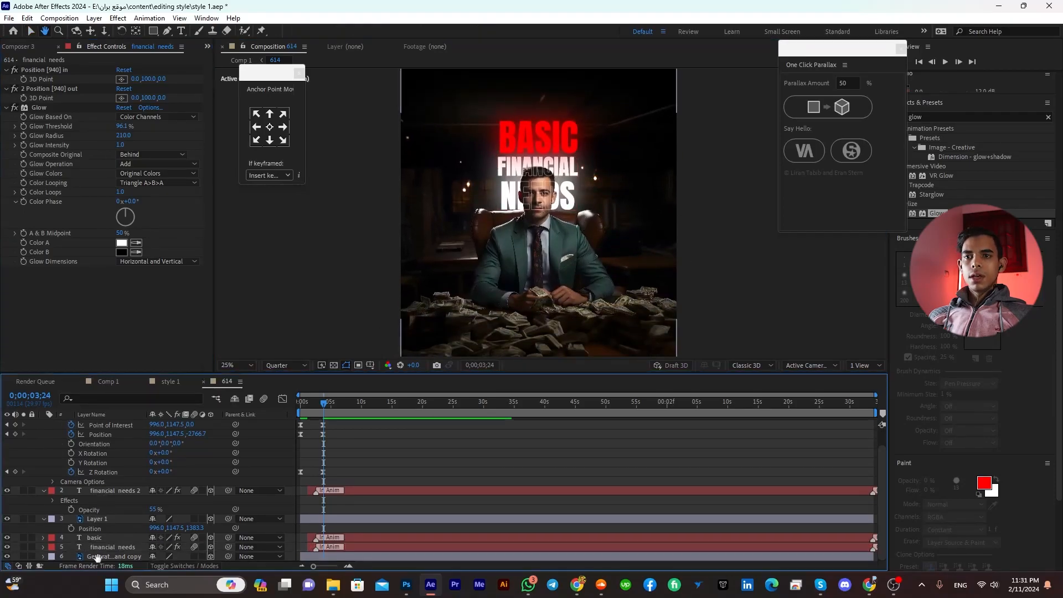
{"action": "key", "text": "v"}
{"action": "left_click", "coordinate": [104, 557]}
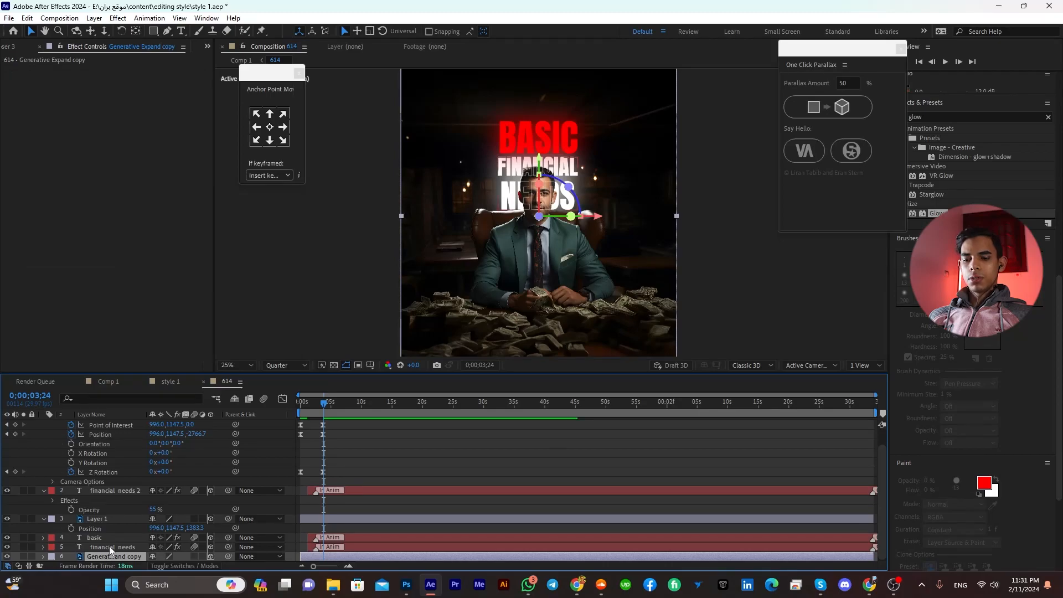
{"action": "left_click", "coordinate": [98, 517]}
{"action": "key", "text": "ctrl+alt+shift+e"}
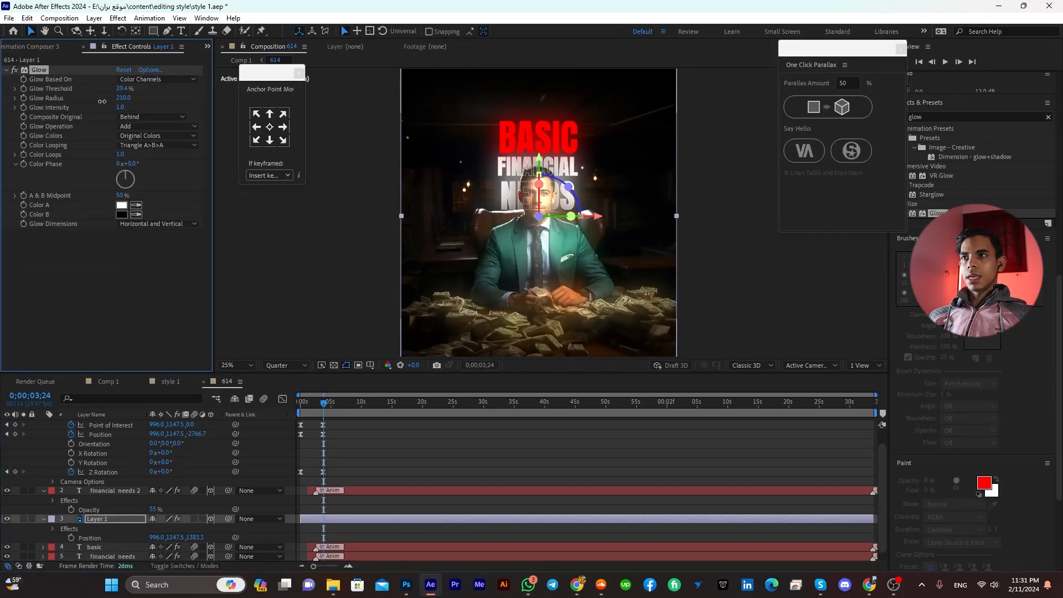
- Preview the glowing scene from the start of the 614 composition and save the project
{"action": "left_click", "coordinate": [418, 451]}
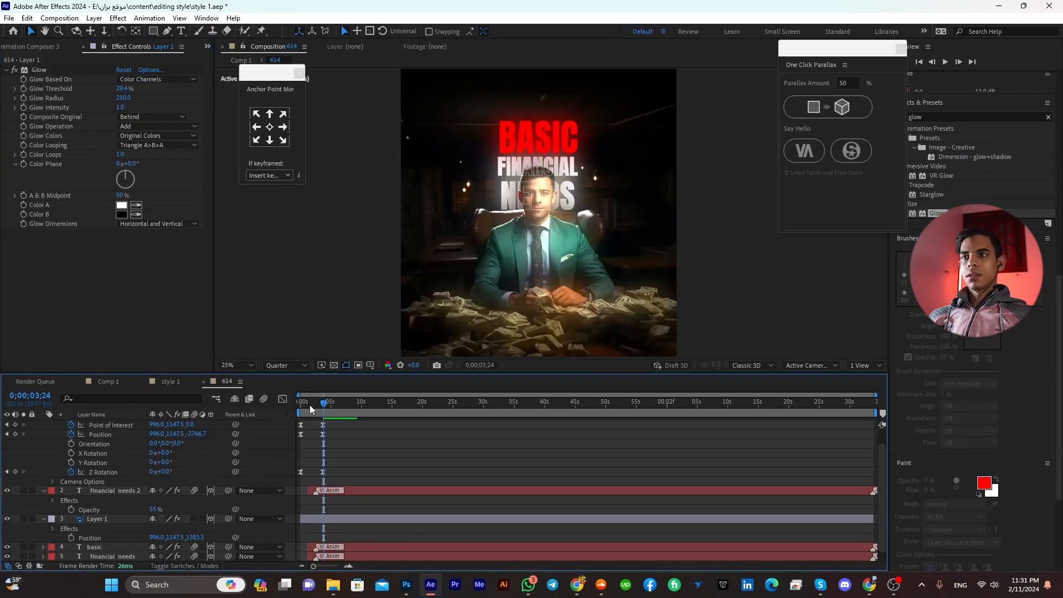
{"action": "left_click_drag", "start_coordinate": [310, 407], "coordinate": [291, 417]}
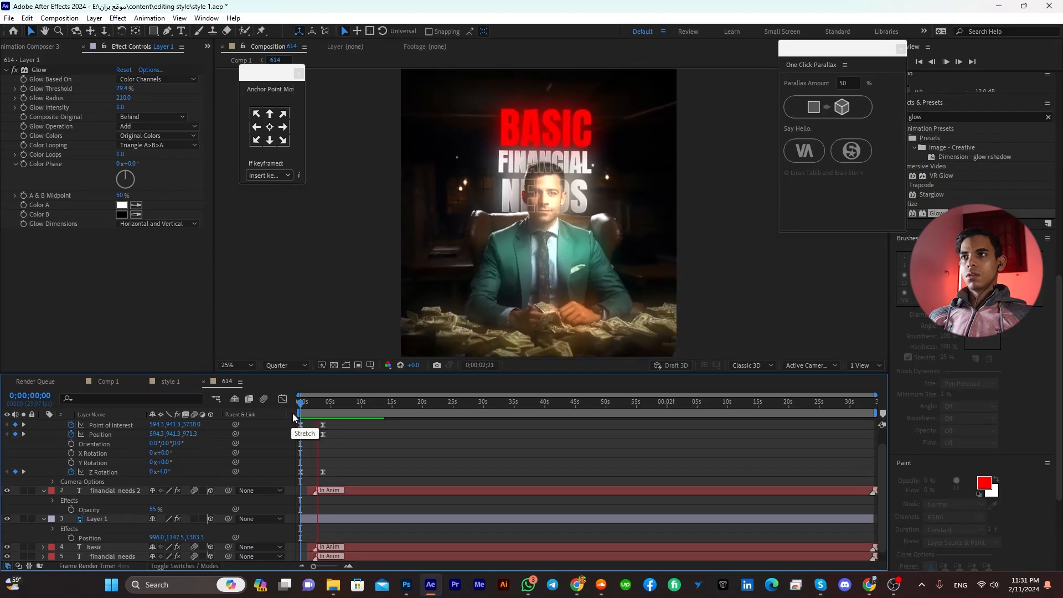
{"action": "key", "text": "space"}
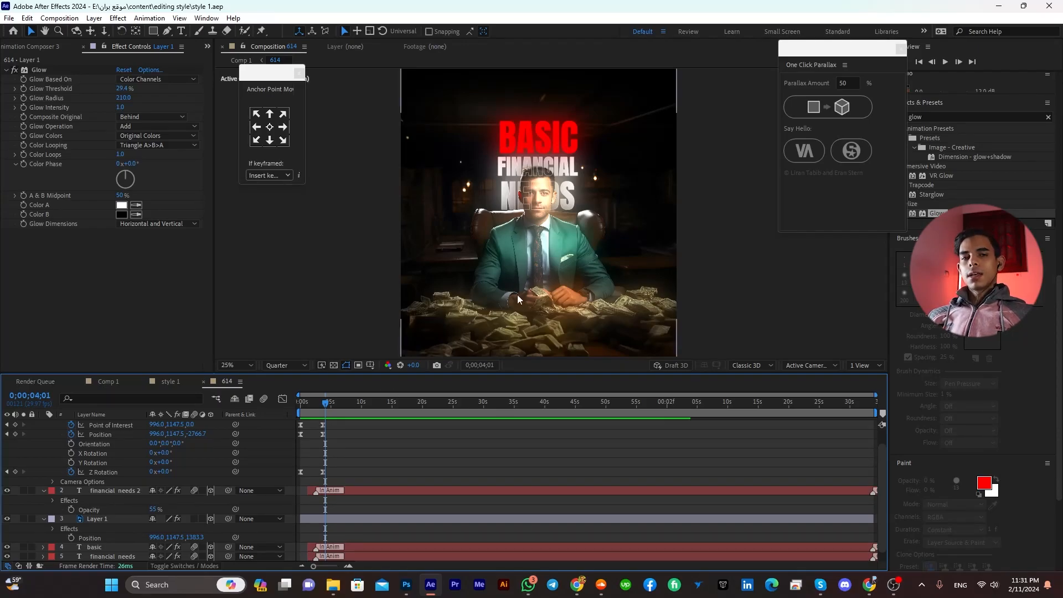
- Bring f.mp4 from the PRO PRESETS folder into the 614 composition as the uppermost layer and scale it to 211%
{"action": "key", "text": "alt+Tab"}
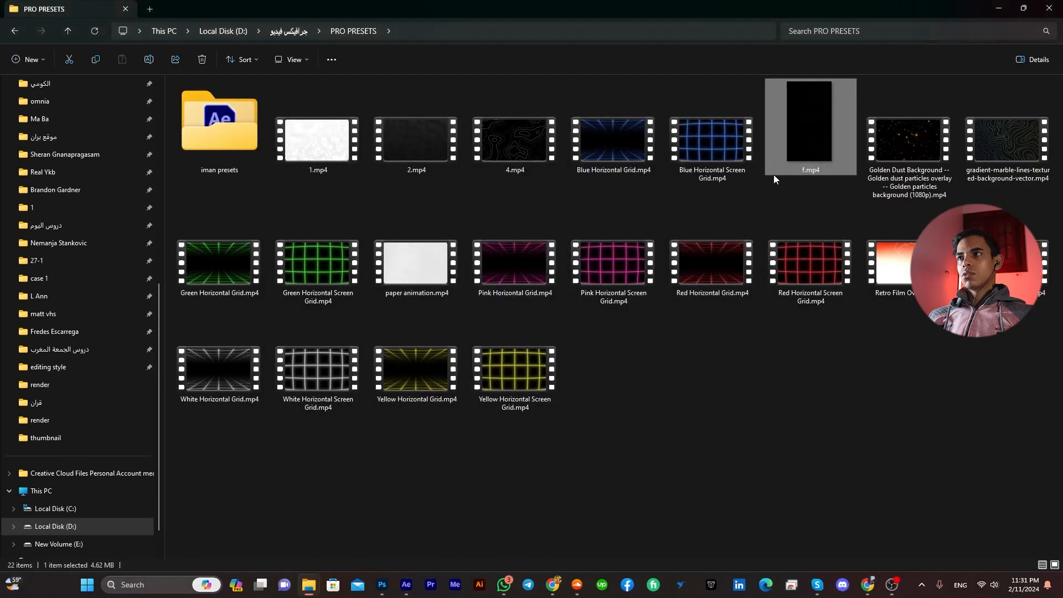
{"action": "left_click_drag", "start_coordinate": [814, 159], "coordinate": [443, 483]}
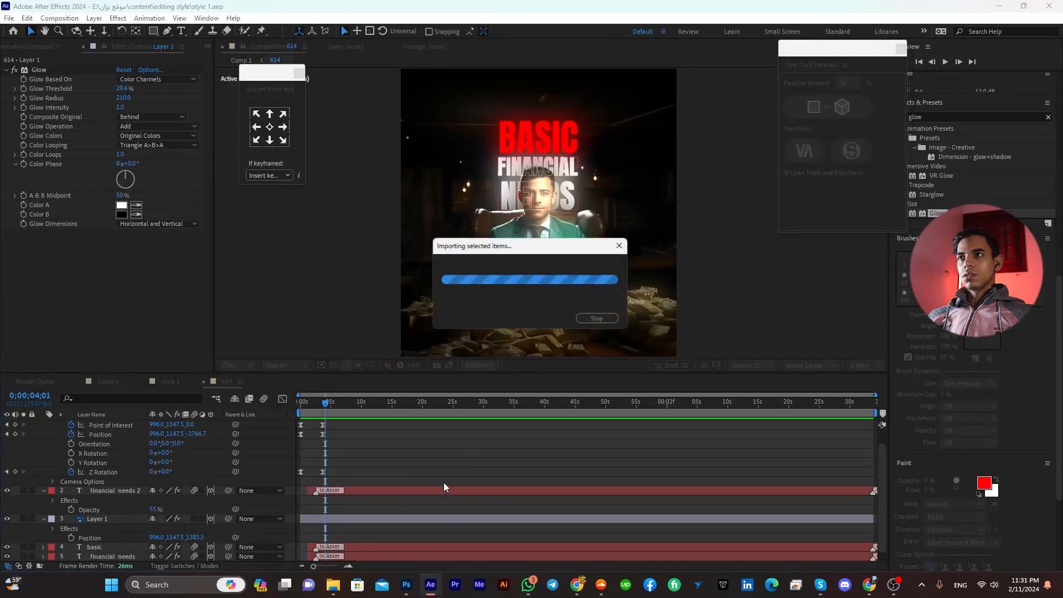
{"action": "key", "text": "s"}
{"action": "left_click_drag", "start_coordinate": [182, 434], "coordinate": [245, 435]}
- Set the f.mp4 layer's blending mode to Screen and its opacity to 7%
{"action": "key", "text": "F4"}
{"action": "left_click", "coordinate": [166, 424]}
{"action": "left_click", "coordinate": [224, 221]}
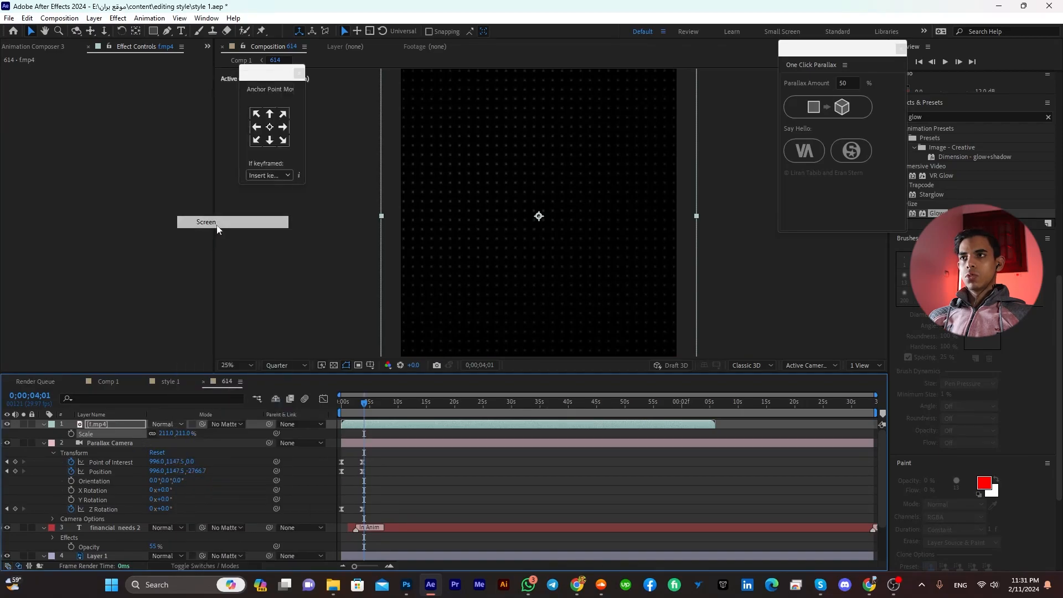
{"action": "key", "text": "t"}
{"action": "left_click_drag", "start_coordinate": [154, 433], "coordinate": [118, 443]}
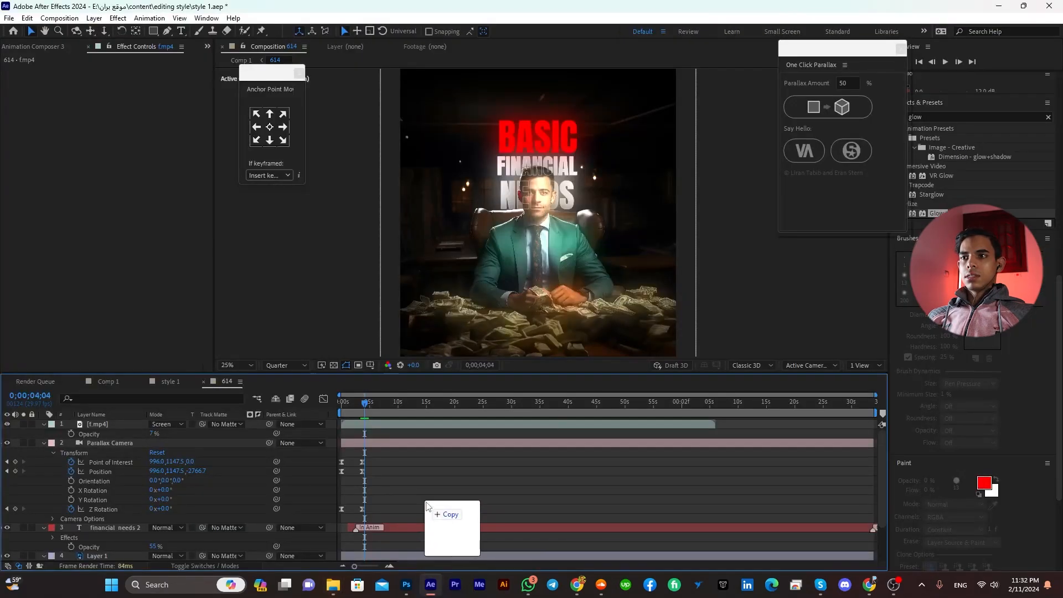
- Add the Old Film 02.mp4 overlay above f.mp4, rotate it upright and scale it to 137%
{"action": "left_click_drag", "start_coordinate": [426, 505], "coordinate": [375, 475]}
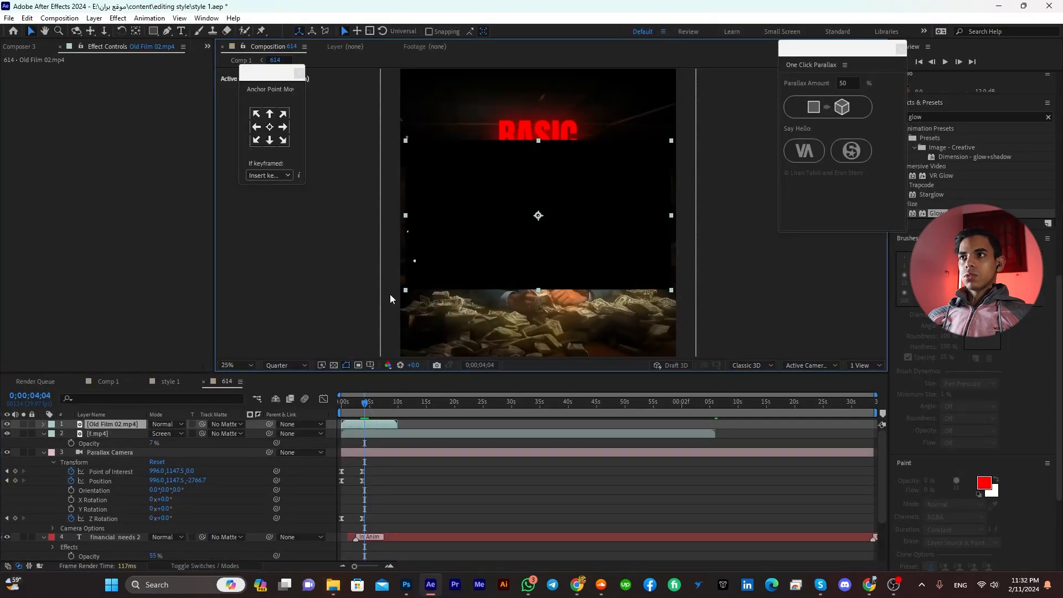
{"action": "key", "text": "r"}
{"action": "left_click_drag", "start_coordinate": [364, 402], "coordinate": [360, 408]}
{"action": "key", "text": "s"}
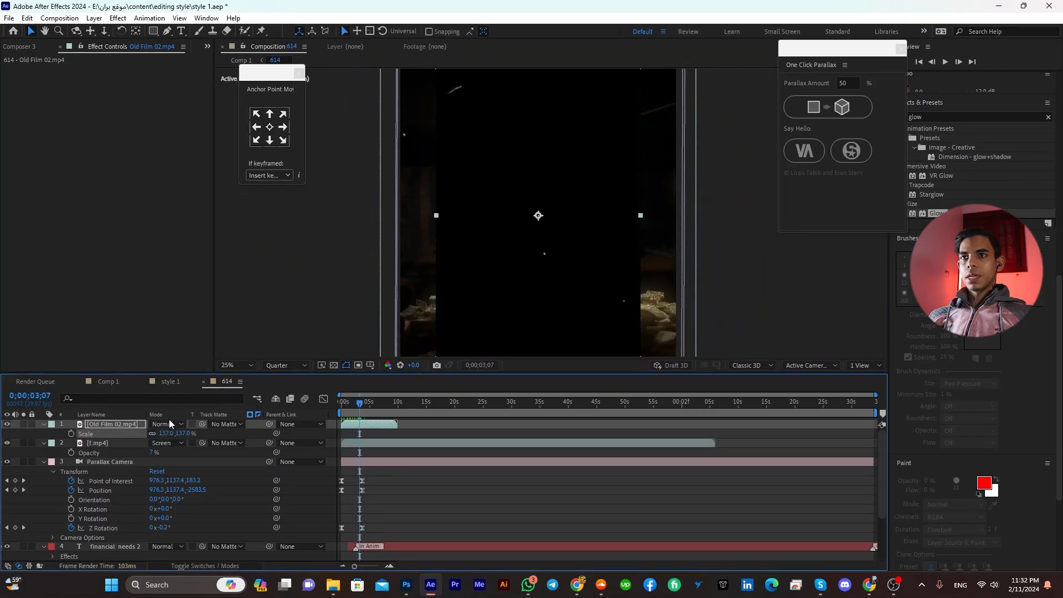
- Set the Old Film 02.mp4 layer's blending mode to Screen and scrub through the scene to check it
{"action": "left_click", "coordinate": [169, 424]}
{"action": "left_click", "coordinate": [202, 222]}
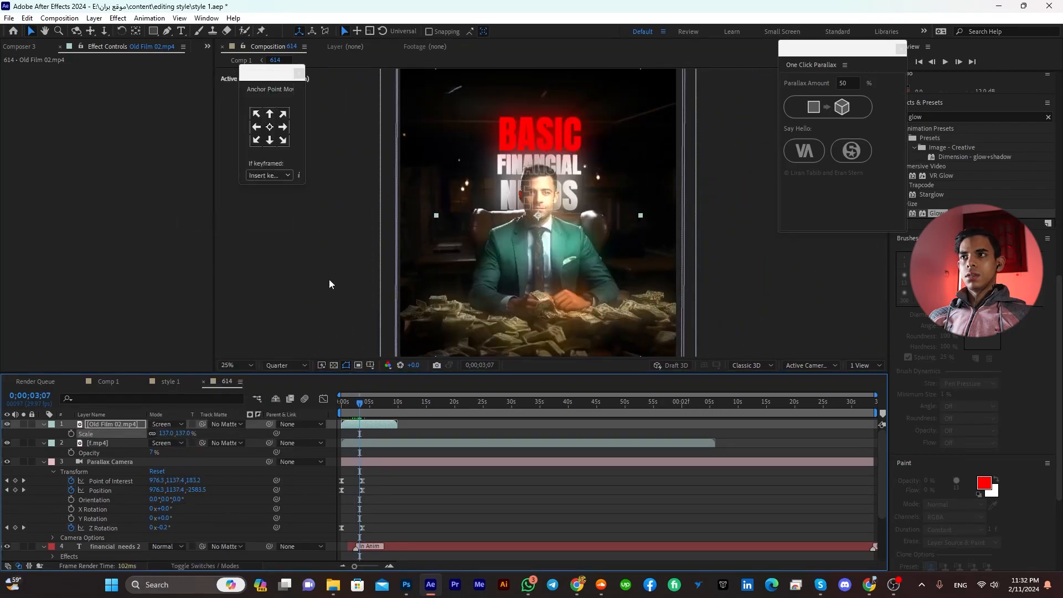
{"action": "left_click_drag", "start_coordinate": [350, 409], "coordinate": [371, 403]}
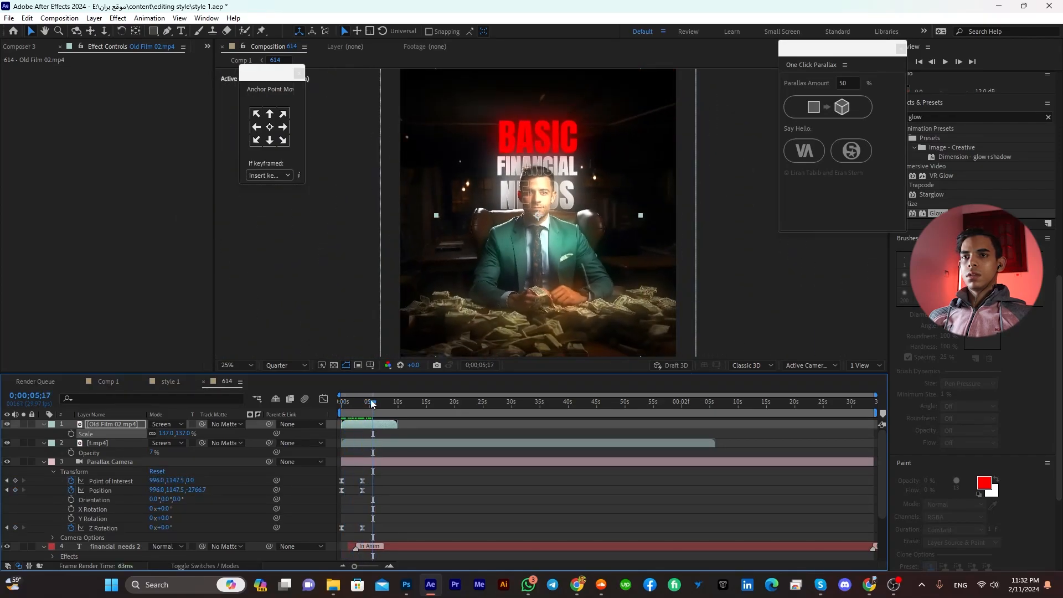
- Preview the 614 scene within Comp 1 from about one and a half seconds onward
{"action": "left_click", "coordinate": [105, 381]}
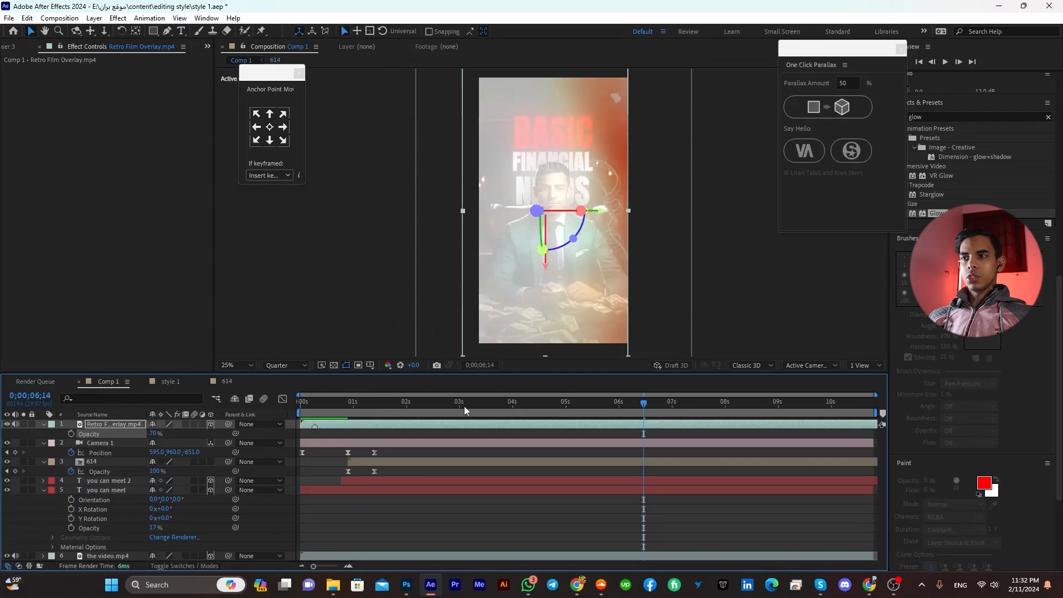
{"action": "left_click_drag", "start_coordinate": [428, 404], "coordinate": [407, 414]}
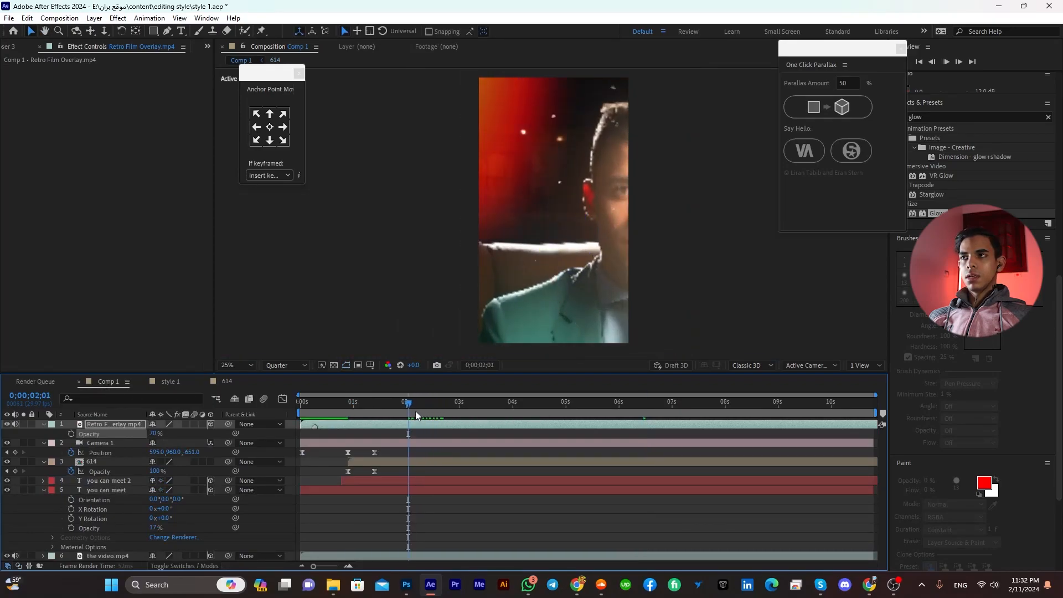
{"action": "key", "text": "space"}
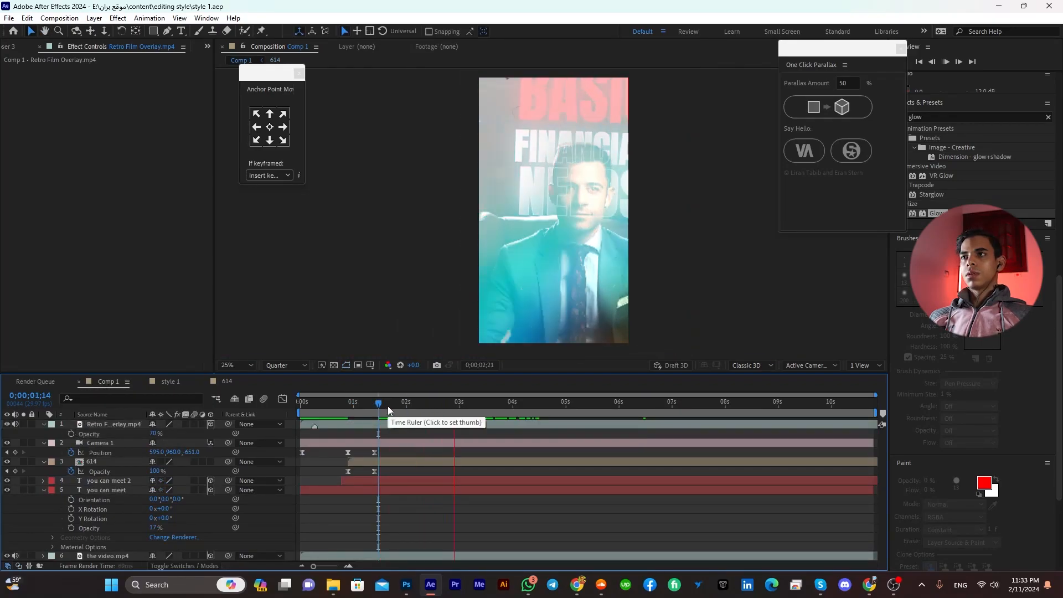
{"action": "key", "text": "space"}
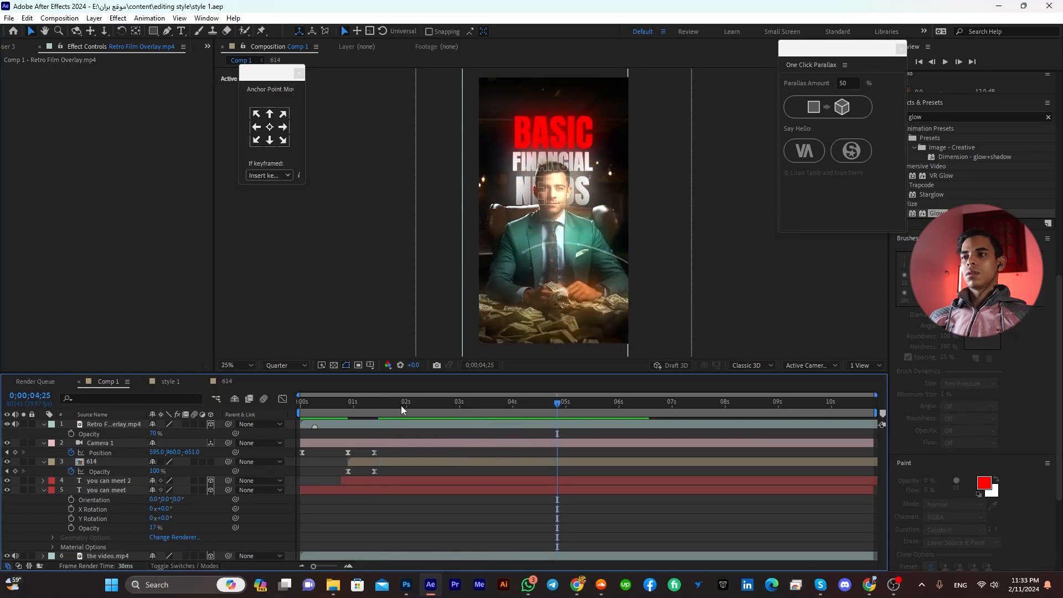
- Examine the blurred transition to the ROOM AND BOARD shot in the style 1 reference
{"action": "left_click", "coordinate": [194, 385]}
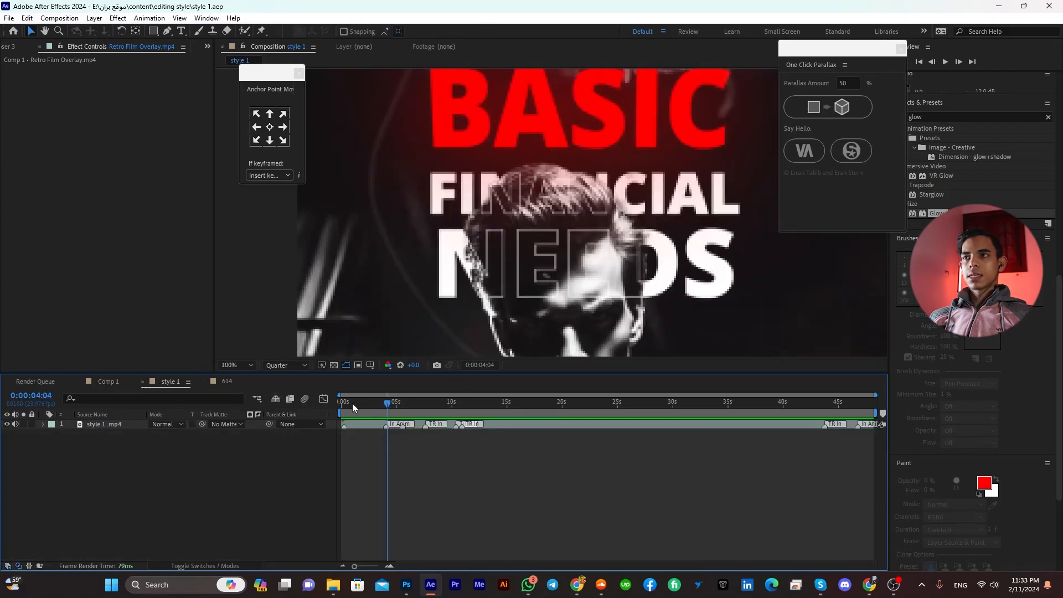
{"action": "scroll", "coordinate": [580, 271], "scroll_direction": "down", "scroll_amount": 3}
{"action": "key", "text": "shift+Page_Down"}
{"action": "key", "text": "shift+Page_Down"}
{"action": "key", "text": "shift+Page_Down"}
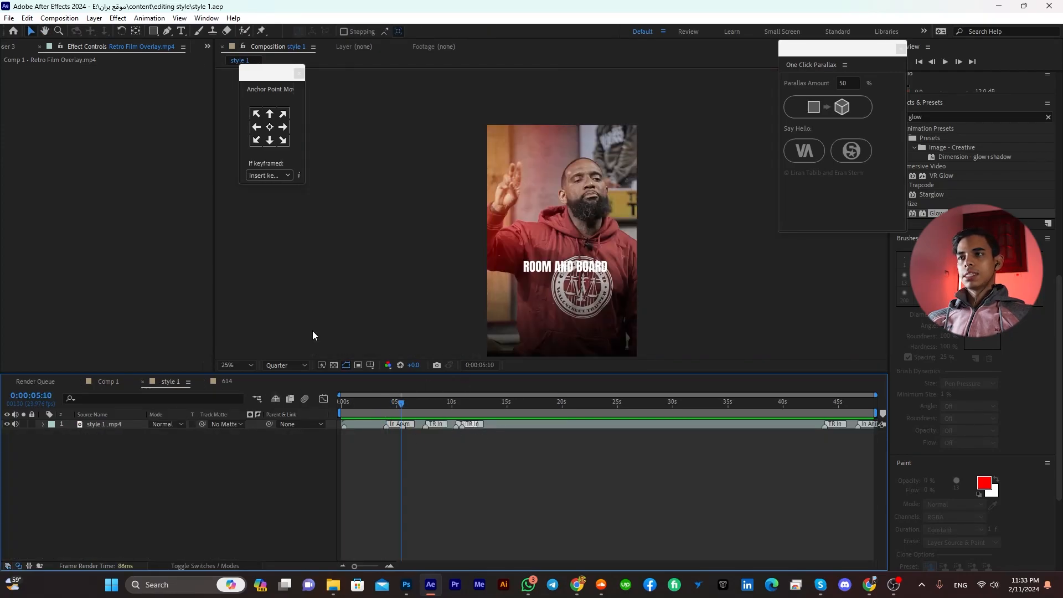
{"action": "mouse_move", "coordinate": [394, 403]}
{"action": "left_mouse_down"}
{"action": "mouse_move", "coordinate": [379, 411]}
{"action": "mouse_move", "coordinate": [396, 412]}
{"action": "left_mouse_up"}
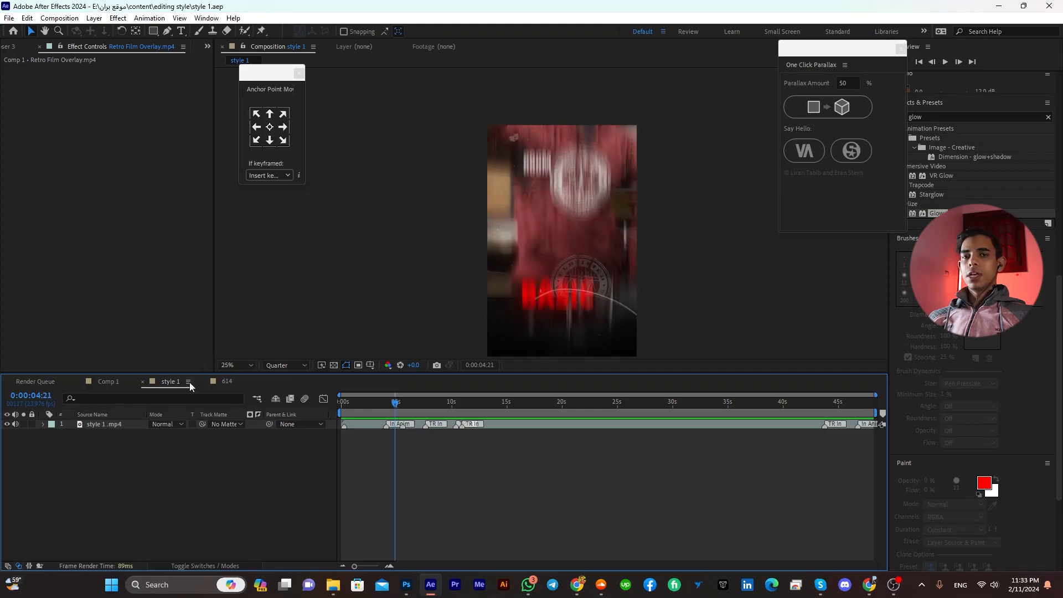
- Enable motion blur for all layers of Comp 1
{"action": "left_click", "coordinate": [121, 380]}
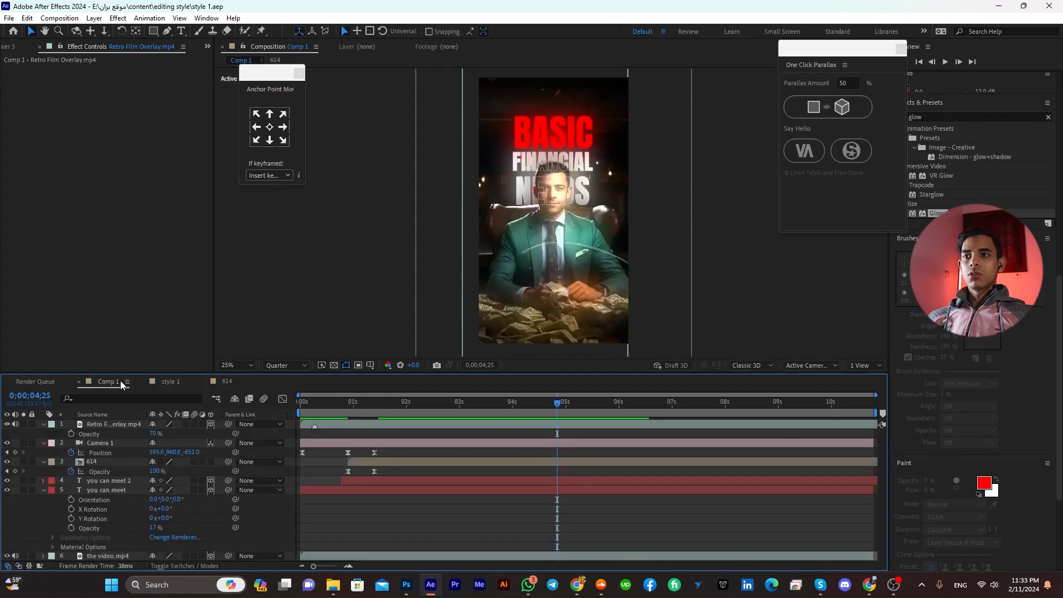
{"action": "left_click", "coordinate": [111, 460]}
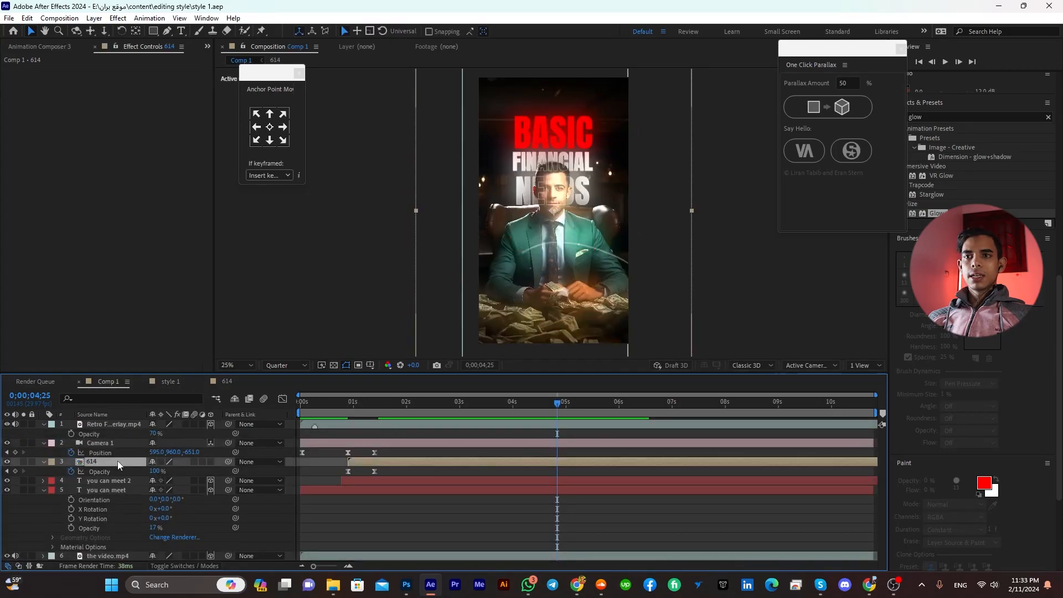
{"action": "key", "text": "ctrl+a"}
{"action": "left_click", "coordinate": [195, 423]}
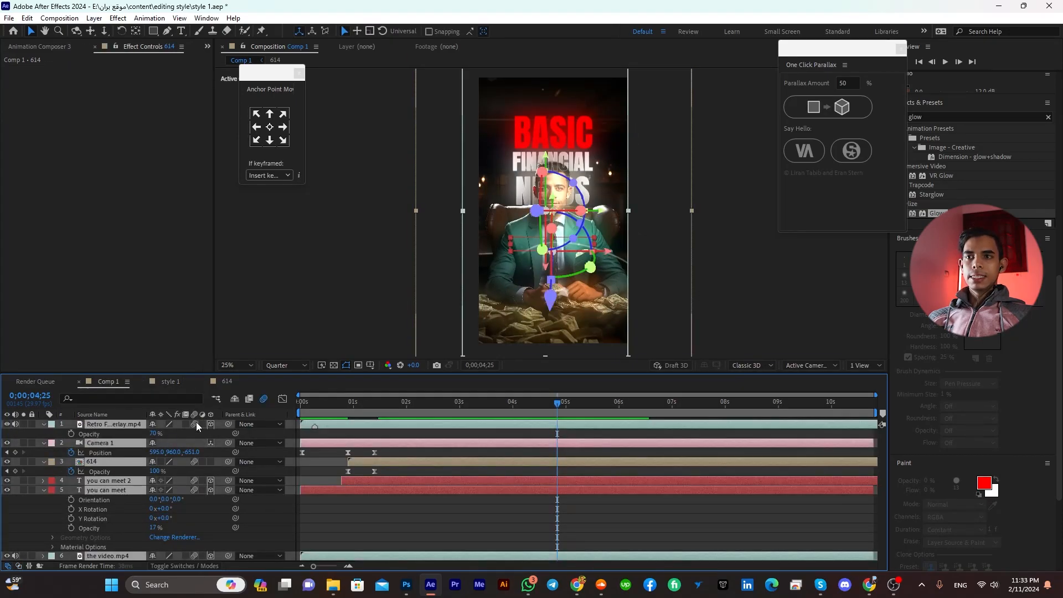
- Scrub Comp 1 up to about 0;00;04;14 to check the BASIC FINANCIAL NEEDS scene and compare it with the style 1 reference
{"action": "left_click", "coordinate": [395, 508]}
{"action": "left_click_drag", "start_coordinate": [390, 405], "coordinate": [429, 416]}
{"action": "left_click_drag", "start_coordinate": [440, 410], "coordinate": [536, 397]}
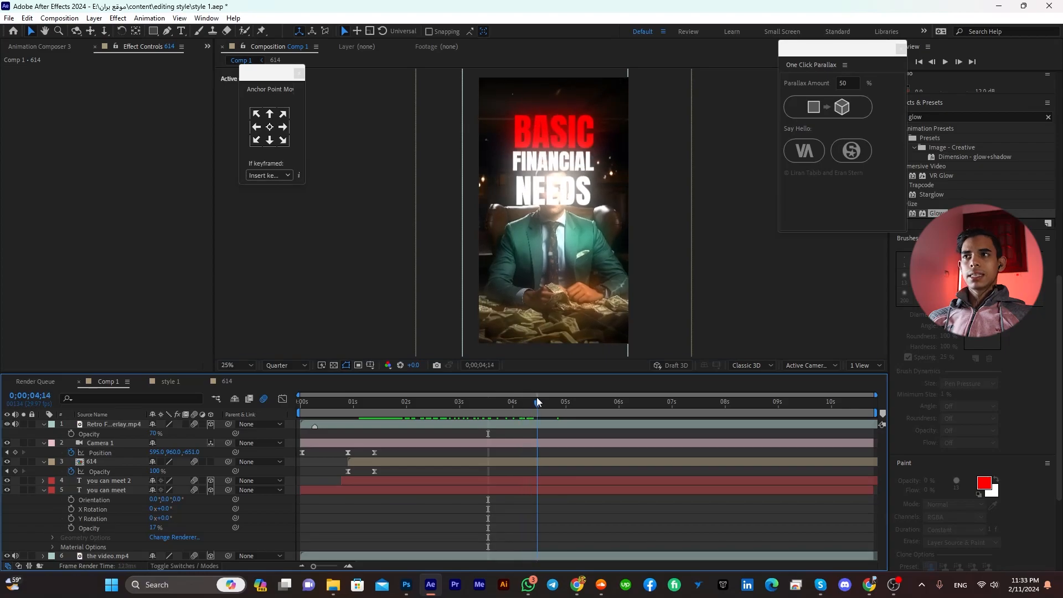
{"action": "left_click", "coordinate": [169, 382]}
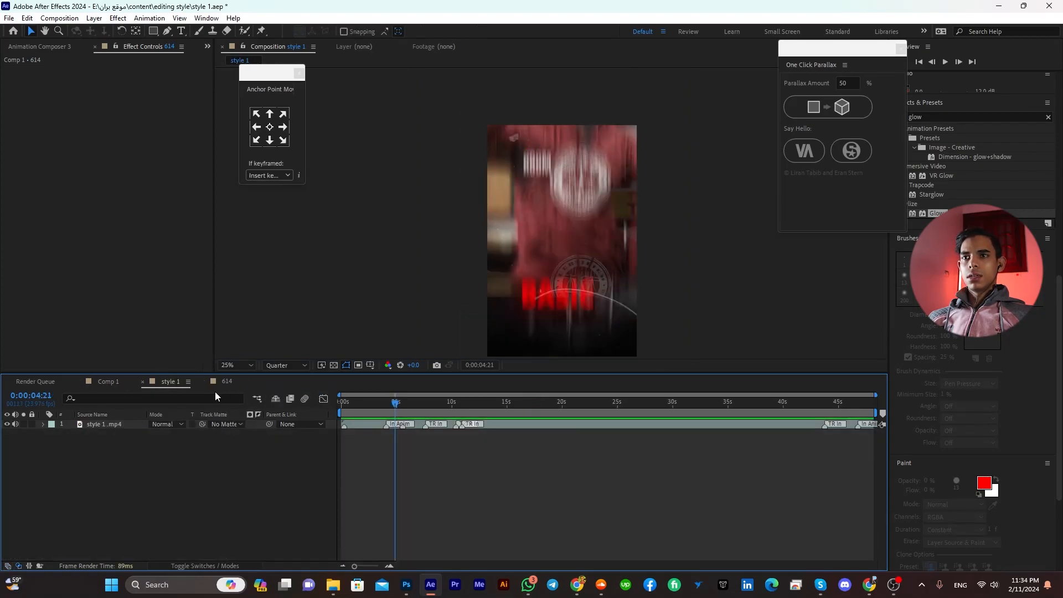
- In the 614 scene, push the financial needs text layer back to a Z position of 1475.3
{"action": "left_click", "coordinate": [224, 382]}
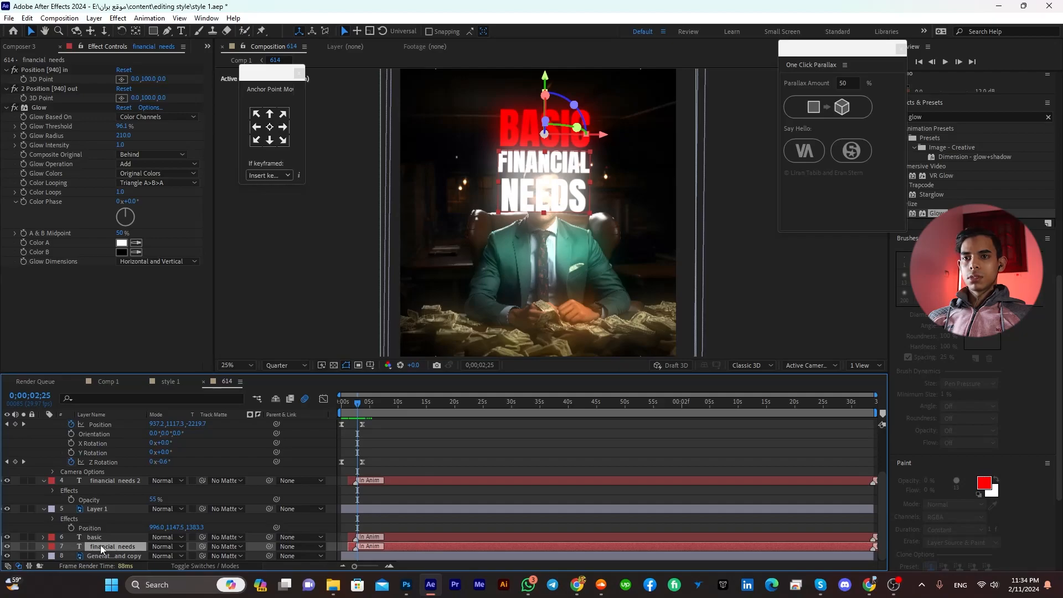
{"action": "key", "text": "p"}
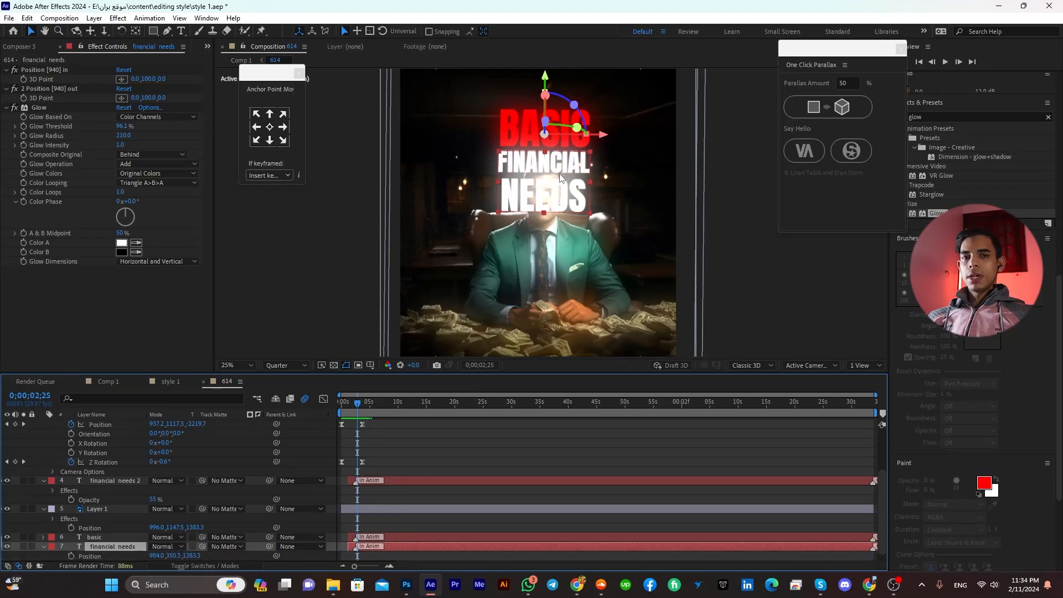
{"action": "left_click_drag", "start_coordinate": [196, 557], "coordinate": [246, 553]}
{"action": "scroll", "coordinate": [534, 196], "scroll_direction": "up", "scroll_amount": 2}
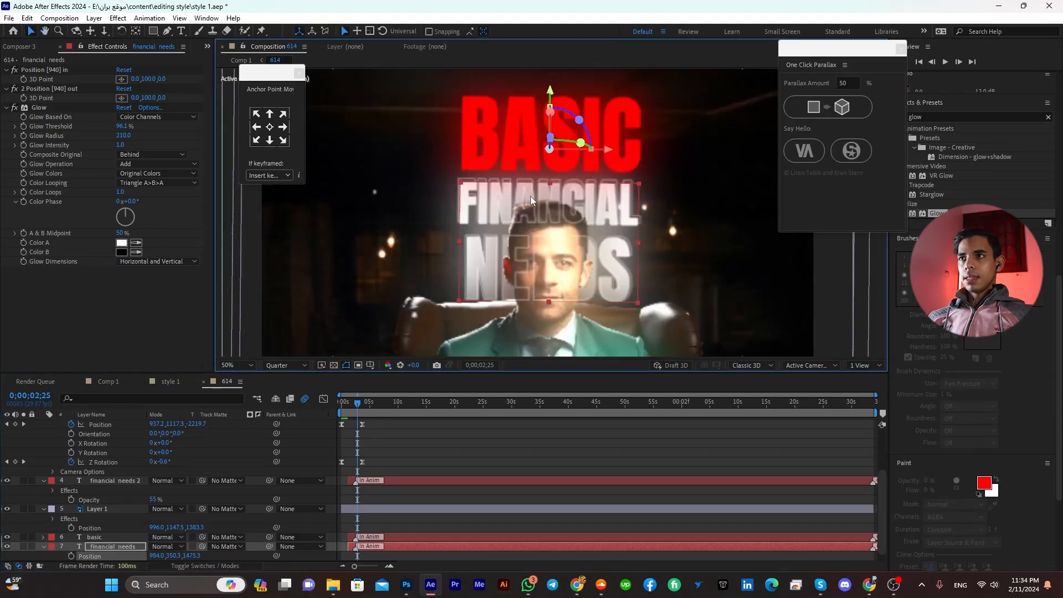
{"action": "scroll", "coordinate": [514, 217], "scroll_direction": "up", "scroll_amount": 2}
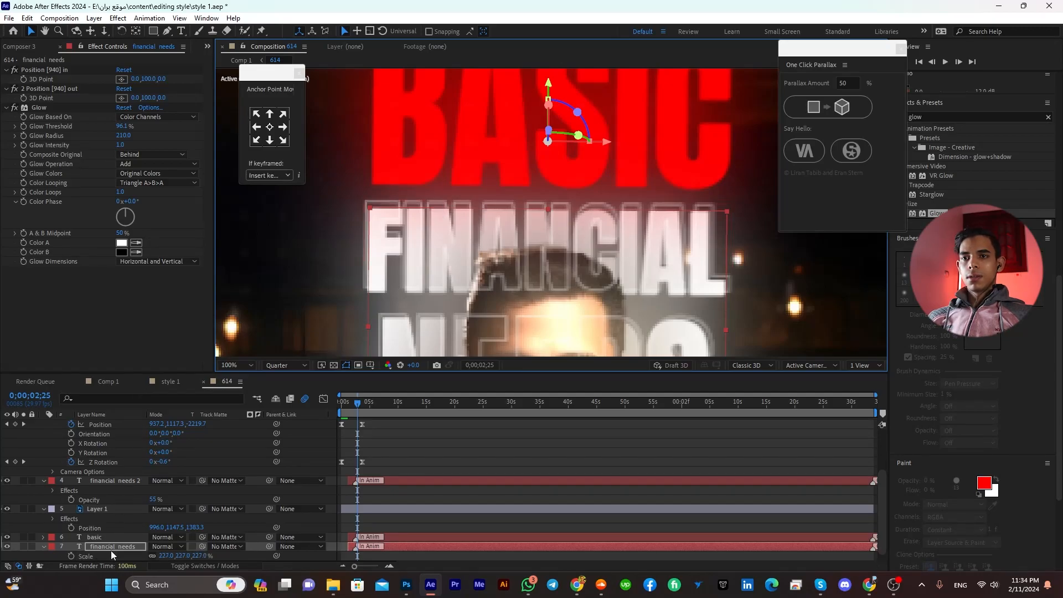
- Scale the financial needs text layer to 230% and nudge it slightly upward beneath the BASIC title
{"action": "left_click", "coordinate": [180, 556]}
{"action": "key", "text": "Up"}
{"action": "key", "text": "Up"}
{"action": "key", "text": "Up"}
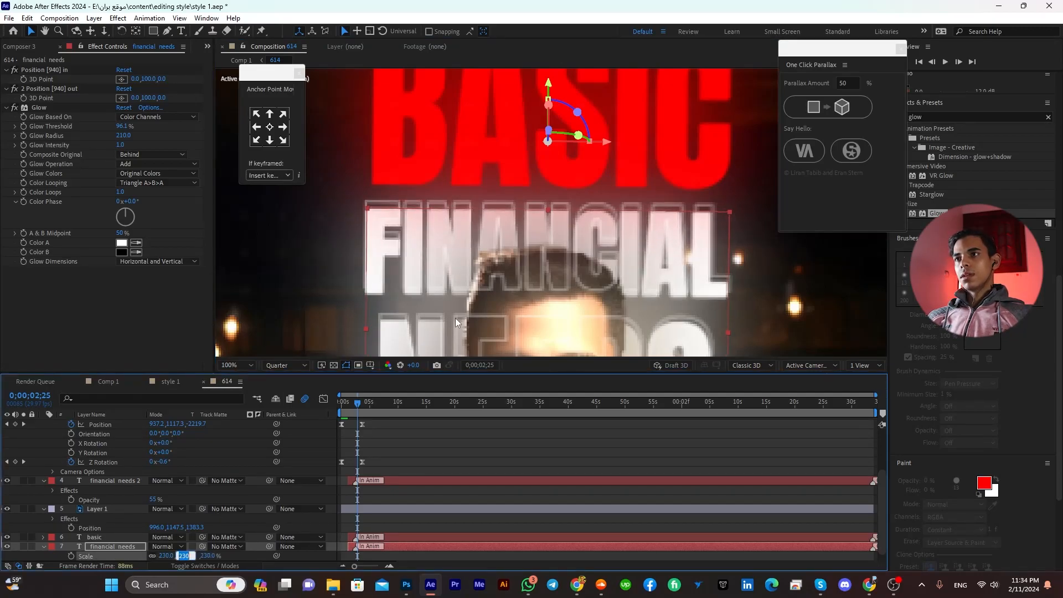
{"action": "left_click_drag", "start_coordinate": [546, 79], "coordinate": [547, 72]}
{"action": "left_click", "coordinate": [468, 428]}
{"action": "scroll", "coordinate": [573, 246], "scroll_direction": "down", "scroll_amount": 1}
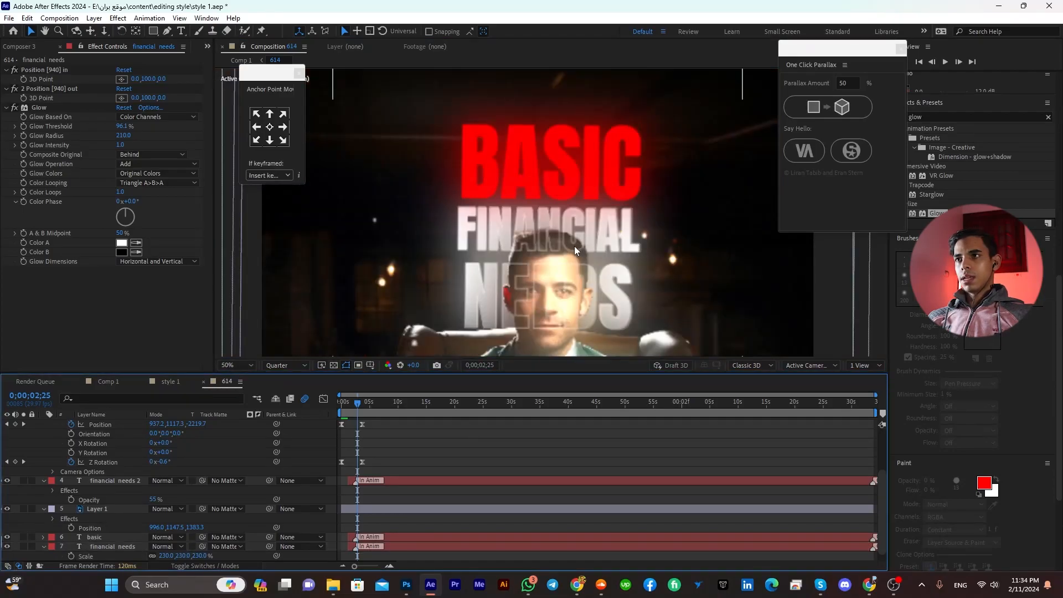
- Preview Comp 1 from 0;00;00;28 and again from 0;00;01;08 to check the 614 scene up to 0;00;04;21
{"action": "left_click_drag", "start_coordinate": [360, 403], "coordinate": [375, 404]}
{"action": "left_click", "coordinate": [130, 381]}
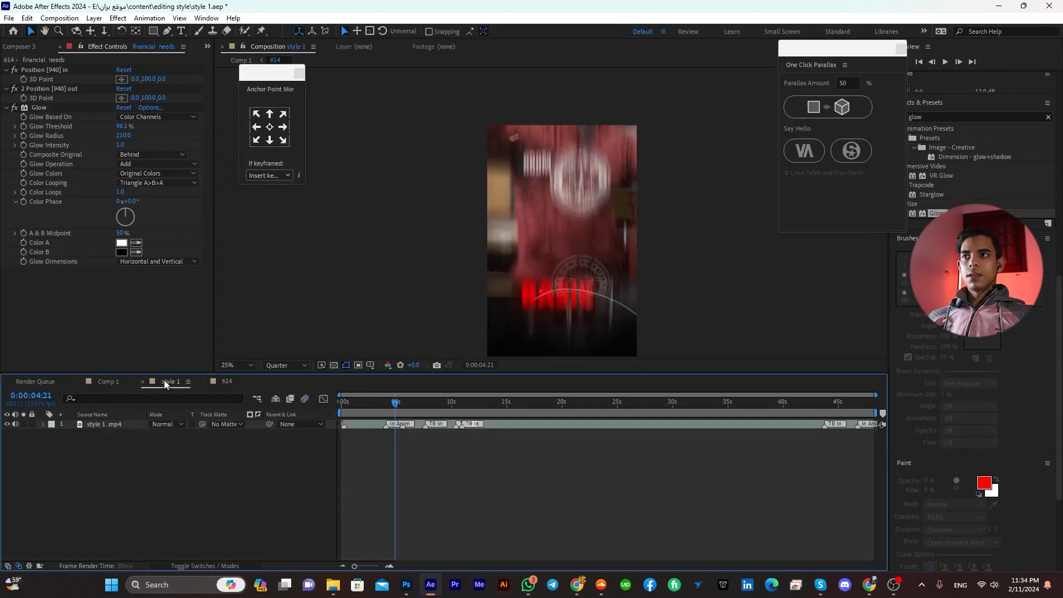
{"action": "left_click_drag", "start_coordinate": [387, 411], "coordinate": [350, 414]}
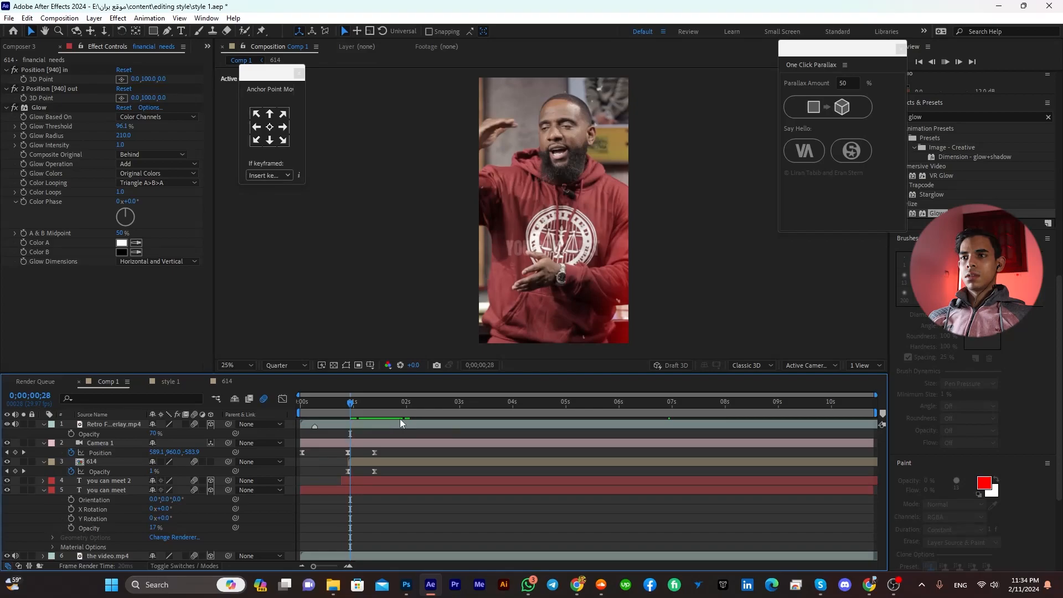
{"action": "key", "text": "space"}
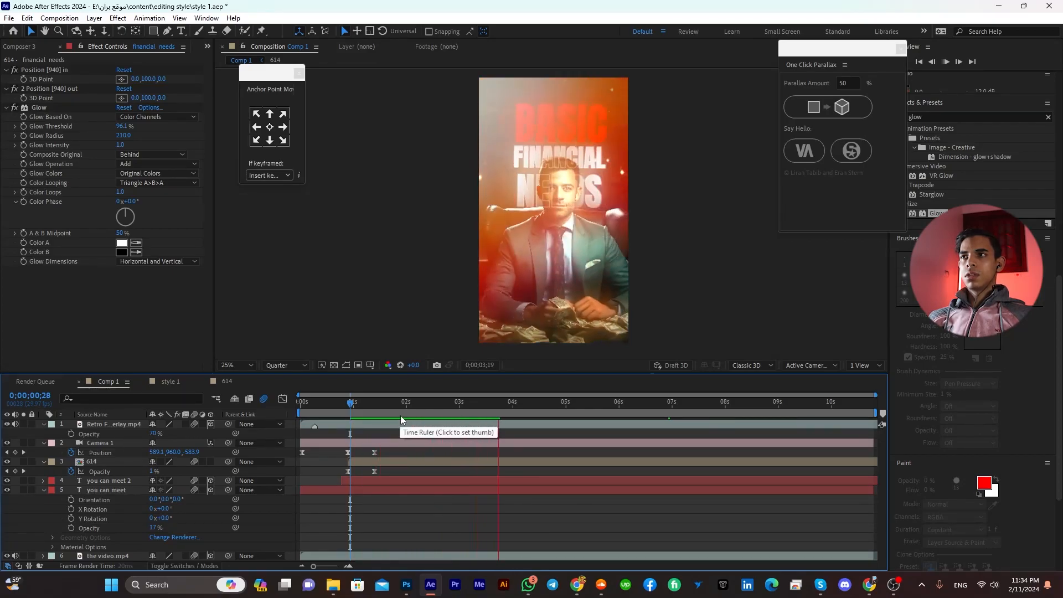
{"action": "left_click", "coordinate": [373, 416]}
{"action": "left_click", "coordinate": [368, 417]}
{"action": "key", "text": "space"}
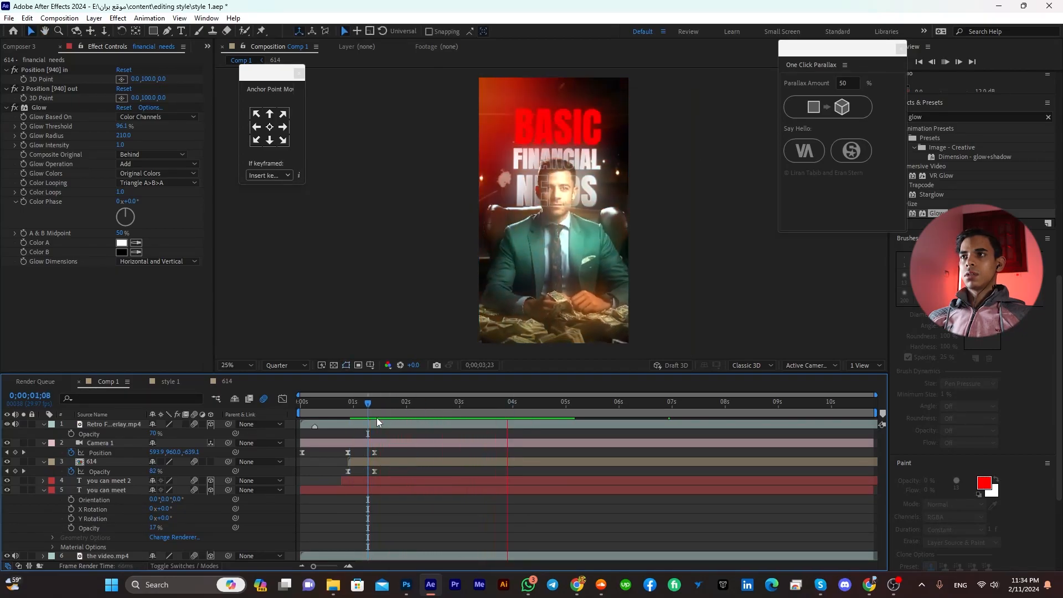
{"action": "key", "text": "space"}
{"action": "key", "text": "space"}
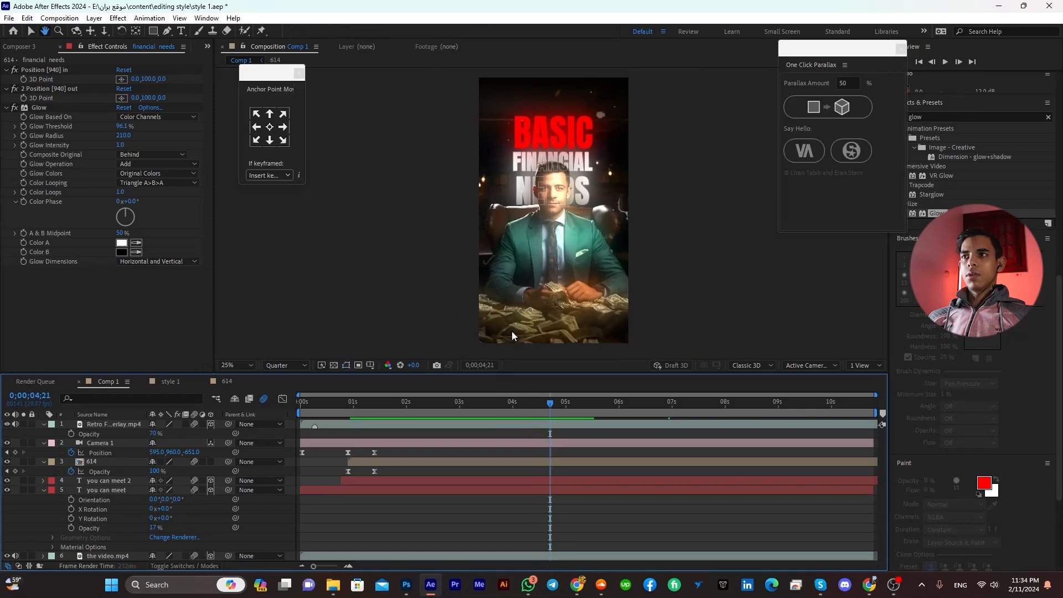
{"action": "key", "text": "space"}
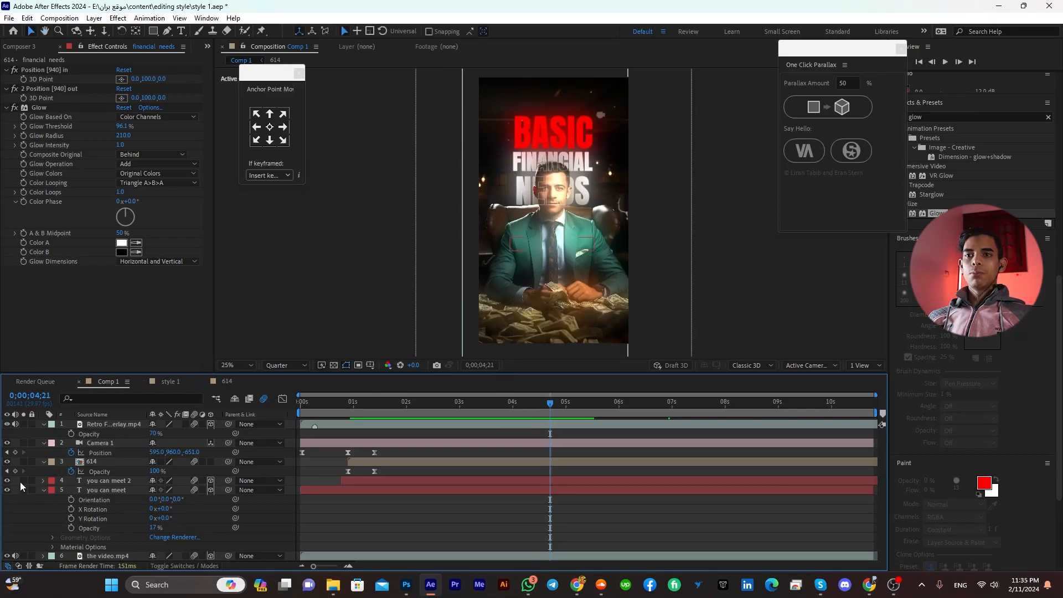
- Split the video.mp4 at 0;00;04;21 and place its second part above the 614 layer, shifted up to a Y position of -866.3
{"action": "left_click", "coordinate": [101, 555]}
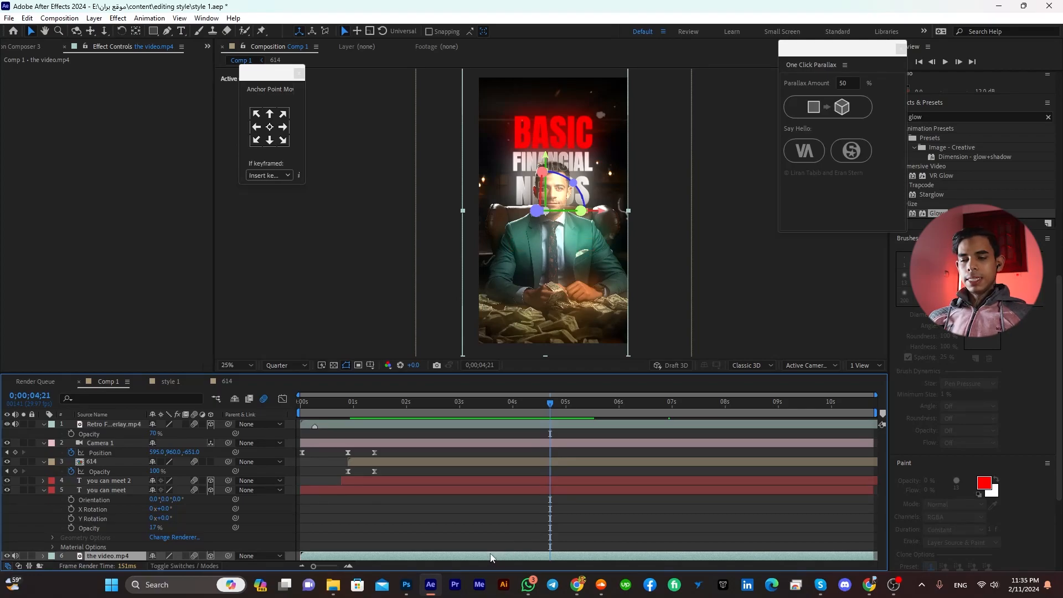
{"action": "key", "text": "ctrl+shift+d"}
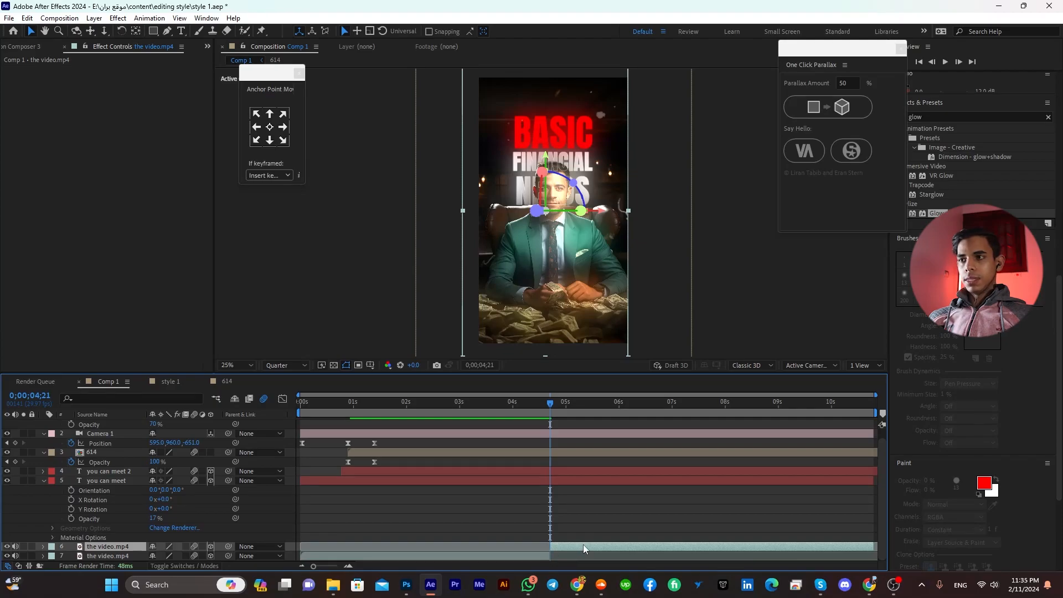
{"action": "left_click_drag", "start_coordinate": [116, 547], "coordinate": [100, 450]}
{"action": "key", "text": "comma"}
{"action": "left_click_drag", "start_coordinate": [551, 176], "coordinate": [551, 33]}
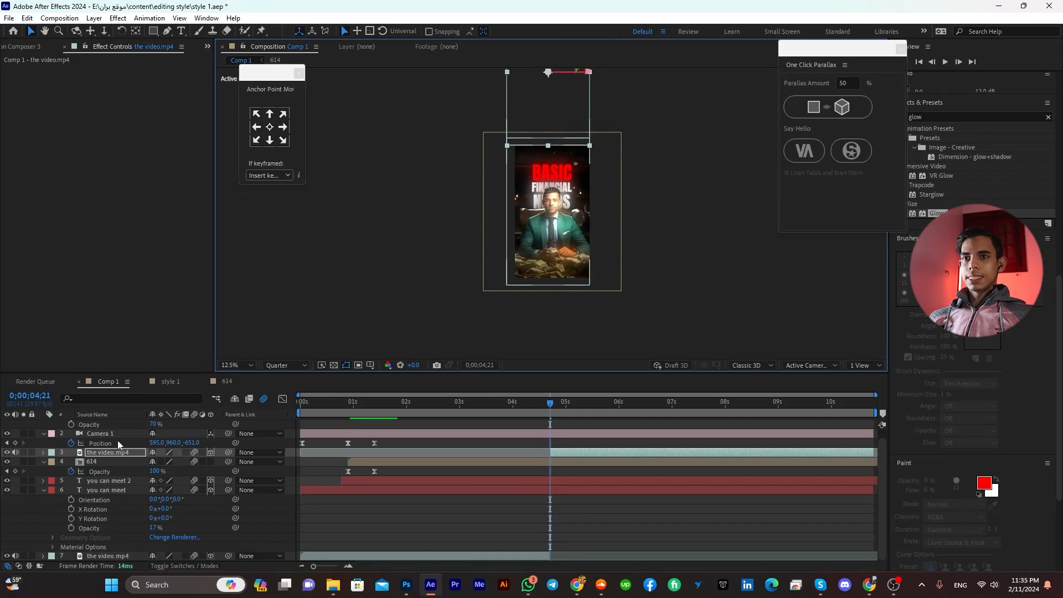
- Rename the 614 layer in Comp 1 as animation1
{"action": "left_click", "coordinate": [98, 461], "text": "ctrl"}
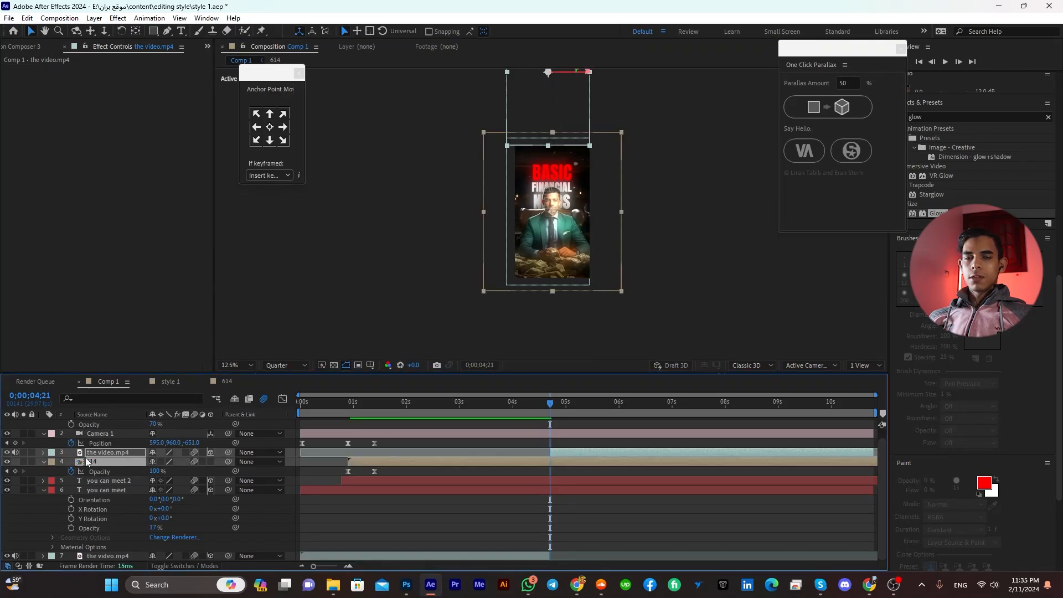
{"action": "left_click", "coordinate": [185, 476]}
{"action": "left_click", "coordinate": [122, 464]}
{"action": "key", "text": "Return"}
{"action": "type", "text": "a"}
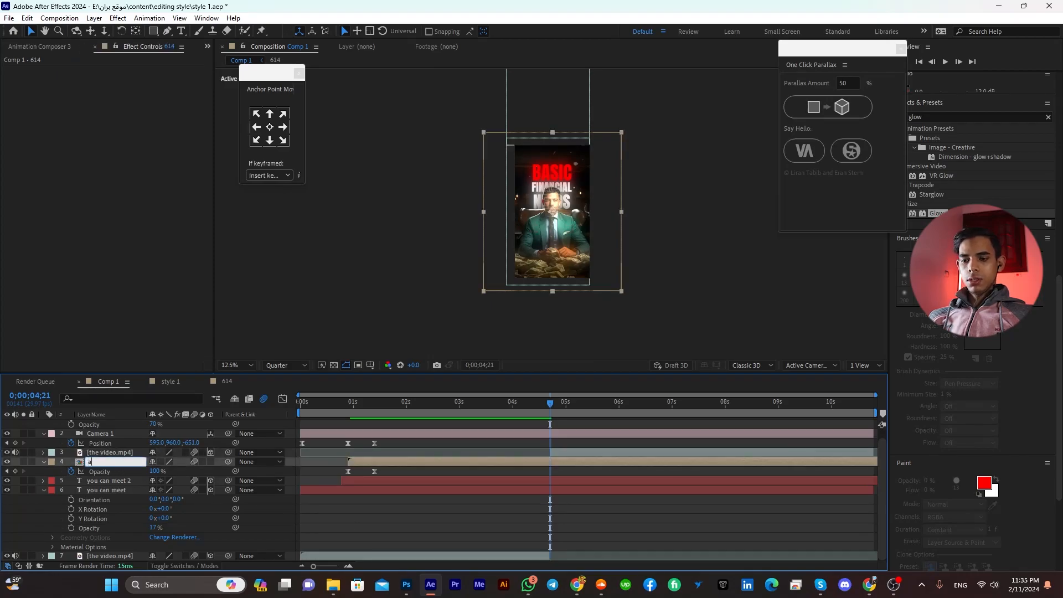
{"action": "type", "text": "nimation1"}
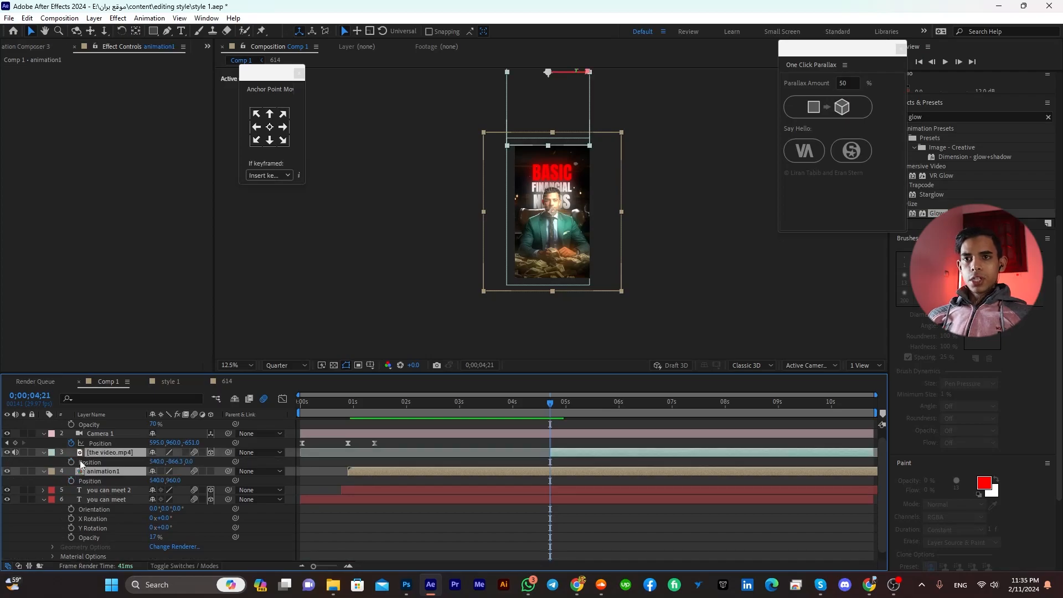
- Set starting position keyframes at 0;00;04;21 on the split the video.mp4 clip and the animation1 layer
{"action": "left_click", "coordinate": [66, 461]}
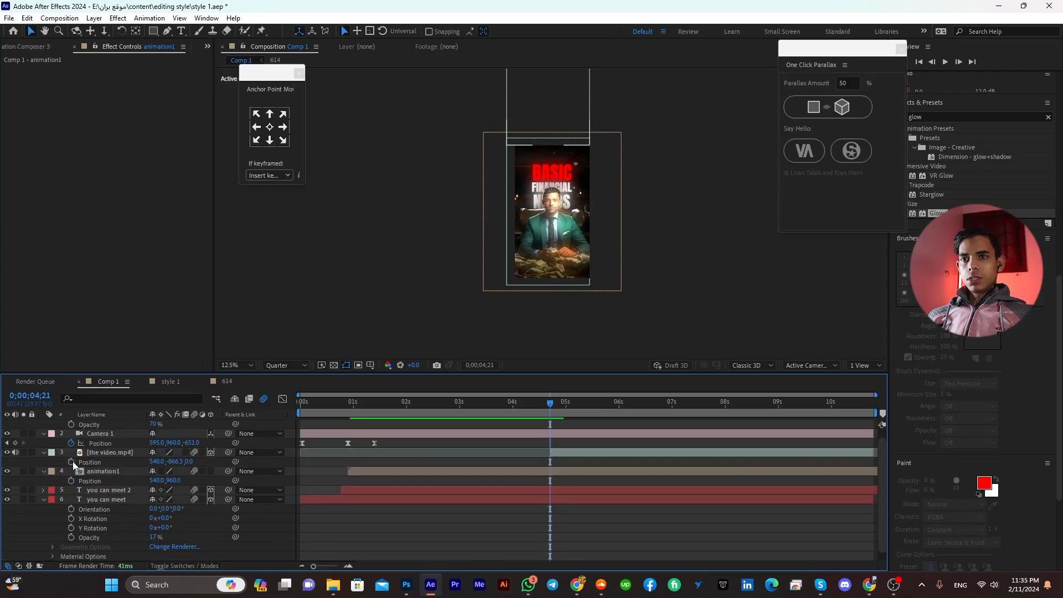
{"action": "left_click", "coordinate": [72, 462]}
{"action": "left_click", "coordinate": [71, 481]}
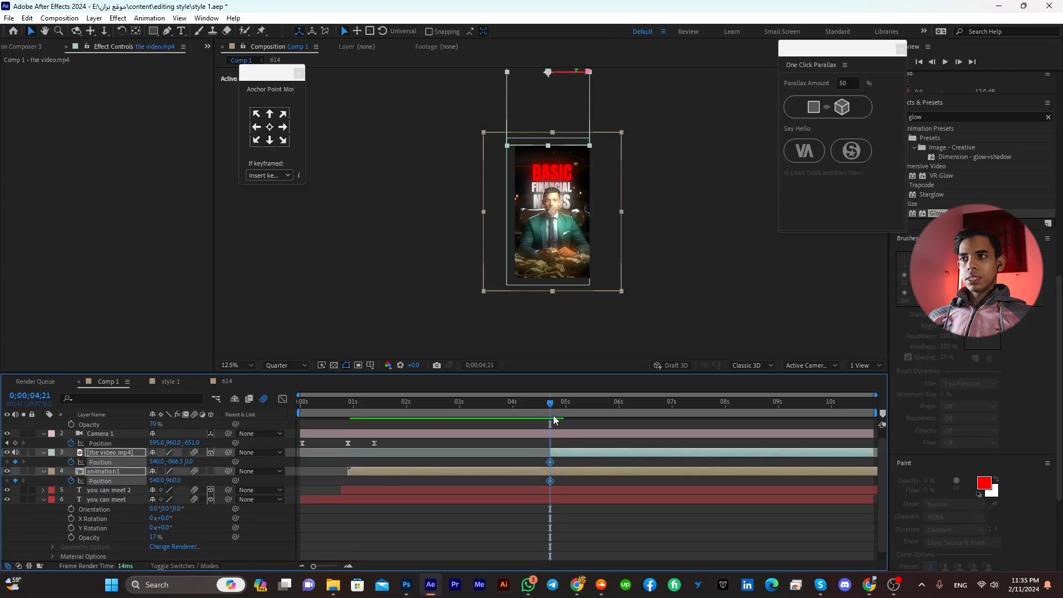
- At 0;00;04;28, move the video clip to Y 913.7 and animation1 to Y 2740, and apply Easy Ease to all four keyframes
{"action": "mouse_move", "coordinate": [553, 407]}
{"action": "left_mouse_down"}
{"action": "mouse_move", "coordinate": [575, 410]}
{"action": "mouse_move", "coordinate": [565, 412]}
{"action": "left_mouse_up"}
{"action": "left_click_drag", "start_coordinate": [176, 463], "coordinate": [278, 461]}
{"action": "left_click_drag", "start_coordinate": [571, 460], "coordinate": [534, 483]}
{"action": "key", "text": "F9"}
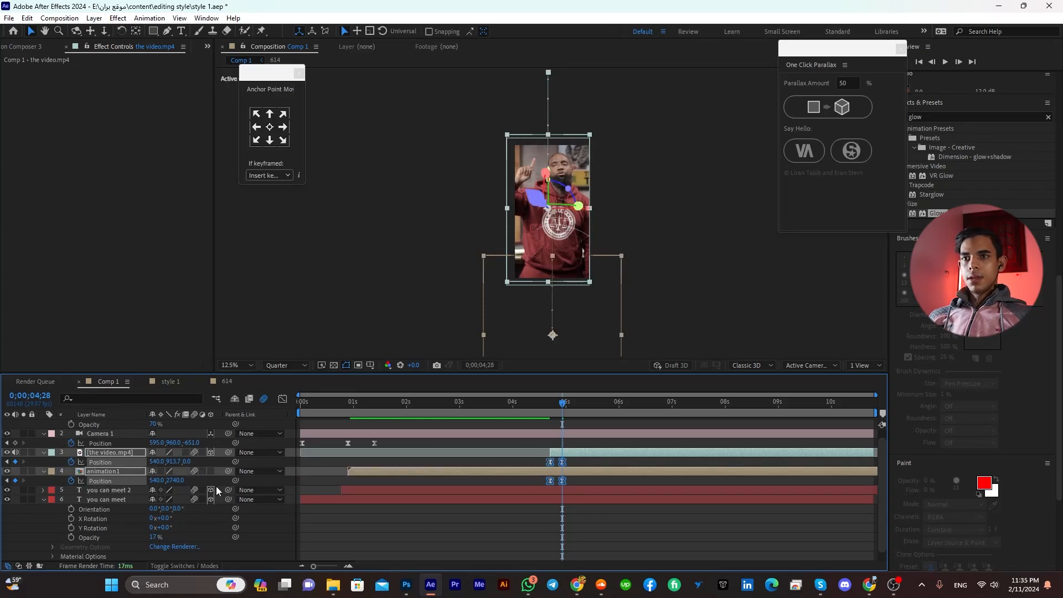
{"action": "left_click", "coordinate": [581, 461]}
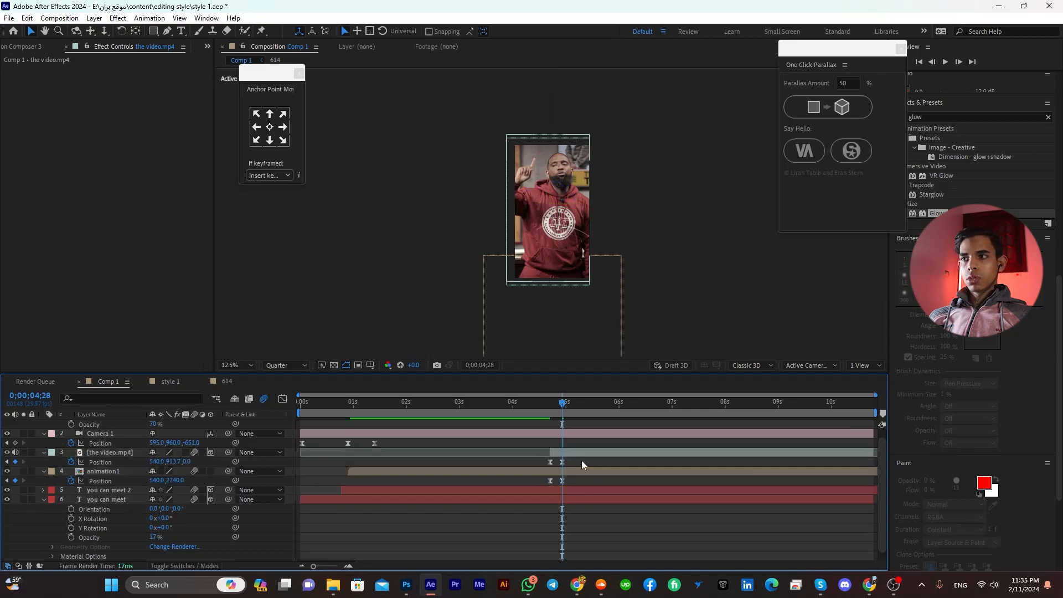
- Preview the vertical slide from animation1 to the video clip starting at 0;00;04;21
{"action": "left_click", "coordinate": [551, 419]}
{"action": "key", "text": "space"}
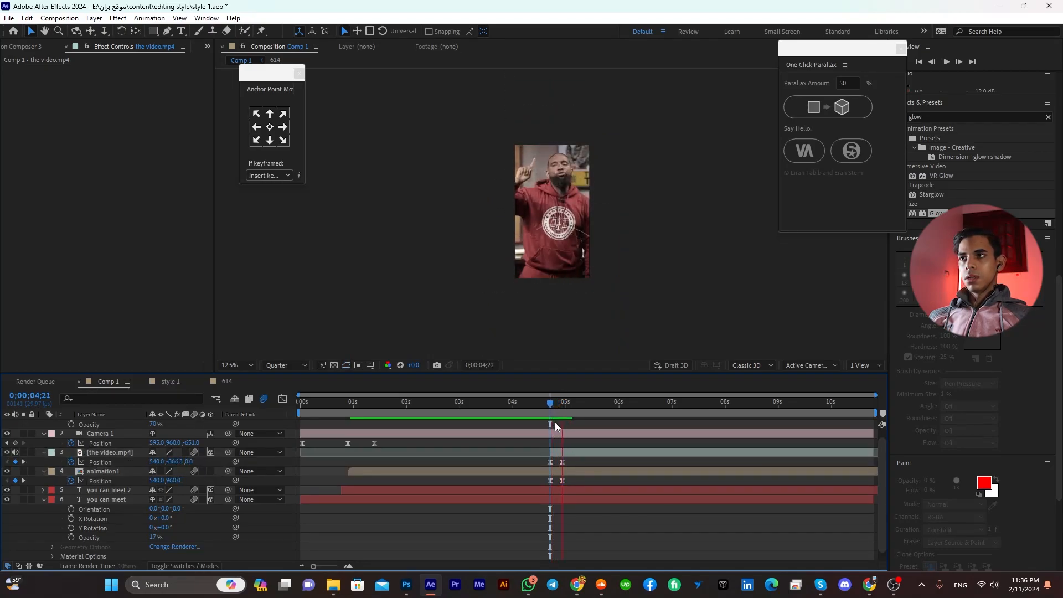
{"action": "key", "text": "space"}
- Move the ending position keyframes of both layers to about 0;00;05;08 and preview the slower slide
{"action": "left_click_drag", "start_coordinate": [576, 459], "coordinate": [556, 485]}
{"action": "key", "text": "period"}
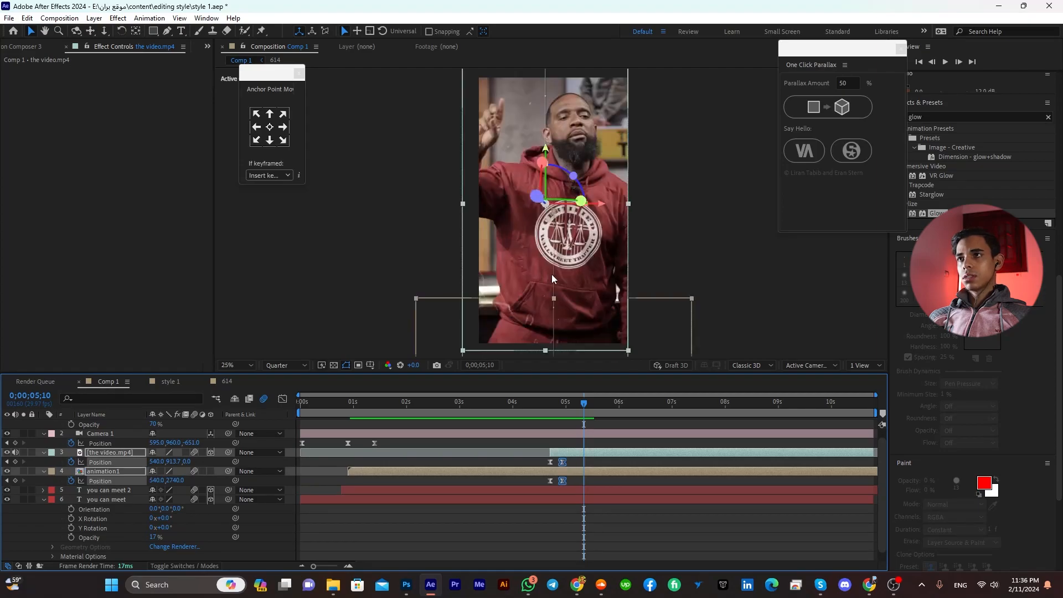
{"action": "left_click_drag", "start_coordinate": [563, 463], "coordinate": [545, 426]}
{"action": "key", "text": "space"}
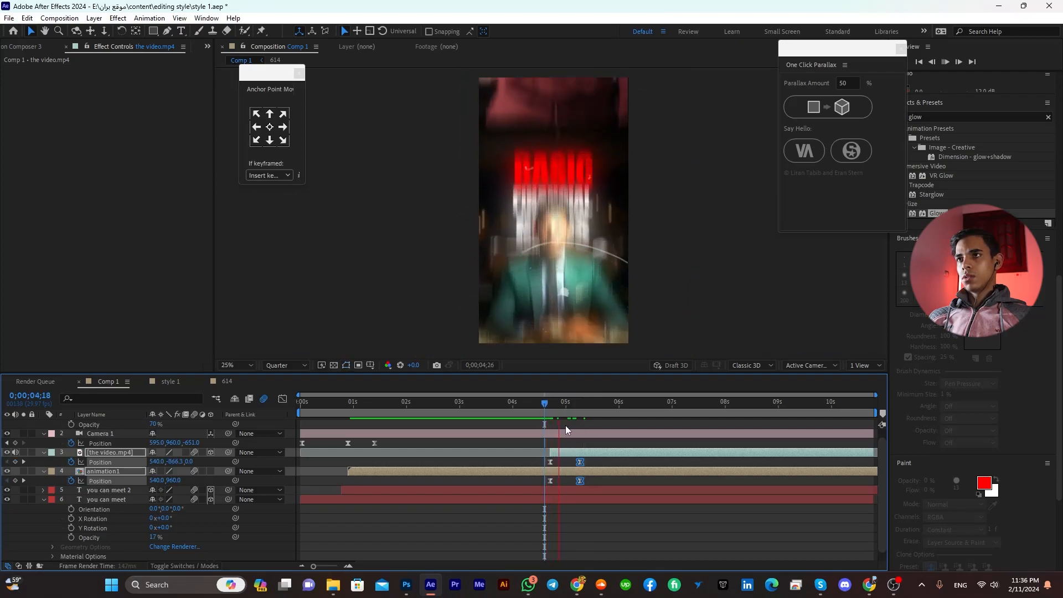
{"action": "key", "text": "space"}
{"action": "left_click_drag", "start_coordinate": [591, 408], "coordinate": [556, 424]}
{"action": "key", "text": "space"}
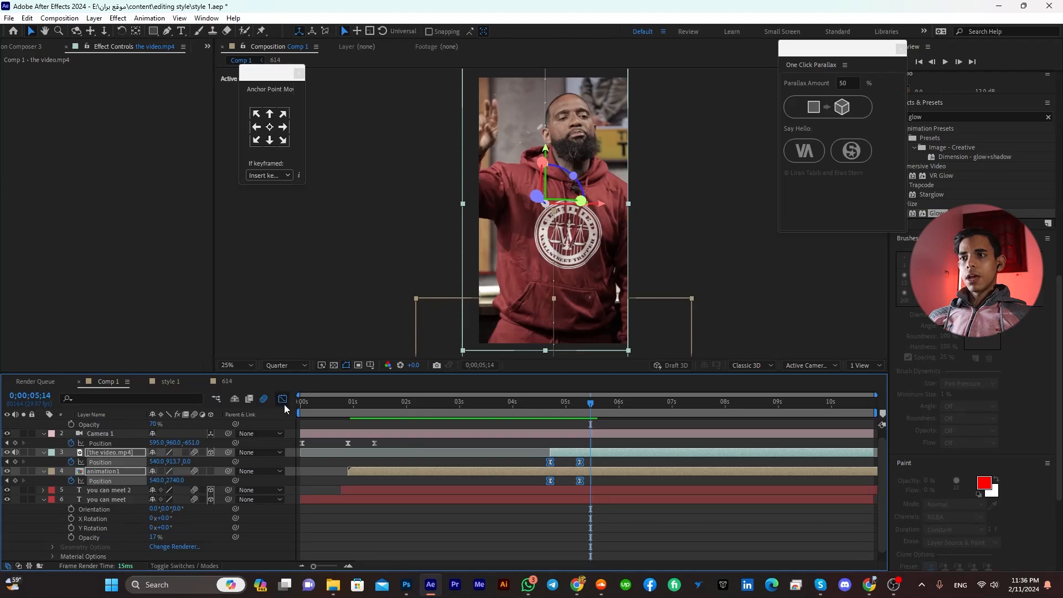
- Reshape both layers' position speed curves in the Graph Editor to peak early and slow down gradually
{"action": "left_click", "coordinate": [283, 402]}
{"action": "left_click", "coordinate": [544, 554]}
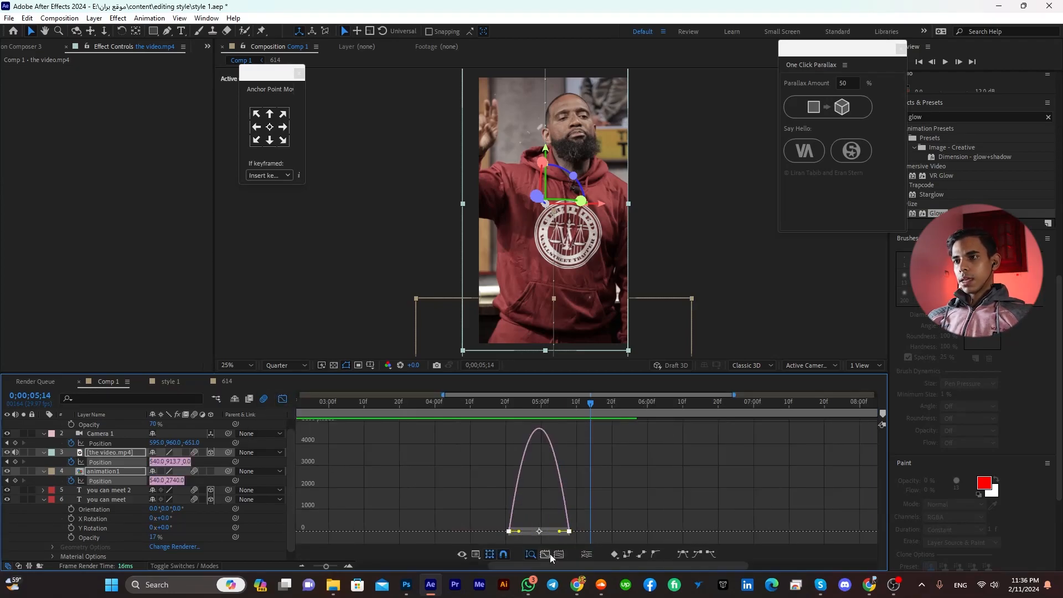
{"action": "left_click_drag", "start_coordinate": [527, 534], "coordinate": [478, 531]}
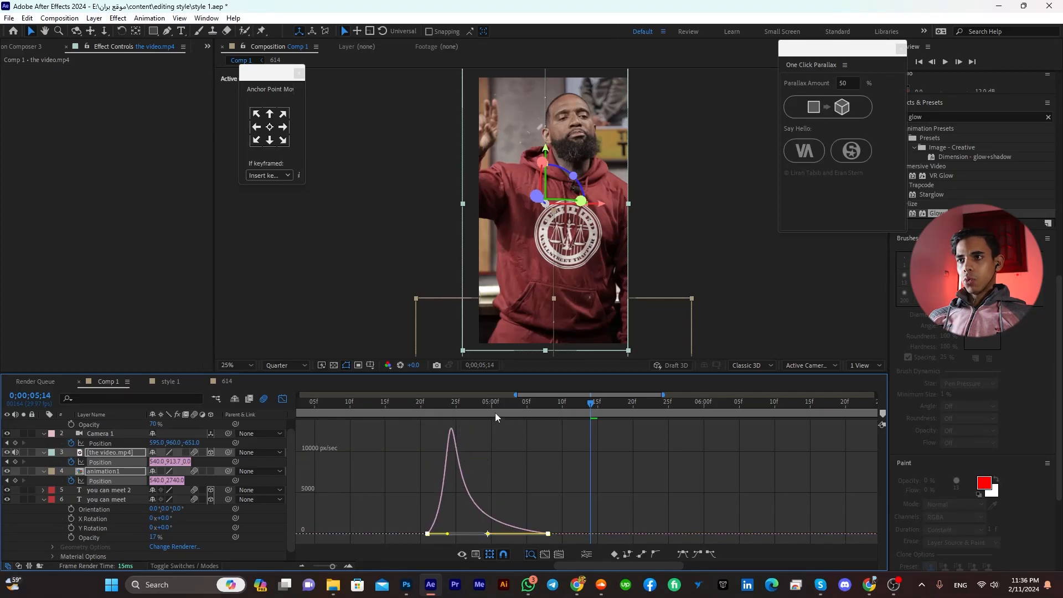
- Play the reshaped slide transition repeatedly around 0;00;04;25 and close the Graph Editor to check its motion blur
{"action": "left_click", "coordinate": [454, 415]}
{"action": "key", "text": "space"}
{"action": "left_click", "coordinate": [470, 414]}
{"action": "key", "text": "space"}
{"action": "left_click_drag", "start_coordinate": [458, 431], "coordinate": [452, 433]}
{"action": "key", "text": "space"}
{"action": "key", "text": "space"}
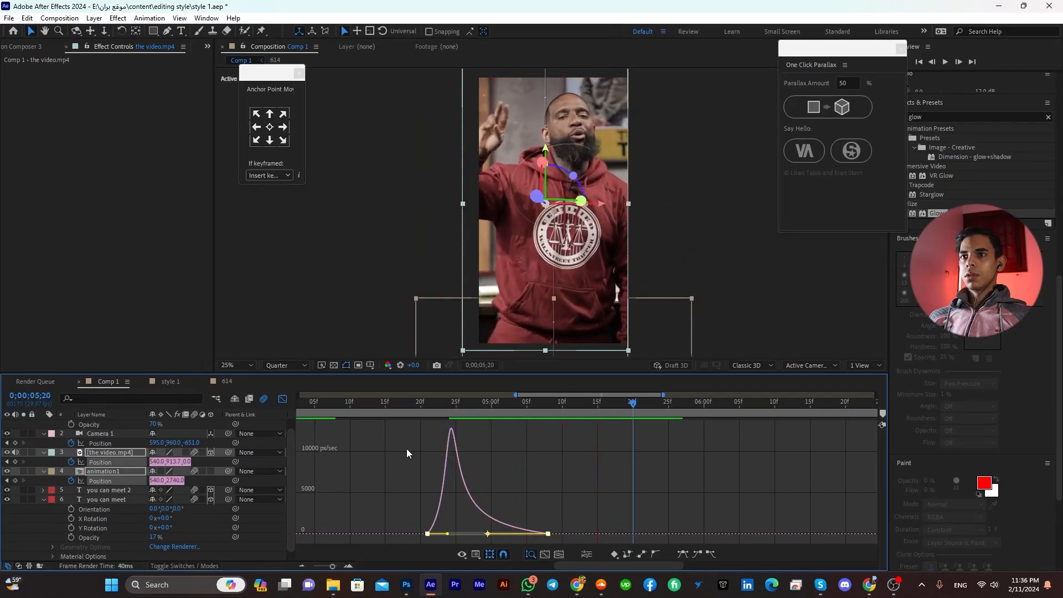
{"action": "left_click", "coordinate": [283, 399]}
{"action": "left_click_drag", "start_coordinate": [490, 407], "coordinate": [456, 408]}
{"action": "key", "text": "space"}
{"action": "key", "text": "space"}
{"action": "key", "text": "space"}
{"action": "key", "text": "space"}
{"action": "key", "text": "space"}
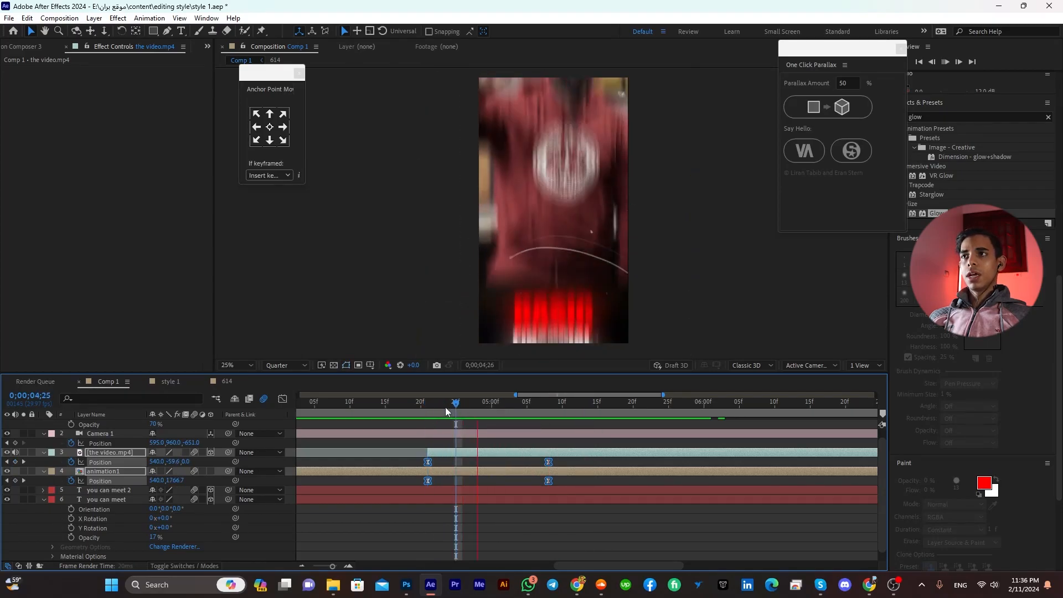
{"action": "key", "text": "space"}
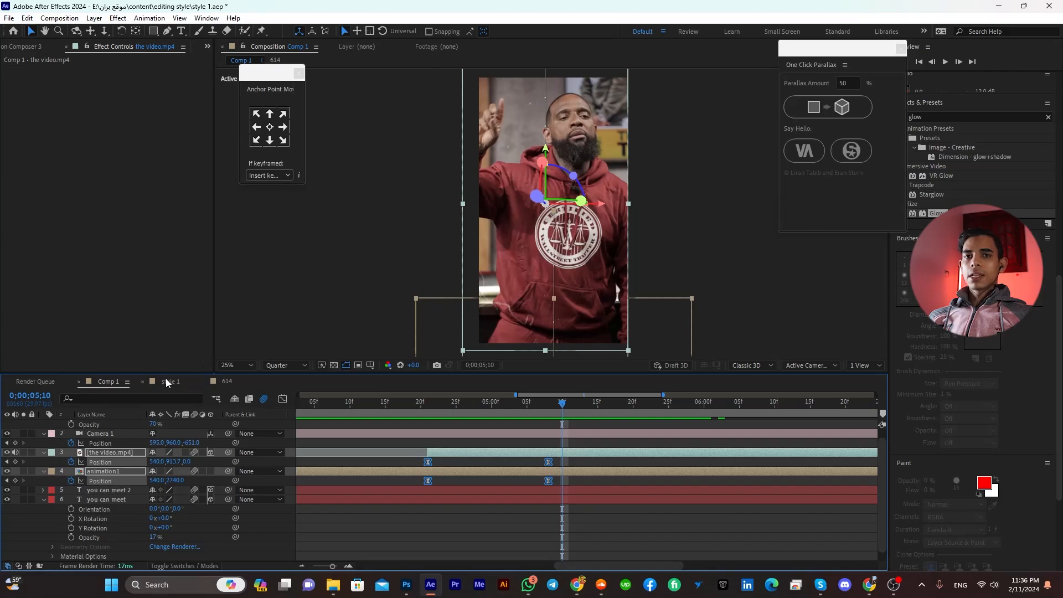
- Examine the TAKES and THIRD text animations in the style 1 reference between 0:00:05:23 and 0:00:07:06
{"action": "left_click", "coordinate": [168, 381]}
{"action": "left_click_drag", "start_coordinate": [395, 410], "coordinate": [406, 407]}
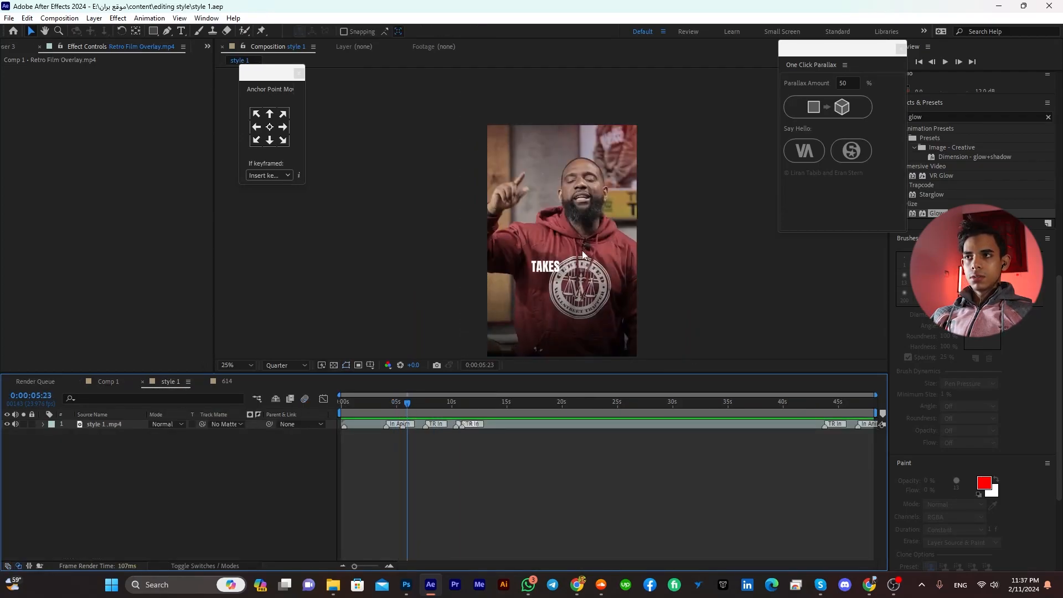
{"action": "left_click_drag", "start_coordinate": [412, 399], "coordinate": [422, 408]}
{"action": "scroll", "coordinate": [551, 239], "scroll_direction": "up", "scroll_amount": 2}
{"action": "scroll", "coordinate": [505, 275], "scroll_direction": "up", "scroll_amount": 2}
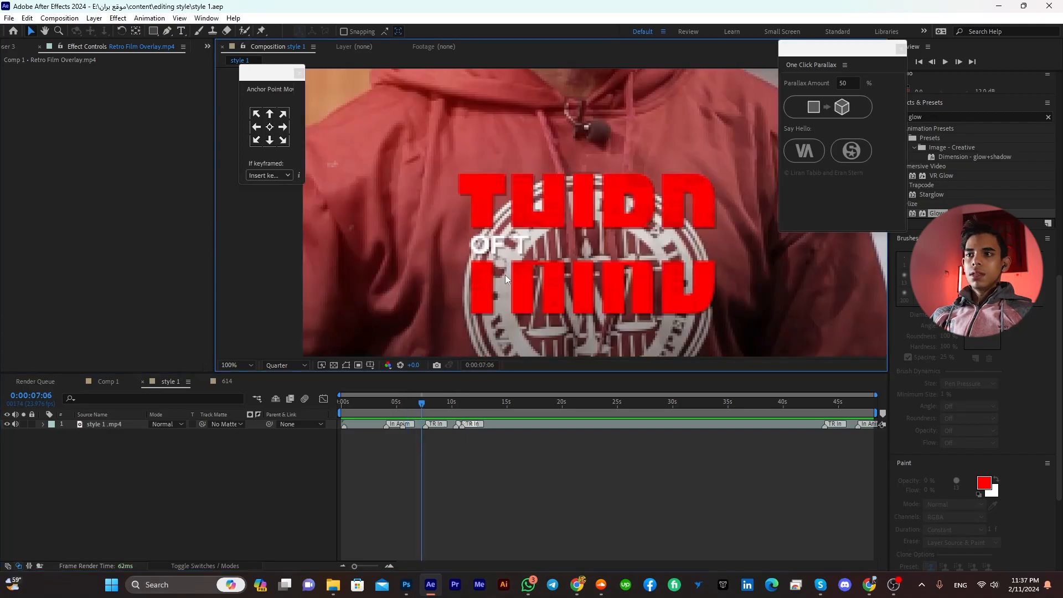
- Set the fill colour of the THIRD text in Comp 1 to bright red, matching the style 1 reference
{"action": "mouse_move", "coordinate": [425, 406]}
{"action": "left_mouse_down"}
{"action": "mouse_move", "coordinate": [413, 410]}
{"action": "mouse_move", "coordinate": [430, 403]}
{"action": "mouse_move", "coordinate": [428, 422]}
{"action": "mouse_move", "coordinate": [430, 413]}
{"action": "left_mouse_up"}
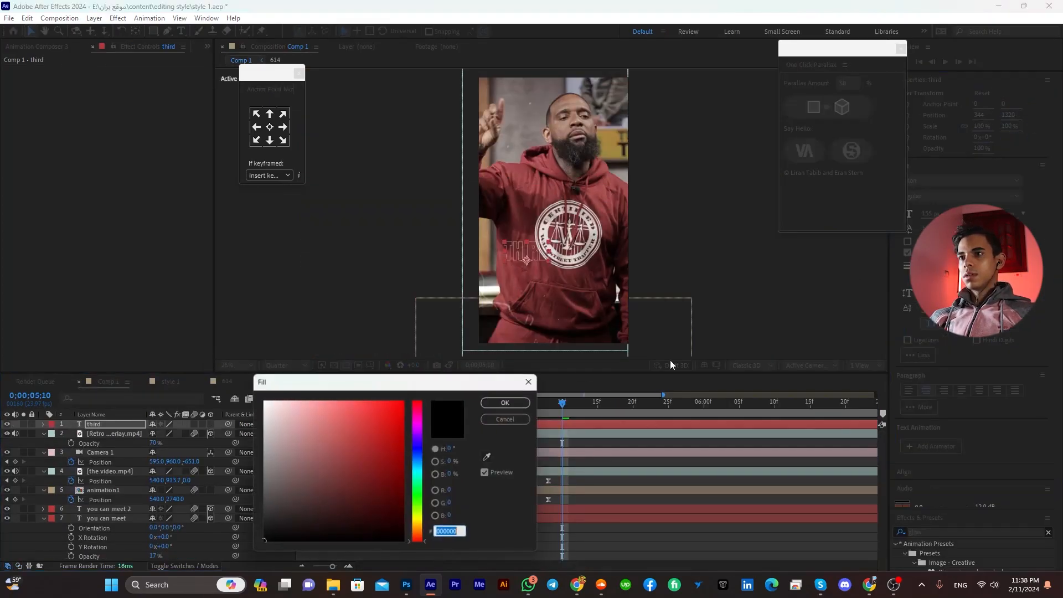
{"action": "left_click", "coordinate": [264, 535]}
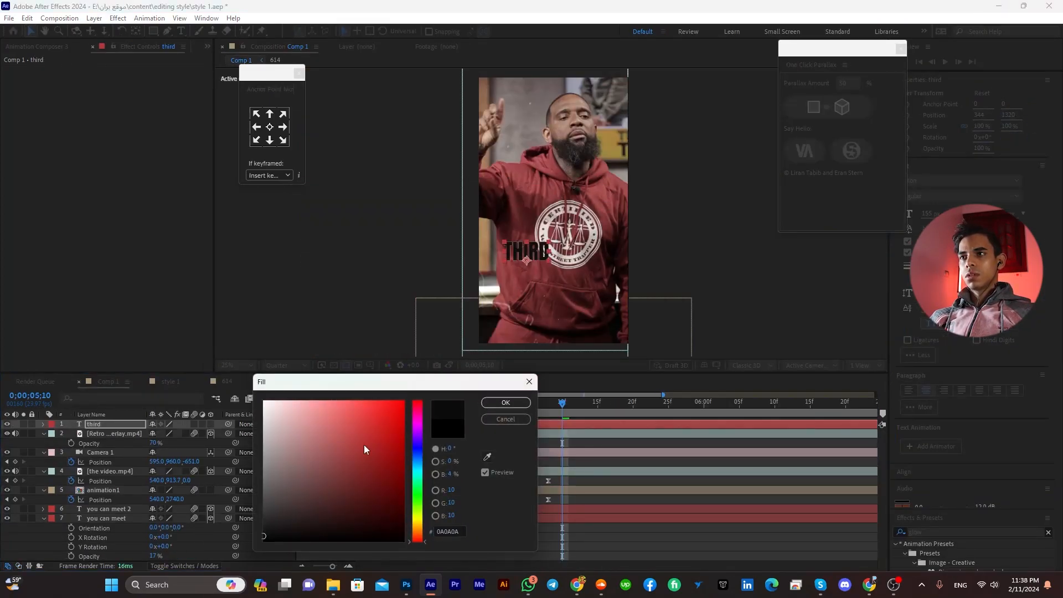
{"action": "left_click_drag", "start_coordinate": [365, 450], "coordinate": [562, 376]}
{"action": "left_click", "coordinate": [504, 407]}
- Scale the THIRD text to 183% and move it onto the centre of the man's chest
{"action": "key", "text": "s"}
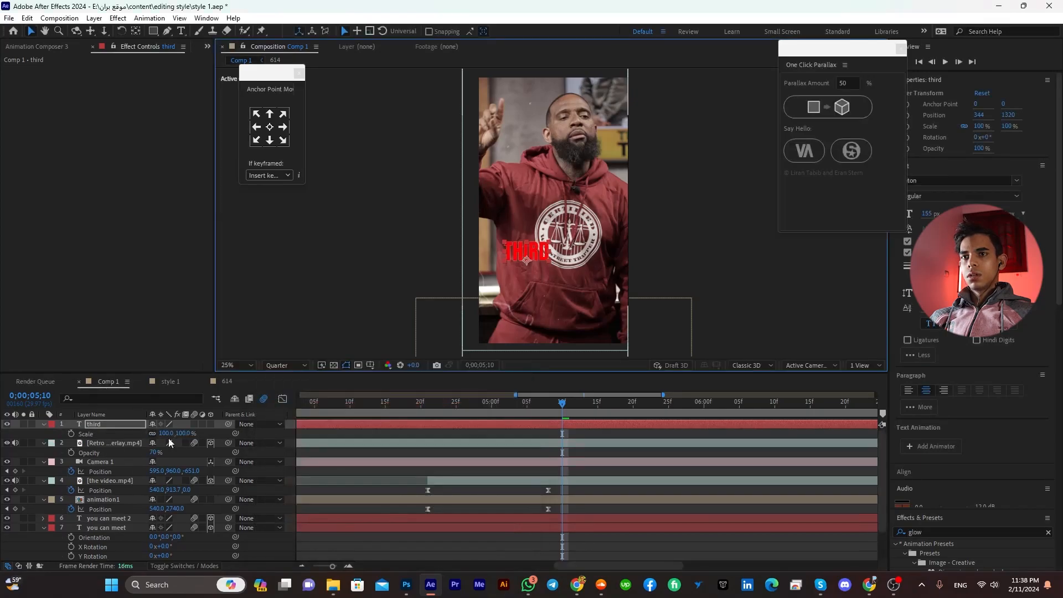
{"action": "left_click_drag", "start_coordinate": [182, 434], "coordinate": [227, 434]}
{"action": "left_click_drag", "start_coordinate": [522, 260], "coordinate": [553, 276]}
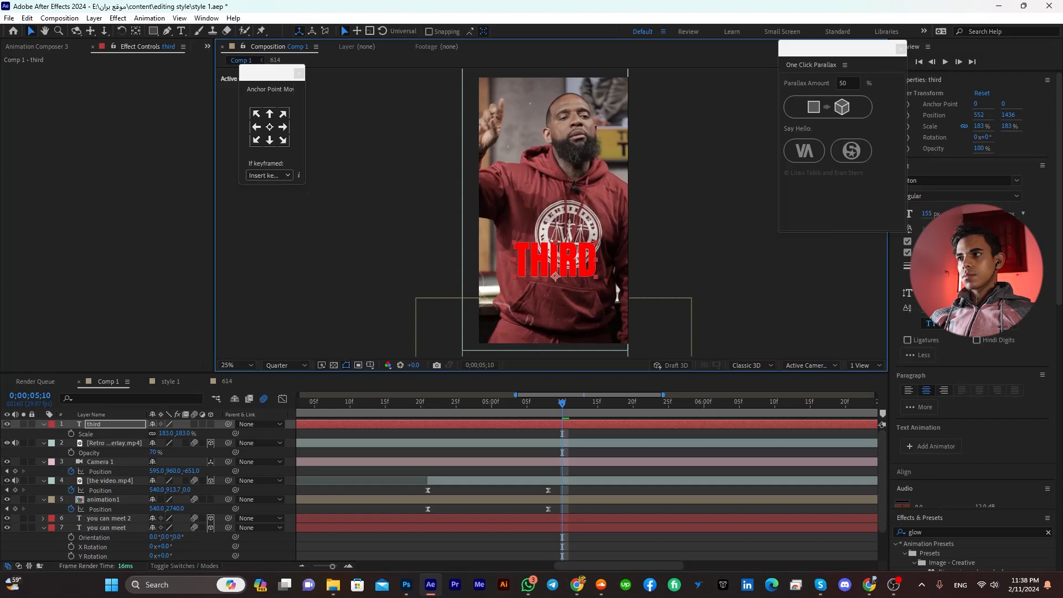
{"action": "left_click_drag", "start_coordinate": [978, 252], "coordinate": [975, 252]}
- Compare with the style 1 reference and move the THIRD text slightly up to about position 580, 1372
{"action": "left_click", "coordinate": [171, 383]}
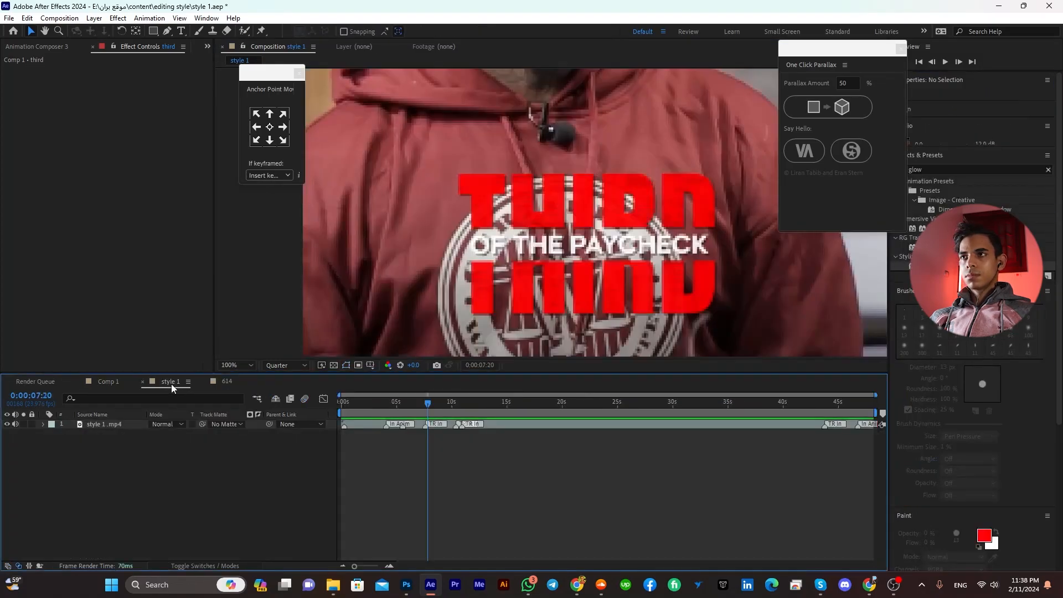
{"action": "left_click", "coordinate": [117, 385]}
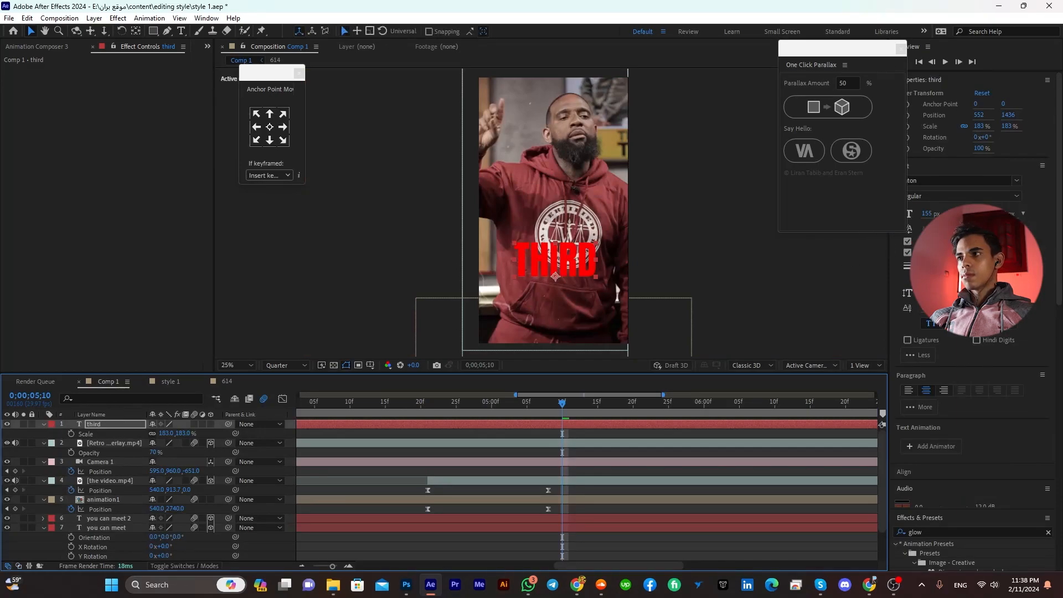
{"action": "left_click", "coordinate": [925, 252]}
{"action": "left_click_drag", "start_coordinate": [330, 486], "coordinate": [181, 570]}
{"action": "left_click", "coordinate": [500, 401]}
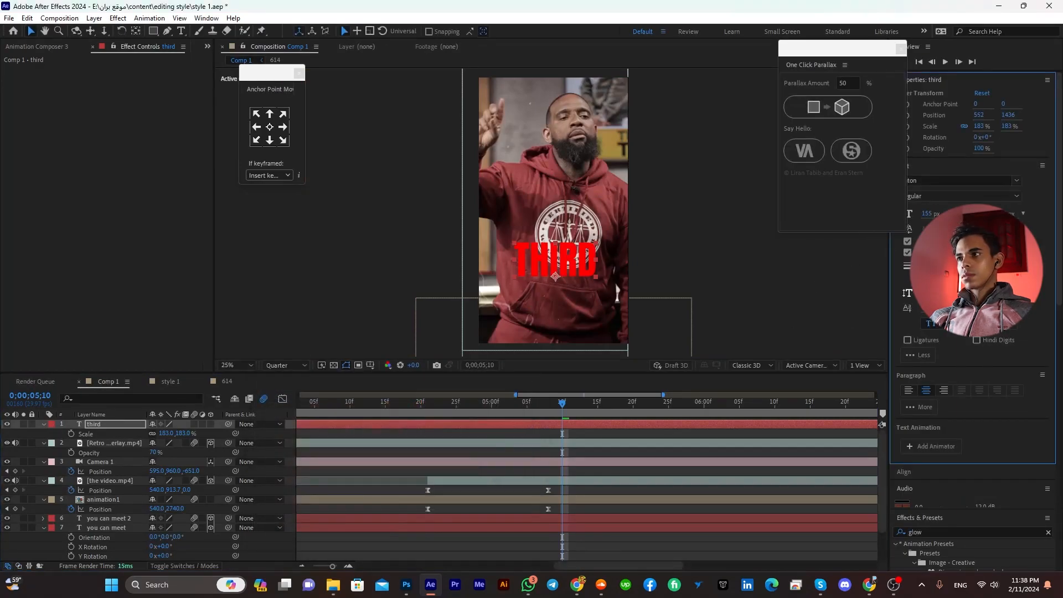
{"action": "left_click_drag", "start_coordinate": [556, 276], "coordinate": [559, 267]}
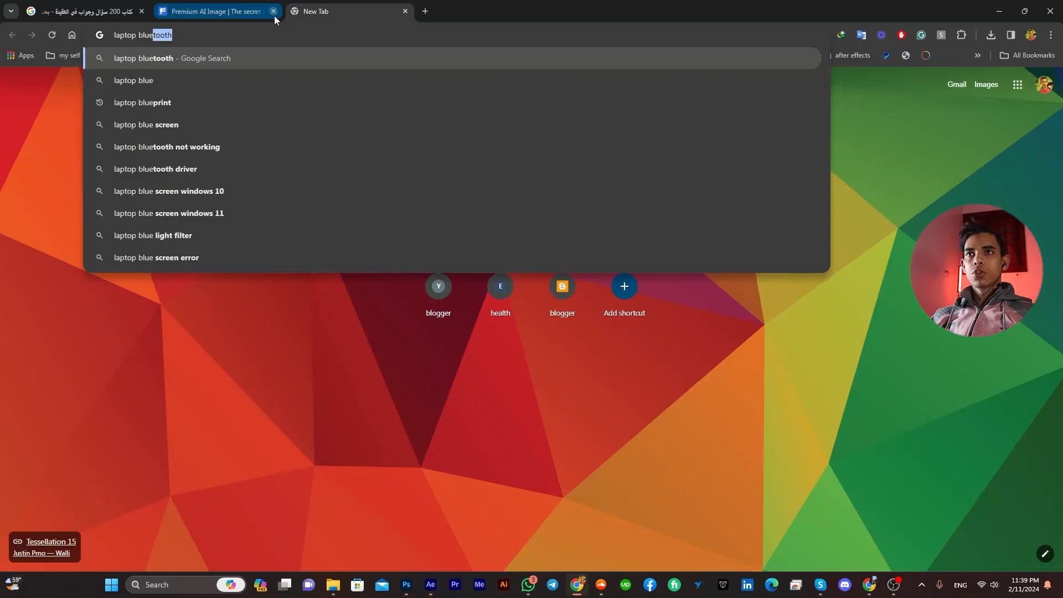
- Search Google Images for "laptop blueprint" and preview the computer motherboard blueprint among the results
{"action": "left_click", "coordinate": [197, 101]}
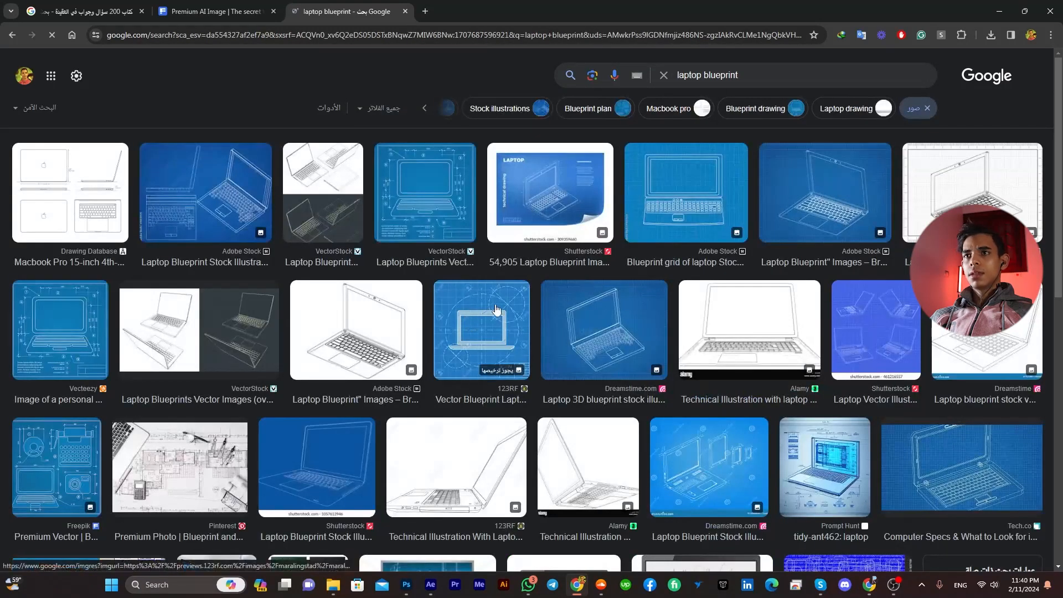
{"action": "scroll", "coordinate": [114, 312], "scroll_direction": "down", "scroll_amount": 5}
{"action": "scroll", "coordinate": [113, 312], "scroll_direction": "down", "scroll_amount": 6}
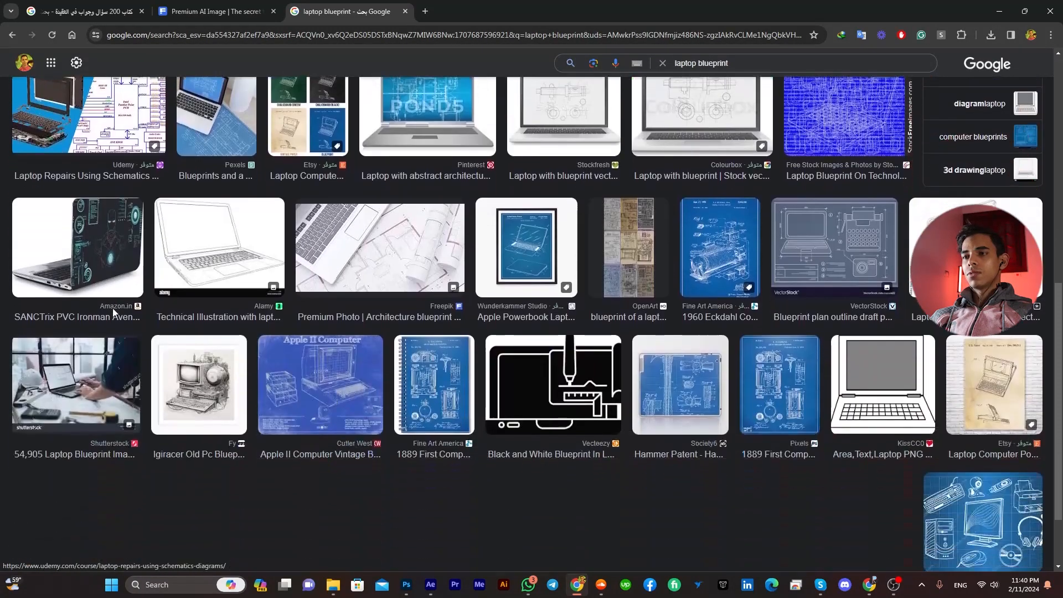
{"action": "left_click", "coordinate": [709, 467]}
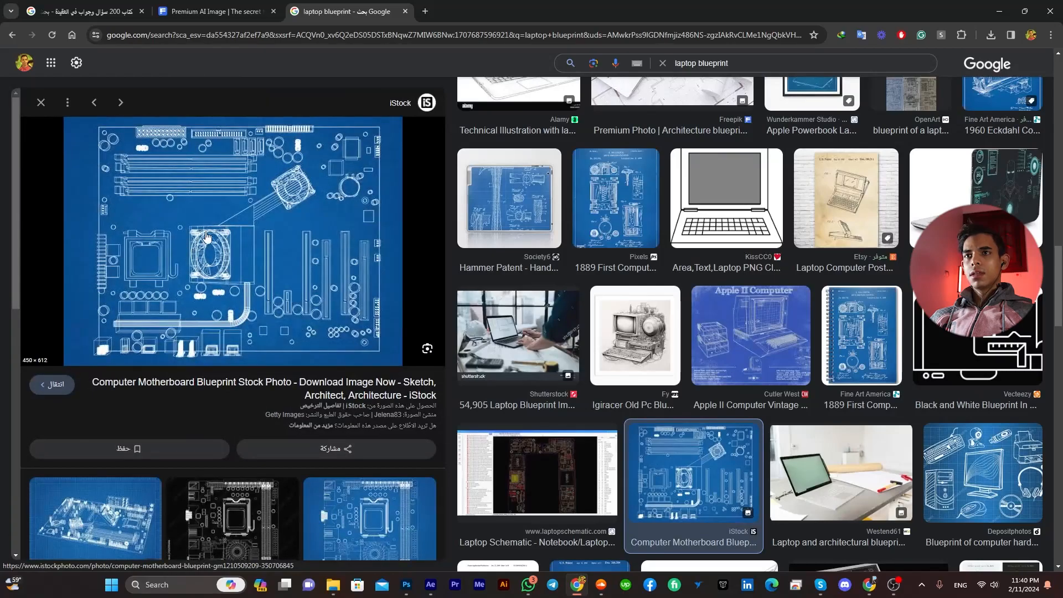
{"action": "right_click", "coordinate": [200, 240]}
{"action": "scroll", "coordinate": [719, 237], "scroll_direction": "up", "scroll_amount": 8}
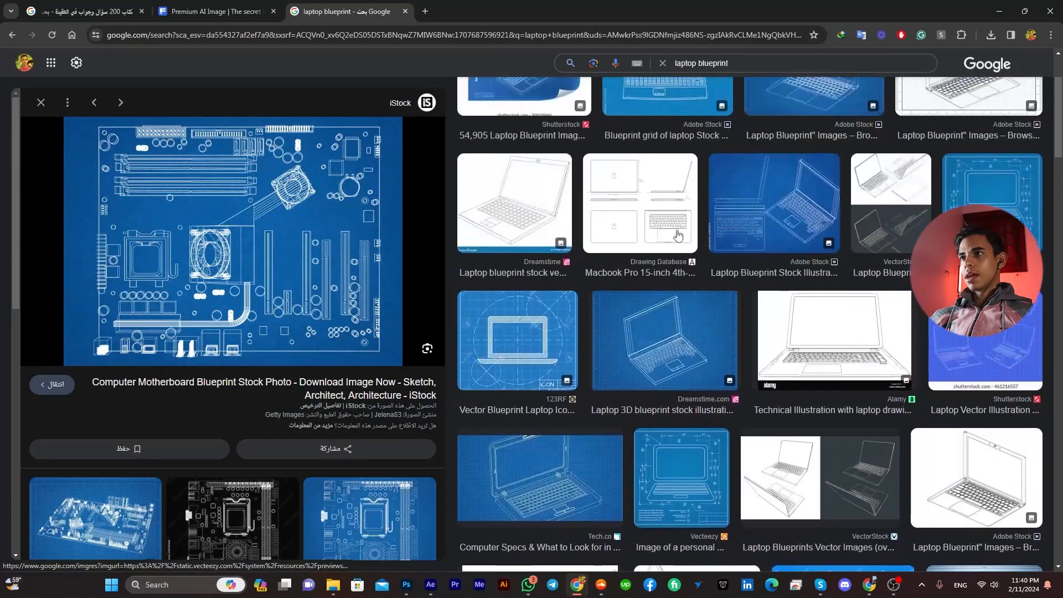
- Save the photo of the white blueprint and laptop with supplies as a JPEG in the b rolll folder
{"action": "scroll", "coordinate": [678, 235], "scroll_direction": "up", "scroll_amount": 3}
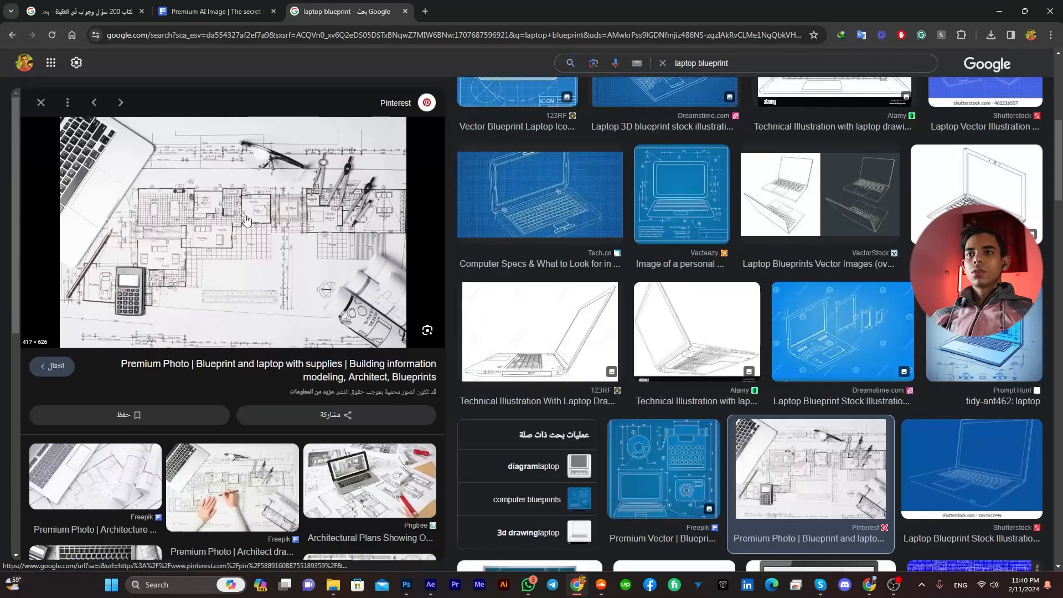
{"action": "right_click", "coordinate": [247, 218]}
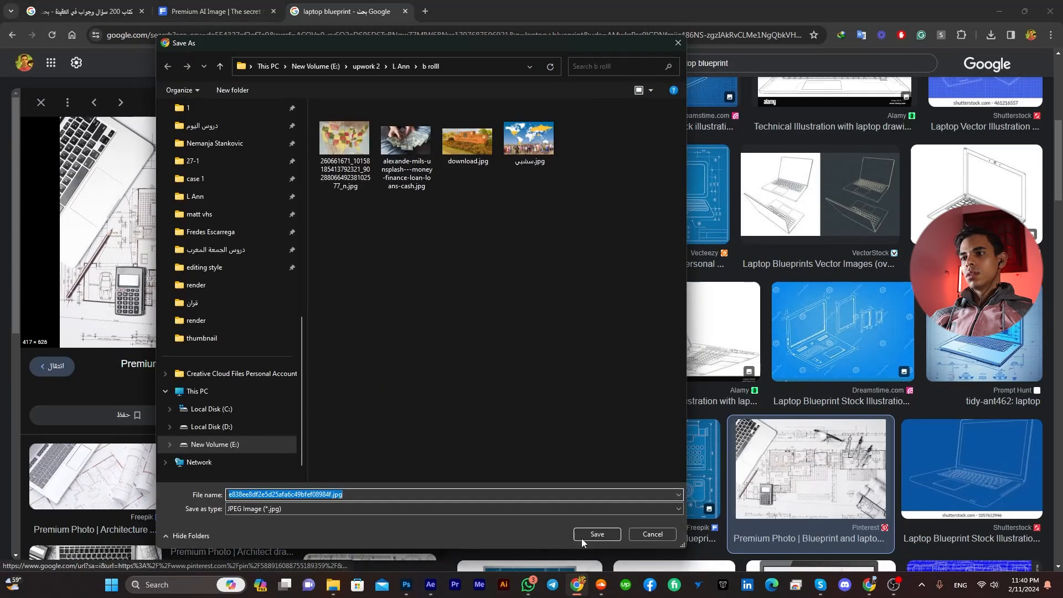
{"action": "left_click", "coordinate": [583, 536]}
- Place the saved blueprint photo in Comp 1 over the THIRD text and scale it to 161%
{"action": "left_click_drag", "start_coordinate": [908, 62], "coordinate": [577, 252]}
{"action": "key", "text": "s"}
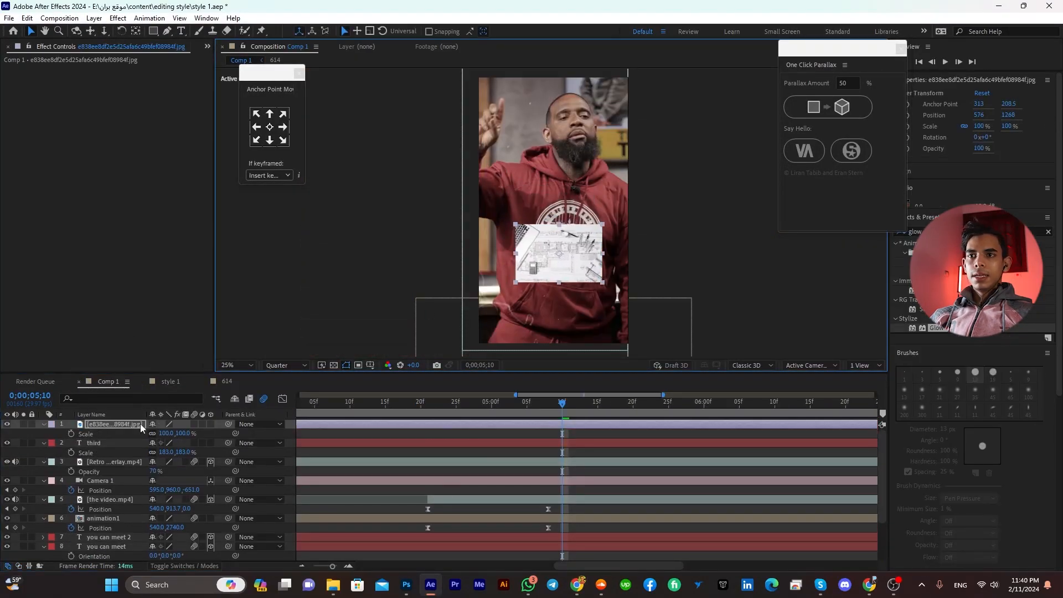
{"action": "left_click_drag", "start_coordinate": [179, 435], "coordinate": [217, 433]}
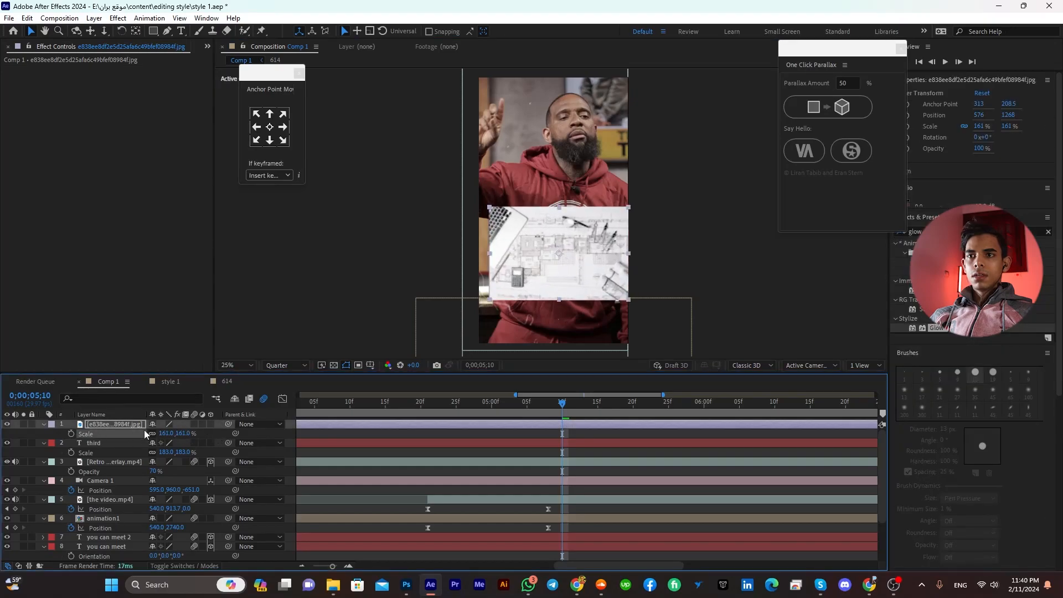
- Duplicate the THIRD text layer and trim both text layers to start at 0;00;05;08
{"action": "left_click", "coordinate": [194, 566]}
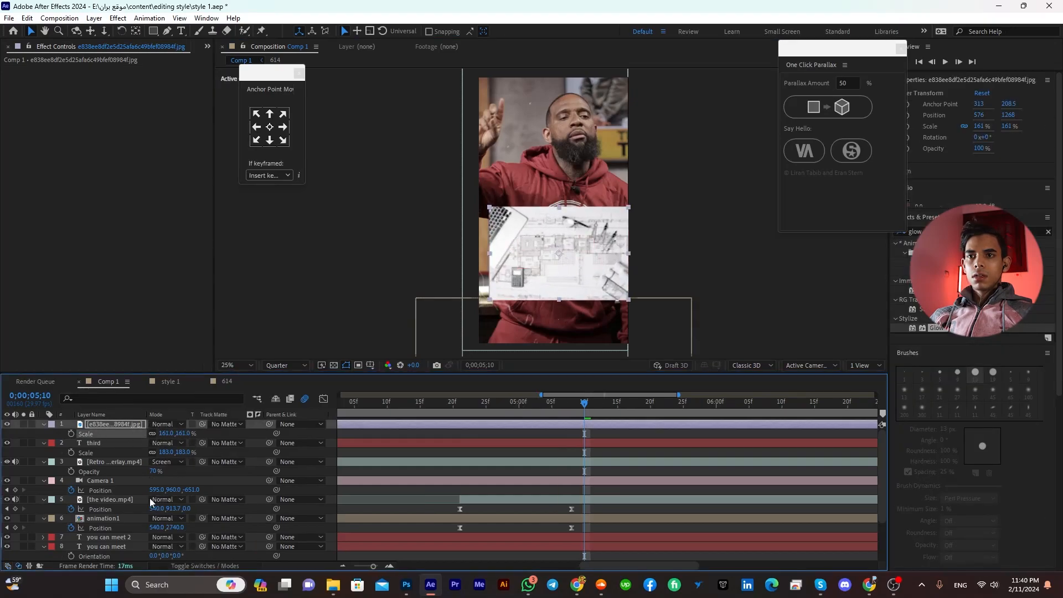
{"action": "left_click", "coordinate": [97, 443]}
{"action": "key", "text": "ctrl+d"}
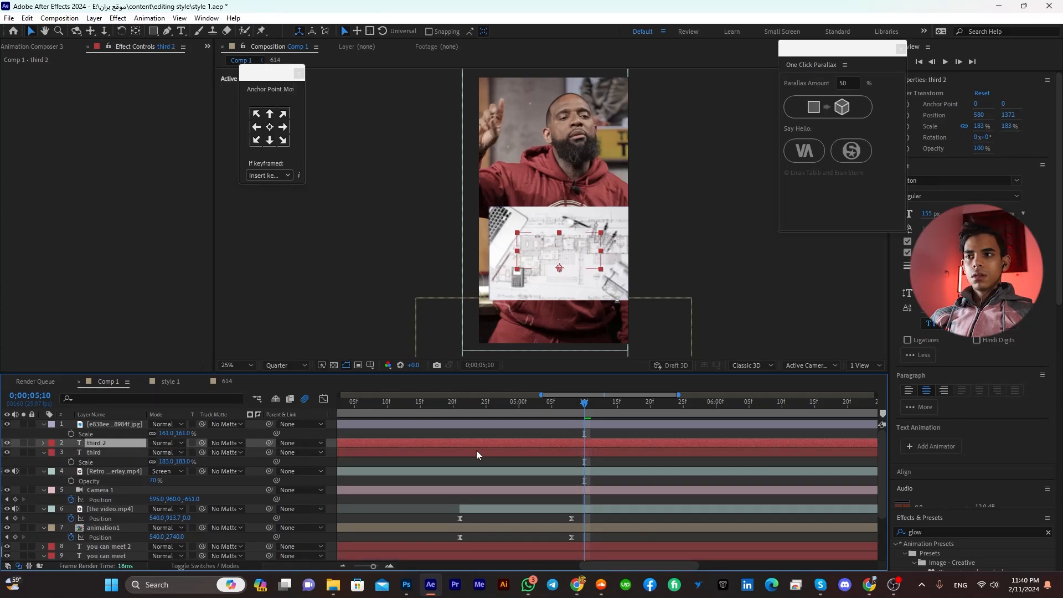
{"action": "left_click", "coordinate": [474, 452], "text": "shift"}
{"action": "mouse_move", "coordinate": [584, 403]}
{"action": "left_mouse_down"}
{"action": "mouse_move", "coordinate": [562, 403]}
{"action": "mouse_move", "coordinate": [573, 405]}
{"action": "left_mouse_up"}
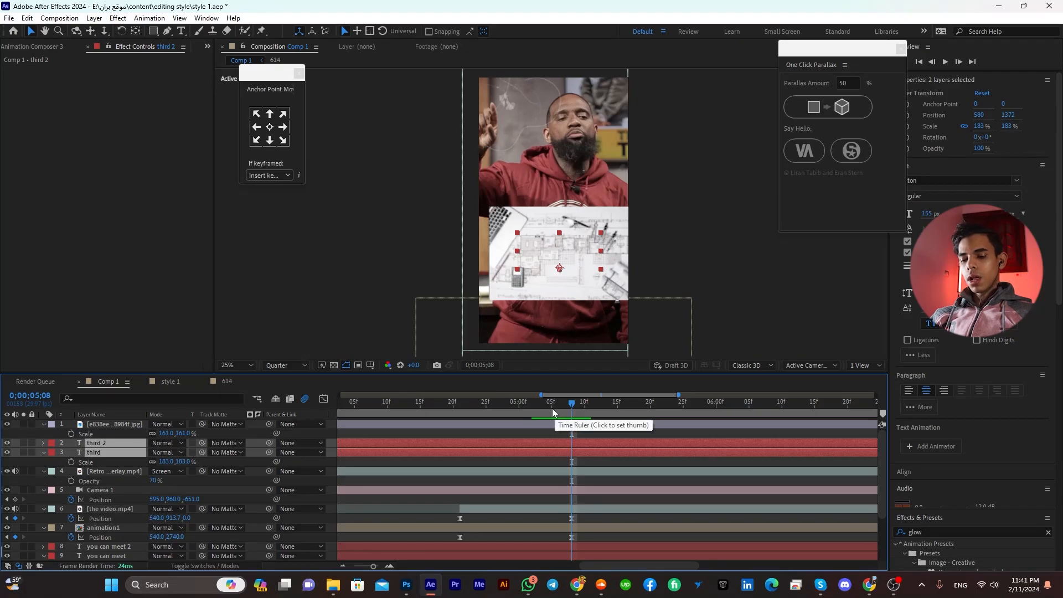
{"action": "key", "text": "alt+bracketleft"}
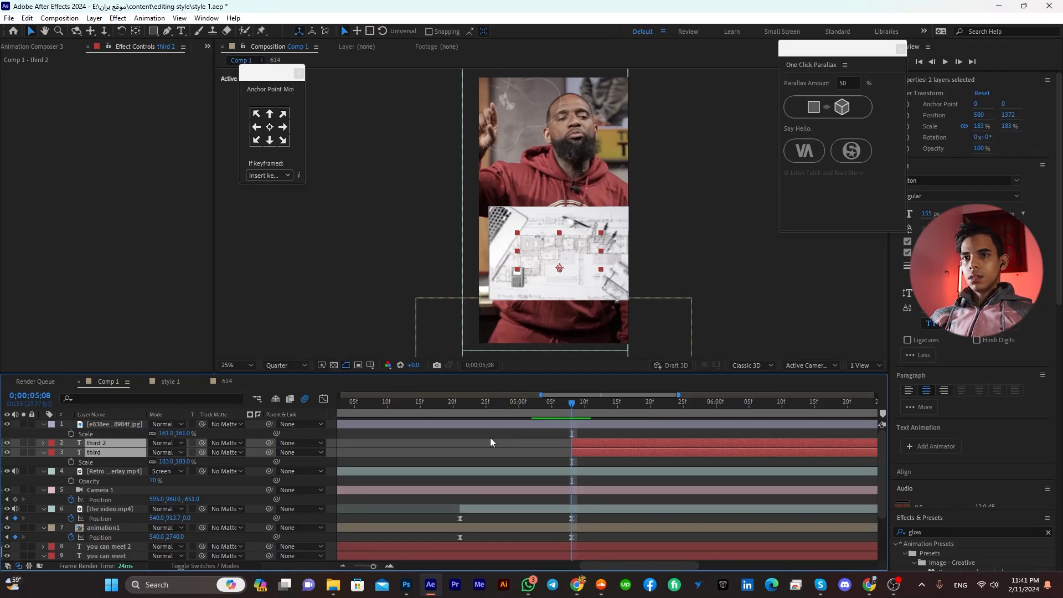
- Use the duplicate text layer third 2 as the track matte of the blueprint image
{"action": "left_click", "coordinate": [120, 425]}
{"action": "left_click", "coordinate": [97, 450]}
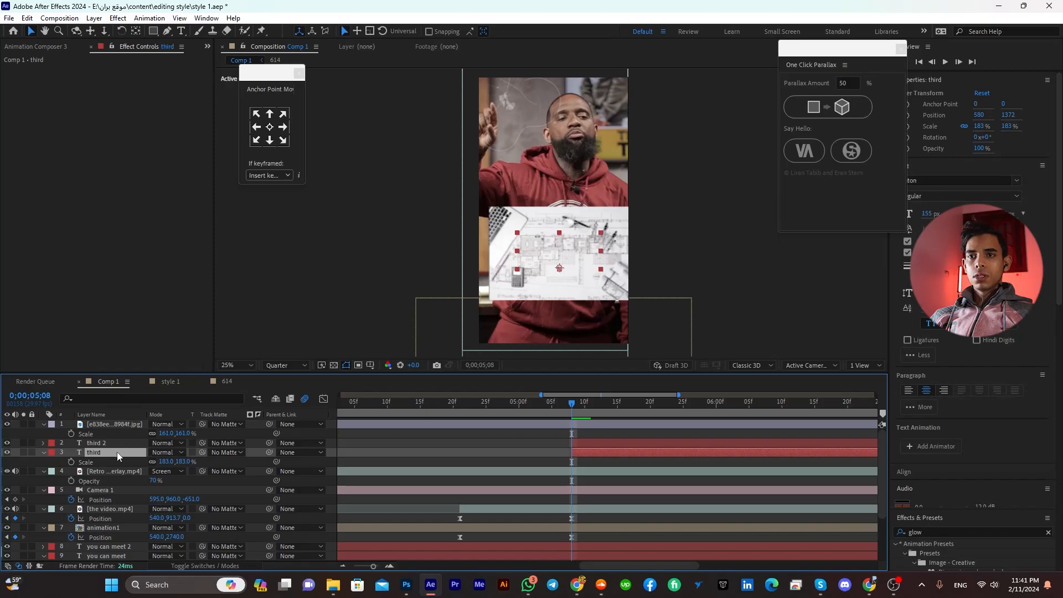
{"action": "left_click", "coordinate": [104, 423]}
{"action": "left_click_drag", "start_coordinate": [202, 425], "coordinate": [133, 443]}
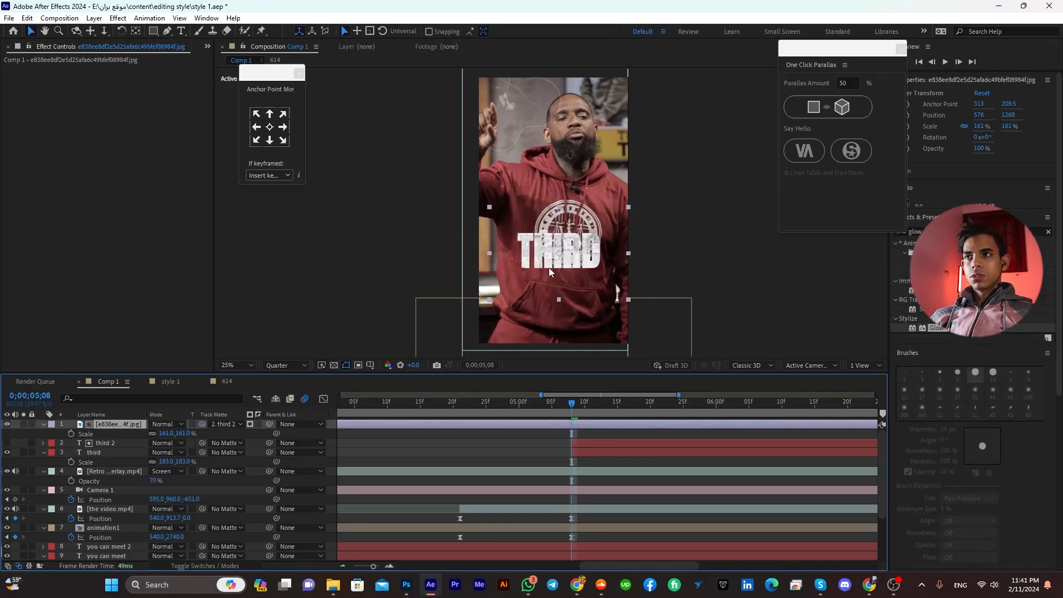
- Try Screen blending on the blueprint image, and set its blending mode to Multiply
{"action": "left_click", "coordinate": [174, 427]}
{"action": "left_click", "coordinate": [207, 224]}
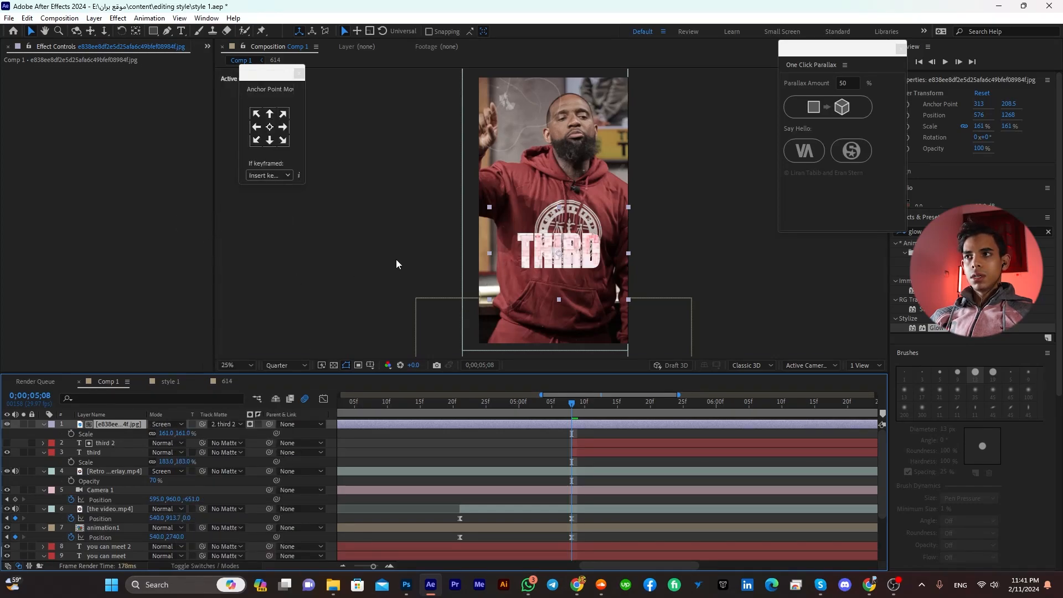
{"action": "scroll", "coordinate": [397, 264], "scroll_direction": "up", "scroll_amount": 4}
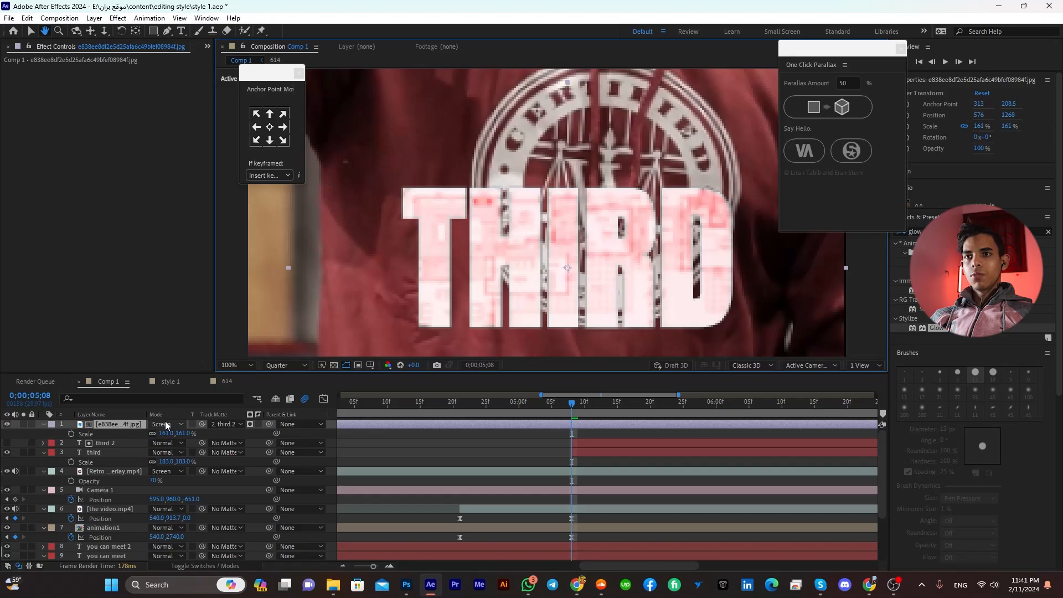
{"action": "left_click", "coordinate": [165, 424]}
{"action": "left_click", "coordinate": [228, 134]}
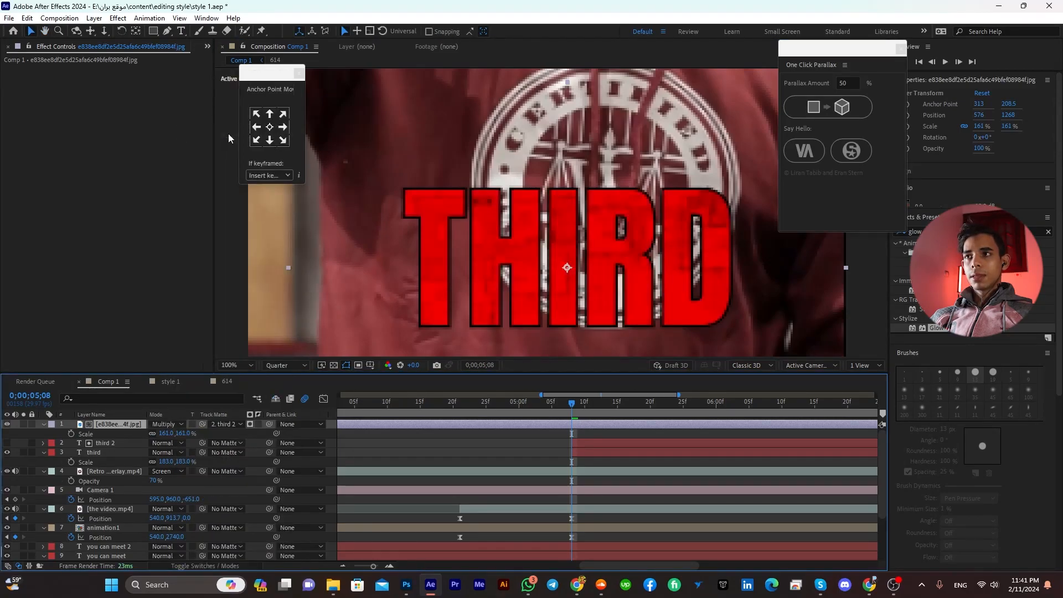
- Nudge the blueprint texture to about position 564, 1264 and lower its opacity to 56%
{"action": "left_click_drag", "start_coordinate": [567, 266], "coordinate": [560, 265]}
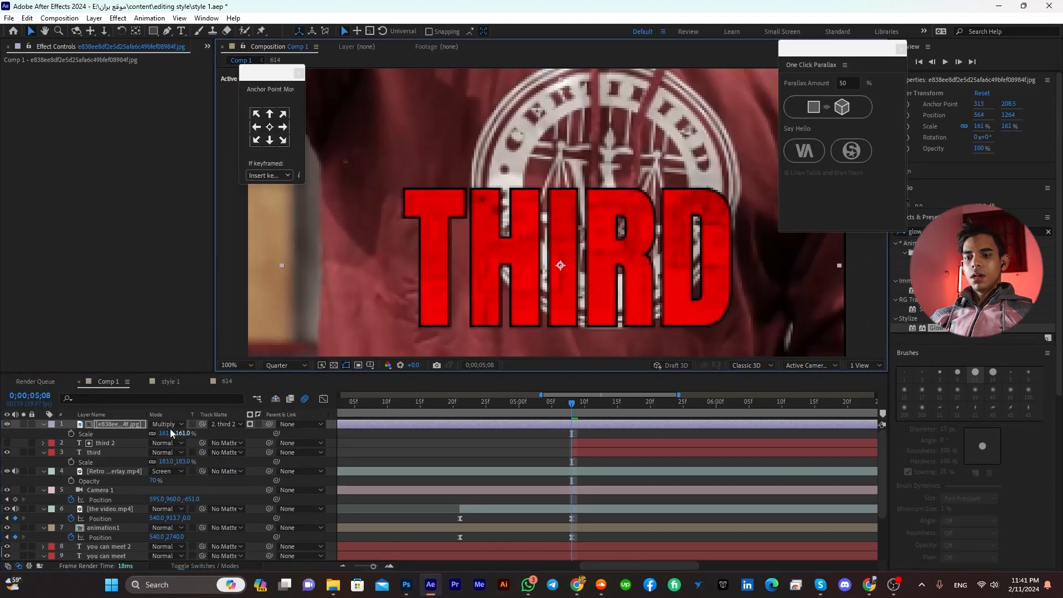
{"action": "key", "text": "t"}
{"action": "left_click_drag", "start_coordinate": [162, 434], "coordinate": [136, 442]}
{"action": "key", "text": "comma"}
{"action": "key", "text": "comma"}
{"action": "key", "text": "comma"}
{"action": "key", "text": "comma"}
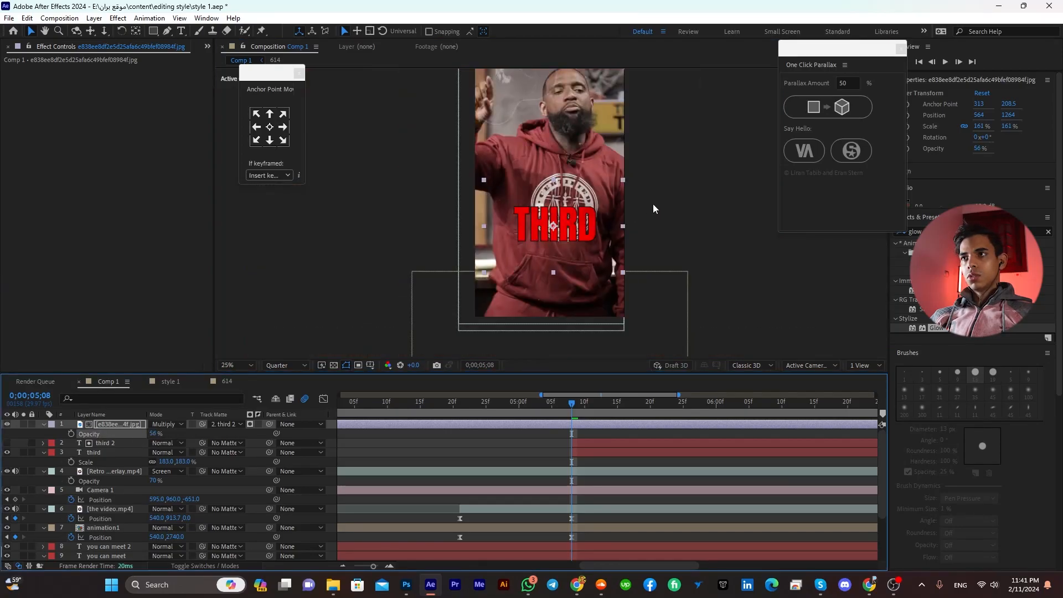
- Pre-compose the blueprint image and both THIRD text layers into a composition named text
{"action": "left_click", "coordinate": [743, 164]}
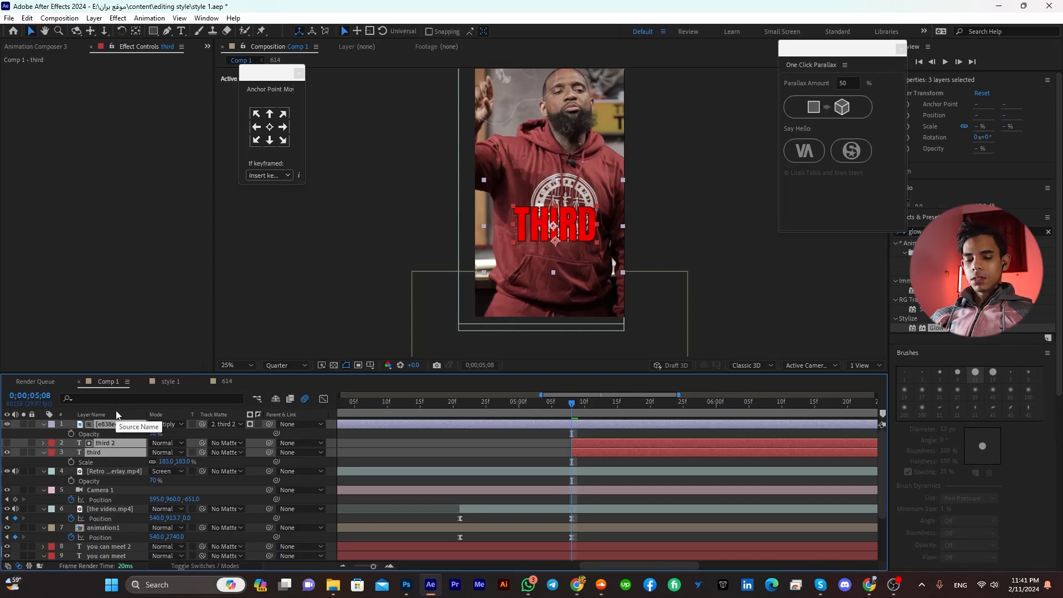
{"action": "key", "text": "ctrl+shift+c"}
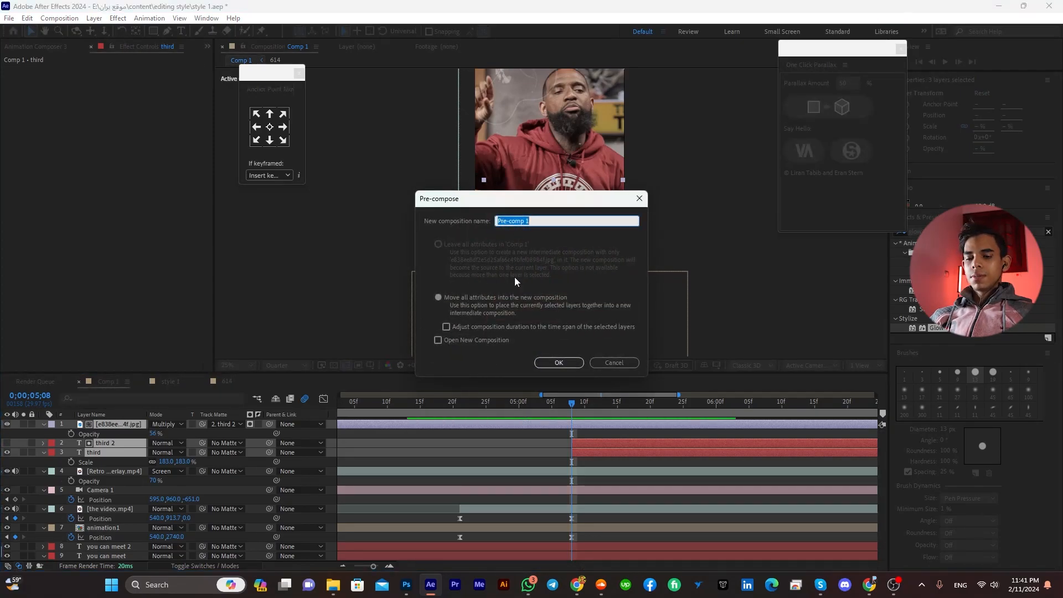
{"action": "type", "text": "text"}
{"action": "key", "text": "Return"}
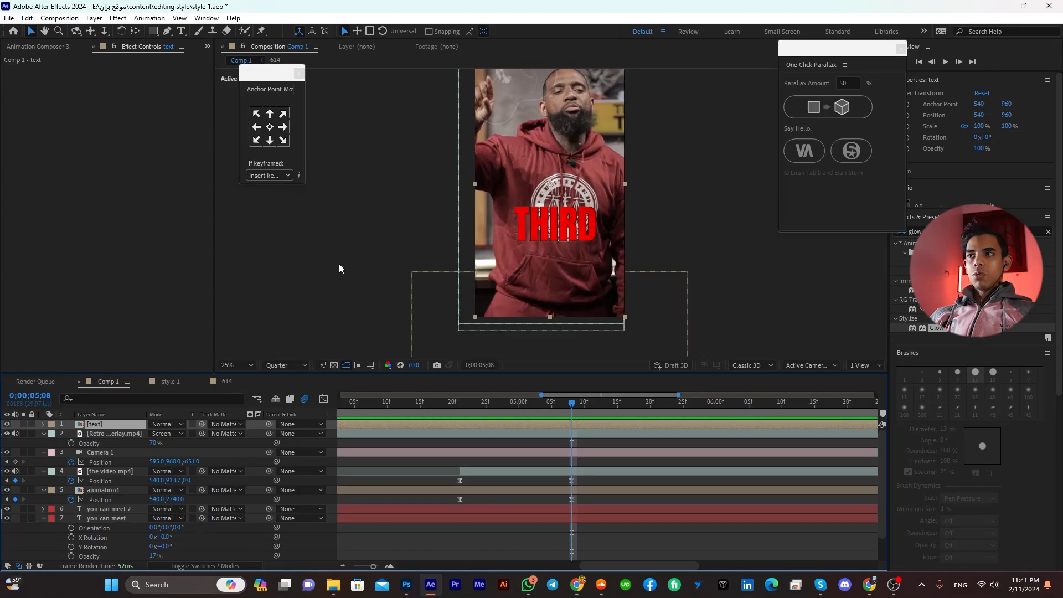
- Draw a rectangular mask on the text pre-comp around the lower half of the word THIRD
{"action": "left_click", "coordinate": [153, 31]}
{"action": "scroll", "coordinate": [527, 227], "scroll_direction": "up", "scroll_amount": 3}
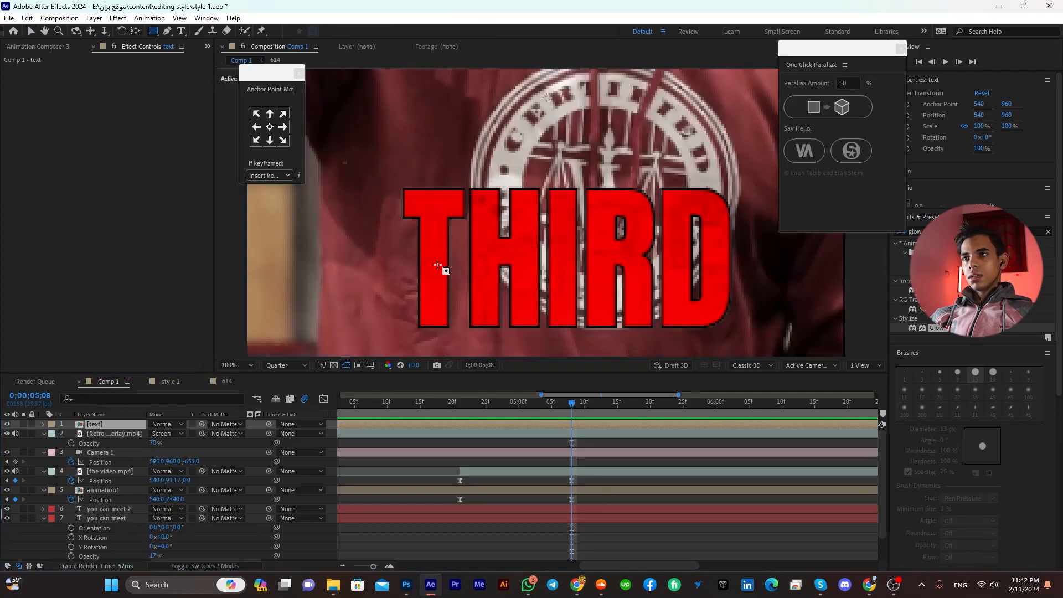
{"action": "left_click_drag", "start_coordinate": [356, 250], "coordinate": [799, 352]}
{"action": "key", "text": "space"}
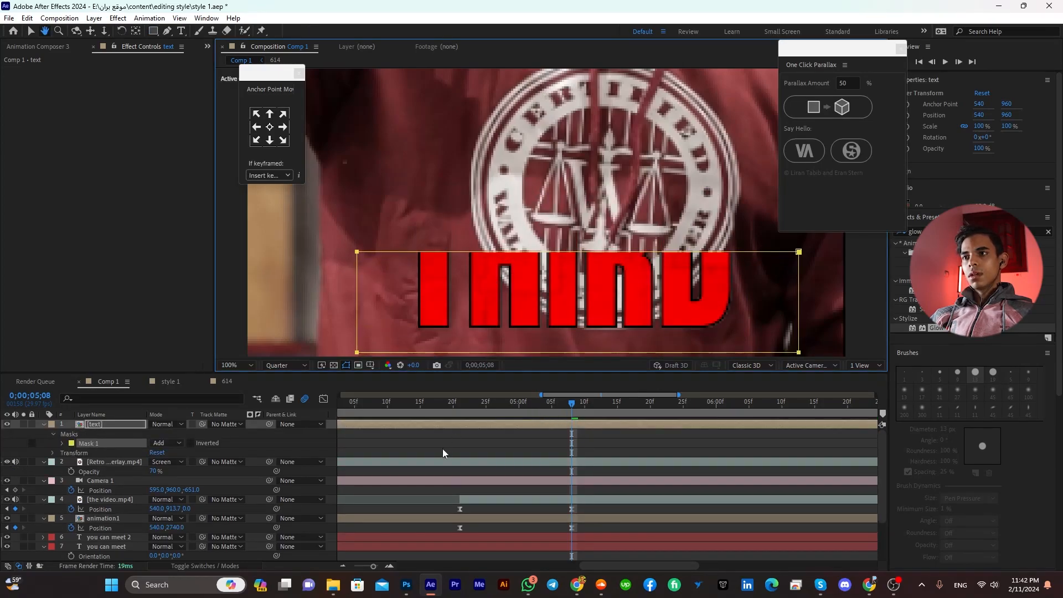
- Duplicate the masked text pre-comp and invert the copy's mask so it covers the upper half of THIRD
{"action": "left_click", "coordinate": [122, 423]}
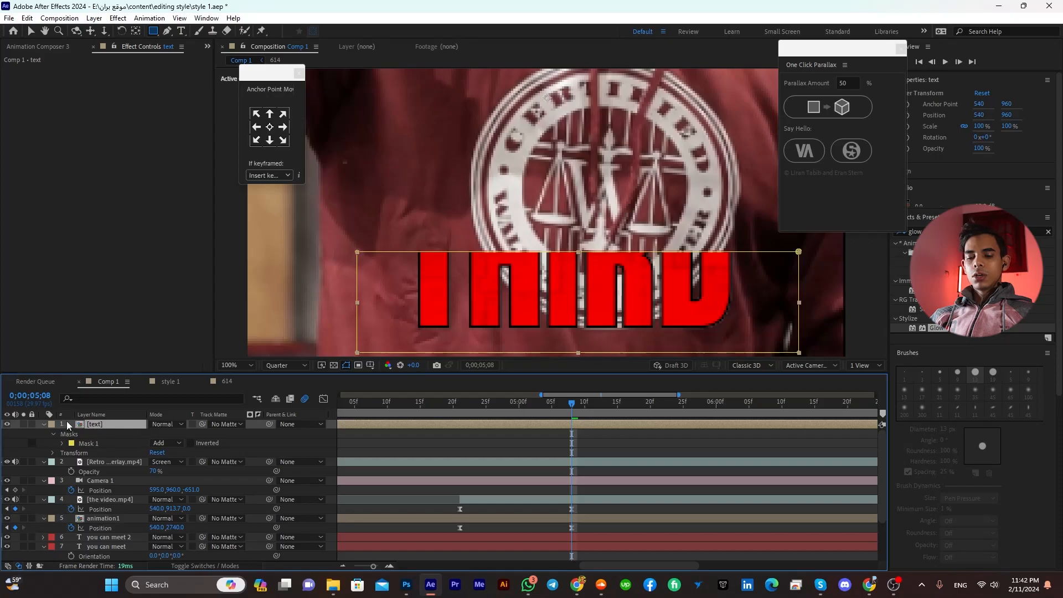
{"action": "key", "text": "ctrl+d"}
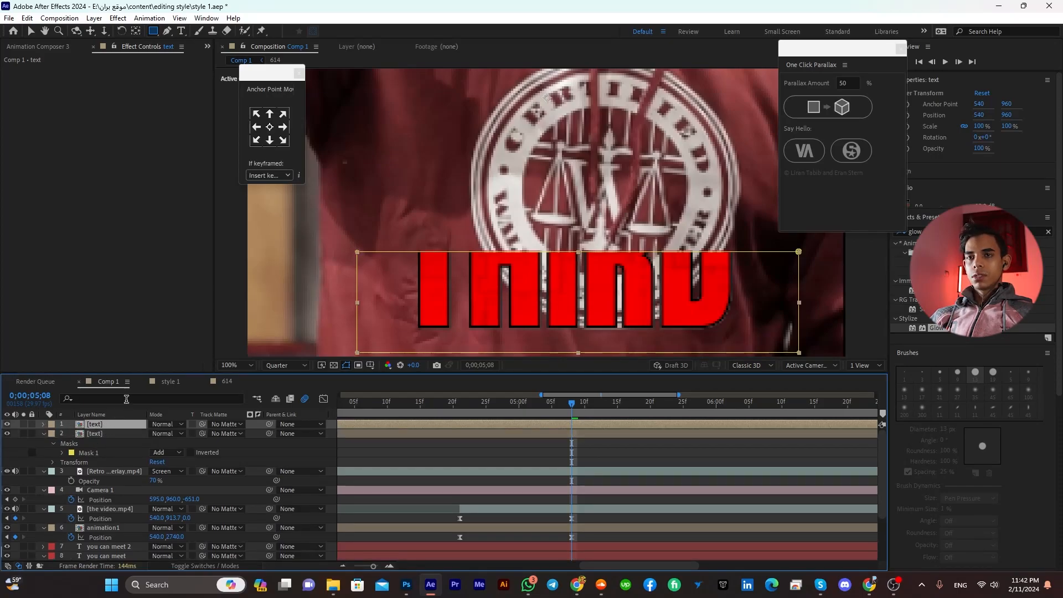
{"action": "key", "text": "m"}
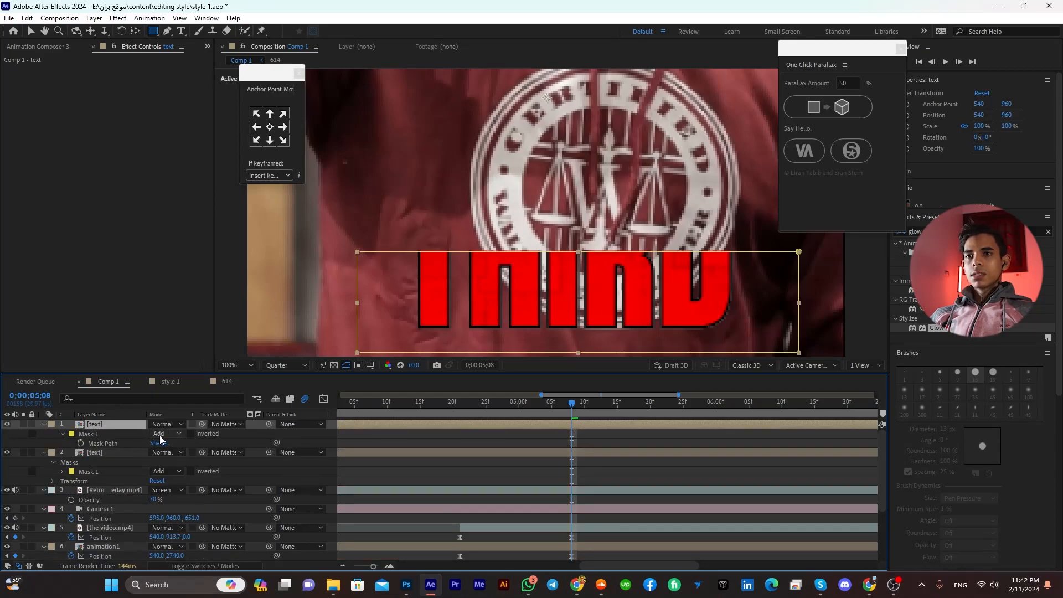
{"action": "left_click", "coordinate": [191, 433]}
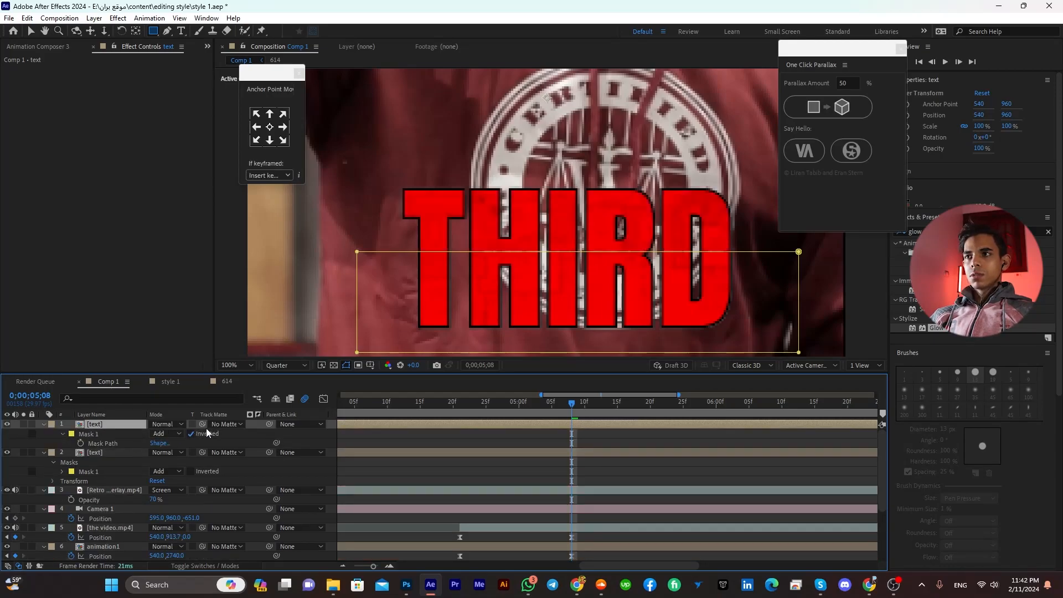
{"action": "left_click", "coordinate": [480, 433]}
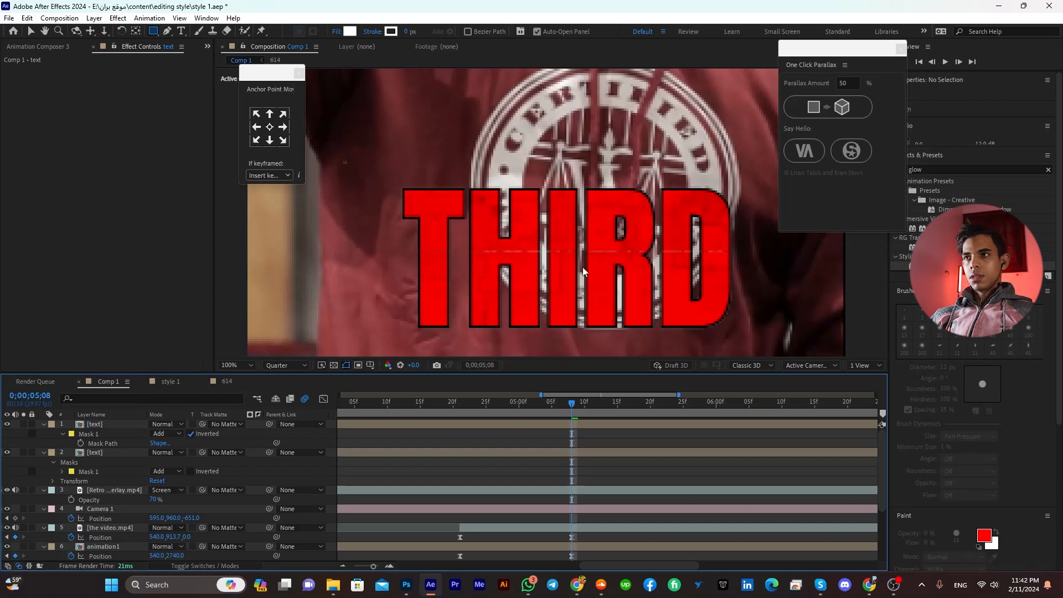
- Set a Position keyframe on both THIRD half layers at 0;00;06;23
{"action": "key", "text": "v"}
{"action": "scroll", "coordinate": [583, 272], "scroll_direction": "down", "scroll_amount": 3}
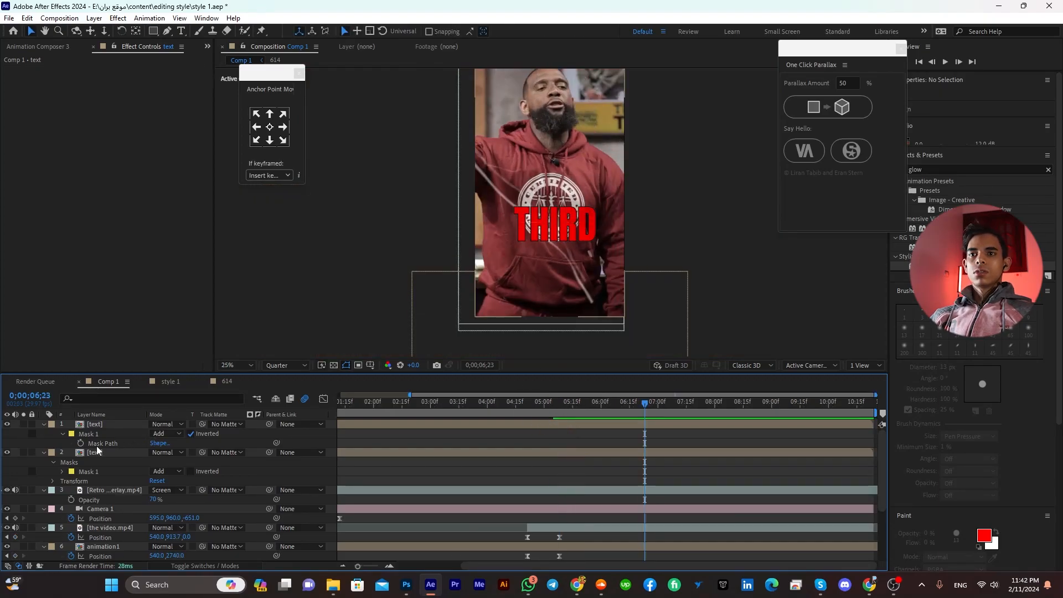
{"action": "left_click", "coordinate": [96, 451]}
{"action": "left_click", "coordinate": [100, 423], "text": "ctrl"}
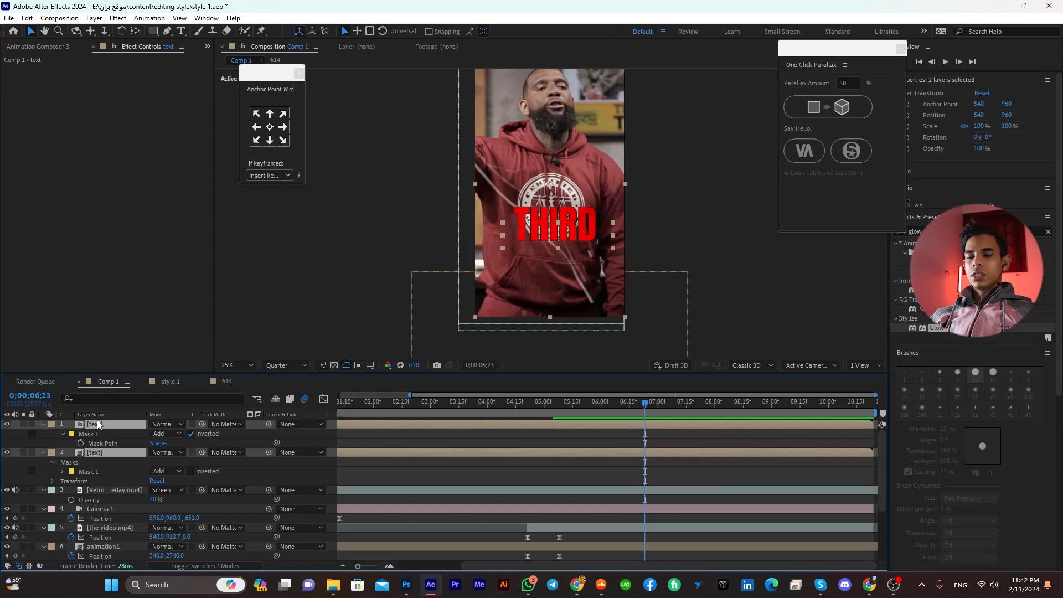
{"action": "key", "text": "p"}
- At 0;00;07;01, move the upper THIRD half to position 540, 898 and the lower half to 540, 1010
{"action": "left_click", "coordinate": [657, 407]}
{"action": "left_click_drag", "start_coordinate": [658, 406], "coordinate": [659, 407]}
{"action": "left_click", "coordinate": [678, 426]}
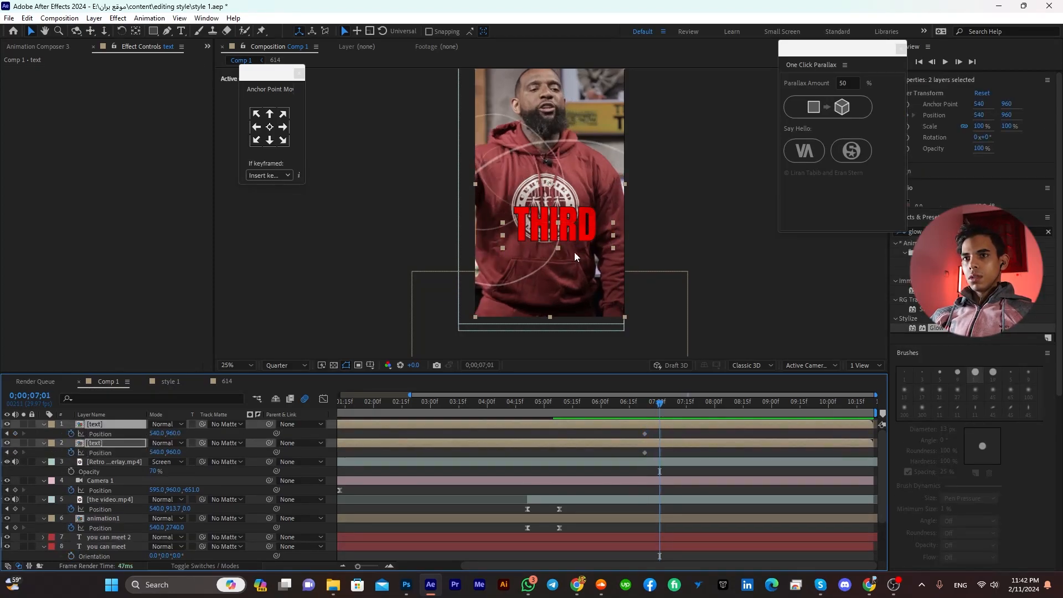
{"action": "left_click_drag", "start_coordinate": [173, 433], "coordinate": [202, 452]}
{"action": "left_click", "coordinate": [124, 443]}
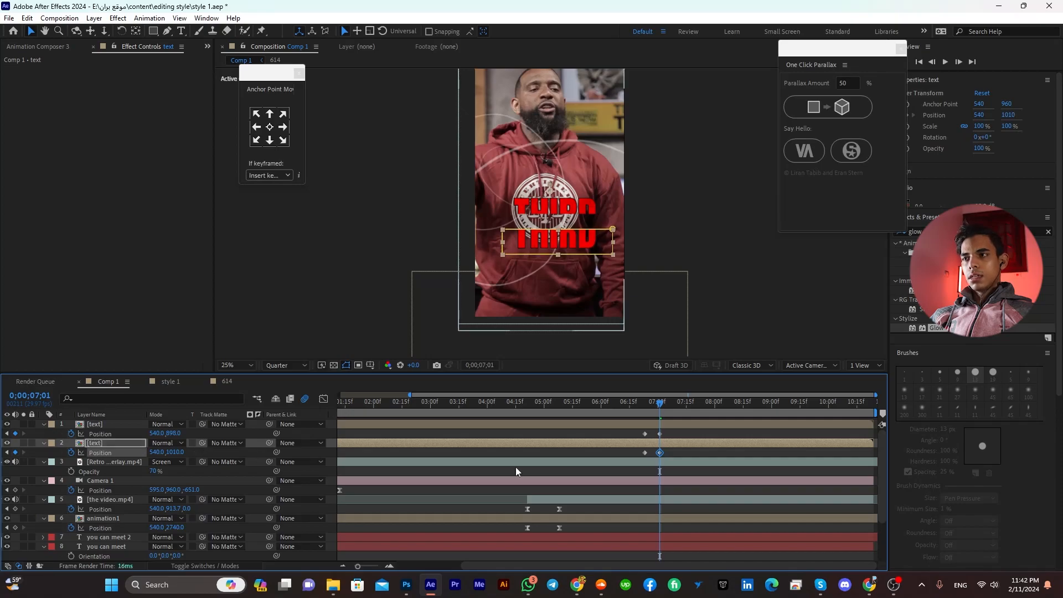
{"action": "left_click", "coordinate": [686, 452]}
{"action": "scroll", "coordinate": [552, 232], "scroll_direction": "up", "scroll_amount": 2}
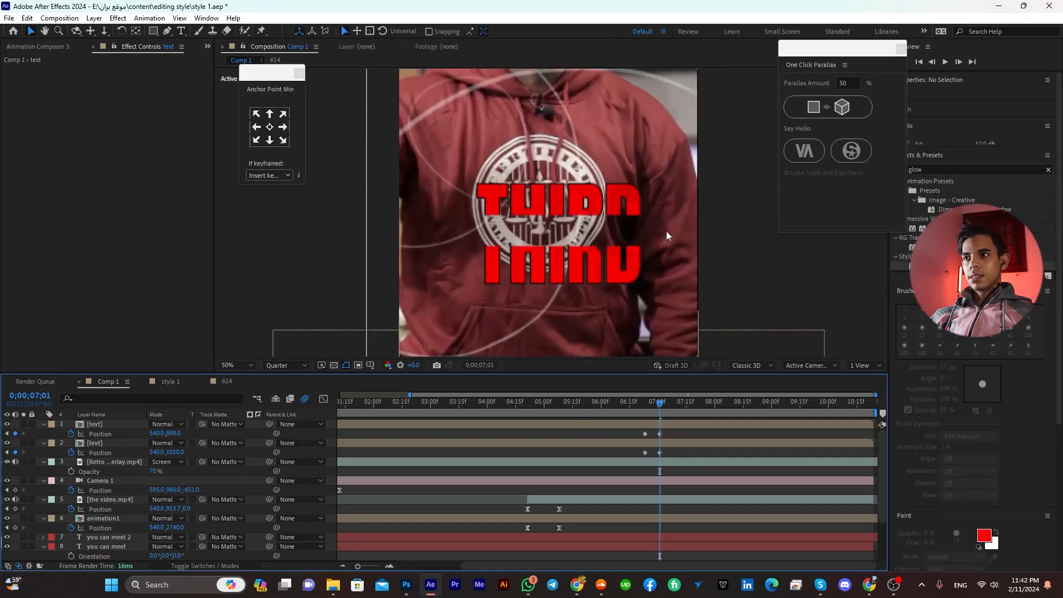
- Apply Easy Ease to the Position keyframes of both THIRD halves and preview the split from about 0;00;06;11
{"action": "left_click_drag", "start_coordinate": [670, 436], "coordinate": [637, 457]}
{"action": "key", "text": "F9"}
{"action": "left_click_drag", "start_coordinate": [659, 412], "coordinate": [623, 423]}
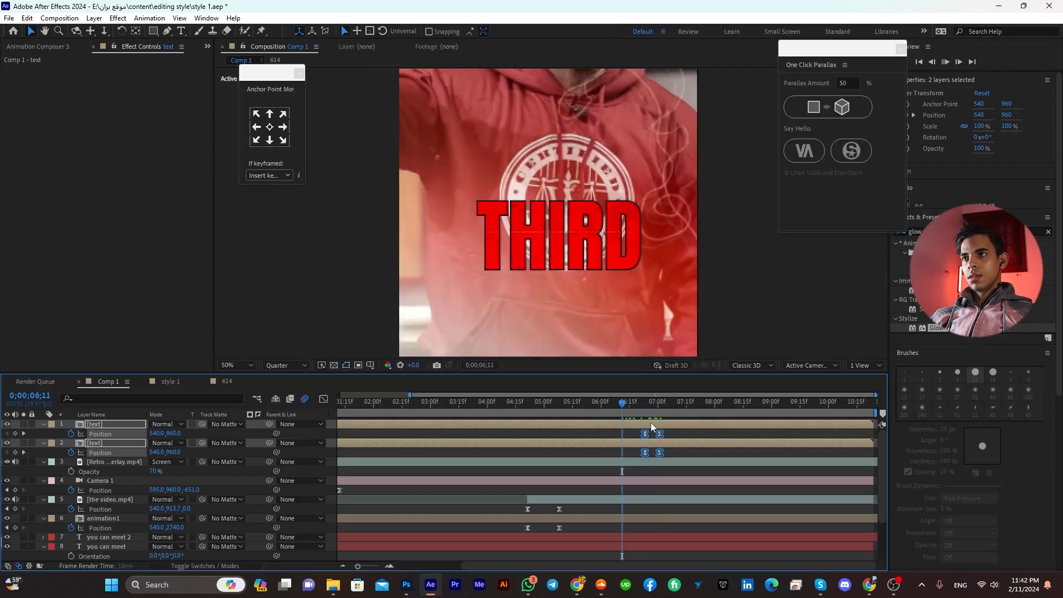
{"action": "key", "text": "space"}
{"action": "key", "text": "space"}
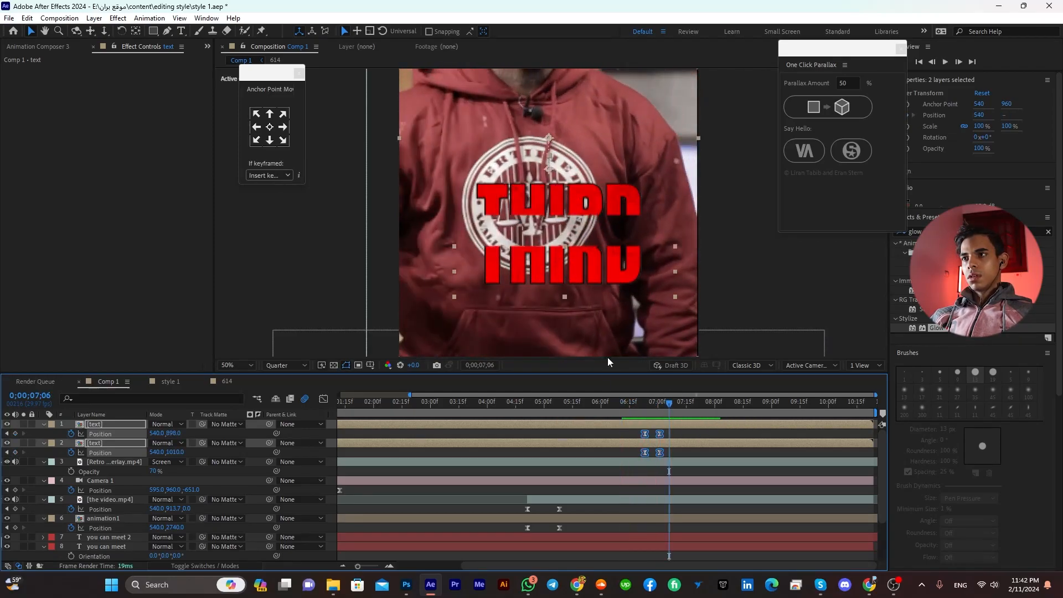
- Add a text layer reading "of the paycheck" between the THIRD halves and change its fill to white FFFFFF
{"action": "left_click", "coordinate": [574, 431]}
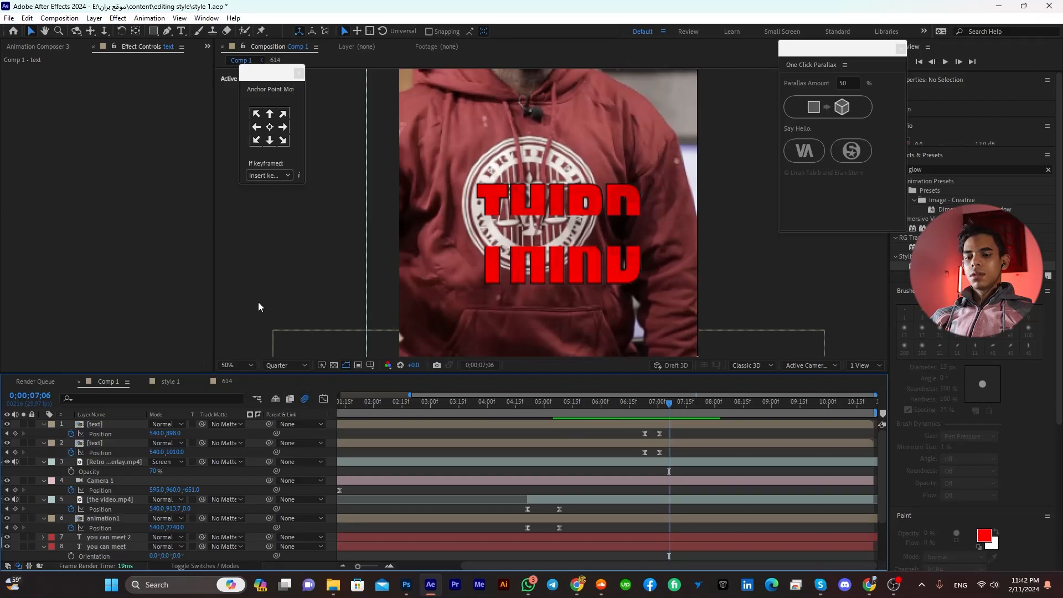
{"action": "key", "text": "ctrl+v"}
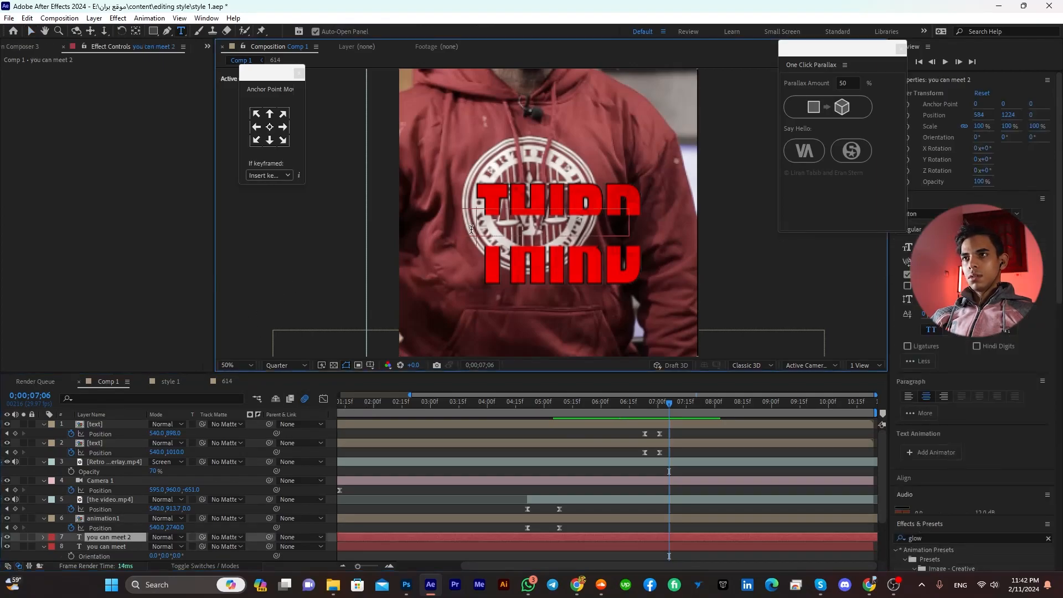
{"action": "left_click_drag", "start_coordinate": [460, 122], "coordinate": [576, 273]}
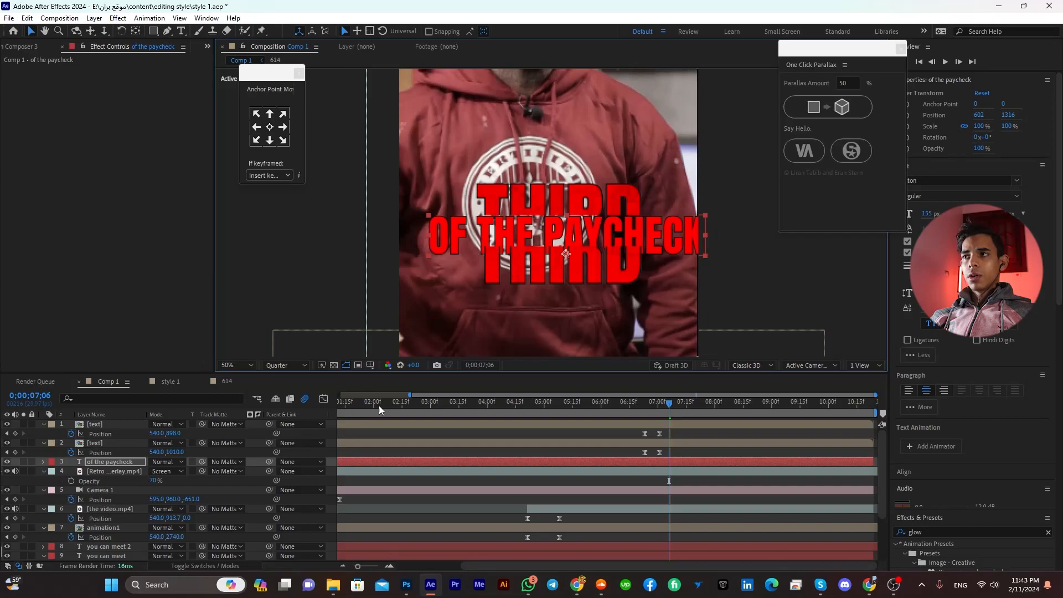
{"action": "left_click", "coordinate": [924, 242]}
{"action": "left_click_drag", "start_coordinate": [284, 458], "coordinate": [157, 313]}
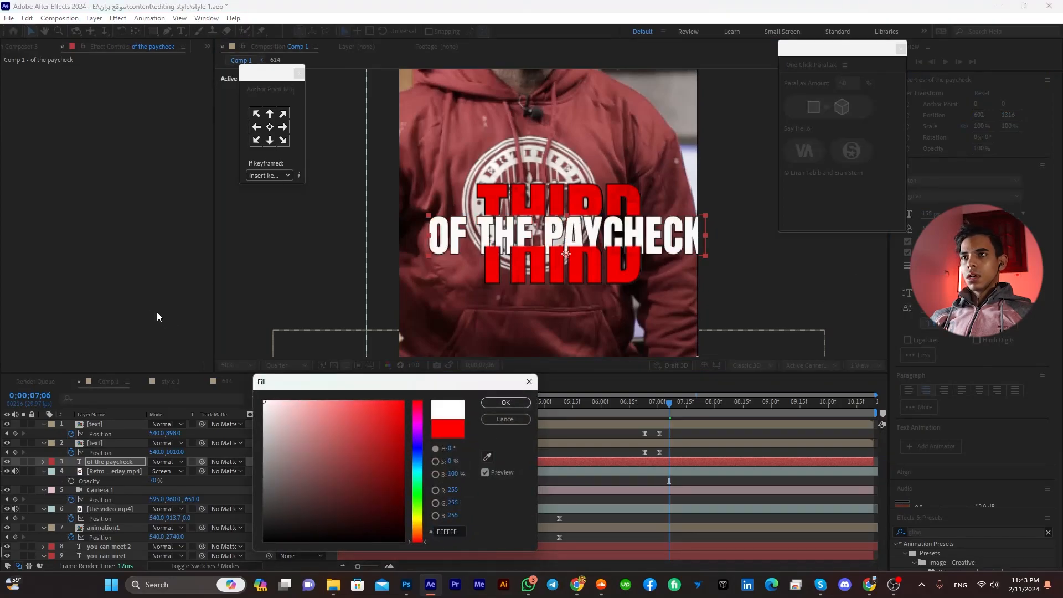
{"action": "left_click", "coordinate": [506, 402]}
- Scale the OF THE PAYCHECK text to 56% and place it at about position 588, 1268 in the gap
{"action": "key", "text": "s"}
{"action": "left_click_drag", "start_coordinate": [178, 471], "coordinate": [162, 473]}
{"action": "left_click_drag", "start_coordinate": [567, 256], "coordinate": [561, 242]}
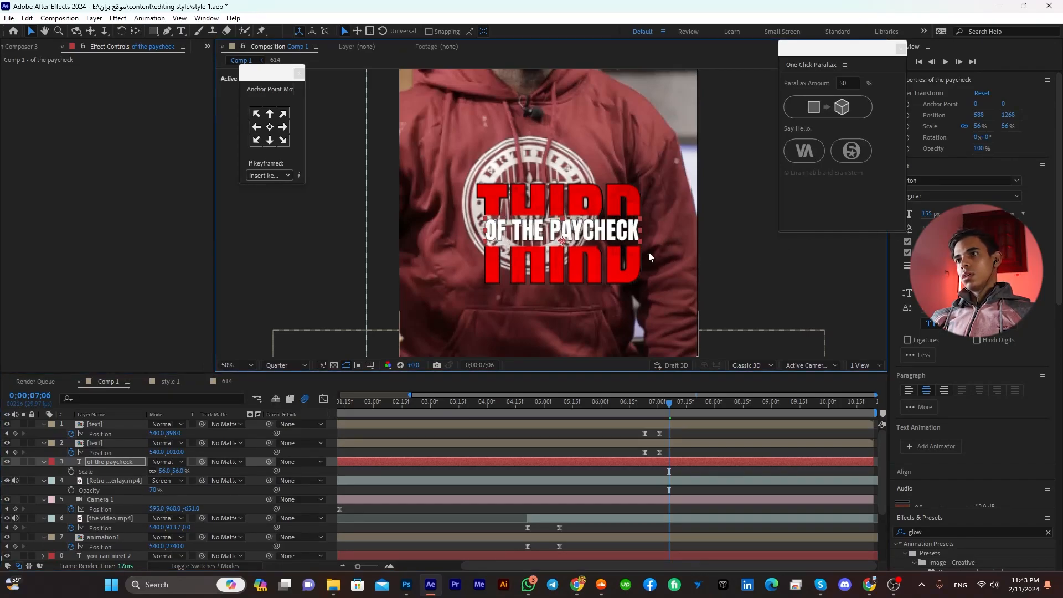
- Trim the start of the OF THE PAYCHECK layer to about 0;00;06;11 and add the Fade Characters Separately From Start preset as its In transition
{"action": "left_click_drag", "start_coordinate": [364, 464], "coordinate": [742, 456]}
{"action": "left_click", "coordinate": [25, 46]}
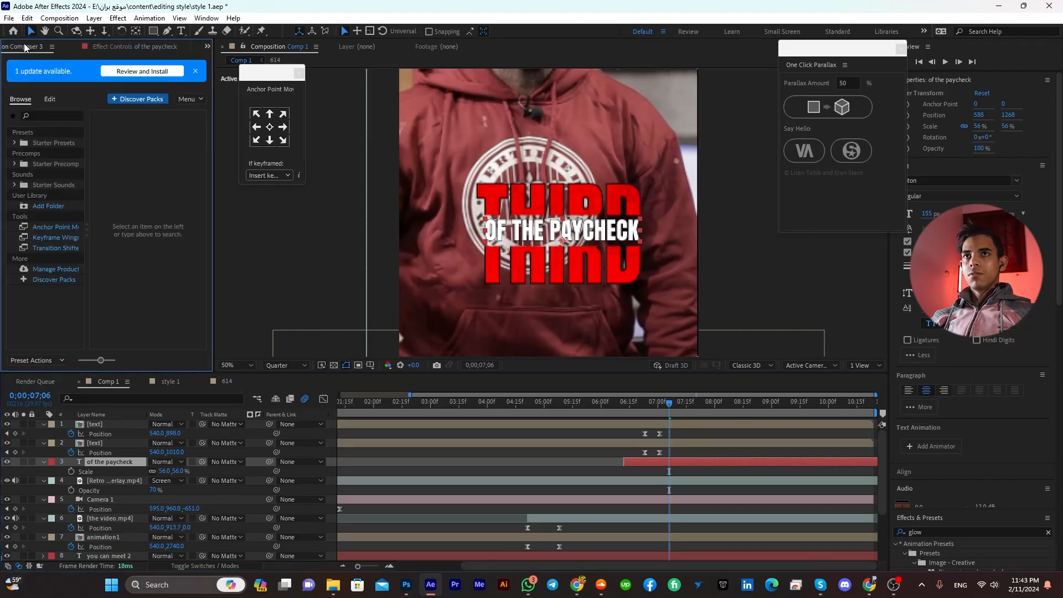
{"action": "left_click", "coordinate": [14, 143]}
{"action": "left_click", "coordinate": [55, 152]}
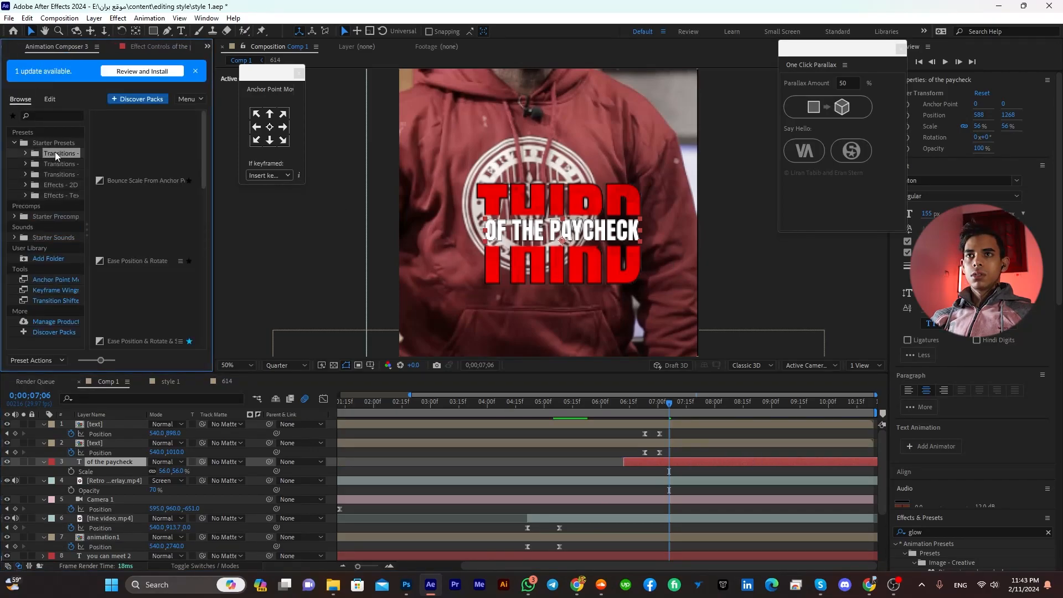
{"action": "left_click", "coordinate": [97, 360]}
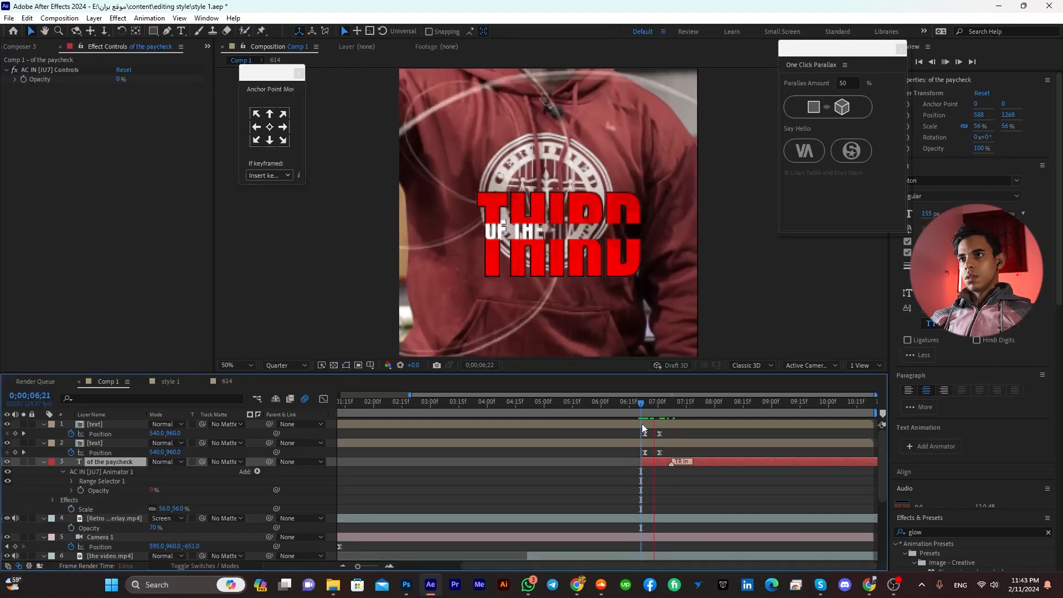
- Shift the OF THE PAYCHECK layer to start at about 0;00;06;28 and preview its reveal between the THIRD halves
{"action": "left_click_drag", "start_coordinate": [652, 458], "coordinate": [665, 459]}
{"action": "left_click", "coordinate": [654, 420]}
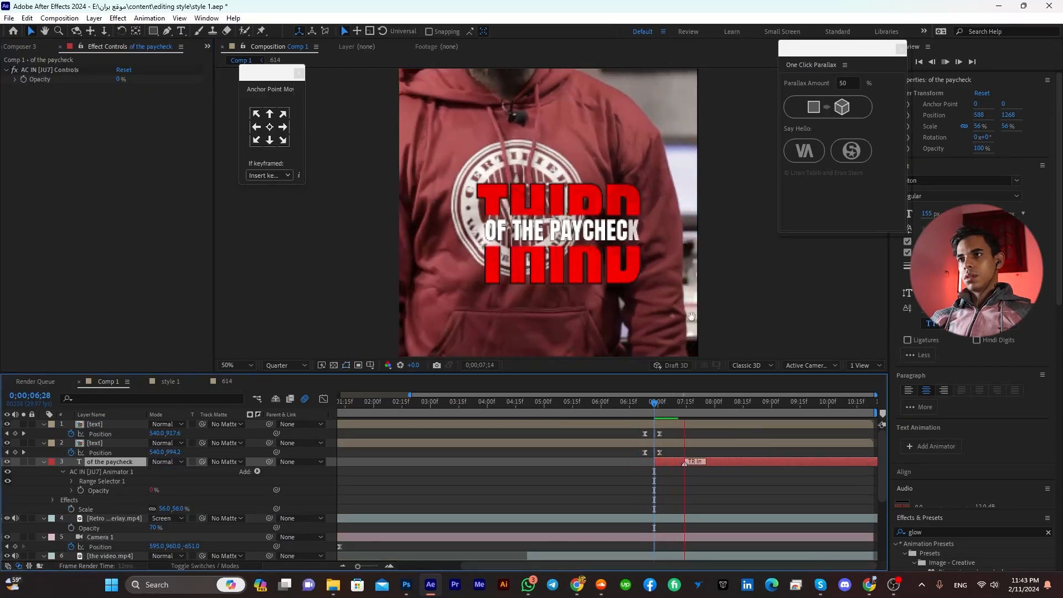
{"action": "key", "text": "space"}
{"action": "scroll", "coordinate": [609, 214], "scroll_direction": "down", "scroll_amount": 2}
{"action": "left_click", "coordinate": [664, 189]}
{"action": "left_click", "coordinate": [688, 403]}
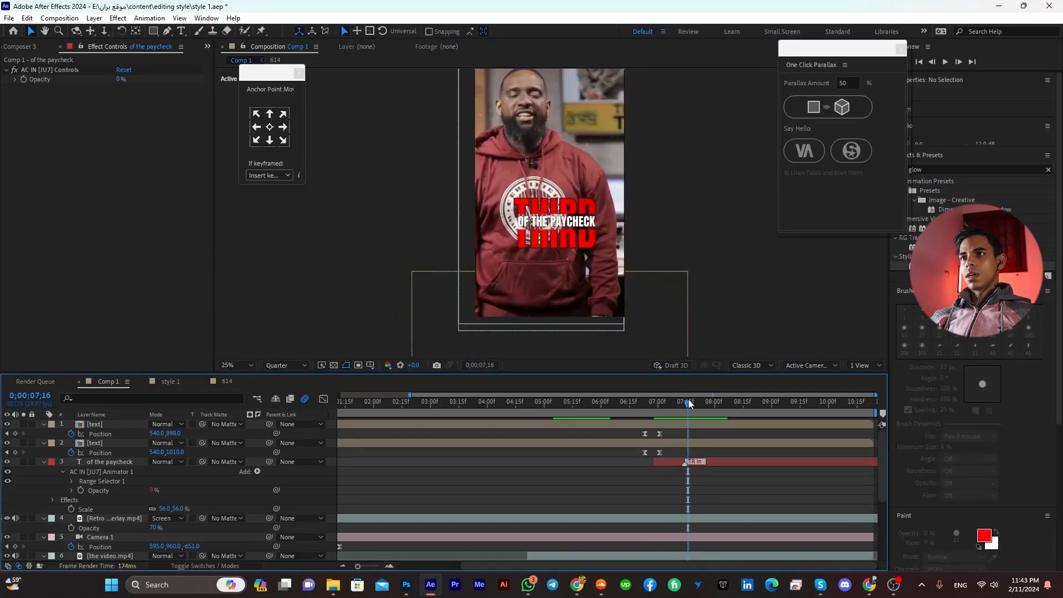
{"action": "left_click_drag", "start_coordinate": [688, 405], "coordinate": [655, 421]}
{"action": "key", "text": "space"}
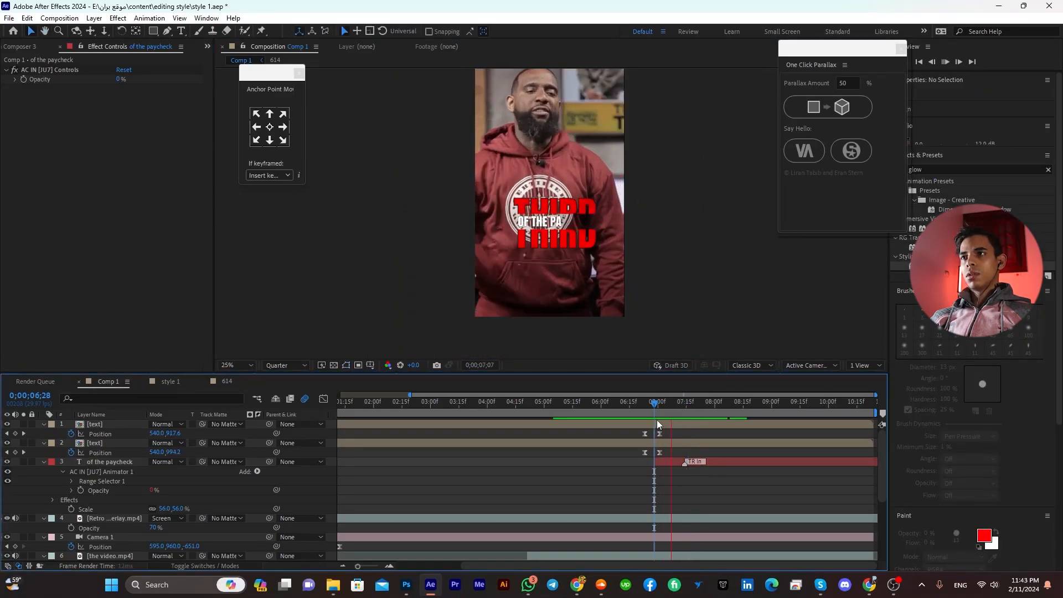
{"action": "key", "text": "space"}
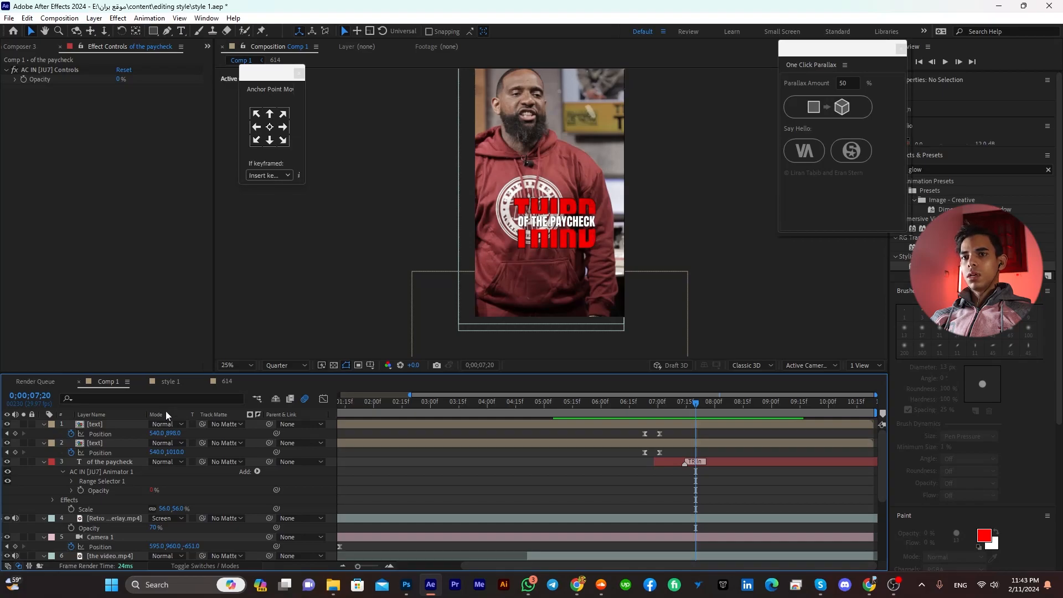
{"action": "left_click", "coordinate": [118, 460]}
{"action": "left_click", "coordinate": [117, 433], "text": "ctrl"}
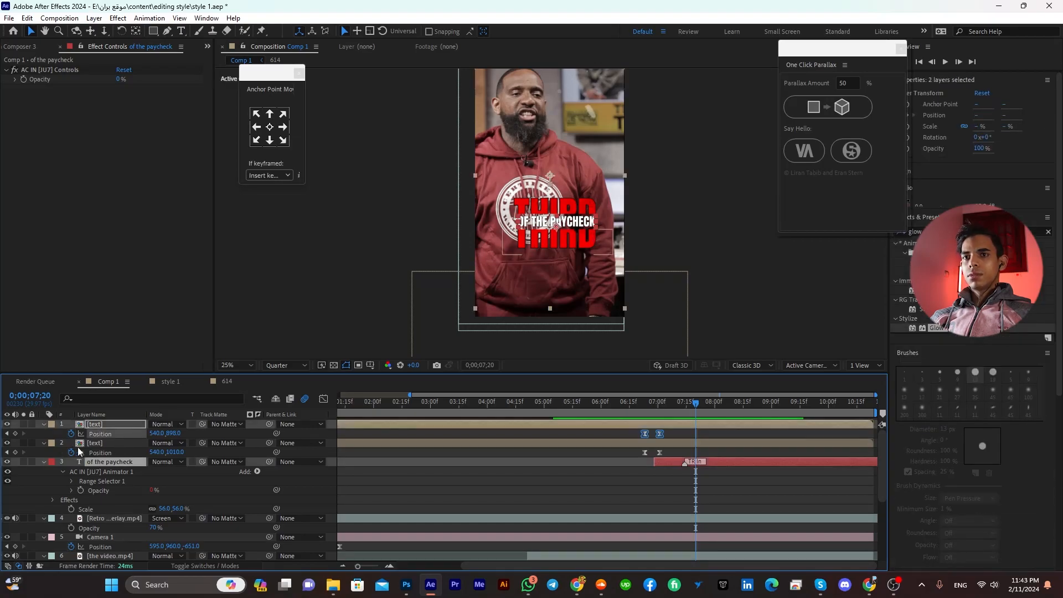
{"action": "left_click", "coordinate": [51, 442]}
{"action": "key", "text": "j"}
{"action": "left_click", "coordinate": [108, 432]}
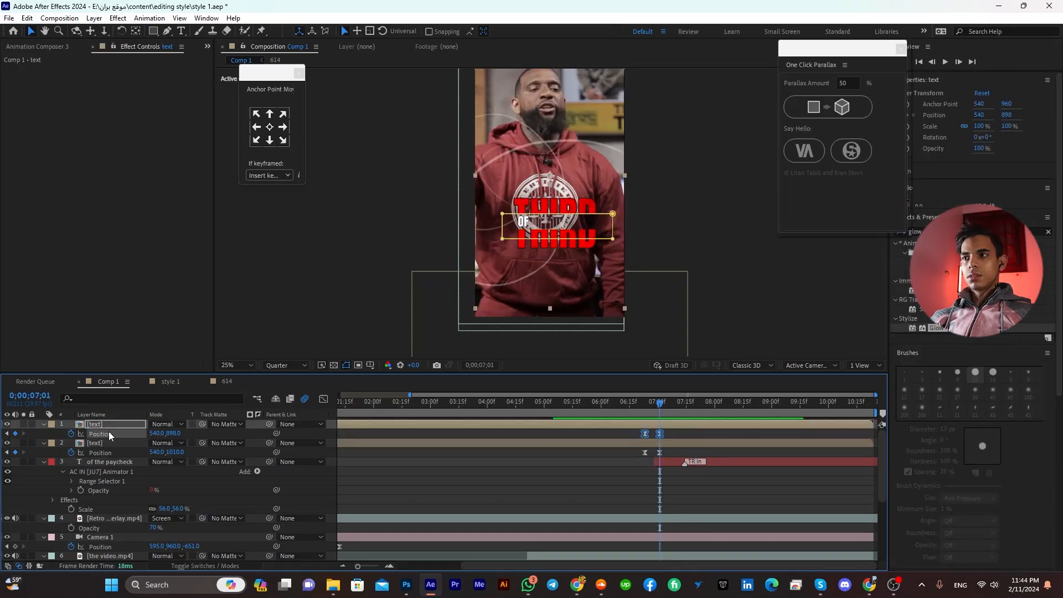
{"action": "left_click", "coordinate": [112, 445], "text": "ctrl"}
{"action": "left_click", "coordinate": [145, 434]}
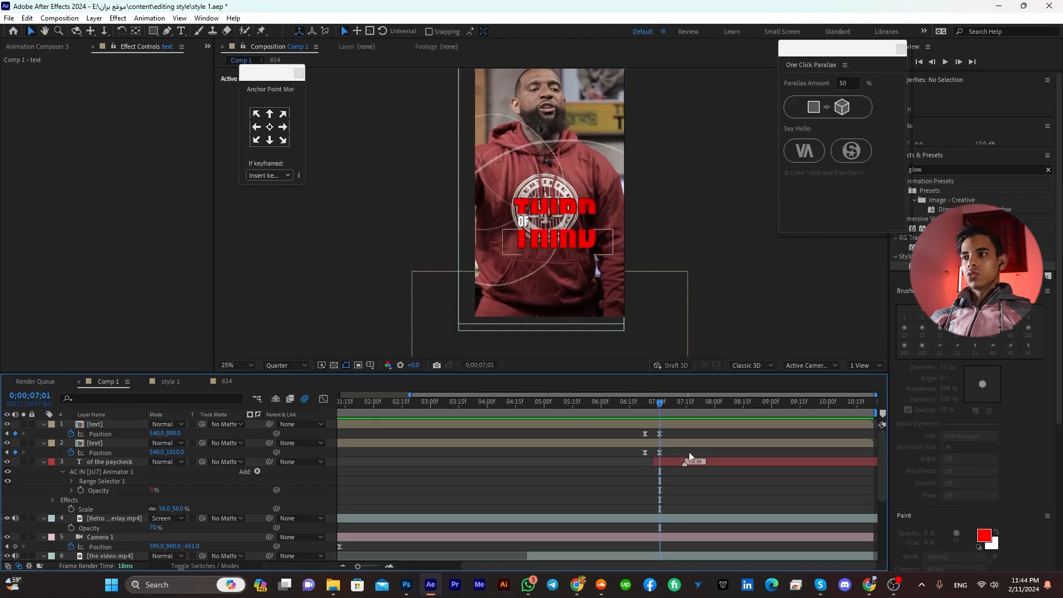
{"action": "left_click", "coordinate": [549, 444]}
- Pre-compose the OF THE PAYCHECK layer with both THIRD halves and move the pre-comp to position 488, 960
{"action": "left_click", "coordinate": [108, 460]}
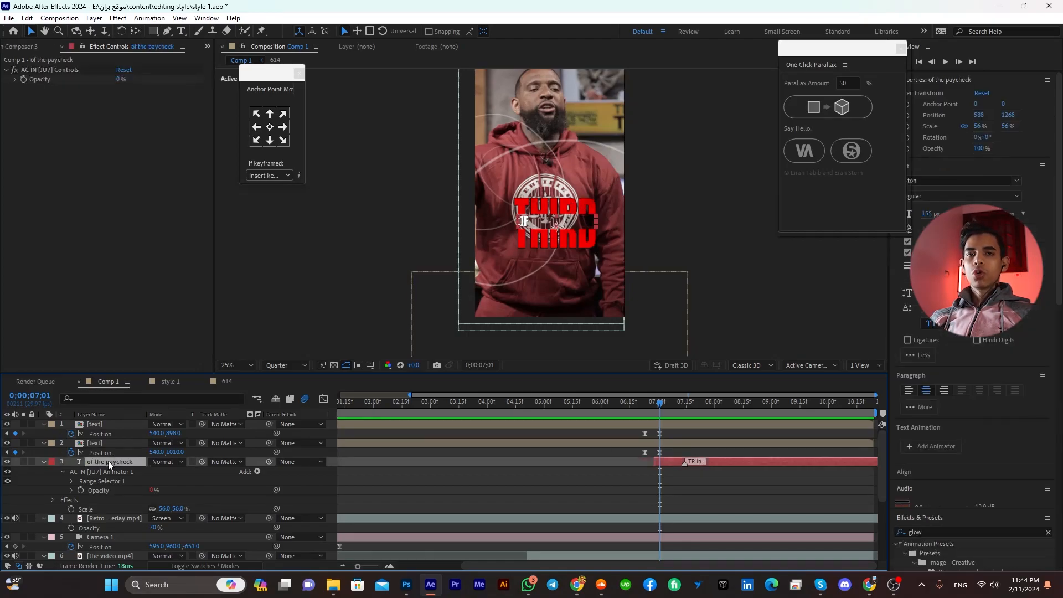
{"action": "left_click", "coordinate": [103, 424], "text": "shift"}
{"action": "key", "text": "ctrl+shift+c"}
{"action": "key", "text": "Return"}
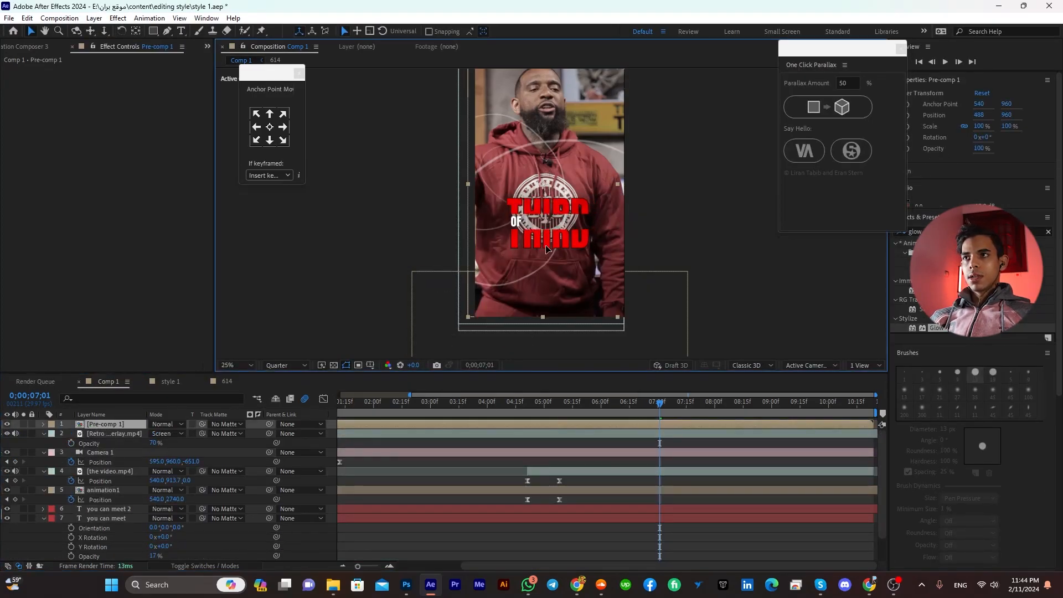
{"action": "left_click", "coordinate": [649, 271]}
{"action": "left_click", "coordinate": [693, 234]}
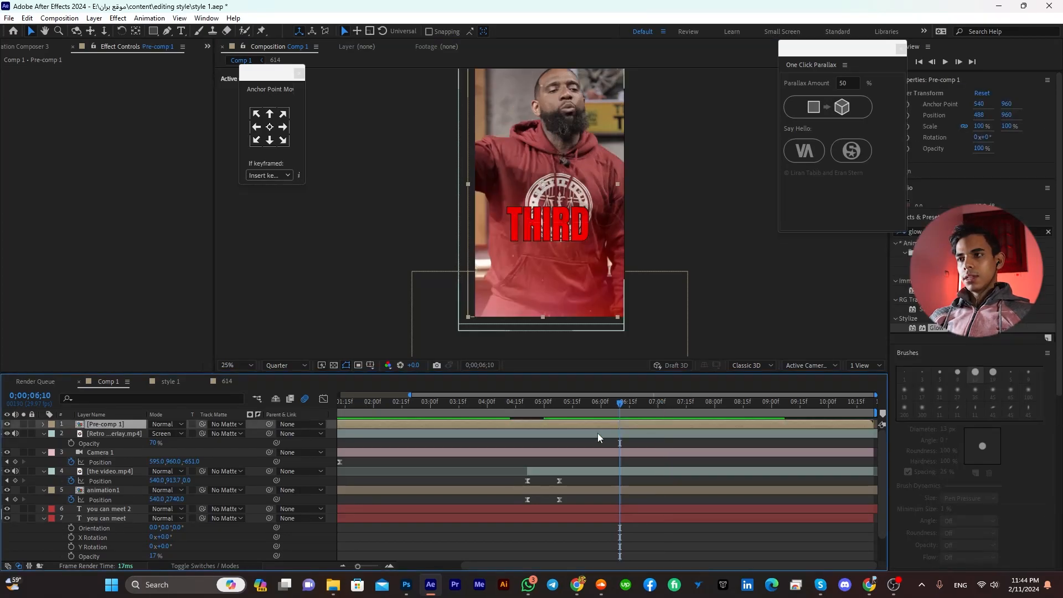
- Trim the title pre-comp's start to 0;00;06;10 and apply the Fade Cubic In preset as its In transition
{"action": "key", "text": "alt+["}
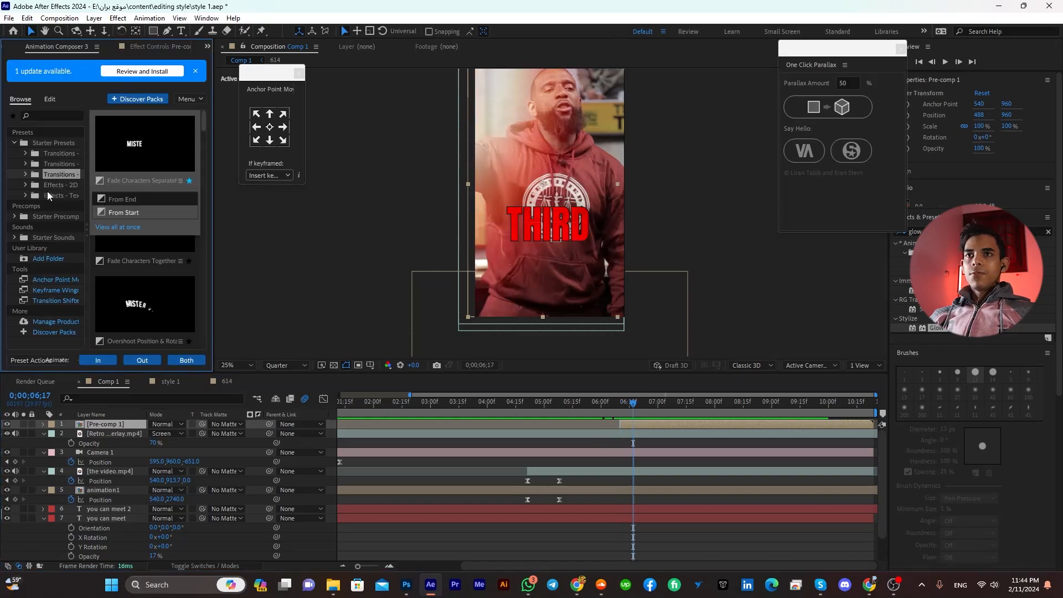
{"action": "left_click", "coordinate": [50, 185]}
{"action": "left_click", "coordinate": [58, 162]}
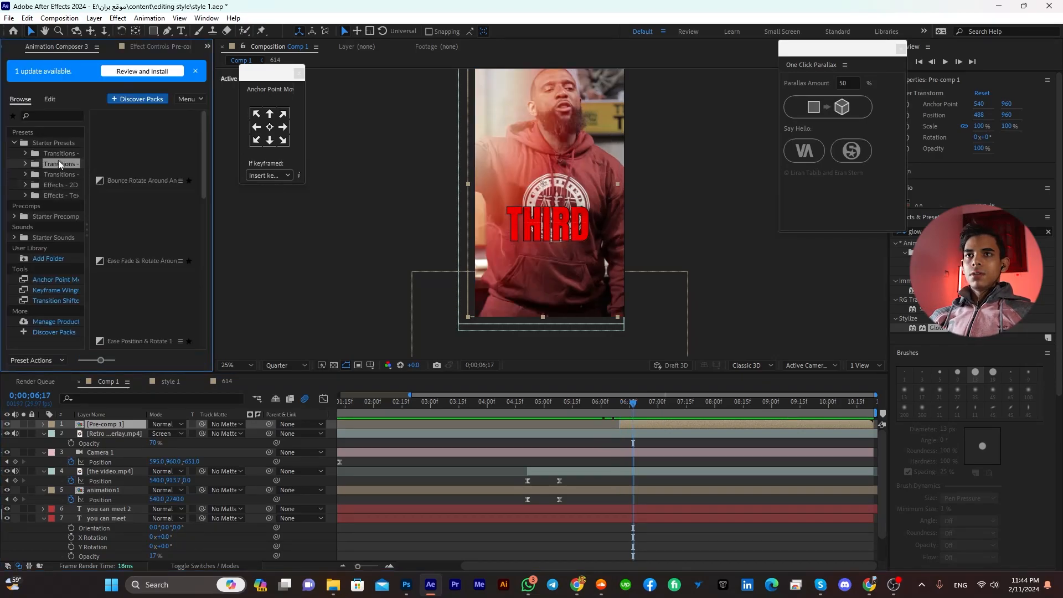
{"action": "left_click", "coordinate": [59, 153]}
{"action": "left_click", "coordinate": [151, 223]}
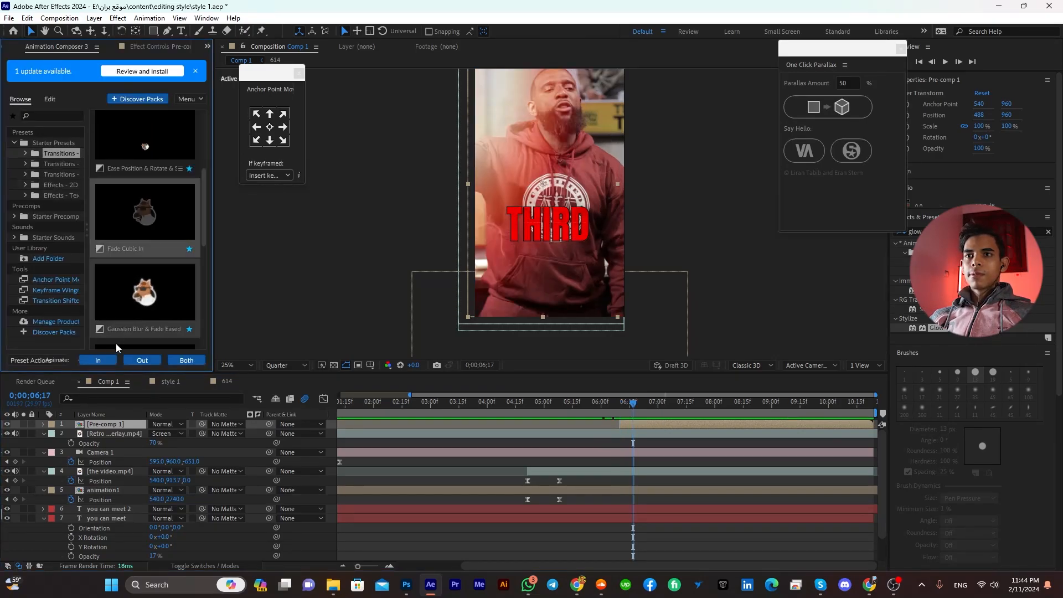
{"action": "left_click", "coordinate": [108, 360]}
{"action": "left_click_drag", "start_coordinate": [631, 407], "coordinate": [613, 418]}
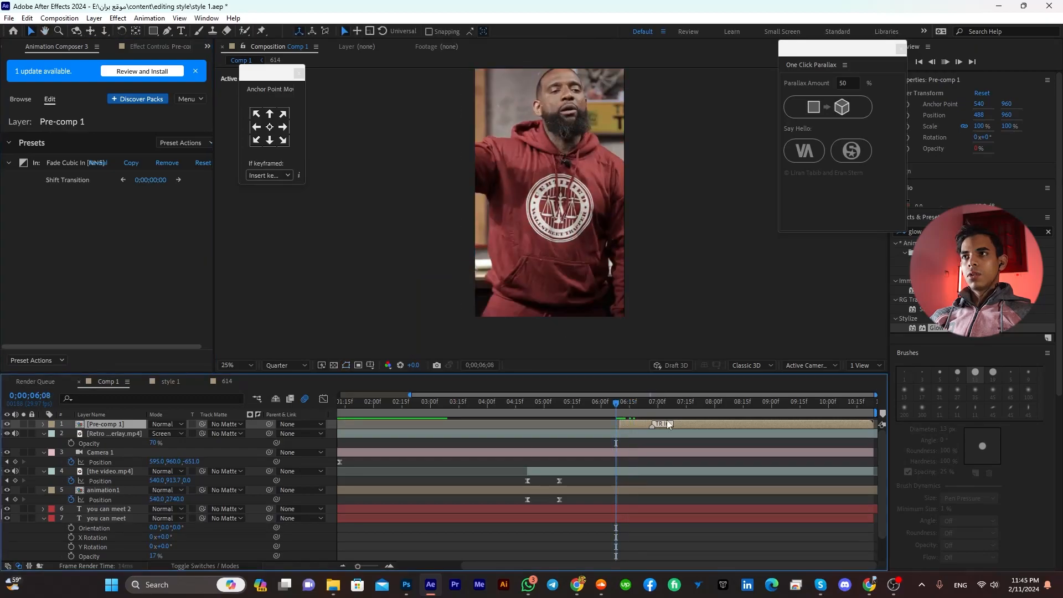
{"action": "key", "text": "space"}
{"action": "key", "text": "space"}
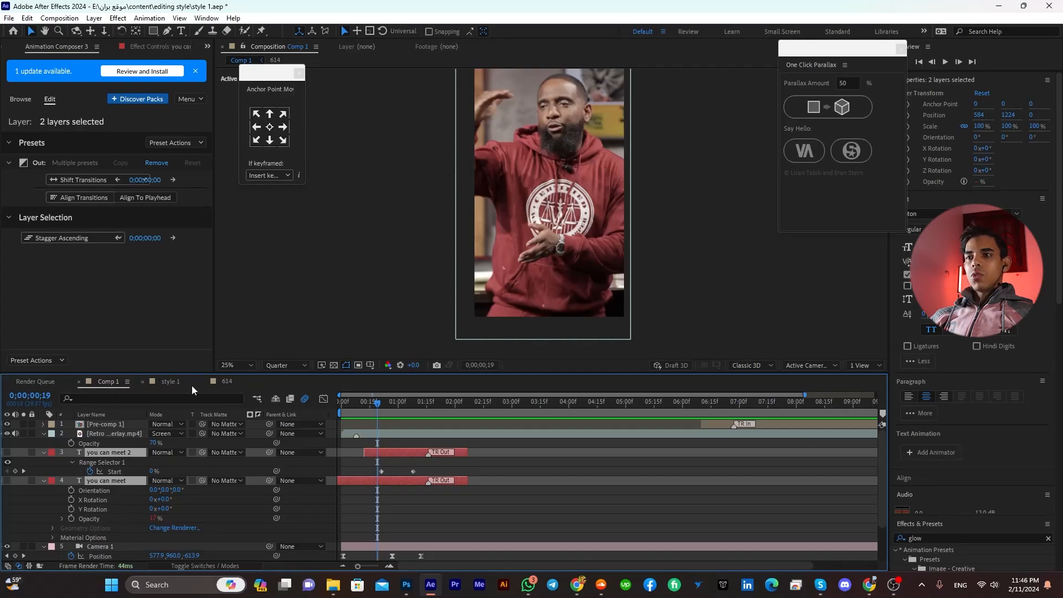
- Play the style 1 reference composition from 0:00:07:04 through the poverty title to about 0:00:11:18
{"action": "left_click", "coordinate": [167, 382]}
{"action": "left_click_drag", "start_coordinate": [399, 407], "coordinate": [421, 413]}
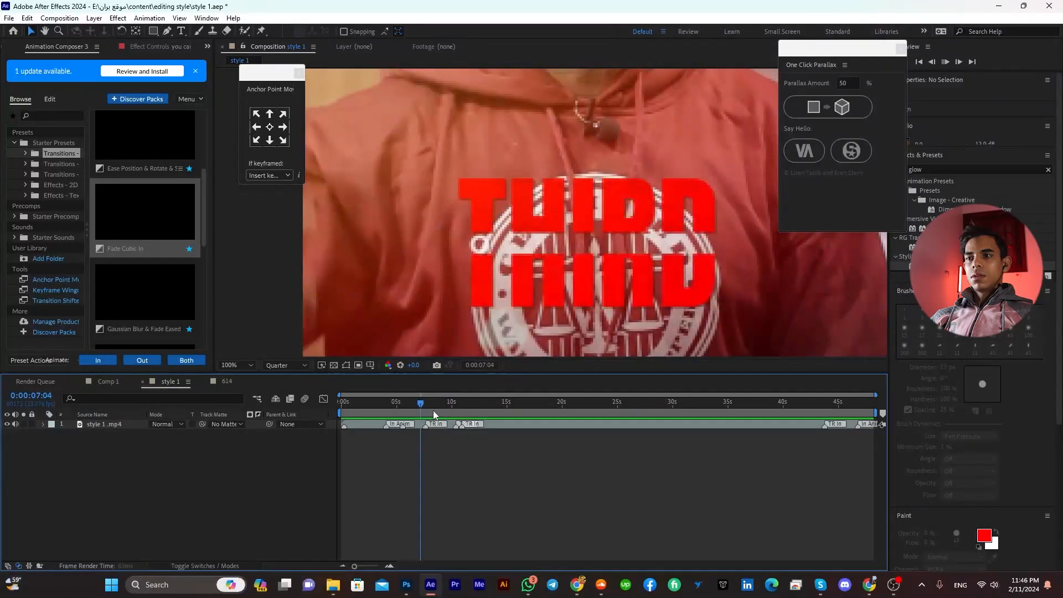
{"action": "key", "text": "space"}
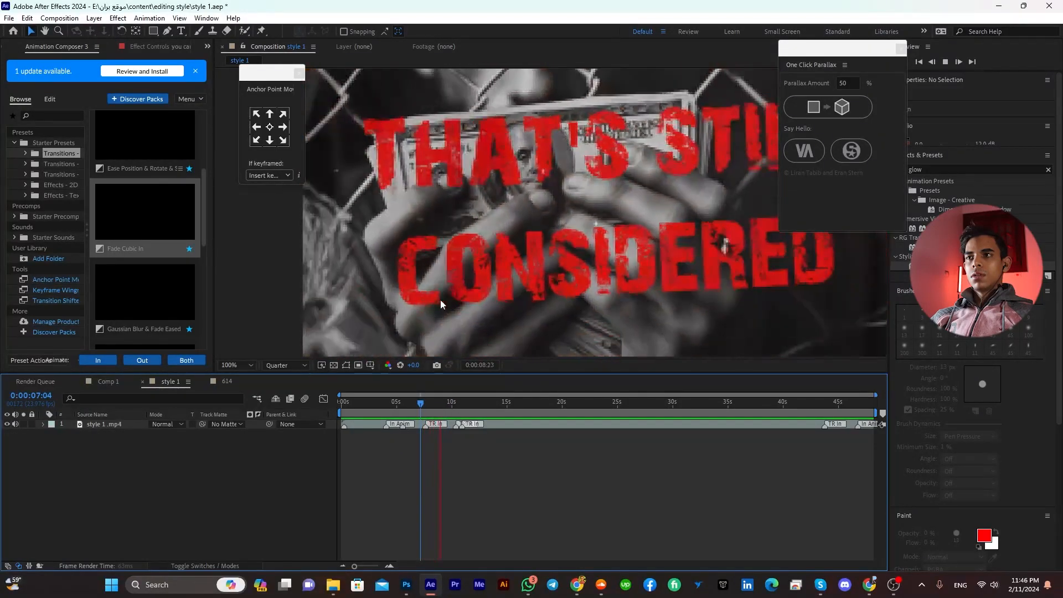
{"action": "scroll", "coordinate": [443, 295], "scroll_direction": "down", "scroll_amount": 4}
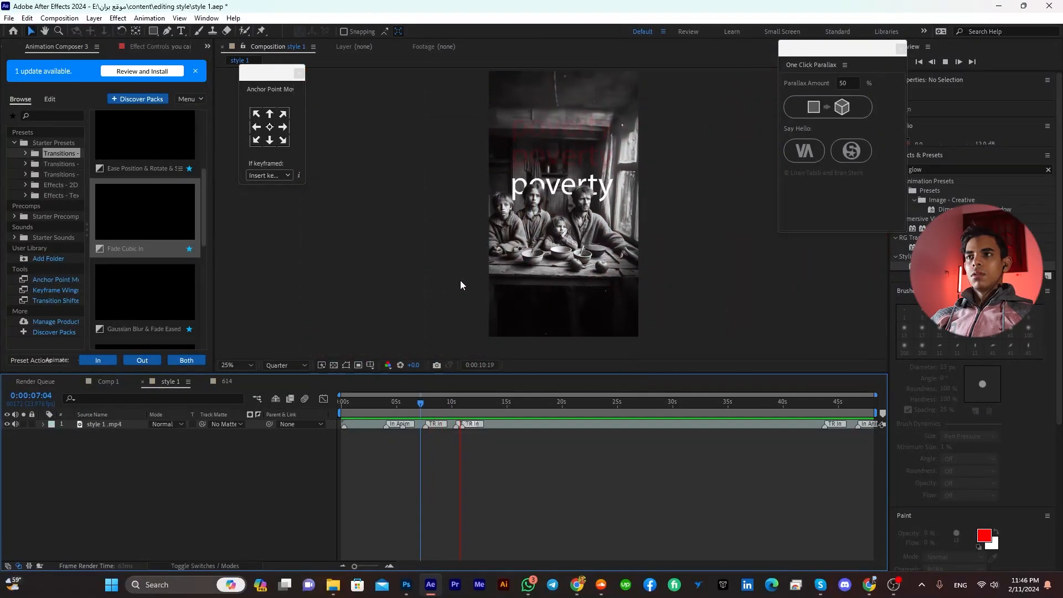
{"action": "key", "text": "space"}
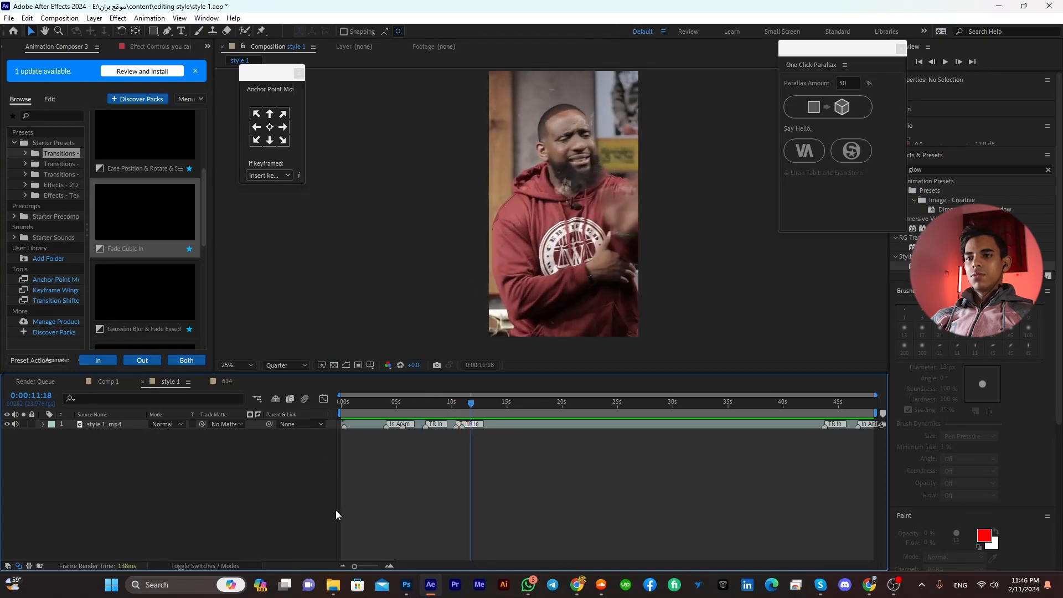
- Switch to File Explorer, open the editing style folder and audition the sounds mixkit-ghostly-whoosh-passing-2623.wav and Camera_Short_01.mp3
{"action": "mouse_move", "coordinate": [332, 584]}
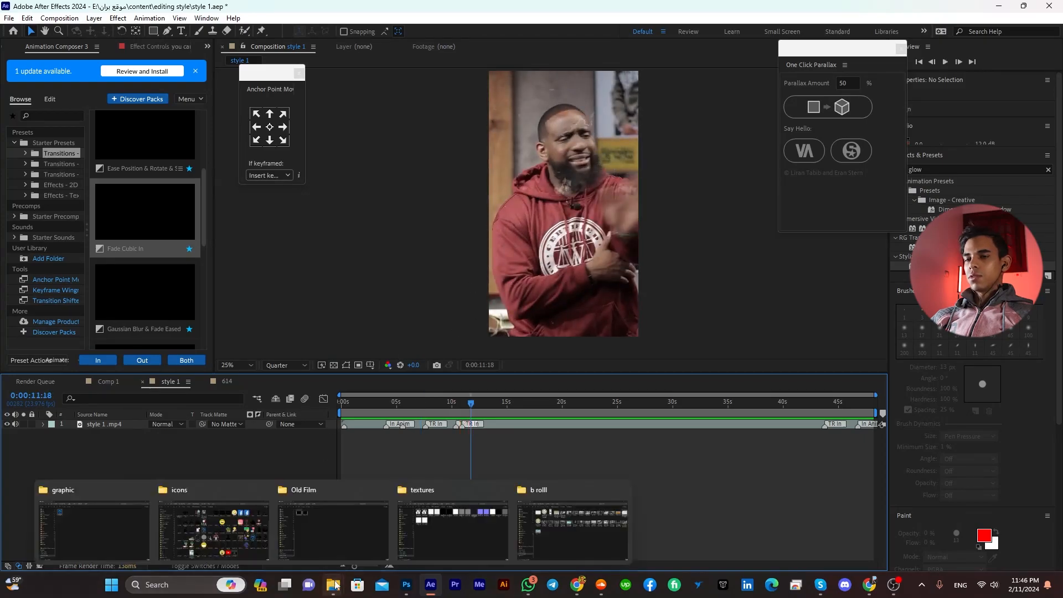
{"action": "left_click", "coordinate": [87, 516]}
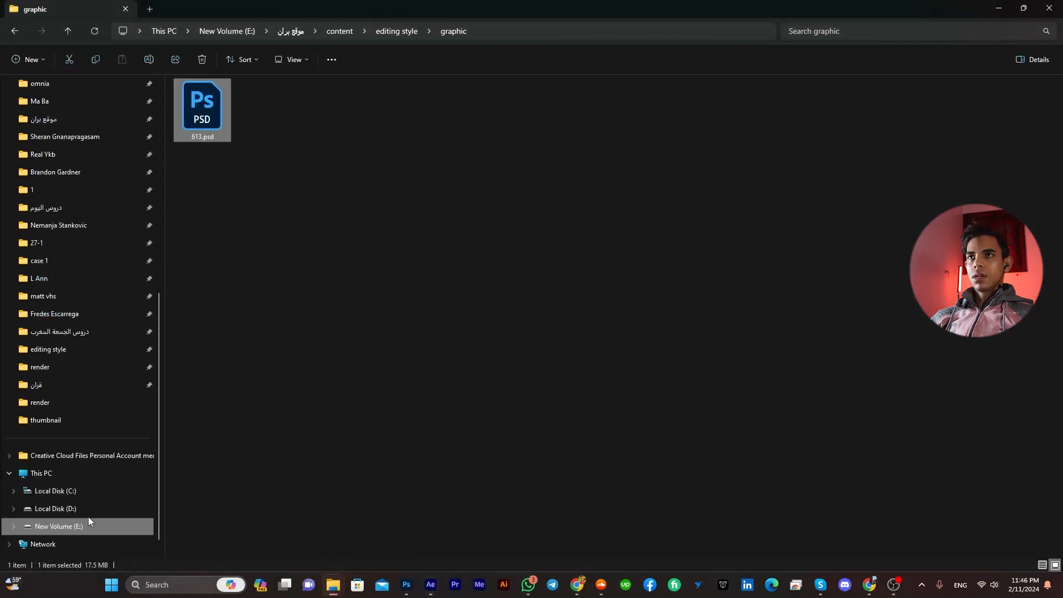
{"action": "left_click", "coordinate": [56, 350]}
{"action": "left_click", "coordinate": [542, 145]}
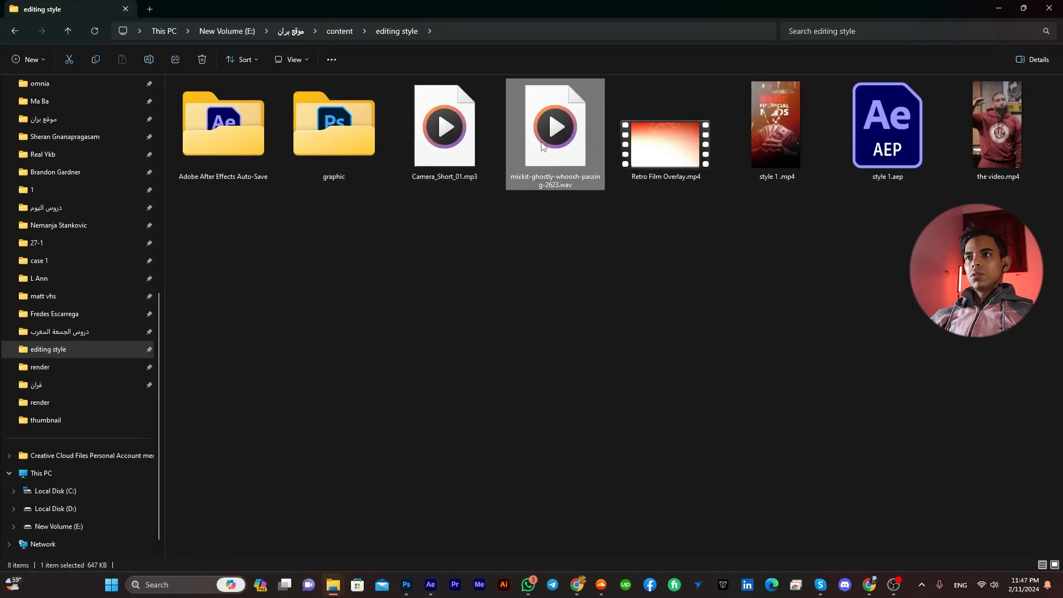
{"action": "double_click", "coordinate": [541, 145]}
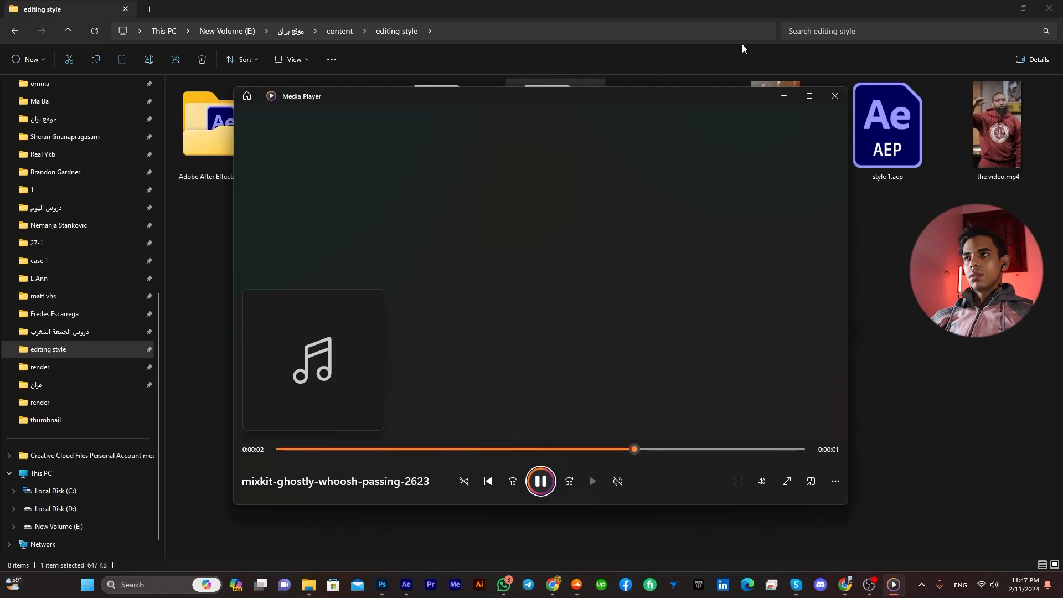
{"action": "left_click", "coordinate": [834, 95]}
{"action": "double_click", "coordinate": [449, 147]}
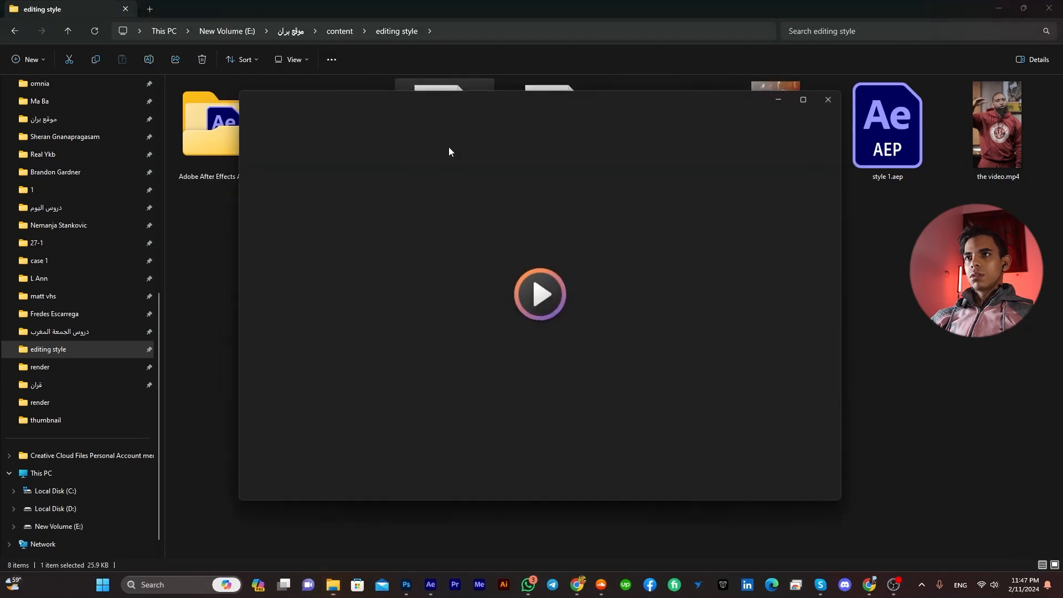
{"action": "left_click", "coordinate": [835, 95]}
{"action": "left_click_drag", "start_coordinate": [423, 243], "coordinate": [656, 171]}
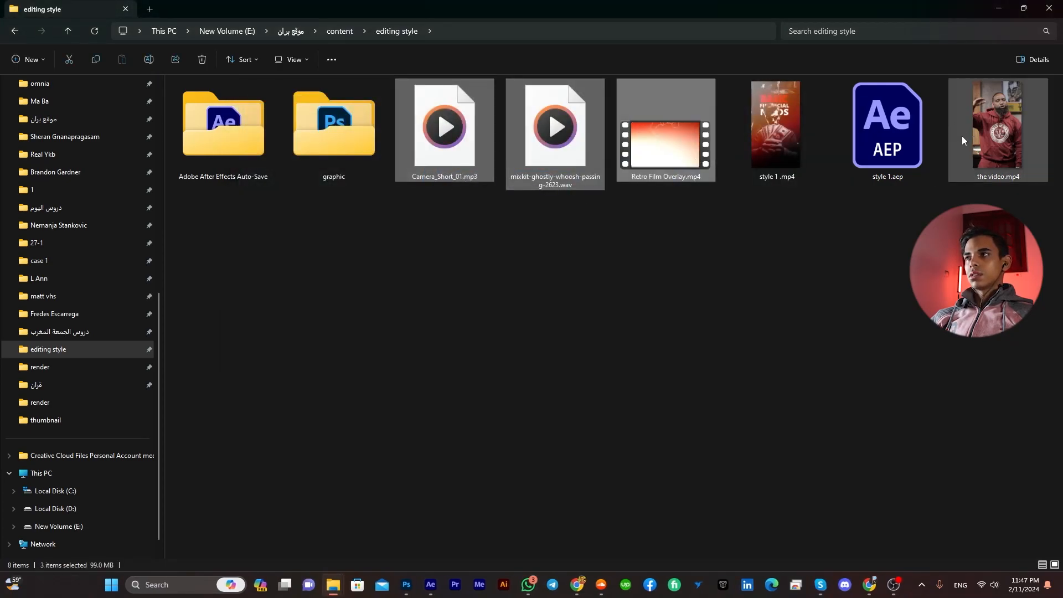
{"action": "left_click", "coordinate": [762, 213]}
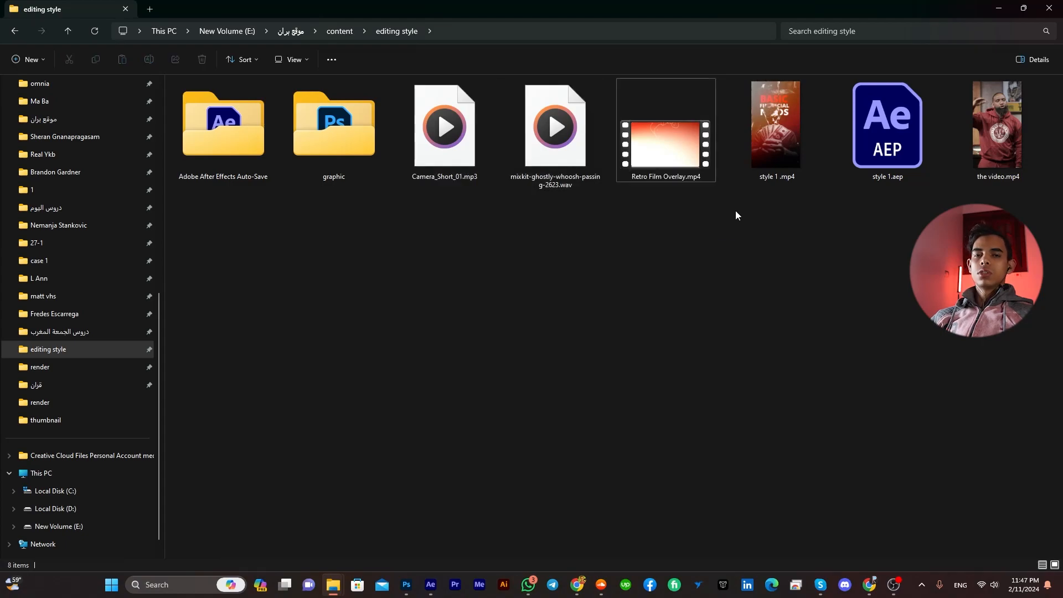